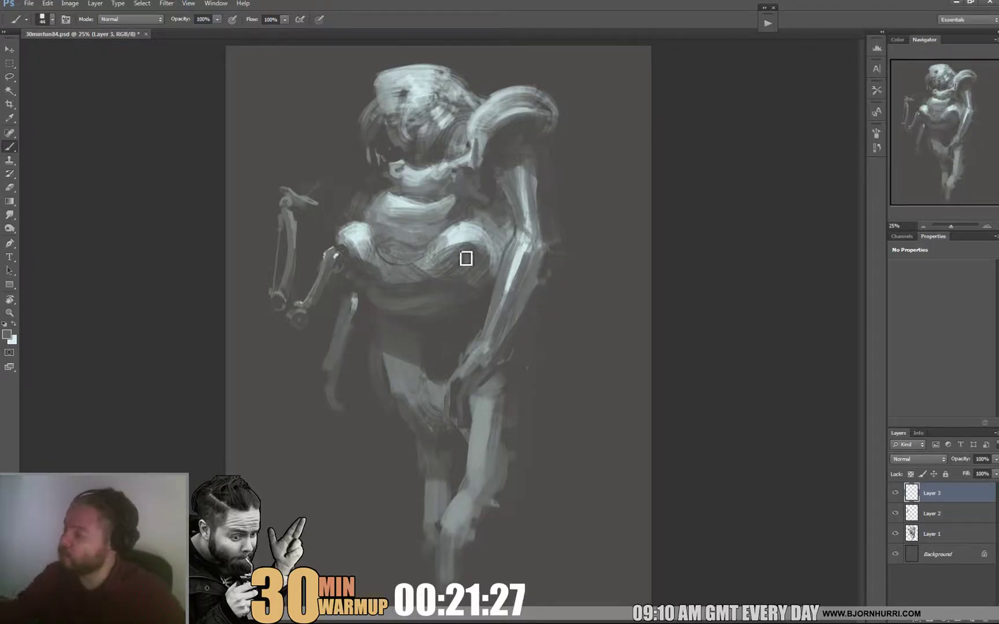
Add a new layer and paint a thin mechanical strut running from the chest's right edge down past the belly
key("ctrl+shift+alt+n")
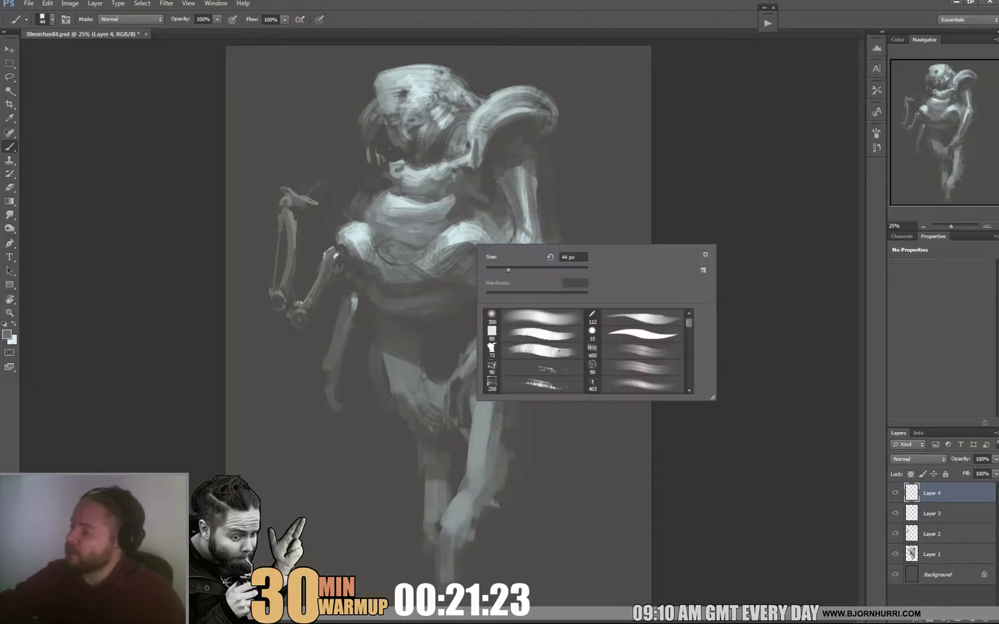
right_click(478, 245)
left_click(463, 265)
left_click_drag(454, 213, 467, 306)
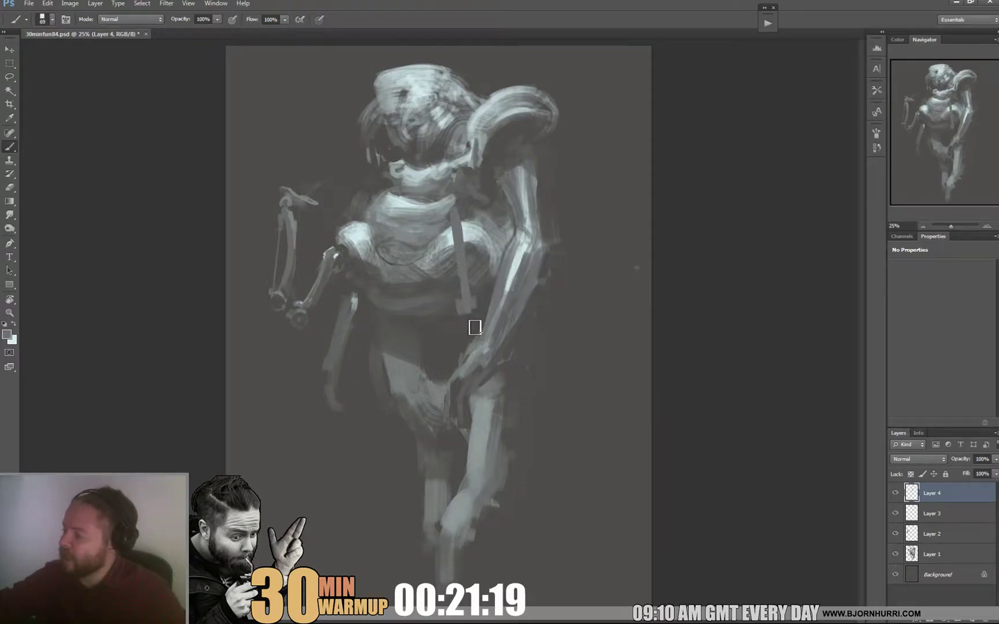
Block in a dark joint at the strut's lower end and refine it with a 22 px brush
mouse_move(467, 338)
left_mouse_down()
mouse_move(475, 318)
mouse_move(510, 321)
mouse_move(472, 315)
left_mouse_up()
left_click(477, 326, "alt")
left_click(472, 323)
right_click(482, 292)
left_click(466, 323)
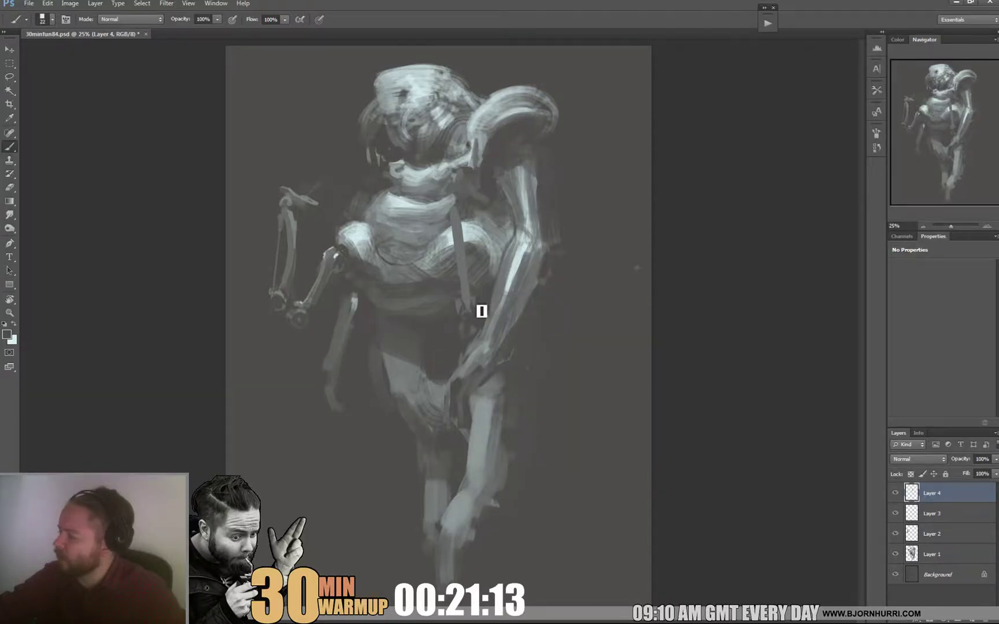
Paint a joint at the strut's upper end with a short dark rod beside it, using greys sampled from the chest area
left_click_drag(460, 234, 452, 231)
left_click(454, 220, "alt")
left_click(446, 211, "alt")
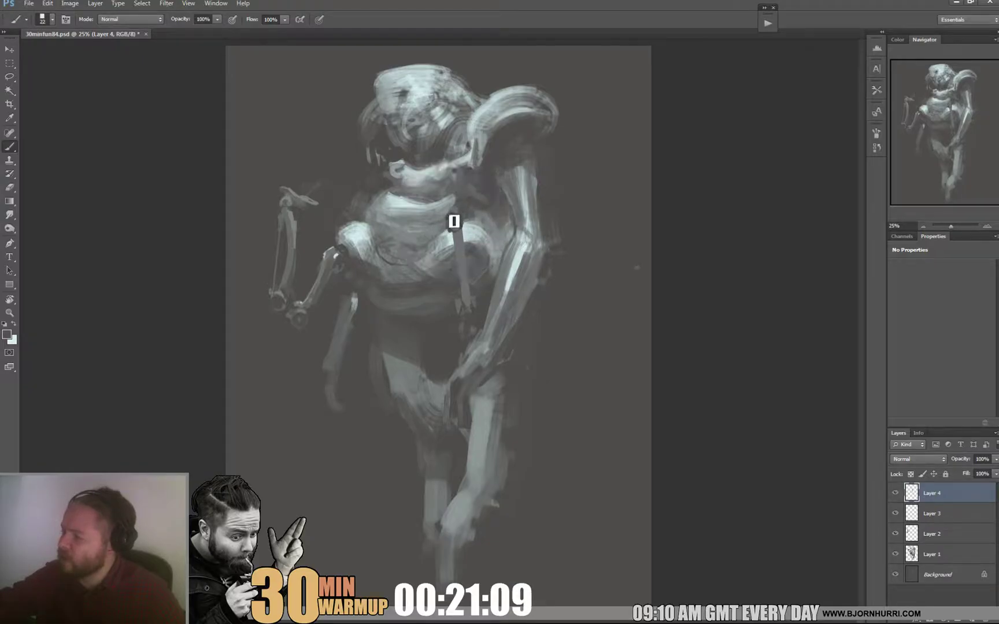
left_click(448, 204, "alt")
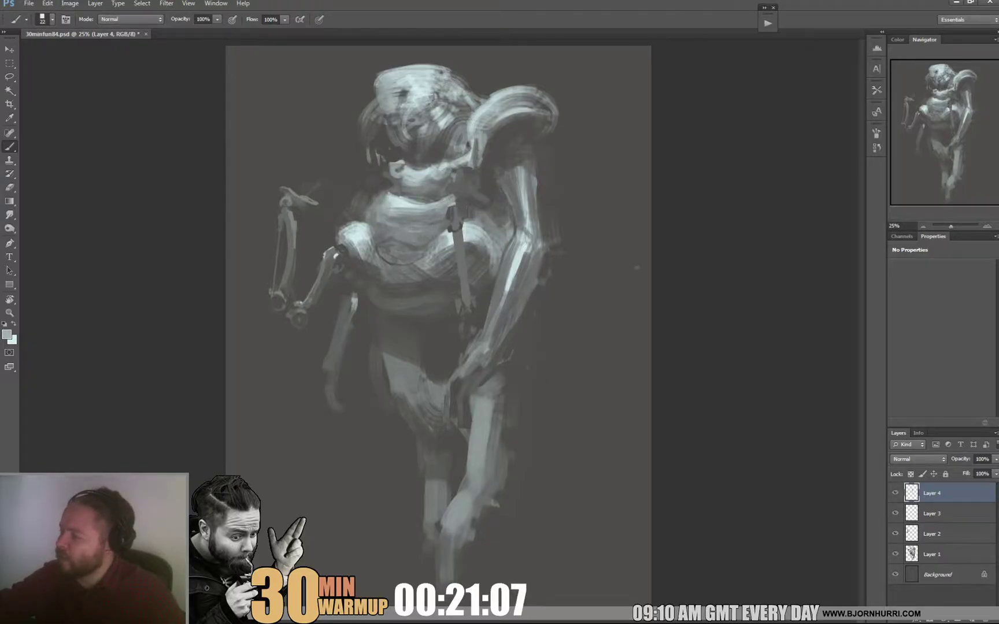
left_click(451, 225, "alt")
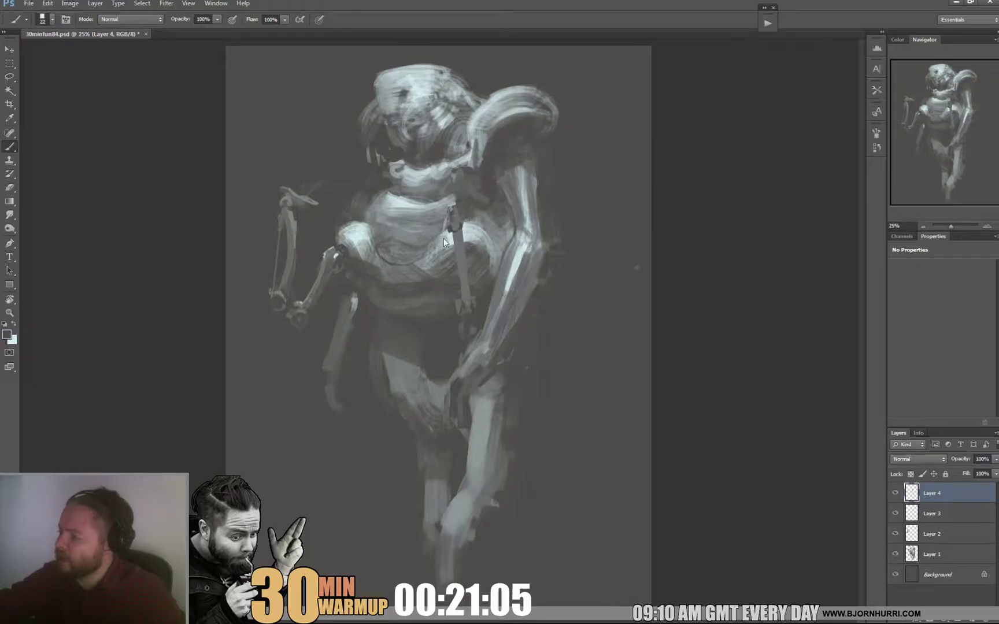
left_click_drag(449, 223, 444, 238)
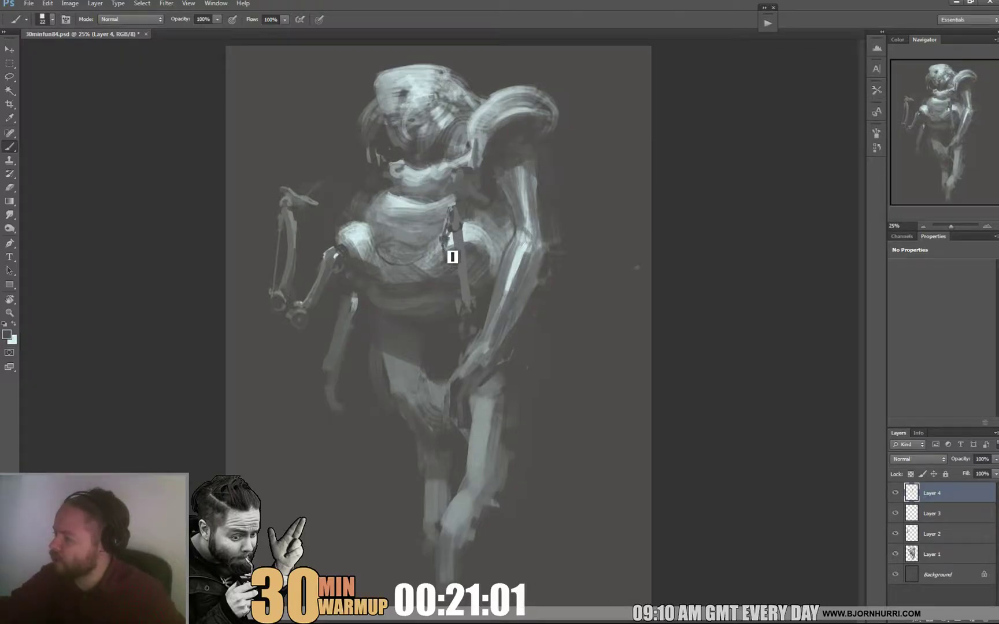
Set the brush to 44 px and trim the strut to a narrower shape
right_click(463, 243)
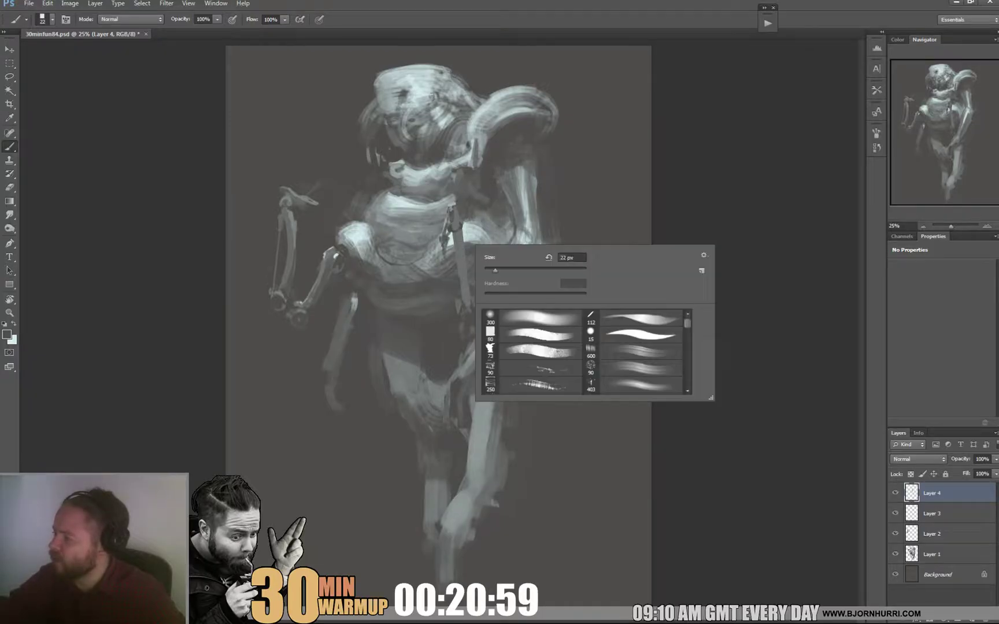
left_click(506, 270)
key("Return")
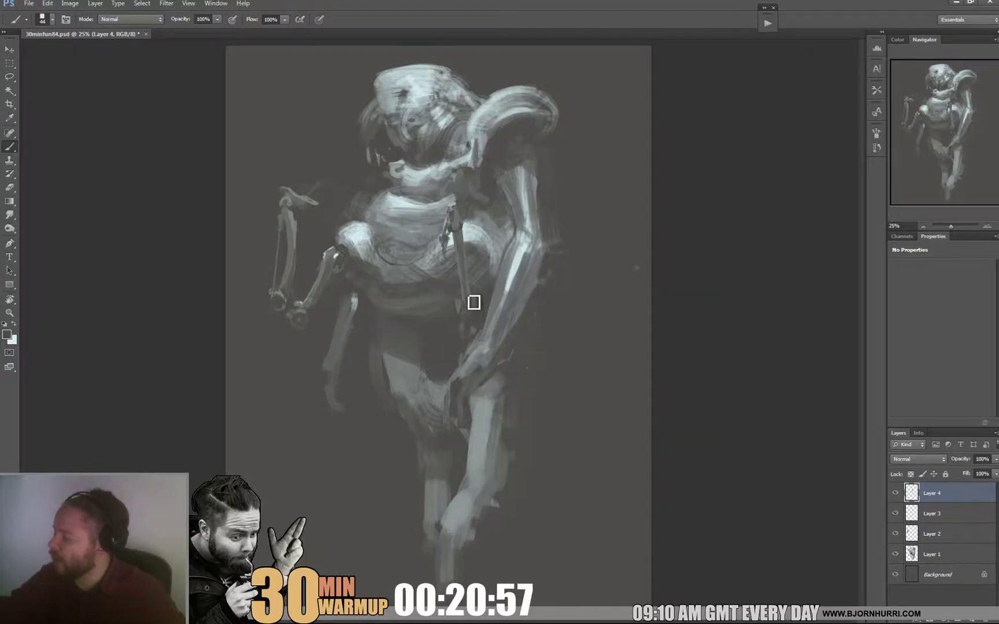
Detail the strut's lower joint with a 23 px brush, alternating light and dark greys sampled around it
right_click(487, 297)
type("23")
key("Return")
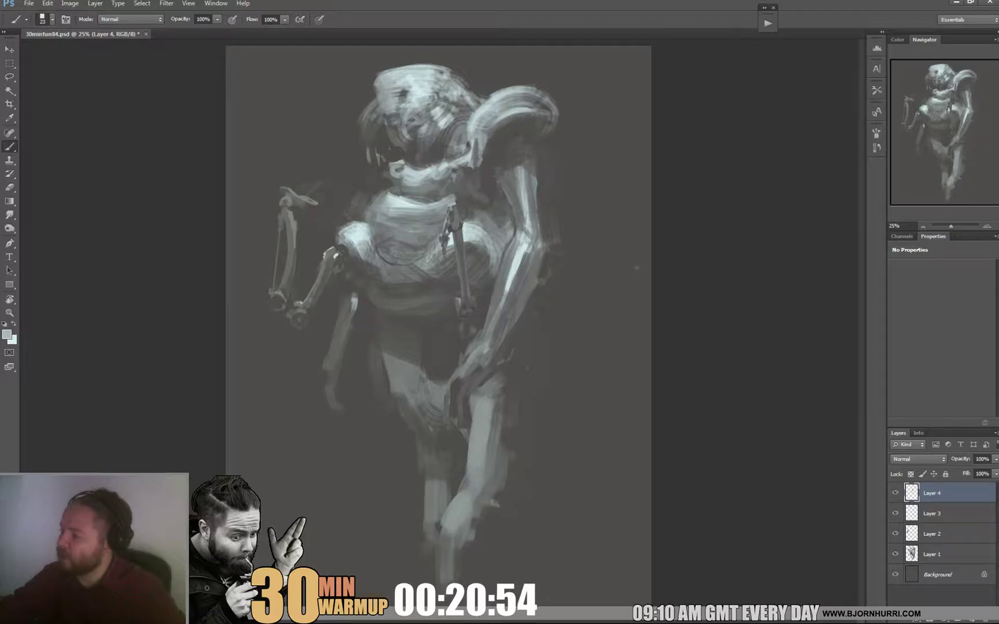
left_click(462, 302, "alt")
left_click(460, 300, "alt")
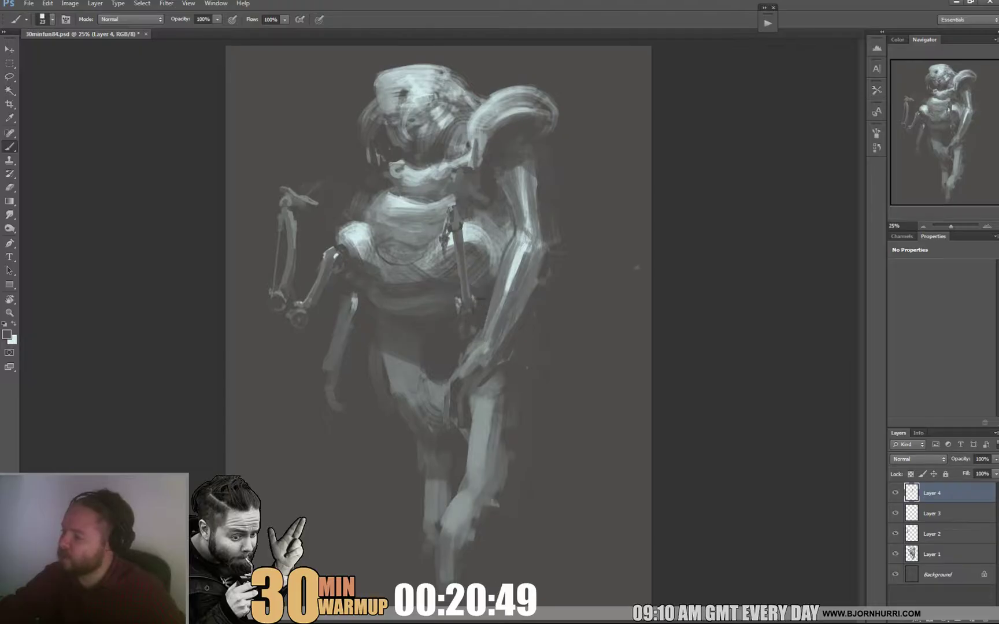
left_click(463, 306, "alt")
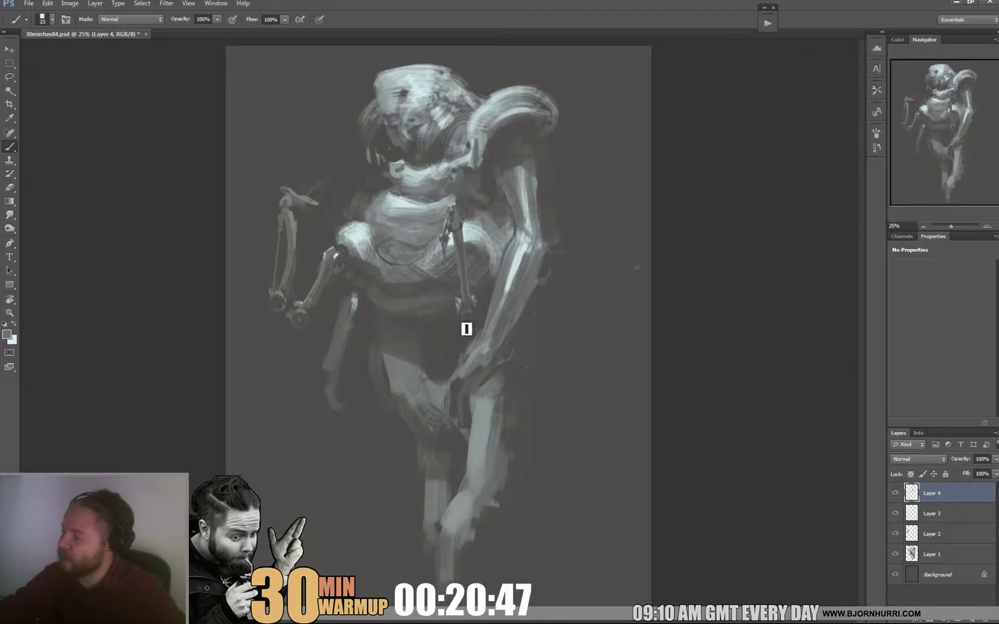
left_click(477, 327, "alt")
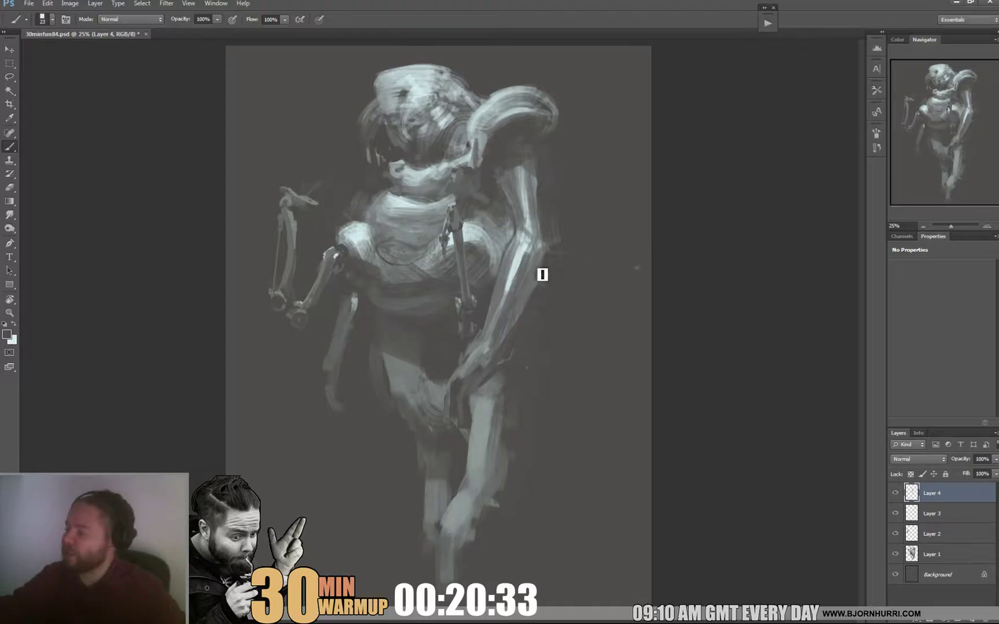
left_click(458, 304, "alt")
left_click_drag(466, 312, 466, 331)
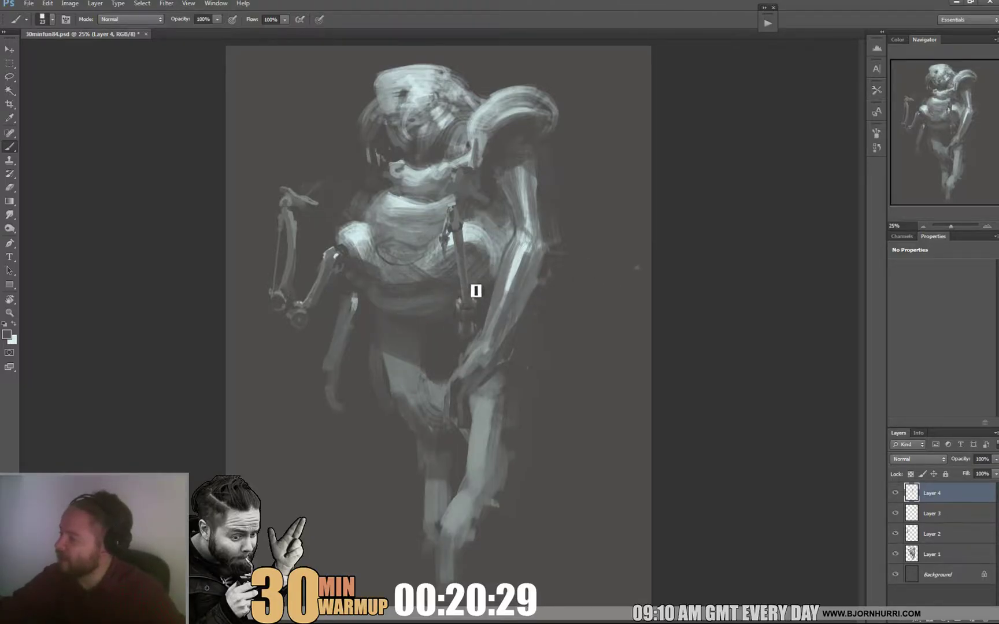
left_click(463, 302, "alt")
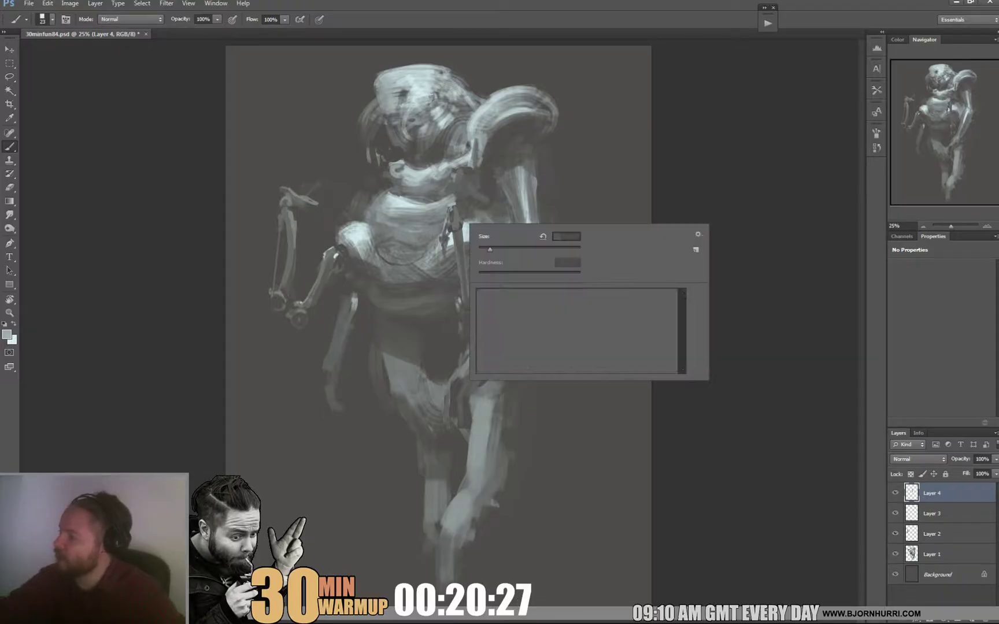
Refine the strut with a 10 px brush and detail its upper joint with a 23 px brush
right_click(479, 297)
type("10")
key("Return")
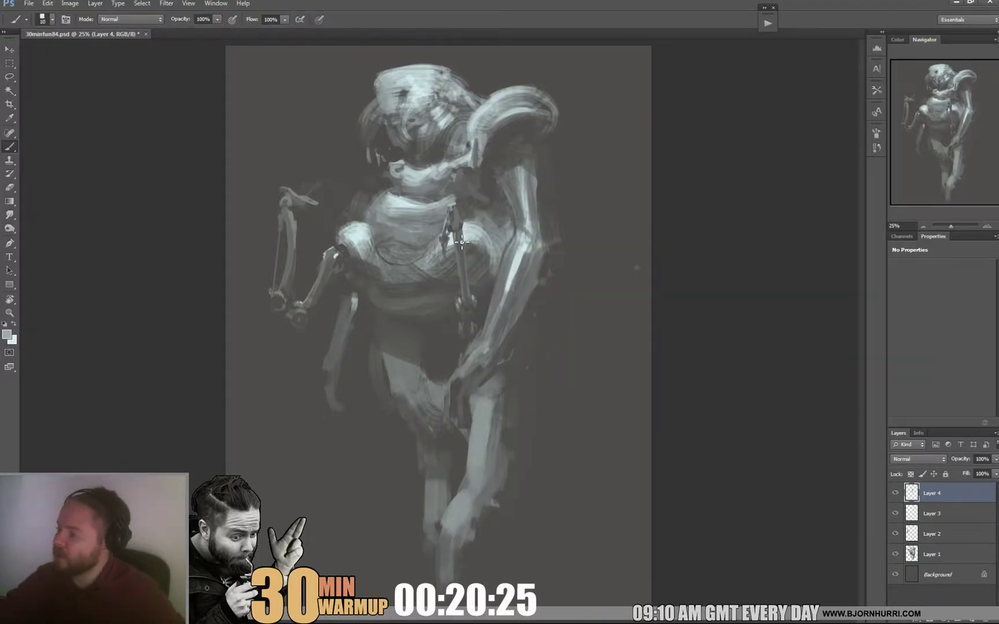
right_click(461, 239)
type("23")
key("Return")
left_click(449, 230, "alt")
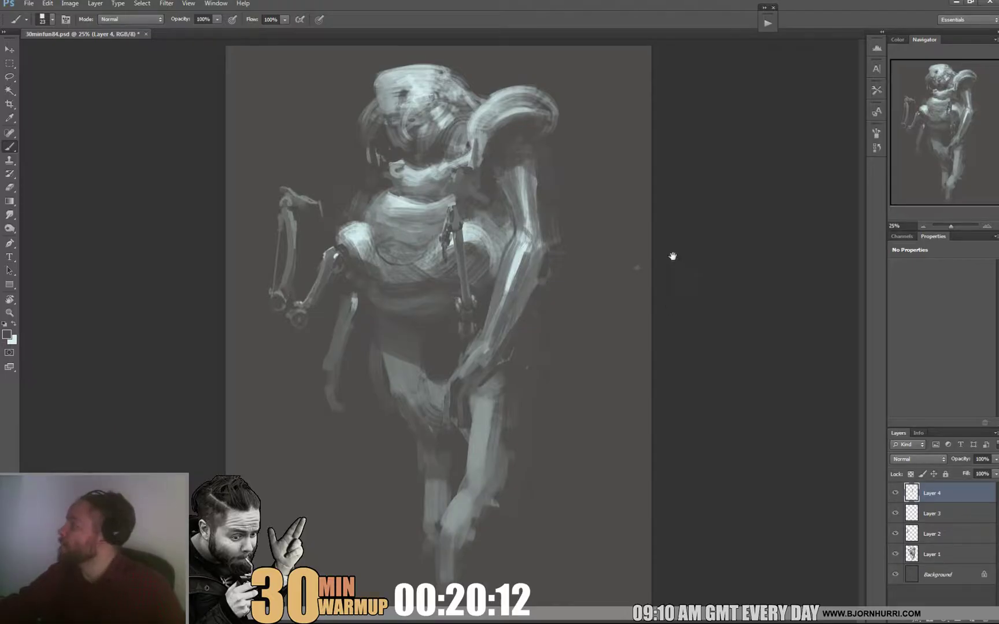
Refine the lower end of the hanging left forearm with a 48 px brush and a grey sampled from that arm
right_click(368, 306)
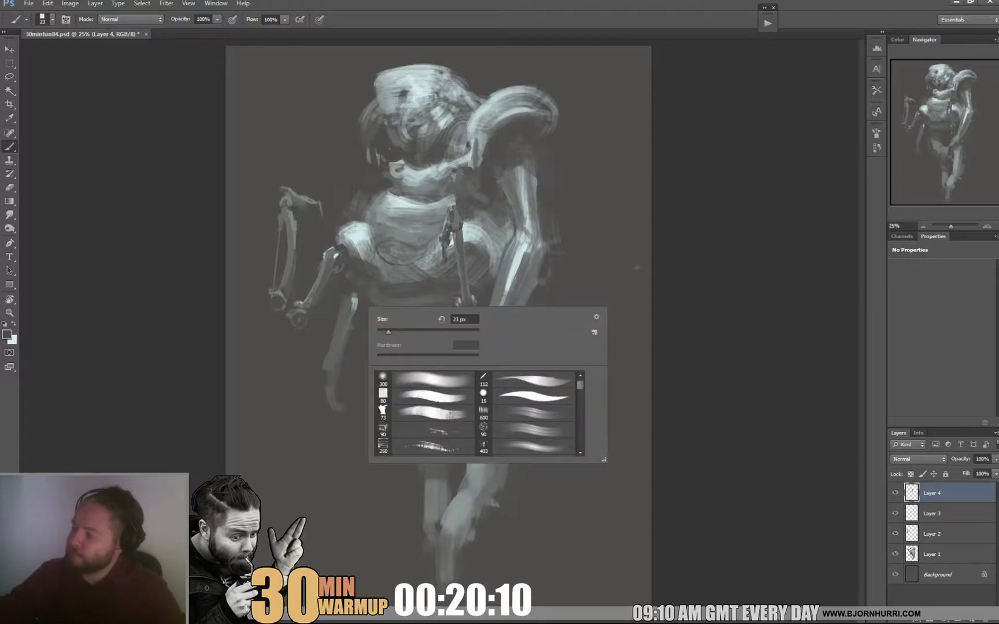
type("48")
key("Return")
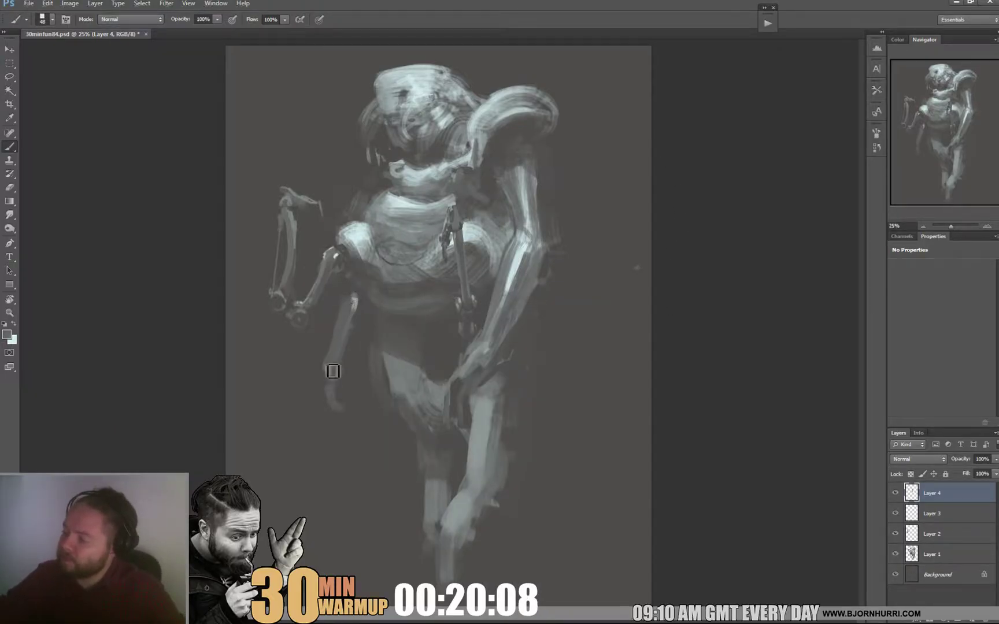
left_click(352, 305, "alt")
left_click_drag(330, 367, 338, 366)
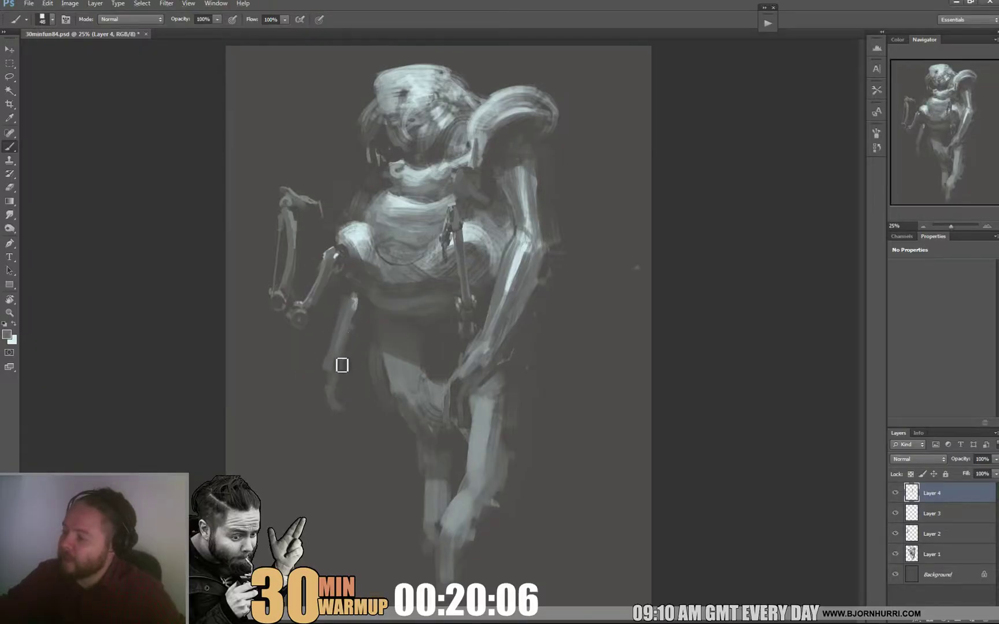
Shade the area between the torso and the long right arm with an 85 px brush
right_click(558, 179)
type("85")
key("Return")
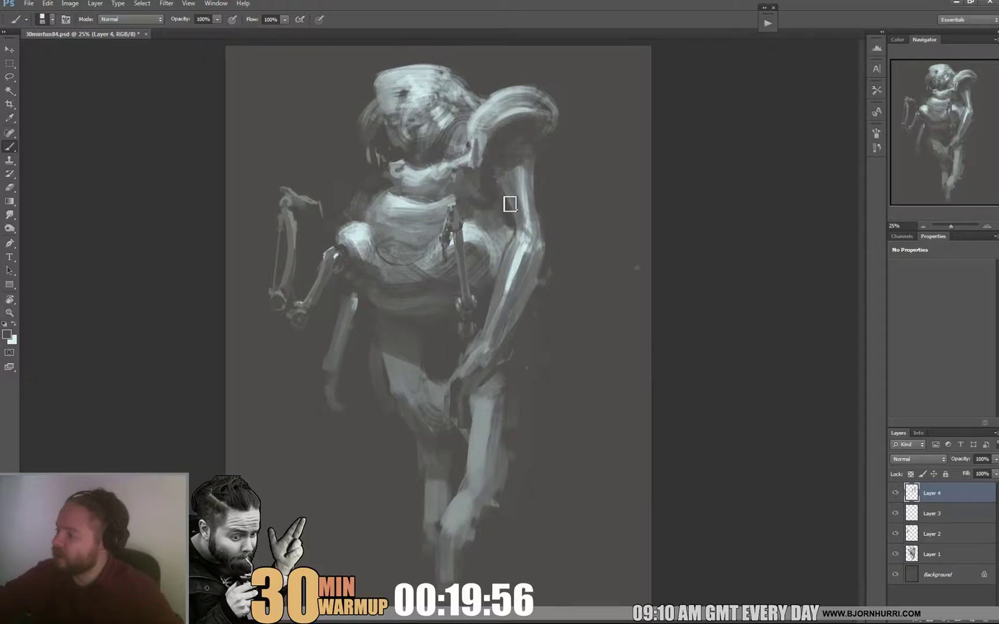
Refine the long right arm's upper section with sampled greys, reducing the brush to 45 px and 17 px
right_click(553, 208)
left_click_drag(602, 232, 584, 232)
left_click(504, 181, "alt")
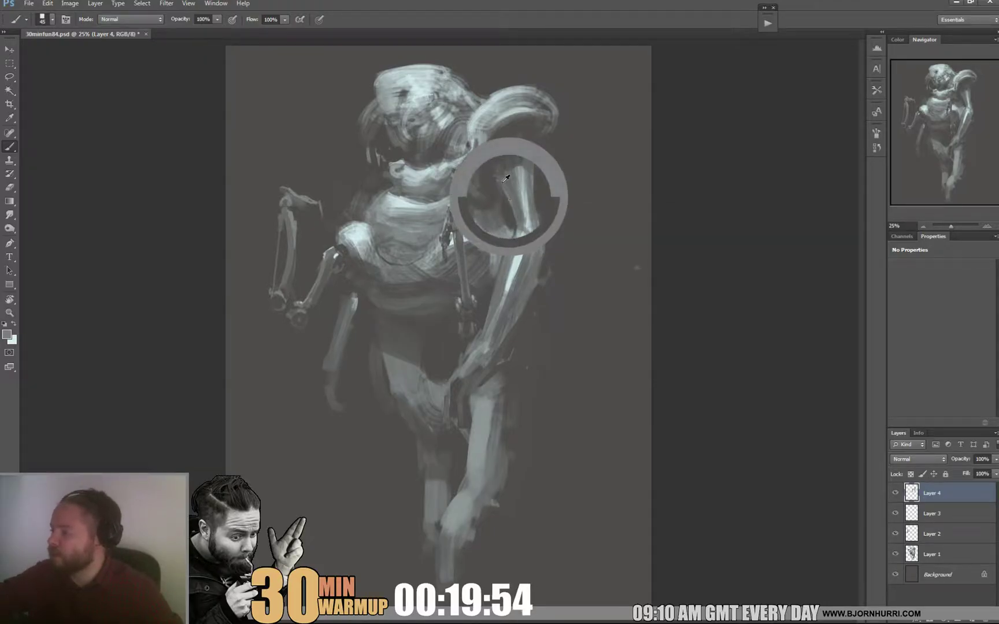
right_click(521, 199)
type("17")
key("Return")
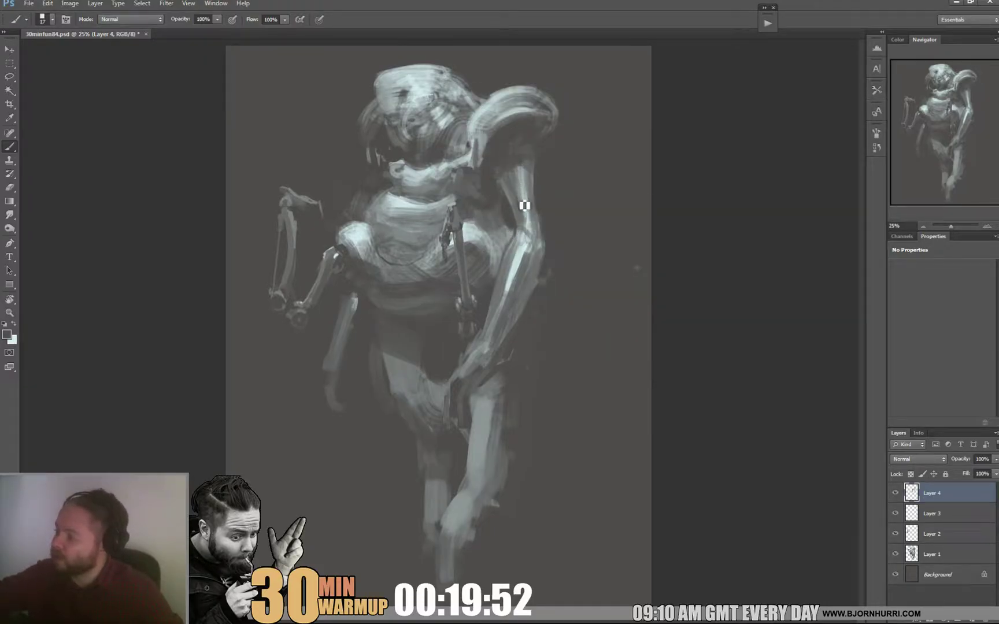
left_click(525, 203, "alt")
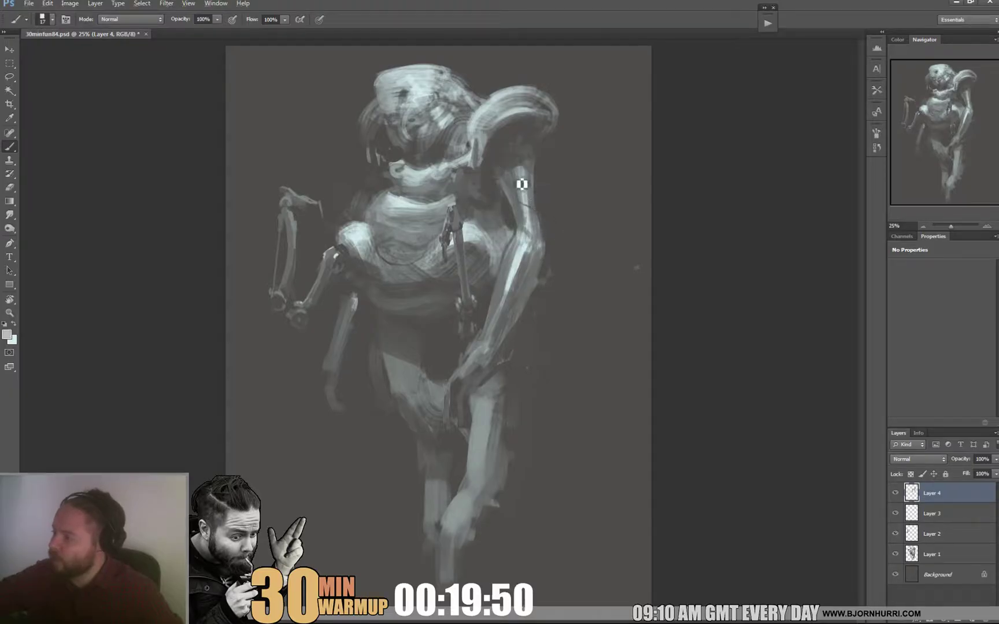
left_click(541, 214, "alt")
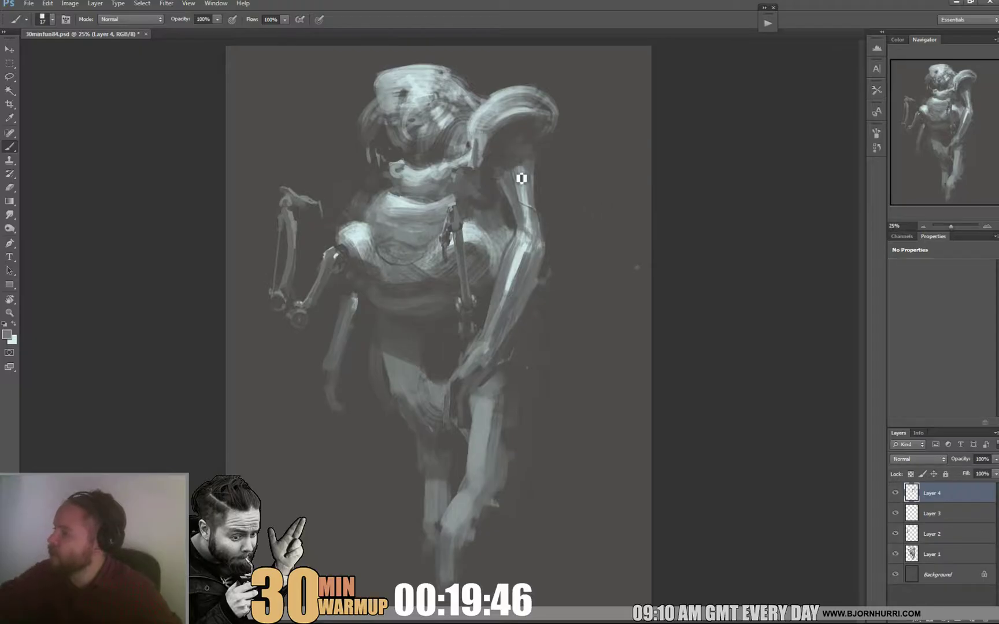
Paint a rounded shoulder joint beneath the right shoulder armour with a 93 px brush
right_click(509, 155)
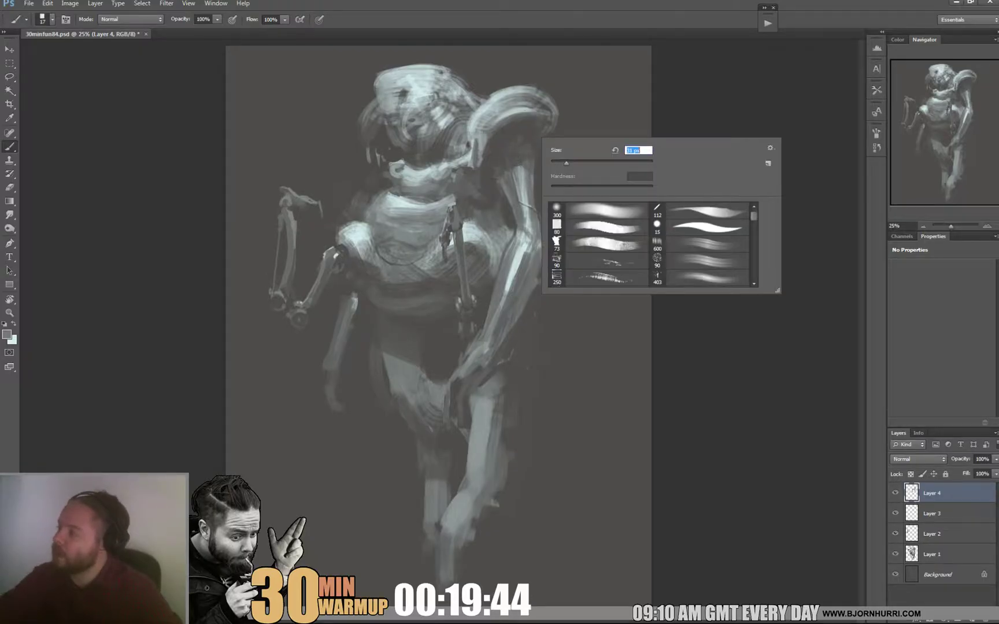
left_click_drag(566, 163, 576, 163)
left_click(530, 135)
right_click(506, 149)
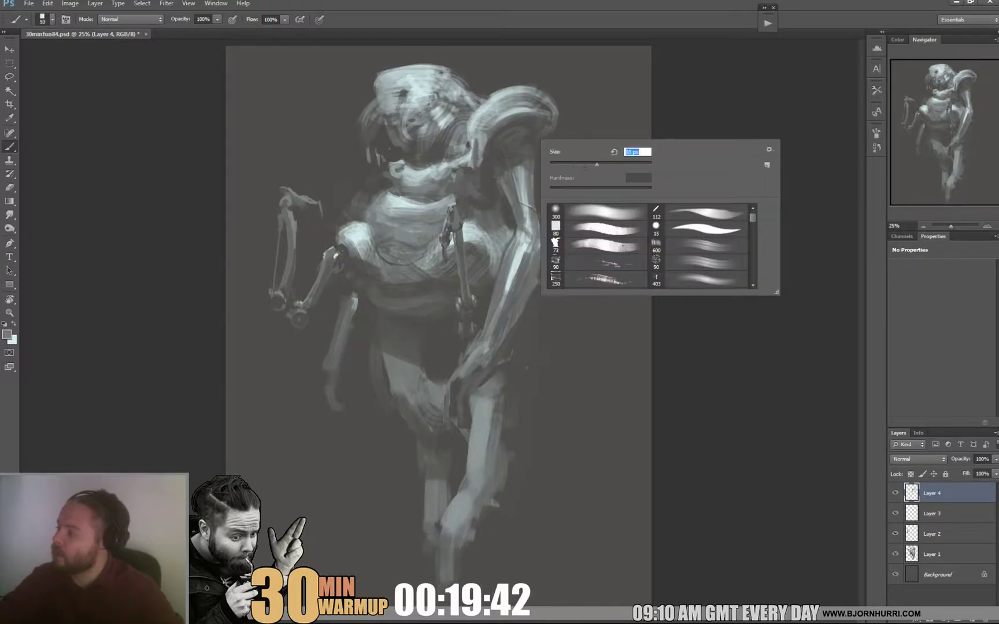
left_click(504, 144)
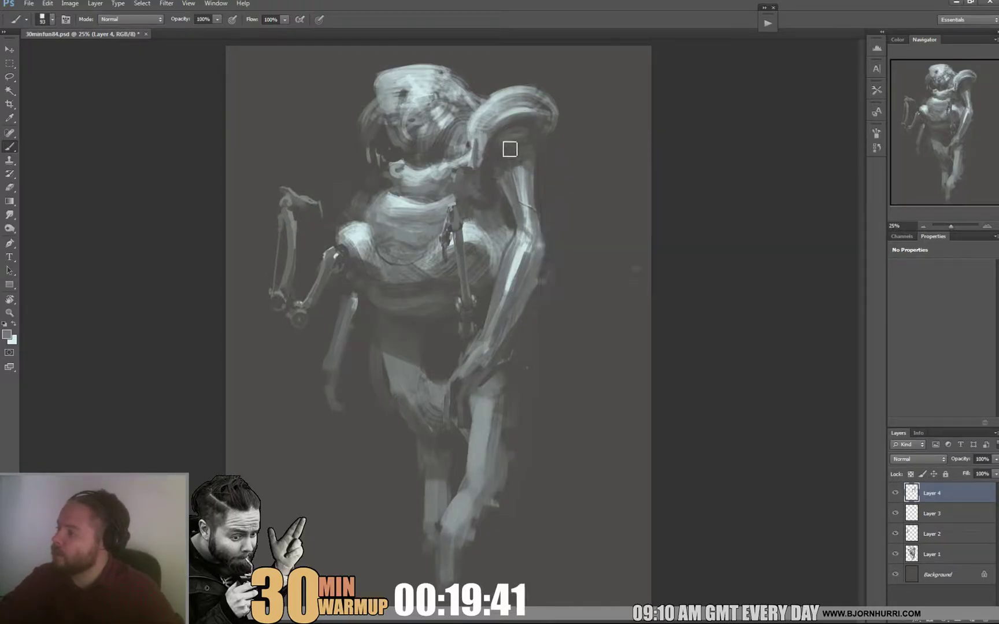
left_click_drag(510, 149, 513, 141)
left_click(519, 136, "alt")
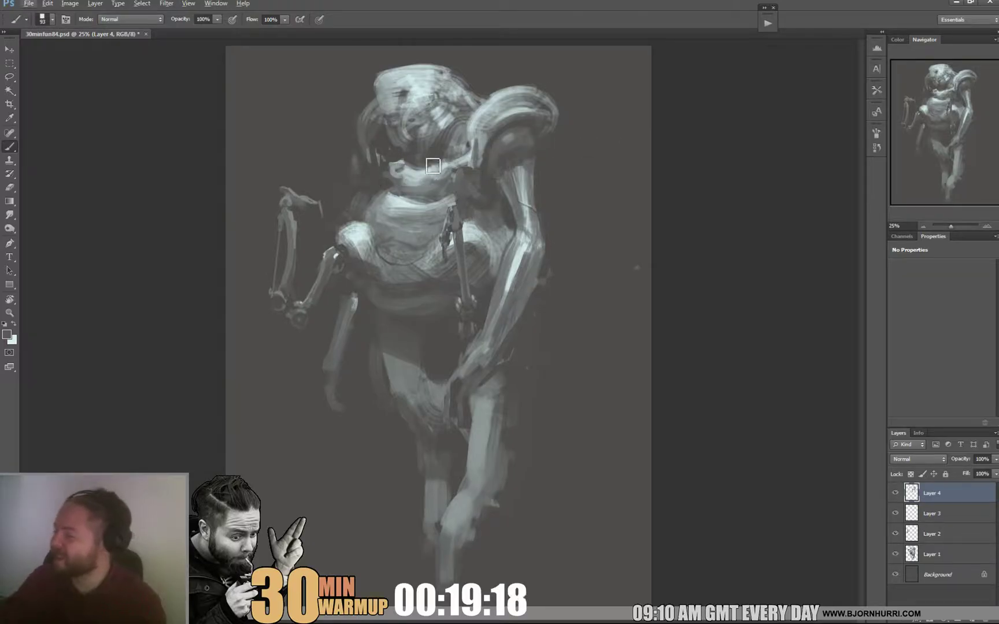
Rework the strut's upper joint with a 26 px brush and light and dark greys sampled from it
right_click(472, 221)
key("Return")
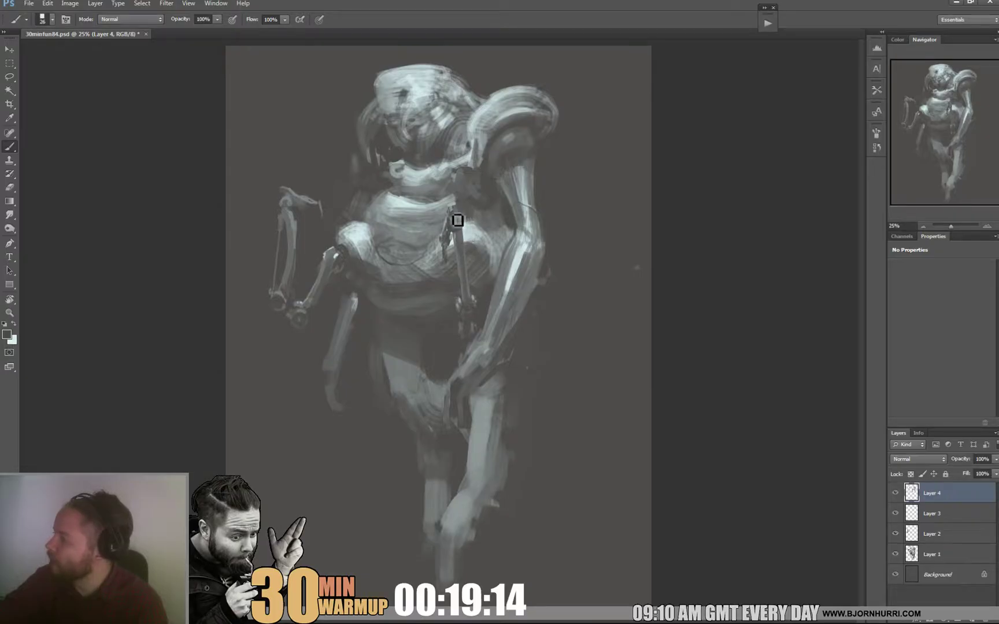
left_click(455, 226, "alt")
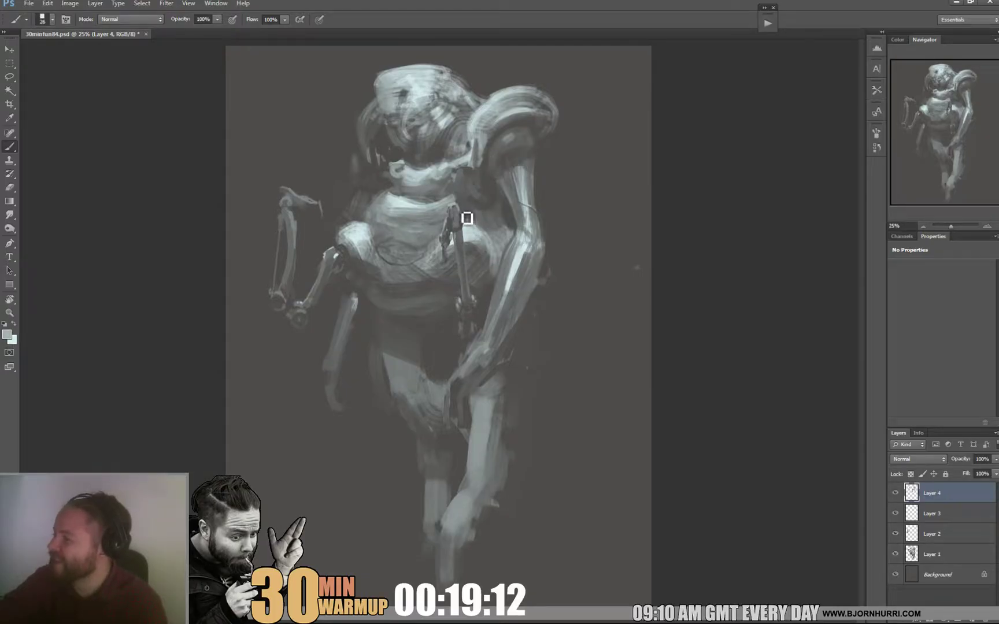
left_click(454, 219, "alt")
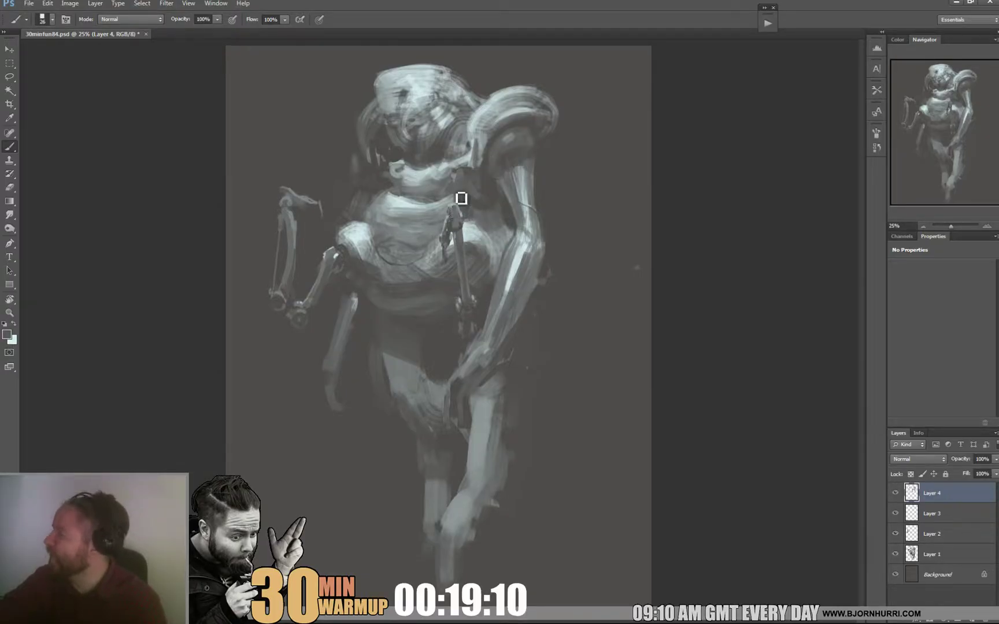
left_click_drag(450, 231, 455, 244)
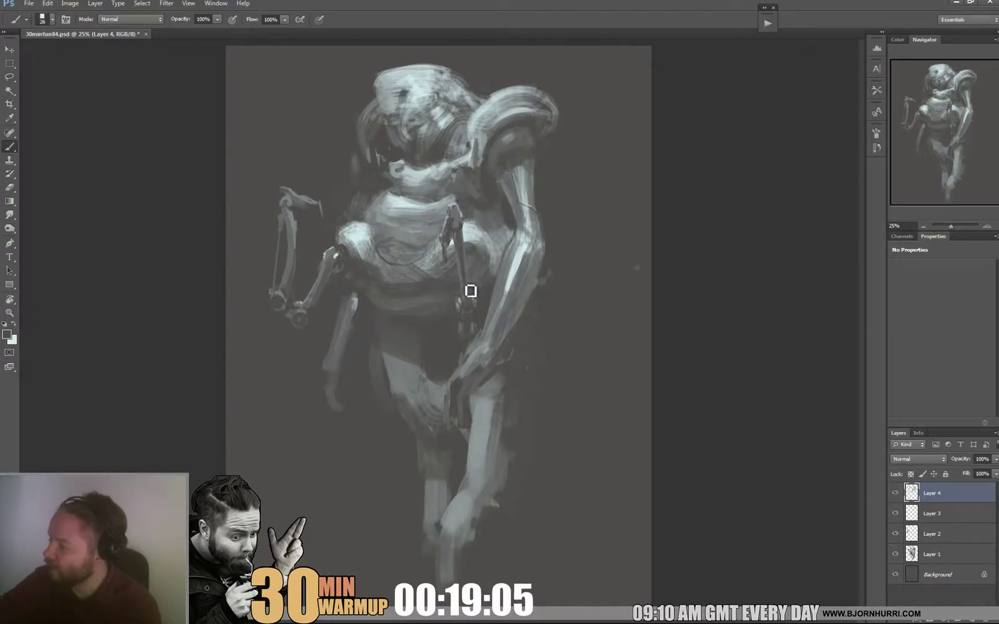
Add near-white highlights to the small raised left arm and its claw with a 19 px brush
left_click(320, 200, "alt")
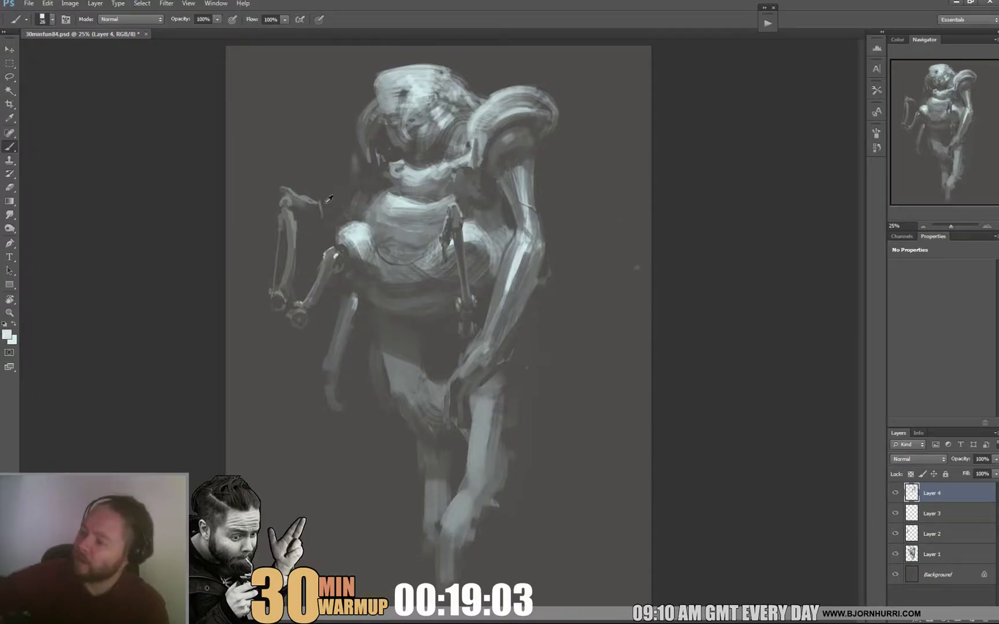
right_click(318, 199)
key("Return")
left_click_drag(327, 215, 294, 194)
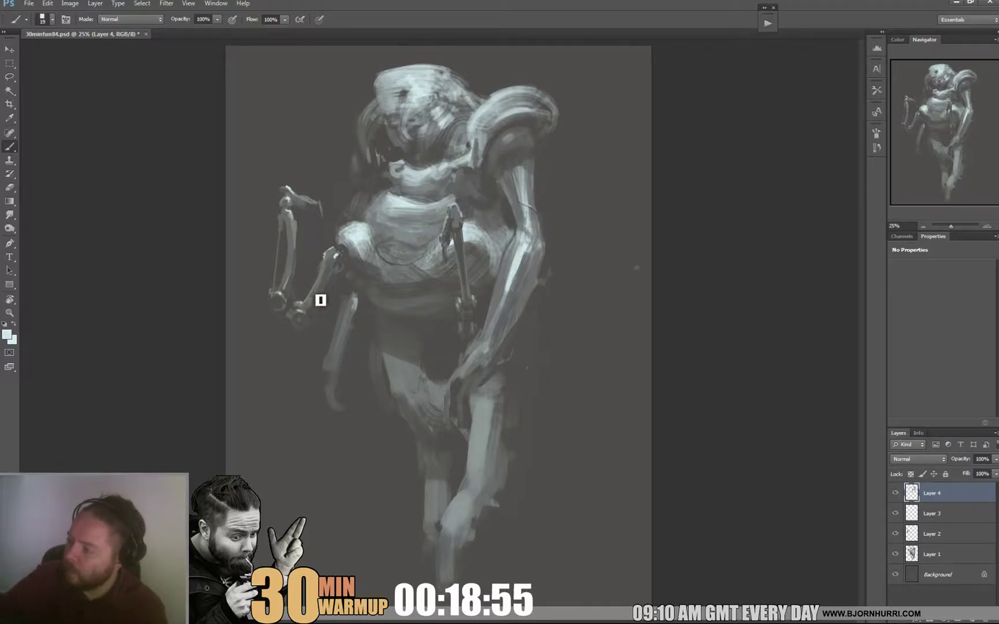
Define the round joint where the small left arm meets the hip armour using dark and light greys sampled nearby
left_click(334, 257, "alt")
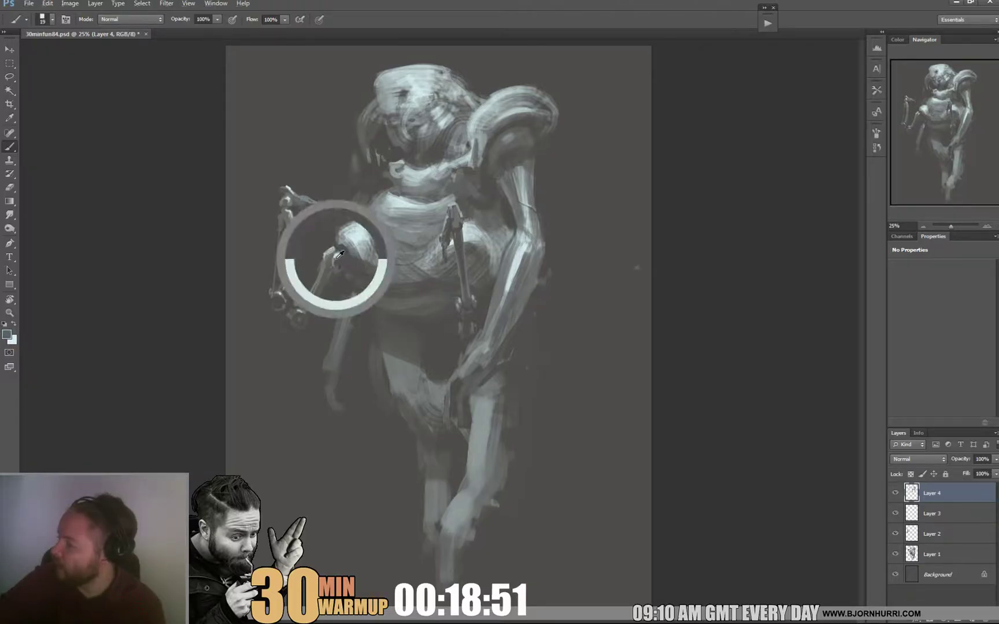
left_click(338, 259)
left_click(347, 261, "alt")
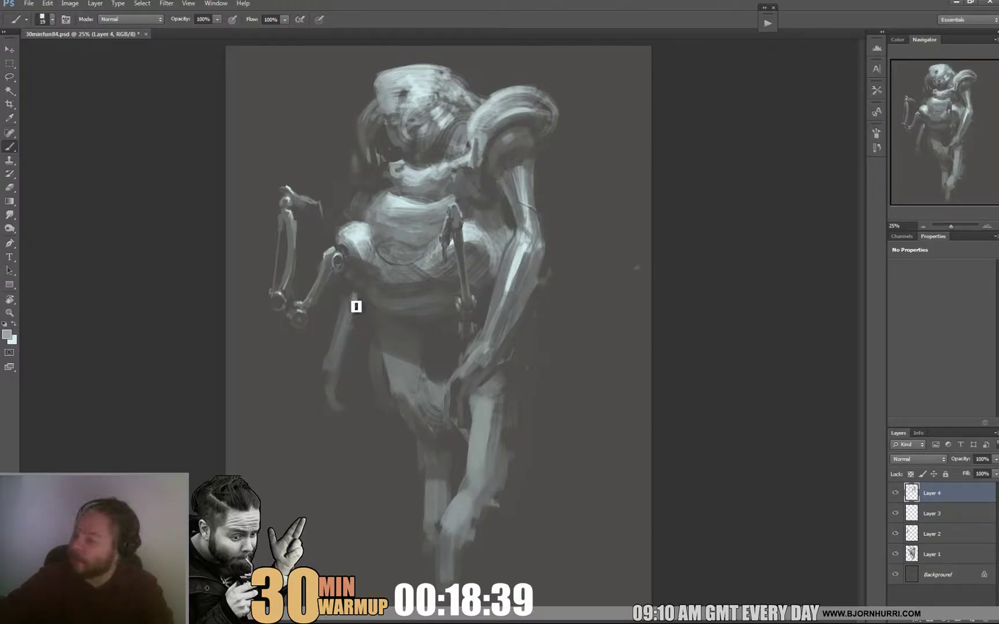
Add a bright highlight stroke to the upper left thigh with a 46 px brush and a pale grey sampled from the right arm
right_click(490, 278)
left_click(352, 331, "alt")
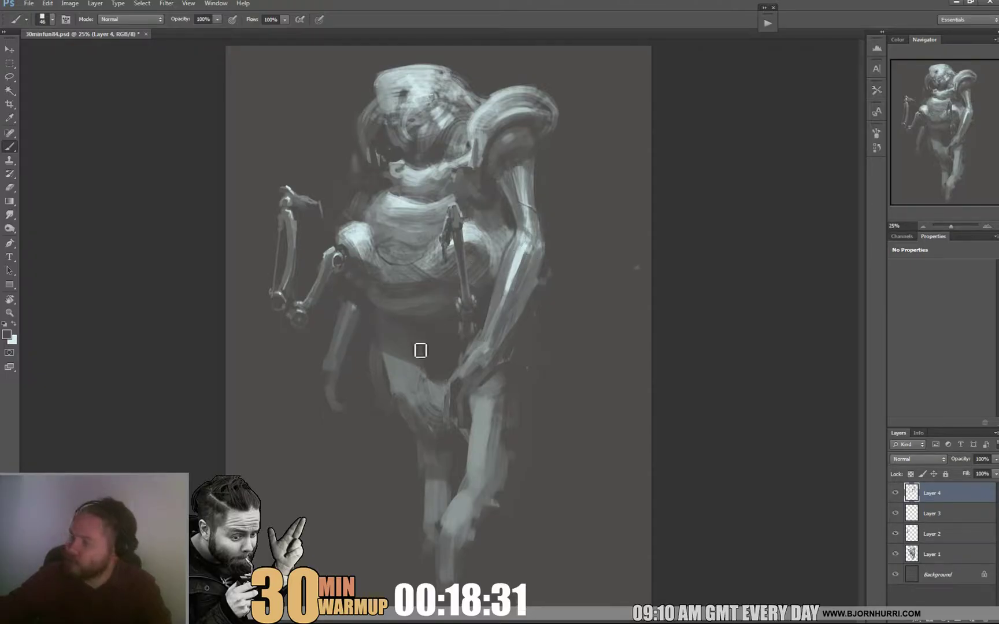
left_click(408, 377, "alt")
left_click(517, 251, "alt")
left_click_drag(405, 365, 410, 397)
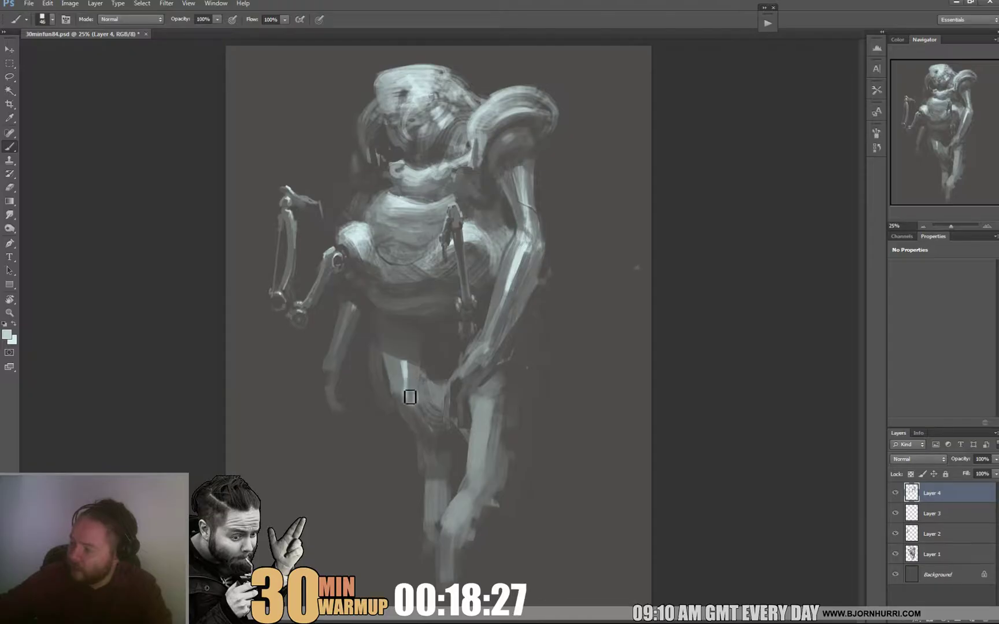
left_click(412, 396, "alt")
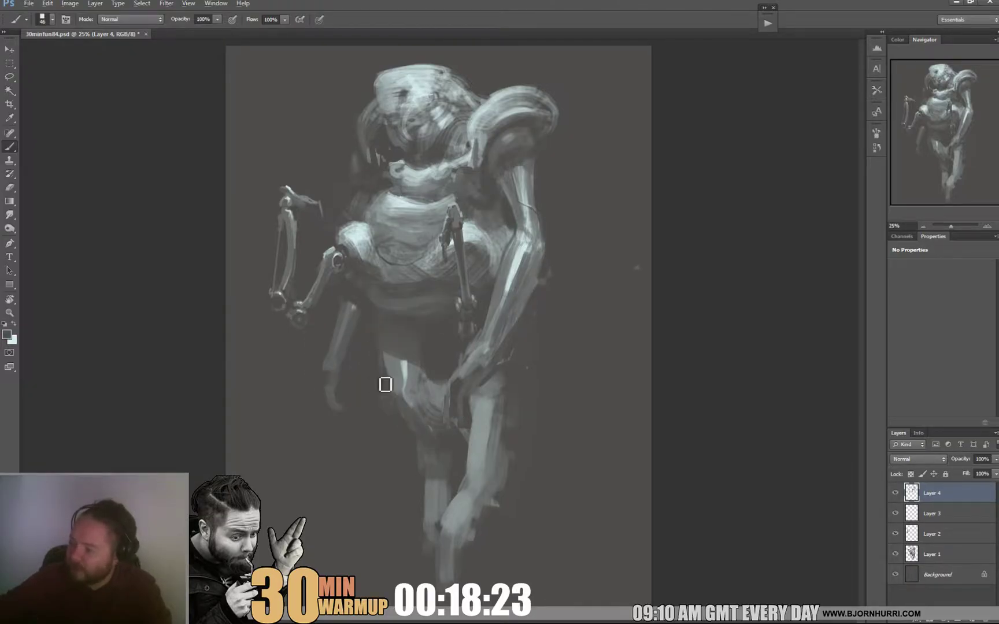
On a new layer, paint a faint dark shape between the left thigh and the hanging left arm, reducing the brush to 50 px
key("ctrl+shift+alt+n")
right_click(568, 278)
left_click(483, 335)
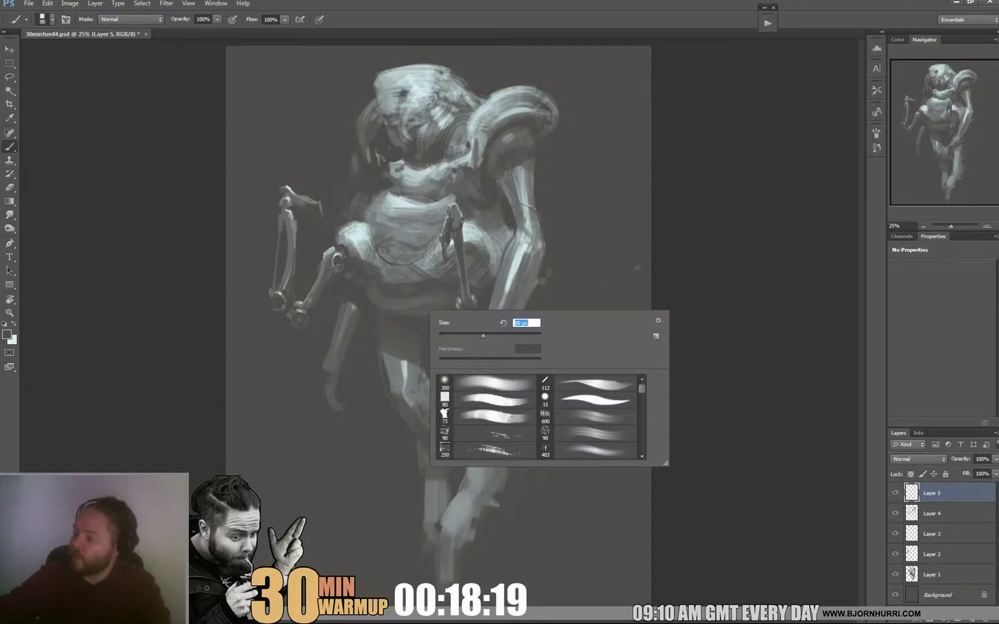
left_click(394, 361, "alt")
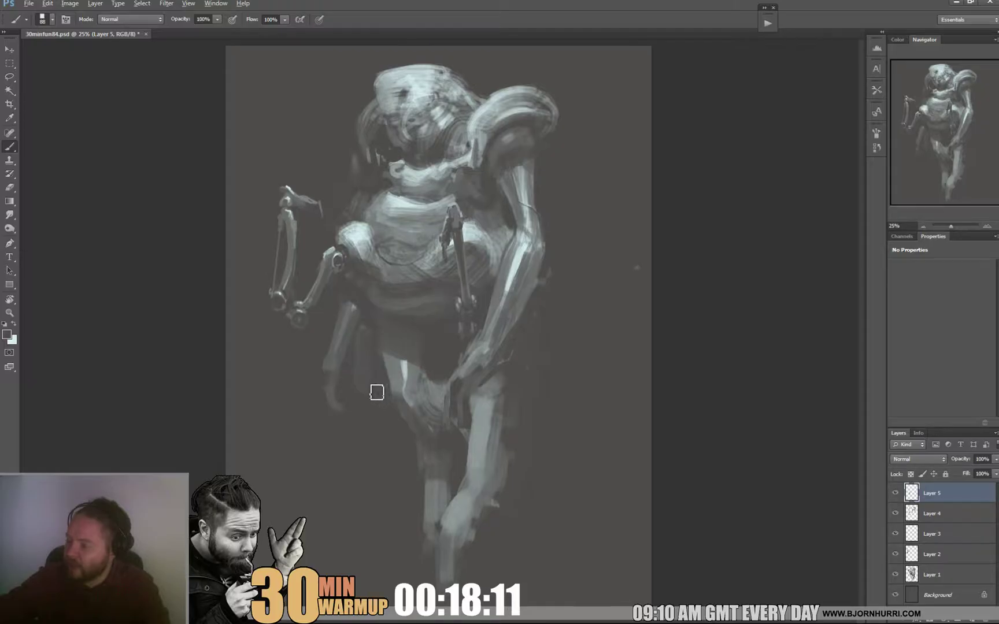
right_click(379, 362)
left_click_drag(448, 352, 428, 352)
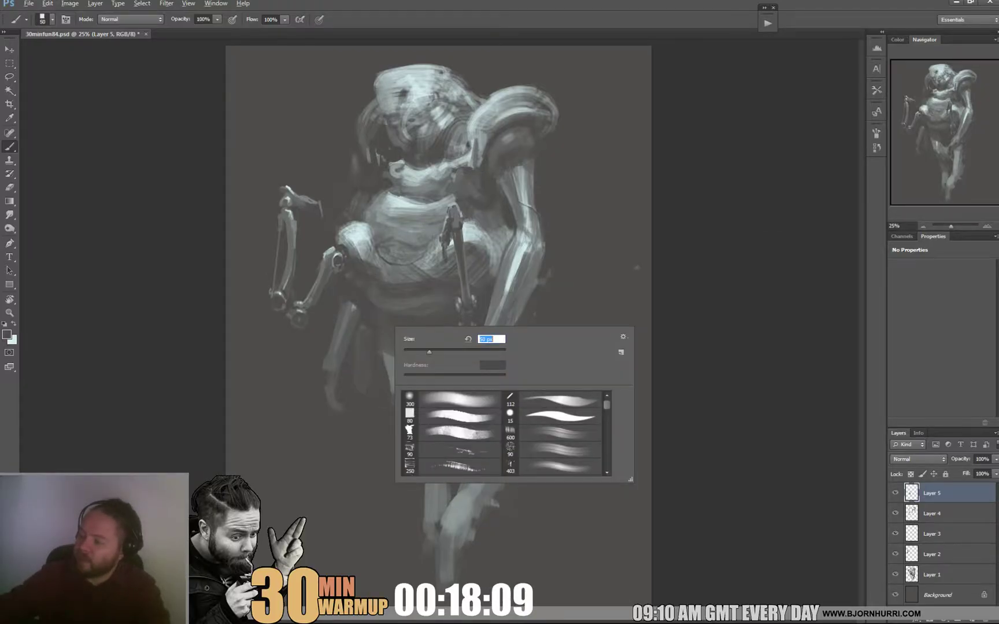
key("Return")
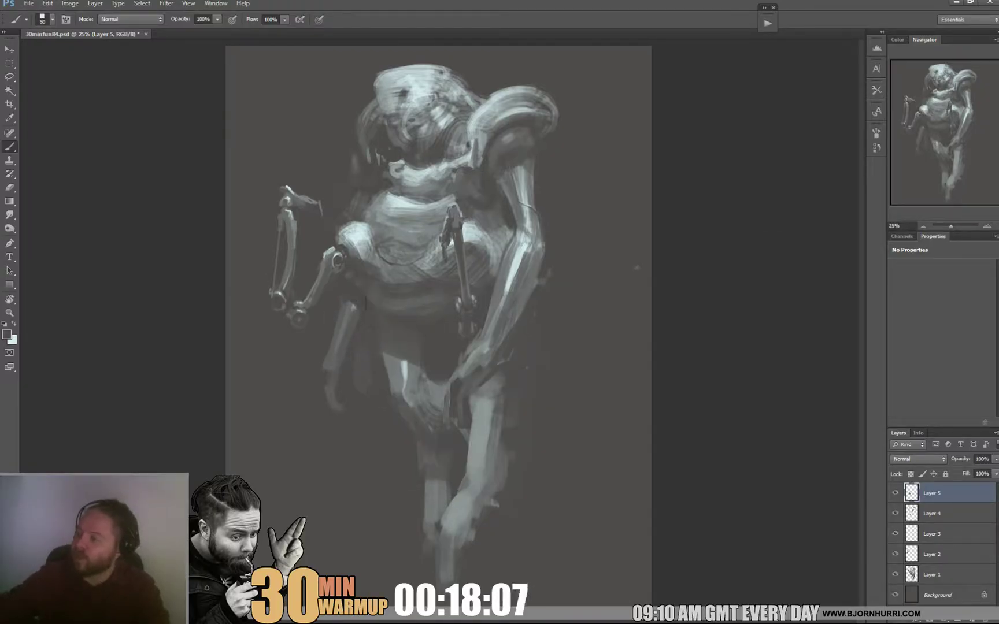
Refine the left hip armour and the belly's lower rim with a smaller brush and greys sampled from the hip
right_click(425, 249)
key("Return")
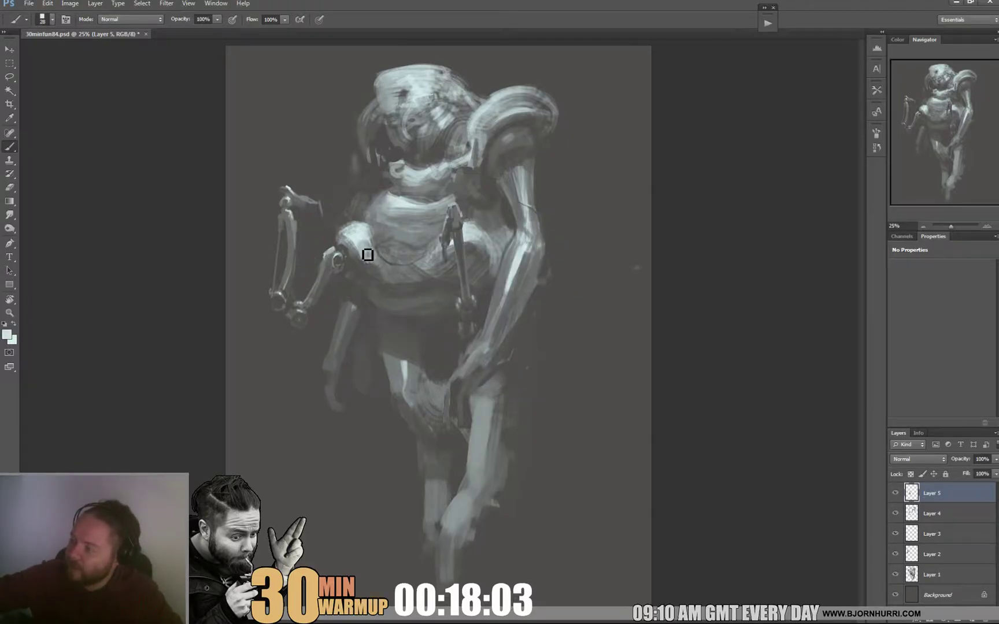
left_click(363, 240, "alt")
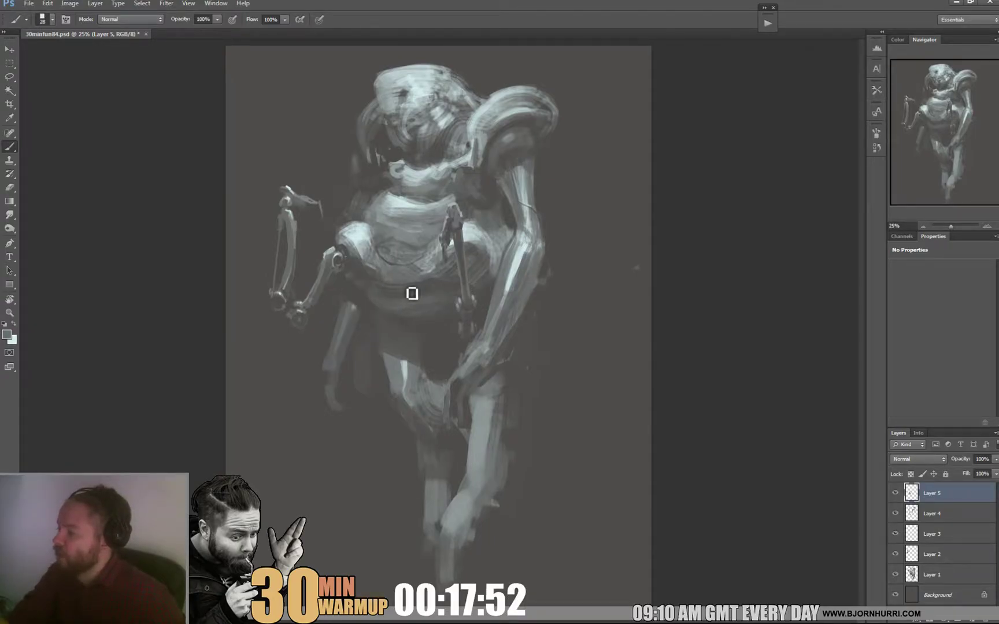
Smooth the middle of the belly plate with a 44 px brush and greys sampled from it
right_click(450, 244)
key("Return")
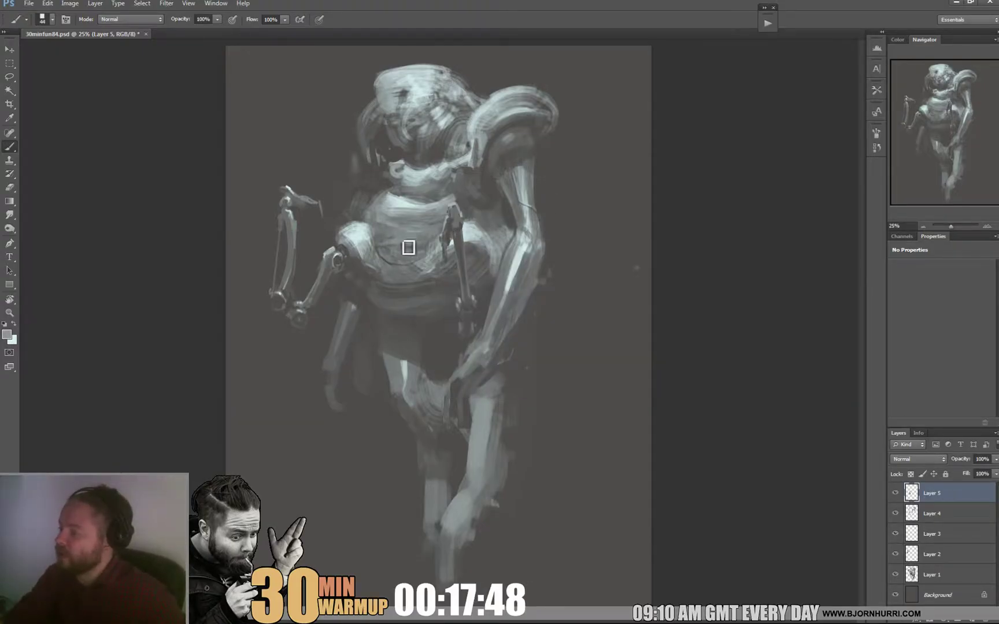
left_click_drag(399, 253, 426, 255)
left_click(418, 251, "alt")
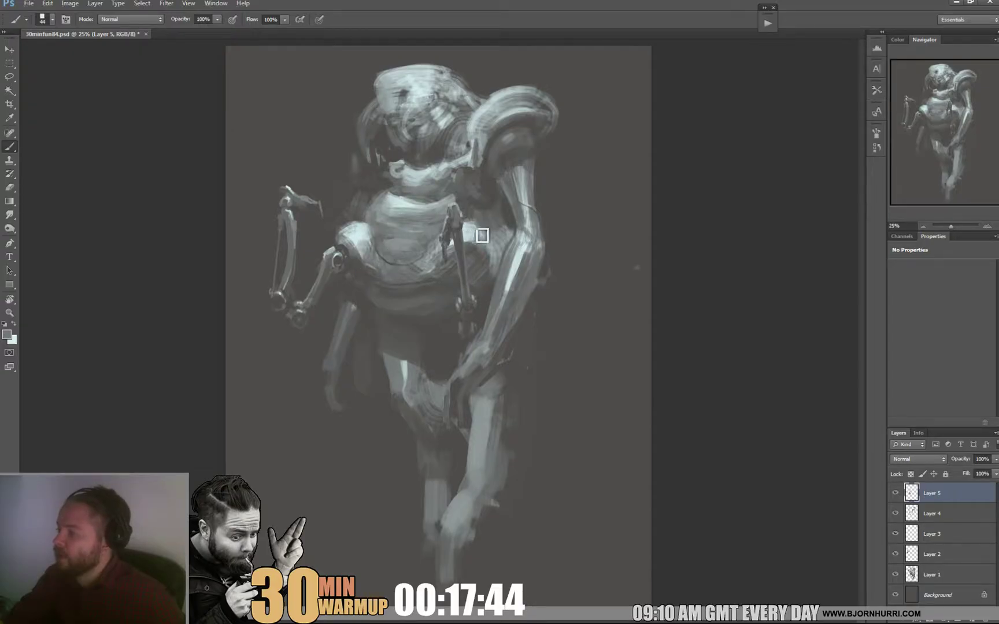
left_click(410, 244, "alt")
Paint a broad light patch across the lower belly plate with a 90 px brush, blending it with sampled greys
right_click(412, 247)
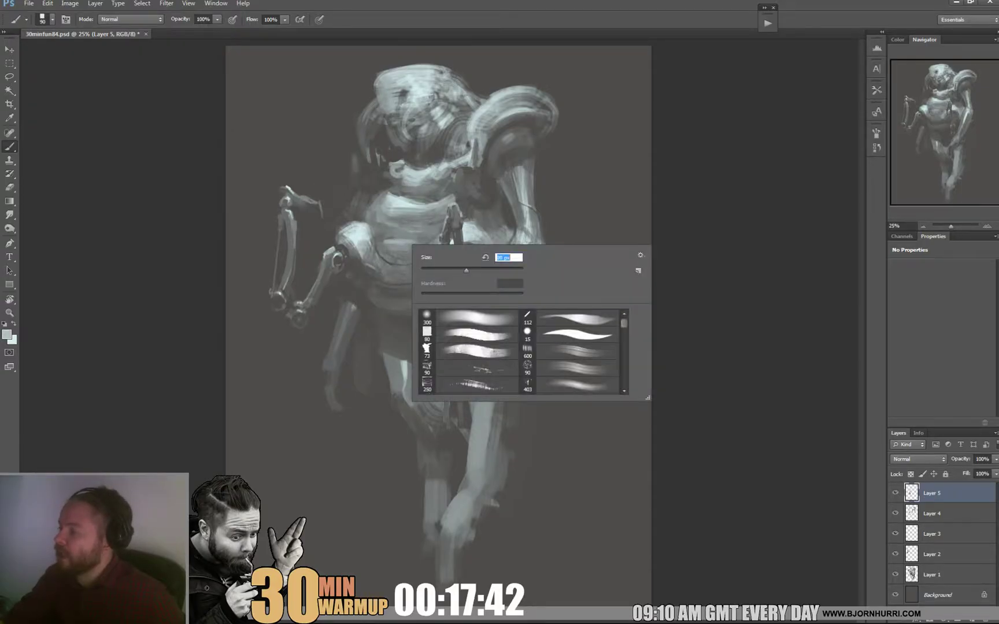
key("Return")
left_click_drag(398, 249, 422, 250)
left_click(423, 250, "alt")
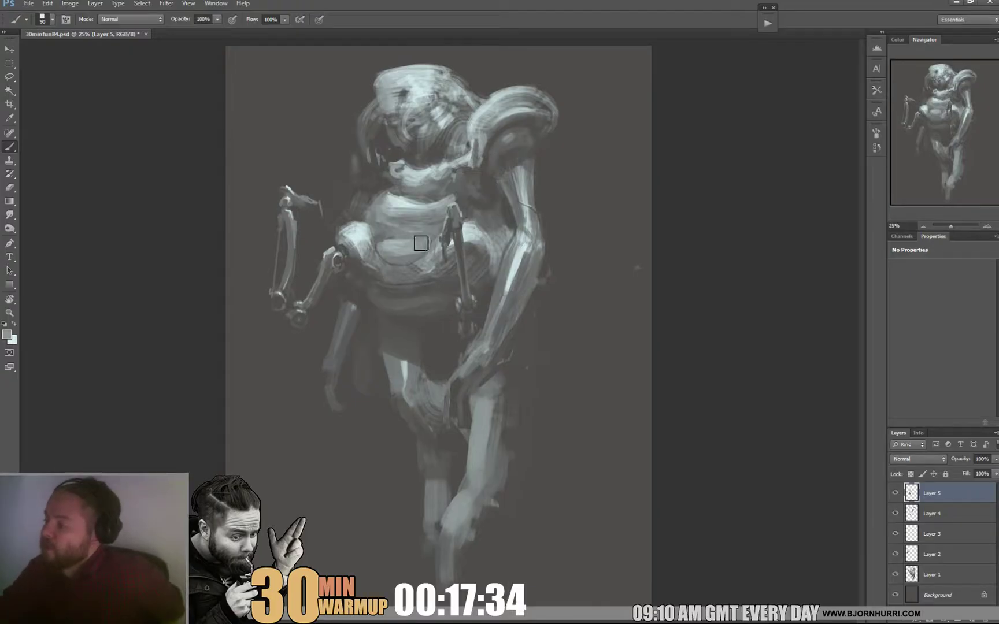
left_click(384, 244, "alt")
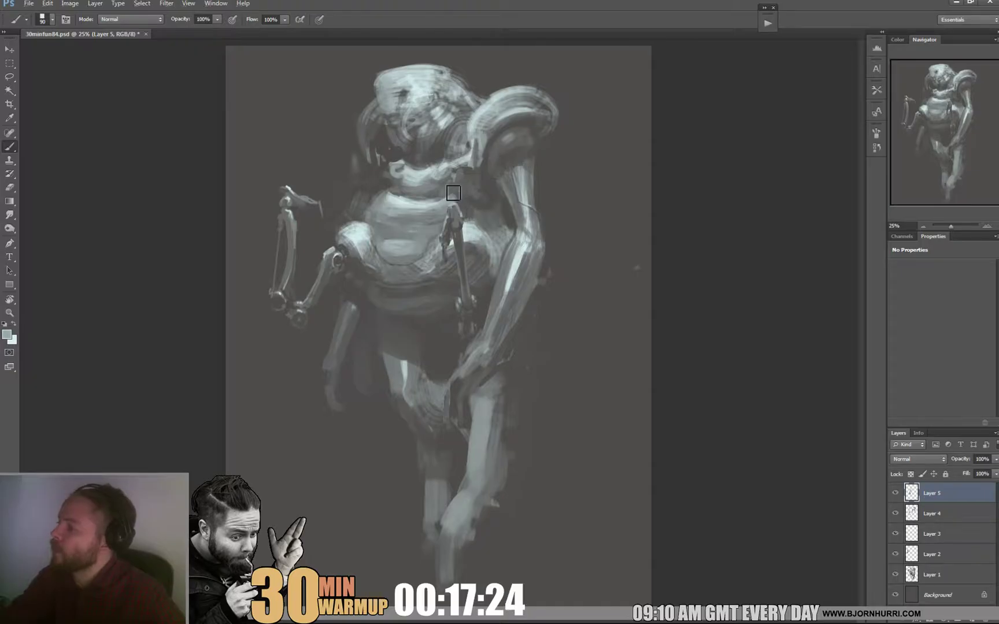
Rework the belly plate's upper edge and the shadow beneath the chest with sampled light and dark greys, reducing the brush to 29 px
left_click(389, 198, "alt")
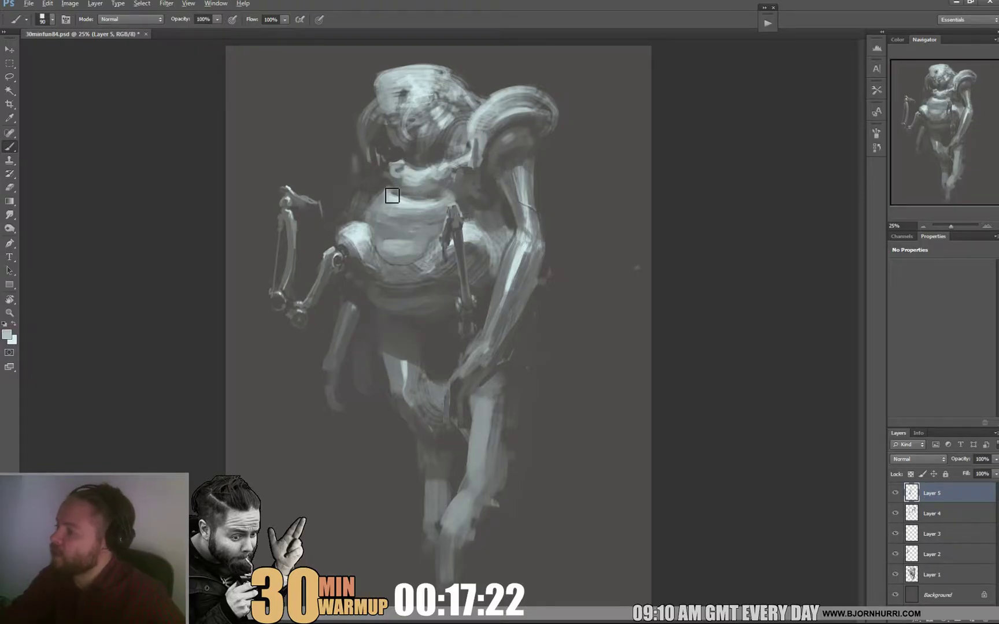
left_click(384, 181, "alt")
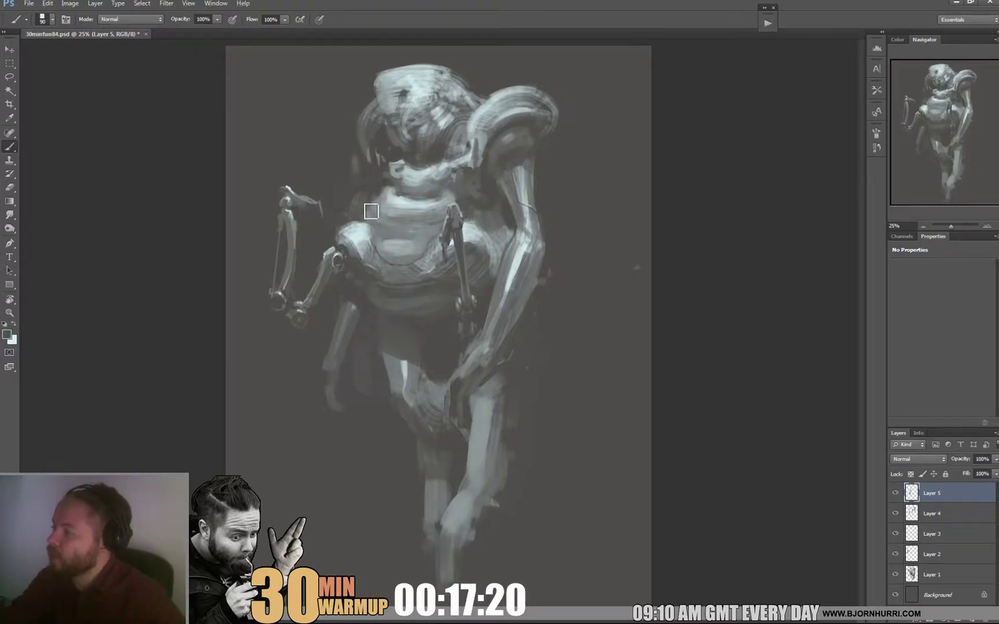
right_click(461, 243)
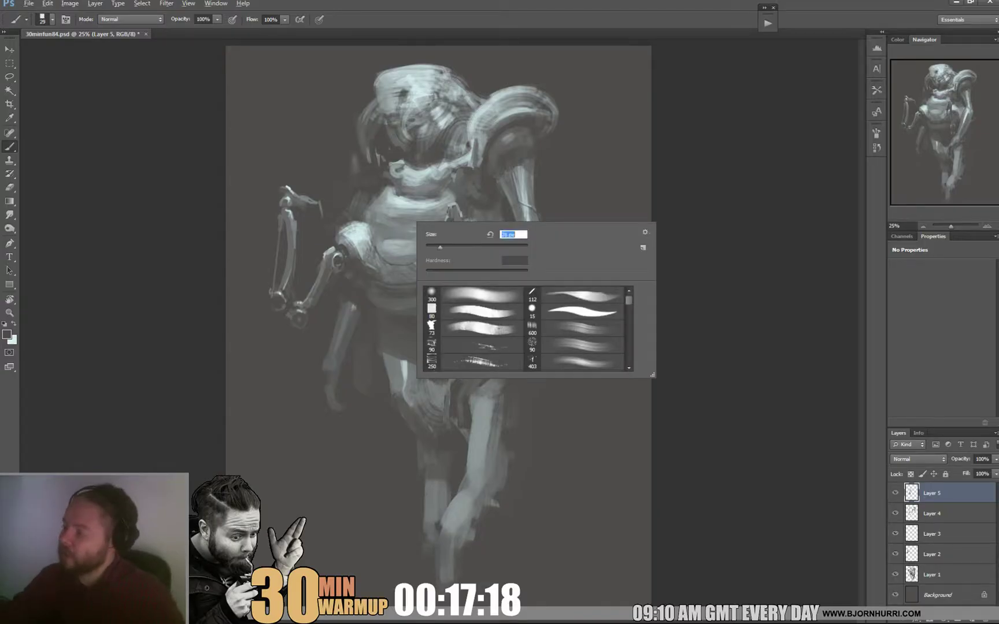
key("Return")
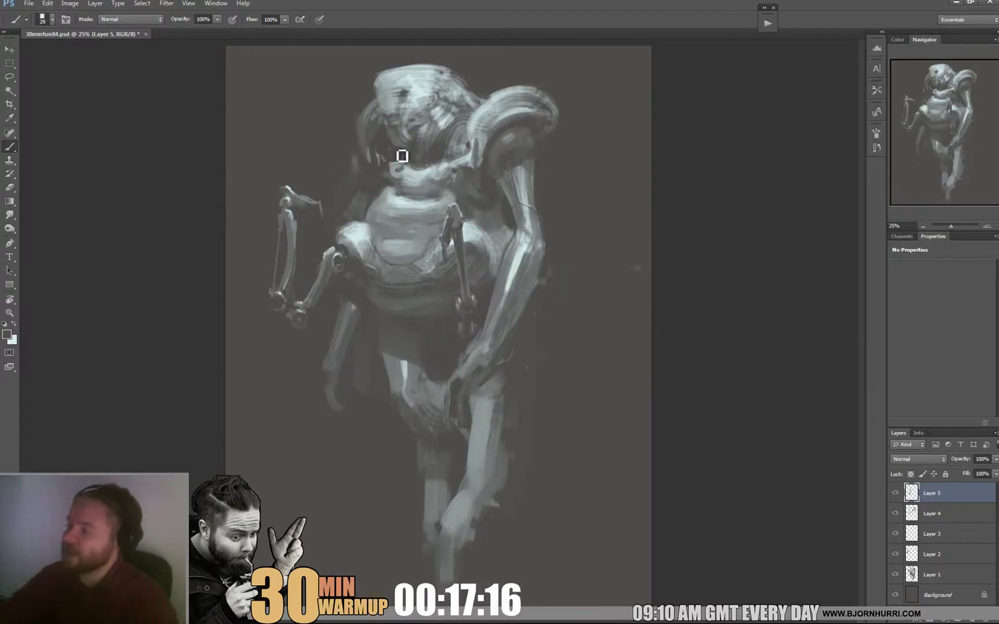
right_click(430, 240)
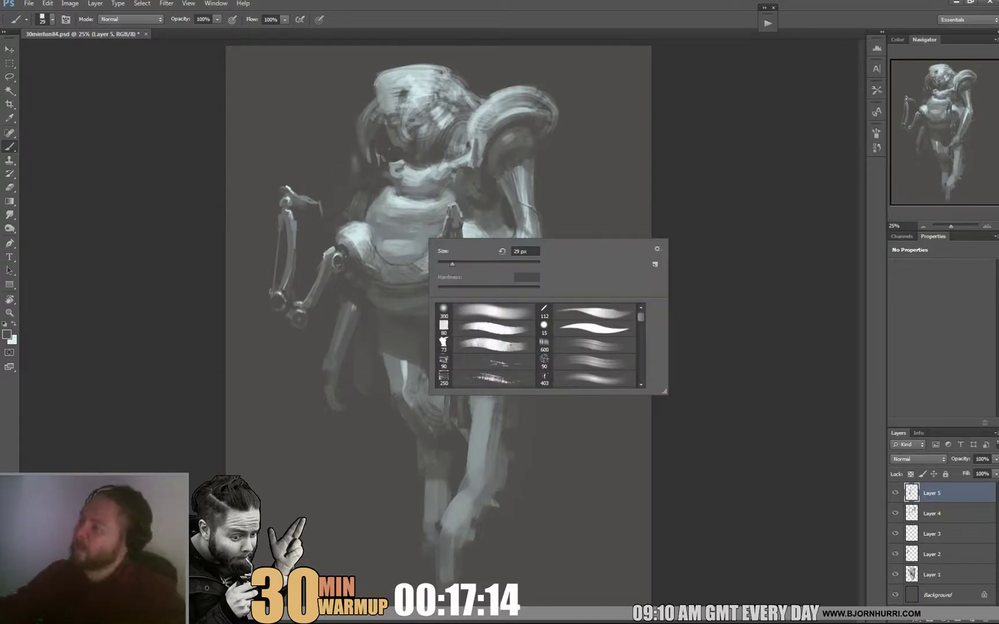
key("Return")
On a new layer, block in cylinders hanging below the waist with light grey sampled from the belly and a 158 px brush
left_click(398, 248, "alt")
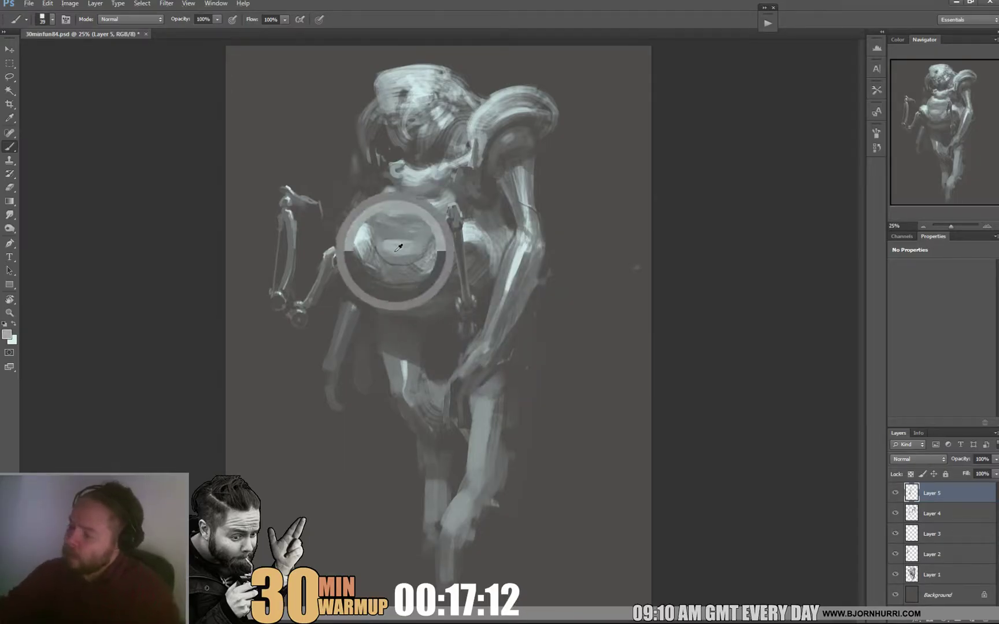
key("ctrl+shift+alt+n")
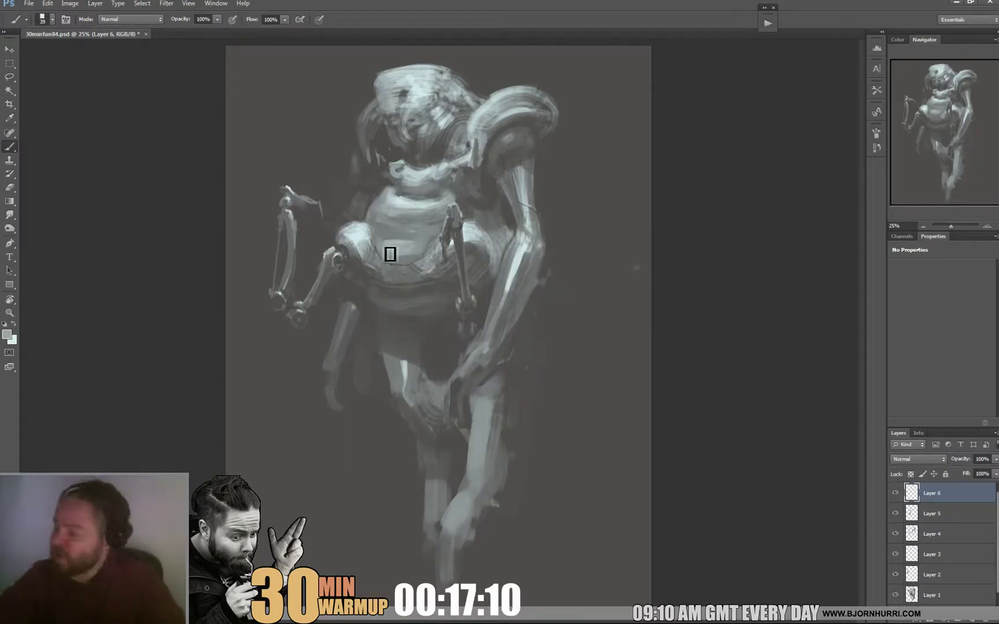
right_click(401, 297)
key("Return")
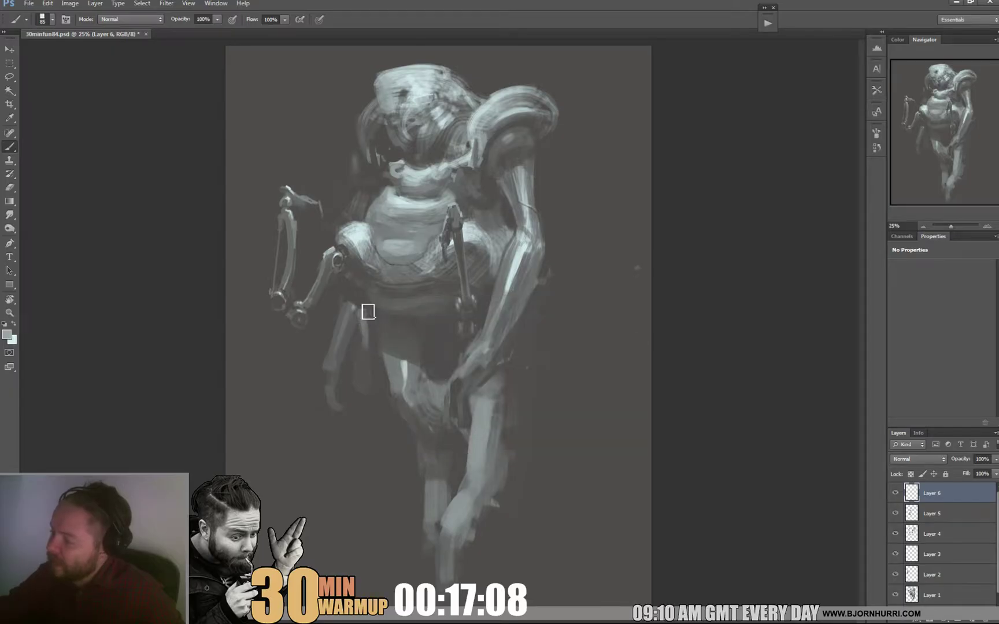
right_click(393, 343)
type("158")
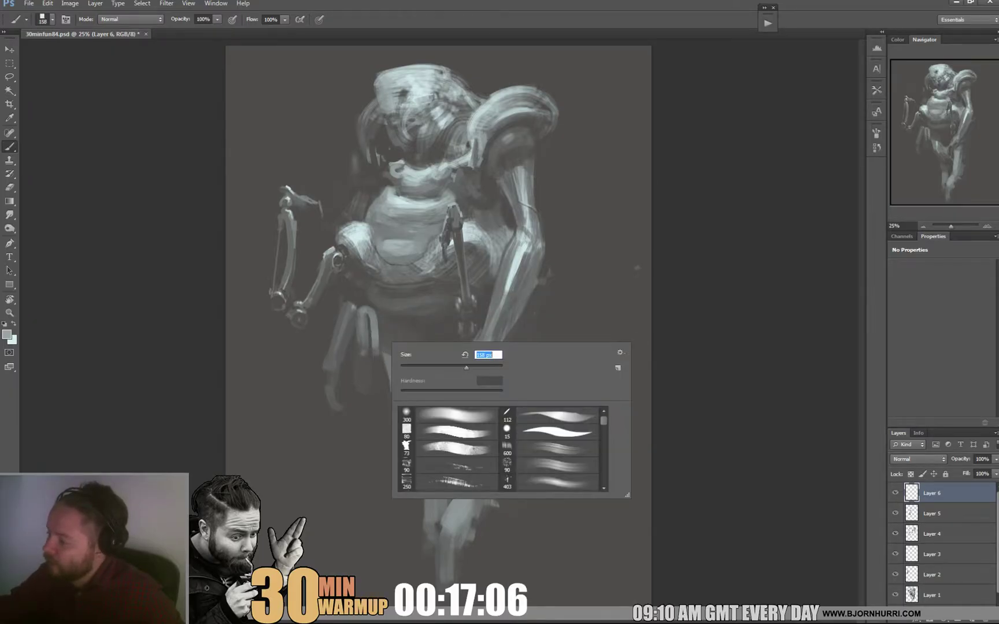
key("Return")
mouse_move(370, 310)
left_mouse_down()
mouse_move(365, 352)
mouse_move(390, 337)
mouse_move(393, 368)
left_mouse_up()
mouse_move(409, 297)
left_mouse_down()
mouse_move(428, 348)
mouse_move(500, 341)
left_mouse_up()
Build up the row of hanging cylinders across the hips with a smaller brush and sampled greys
right_click(461, 316)
mouse_move(360, 312)
left_mouse_down()
mouse_move(359, 342)
mouse_move(369, 297)
mouse_move(360, 328)
mouse_move(381, 361)
left_mouse_up()
left_click(367, 296, "alt")
mouse_move(377, 321)
left_mouse_down()
mouse_move(373, 357)
mouse_move(387, 359)
mouse_move(390, 327)
mouse_move(405, 354)
mouse_move(397, 364)
mouse_move(417, 330)
mouse_move(430, 352)
mouse_move(438, 326)
mouse_move(431, 388)
left_mouse_up()
mouse_move(444, 351)
left_mouse_down()
mouse_move(440, 323)
mouse_move(443, 368)
mouse_move(448, 325)
mouse_move(454, 351)
mouse_move(447, 323)
left_mouse_up()
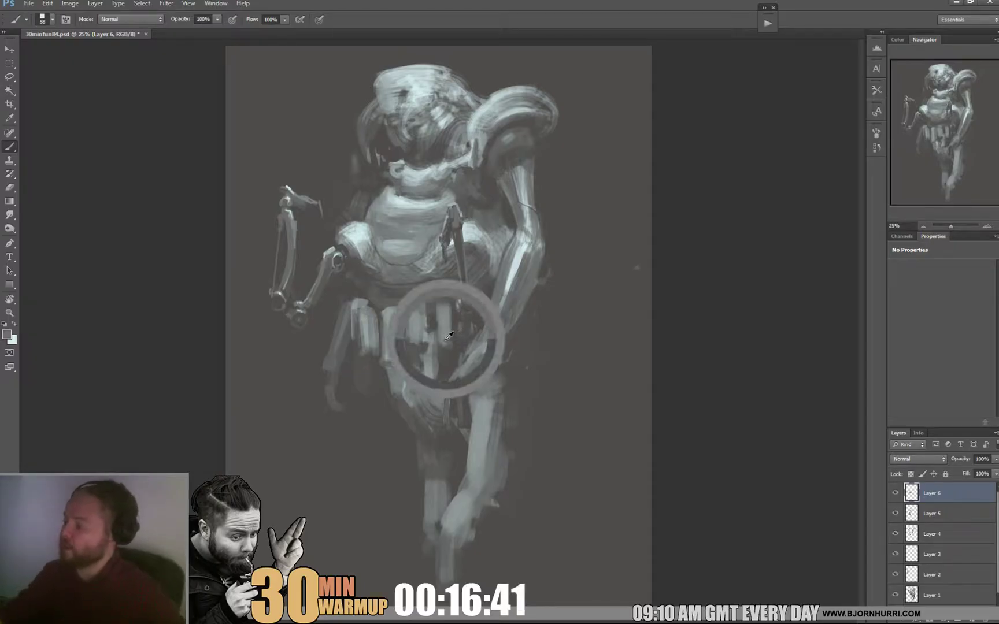
Sharpen the edges and shading of the hanging cylinders with 24 px and 34 px brushes and greys sampled around them
right_click(486, 255)
type("24")
key("Return")
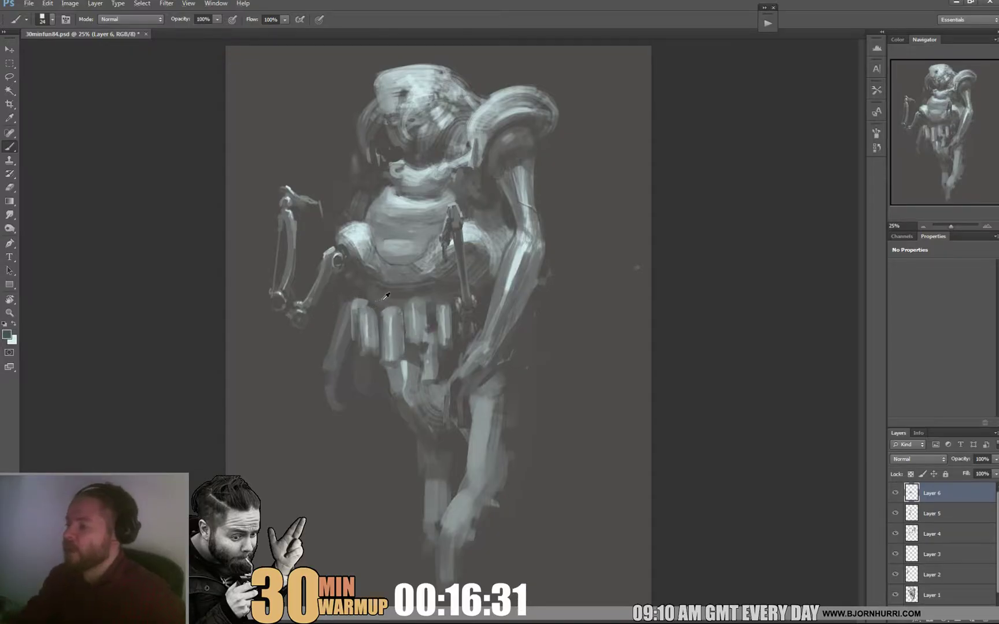
right_click(437, 337)
key("Return")
left_click(370, 316, "alt")
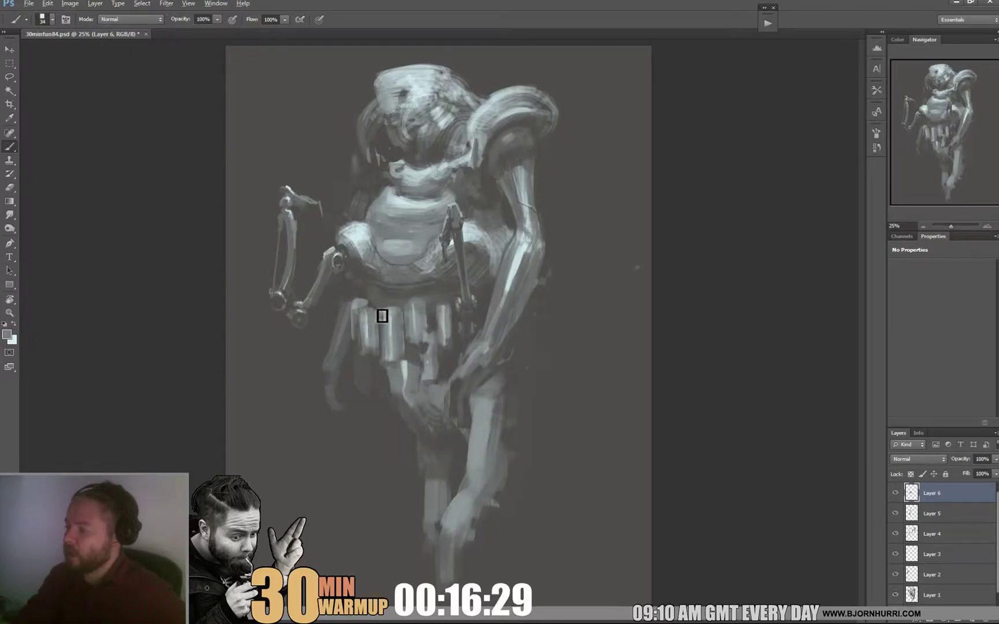
left_click(370, 350, "alt")
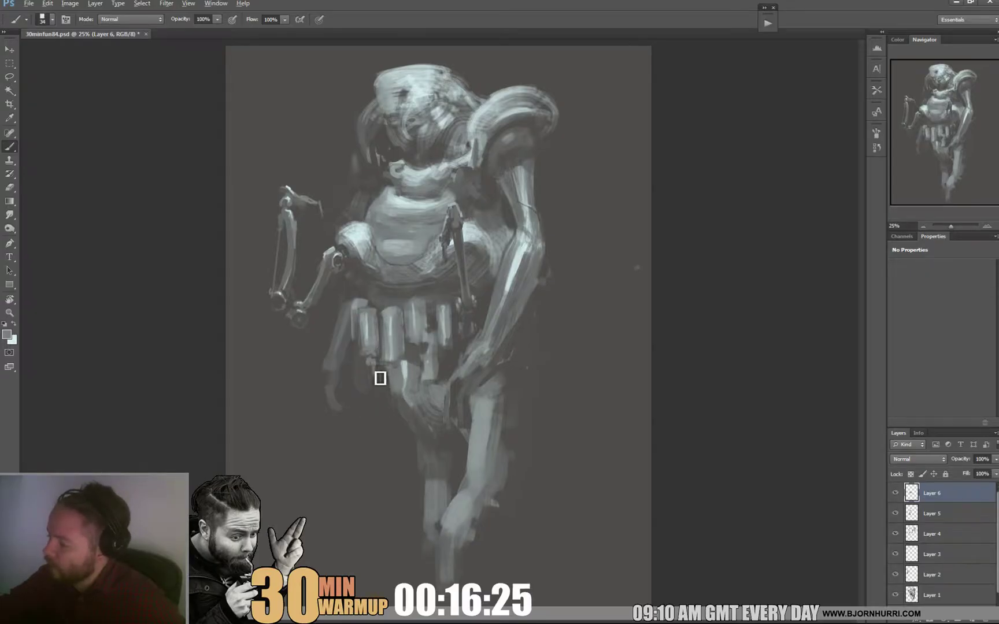
Paint a small mechanical nozzle beneath the leftmost full cylinder with a 19 px brush
right_click(391, 373)
left_click(405, 401)
left_click_drag(369, 361, 372, 378)
left_click(379, 376, "alt")
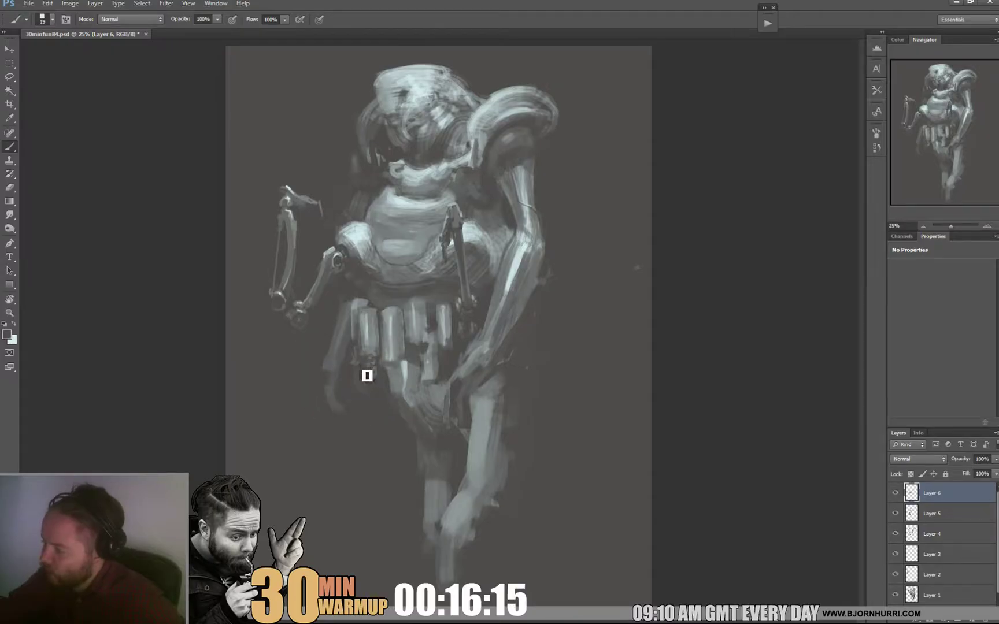
Add matching nozzle details beneath the two middle cylinders with light and dark greys sampled around them
right_click(413, 350)
key("Escape")
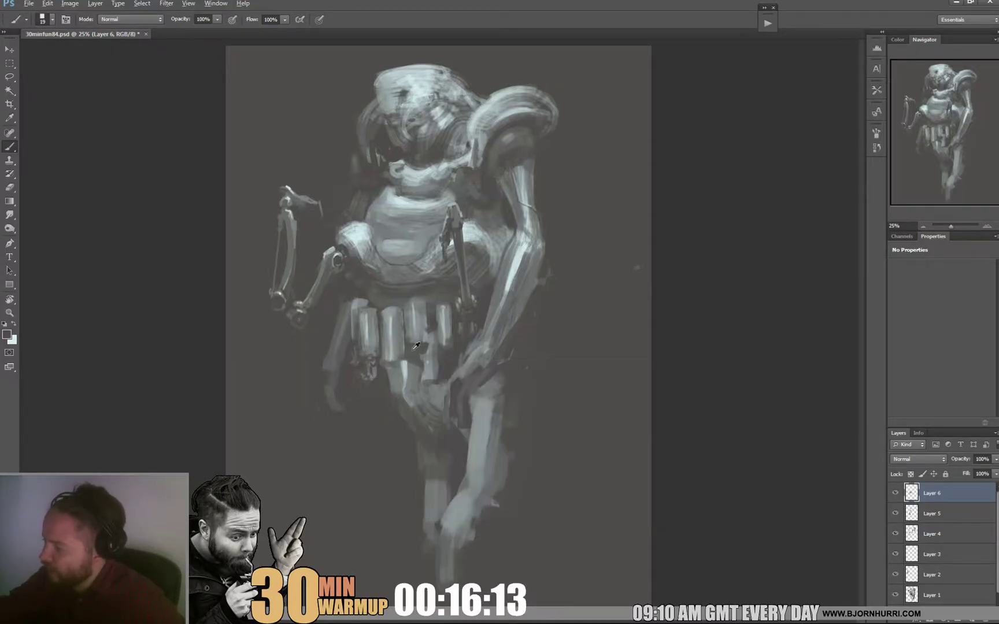
left_click(399, 370, "alt")
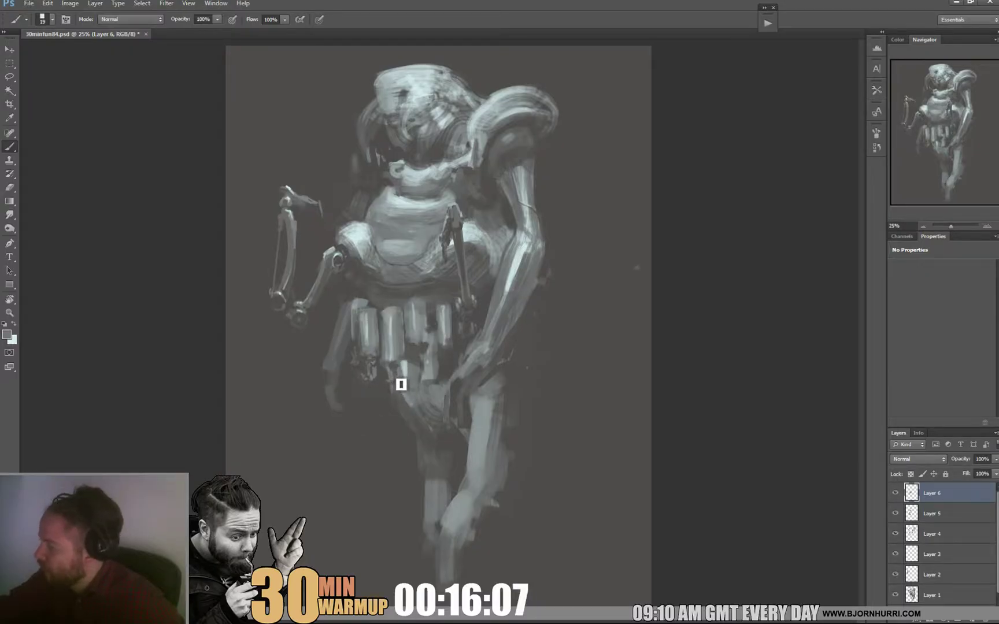
left_click_drag(423, 355, 415, 351)
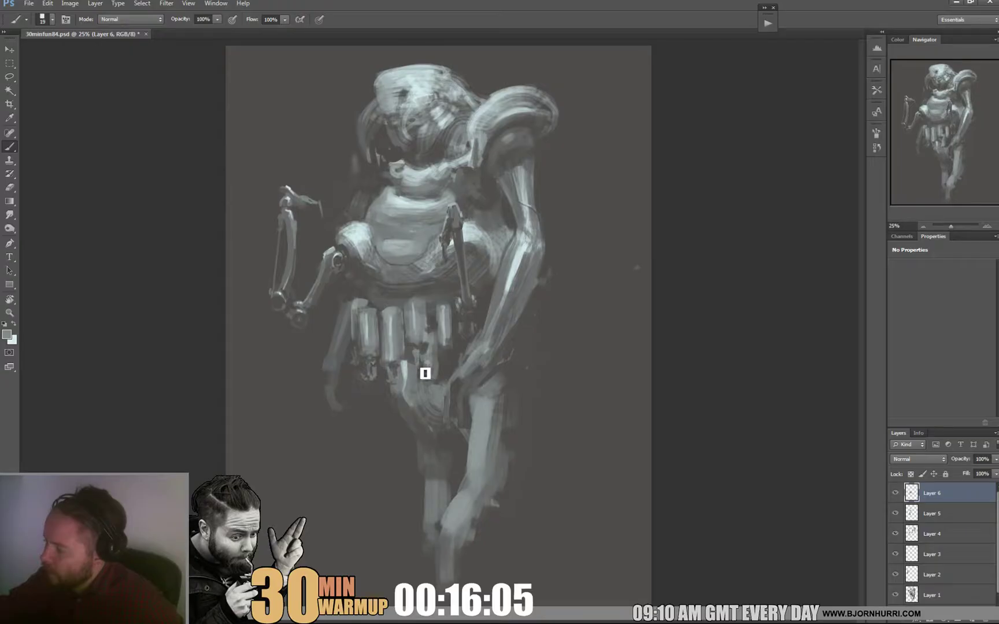
left_click(417, 346, "alt")
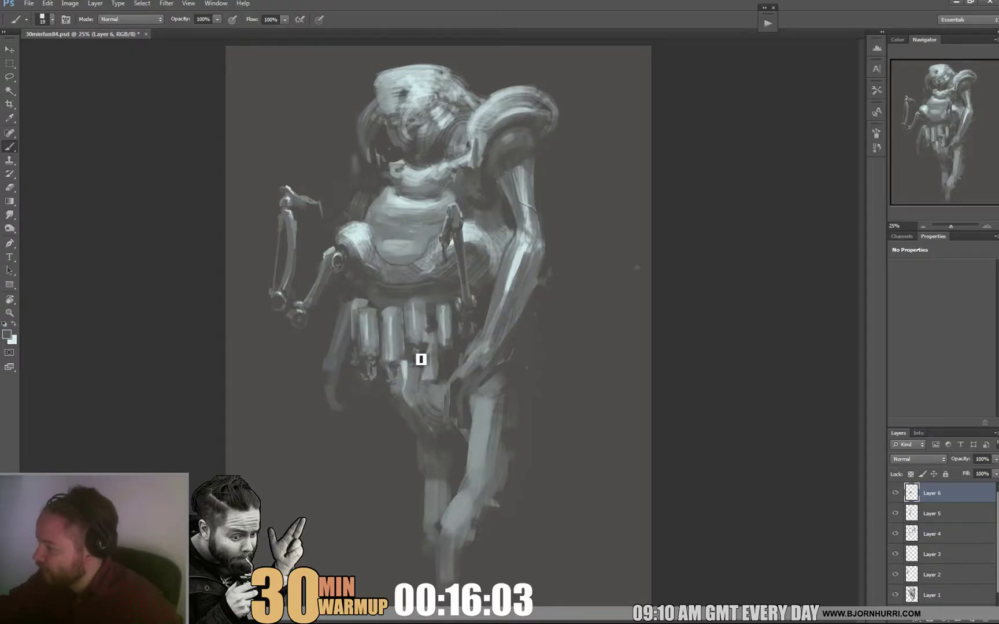
left_click(421, 346, "alt")
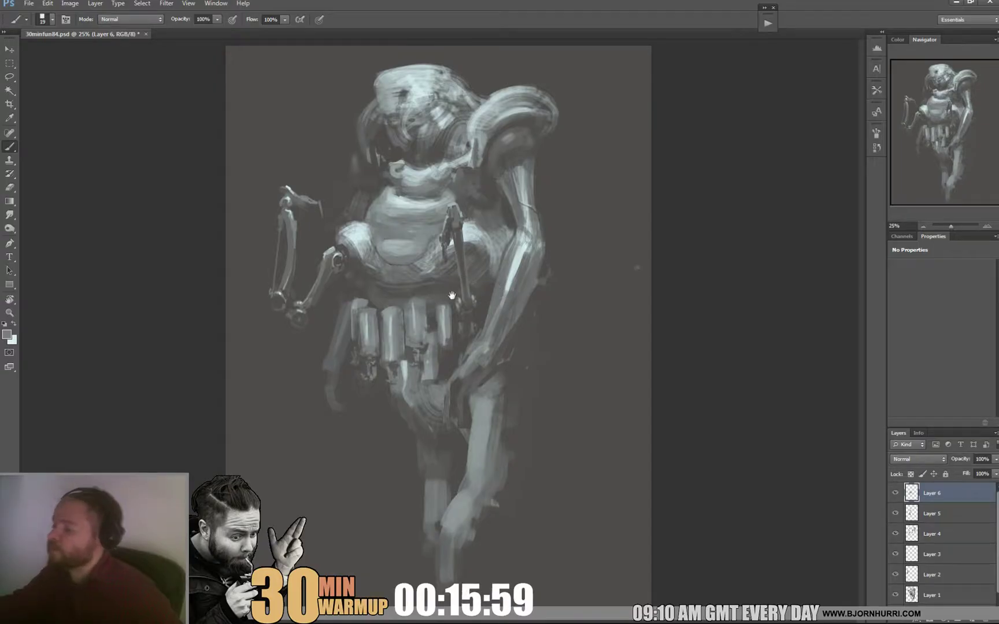
Shade the short lower cylinder in front of the hips and paint a small nozzle beneath it with sampled greys
left_click(424, 347, "alt")
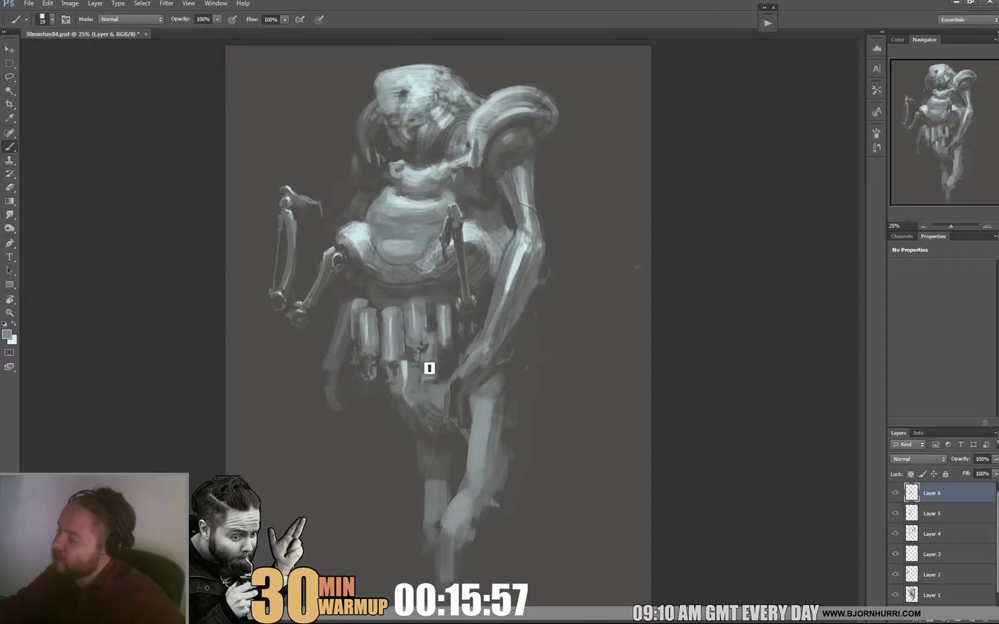
left_click(423, 355, "alt")
left_click(445, 370, "alt")
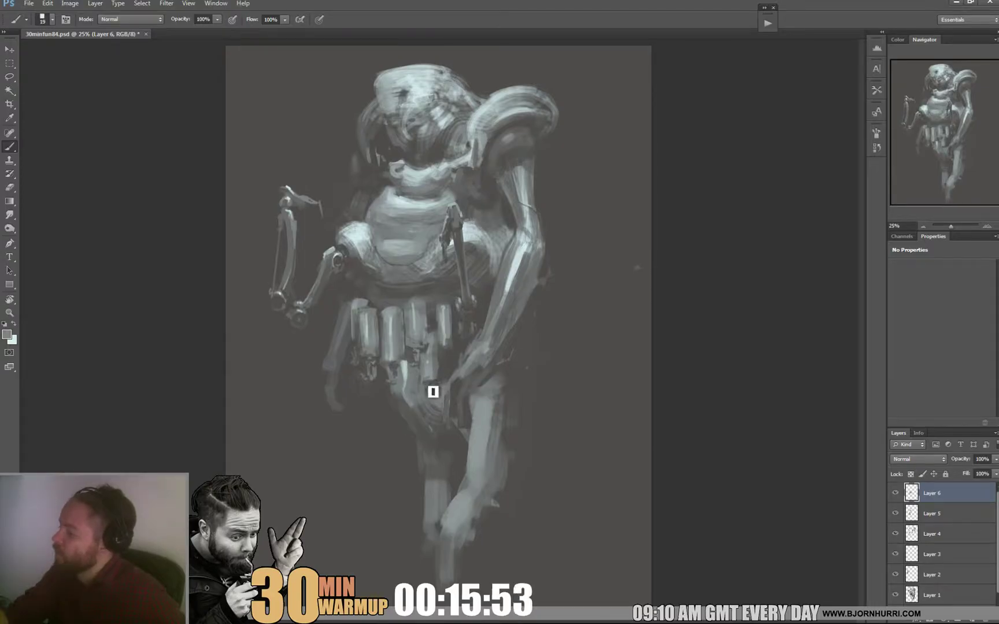
left_click(436, 377, "alt")
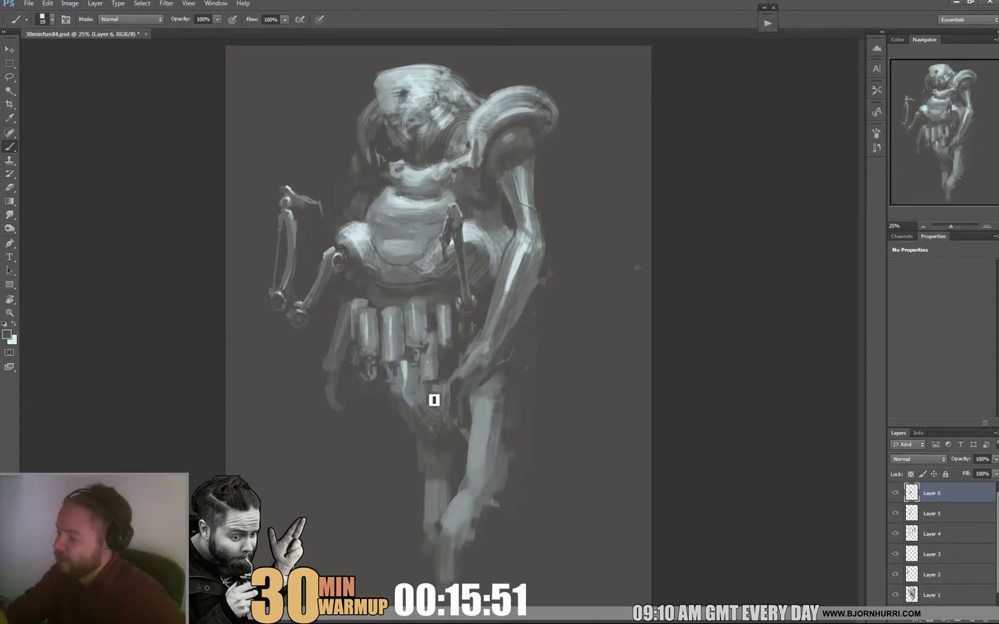
left_click(437, 390, "alt")
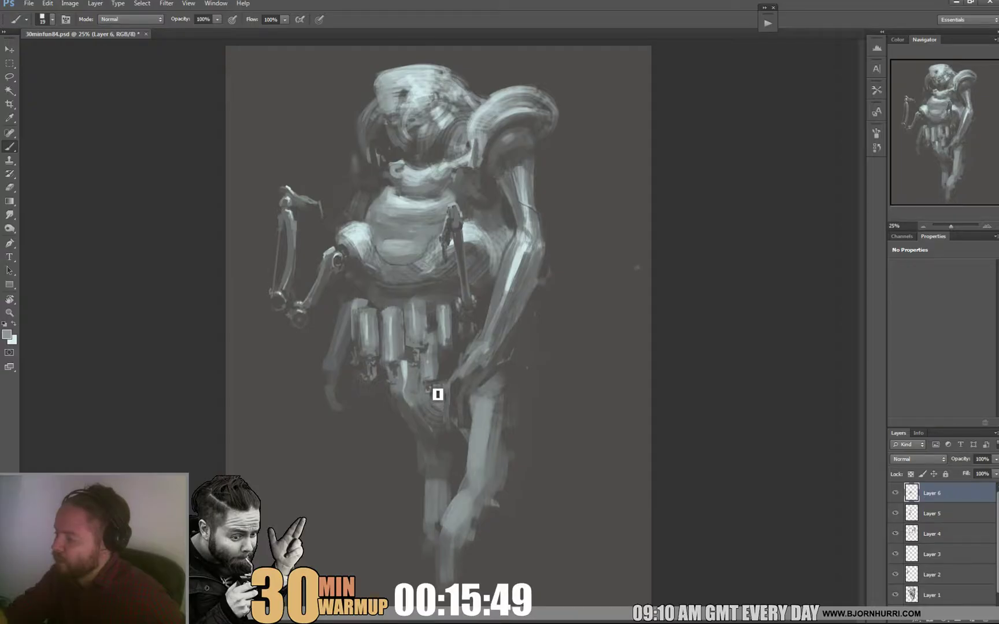
Refine the nozzle beneath the second full cylinder with light and dark greys sampled around it
left_click(394, 350, "alt")
left_click_drag(397, 388, 397, 382)
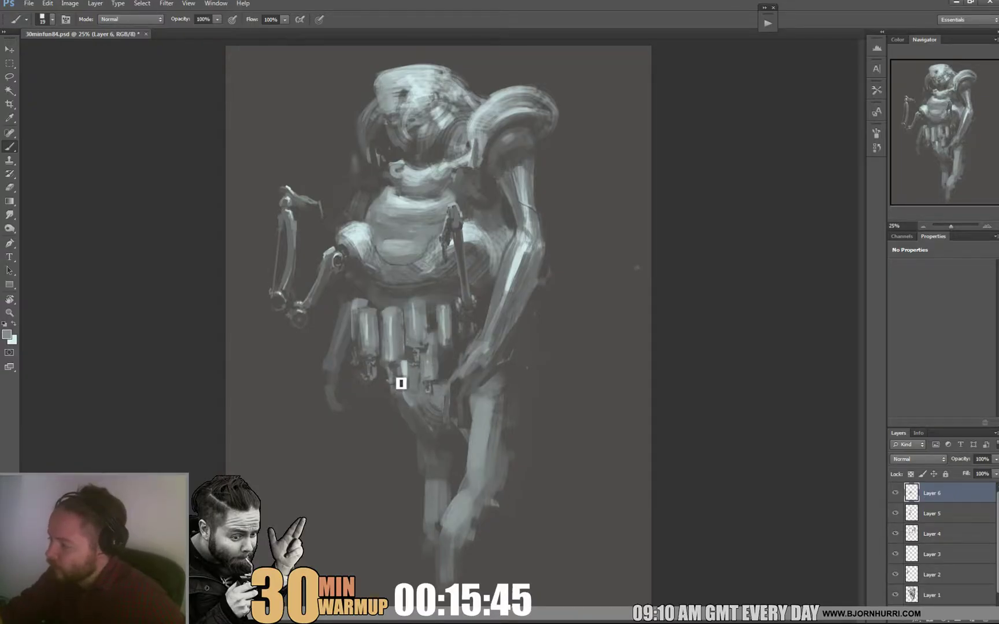
left_click(395, 371, "alt")
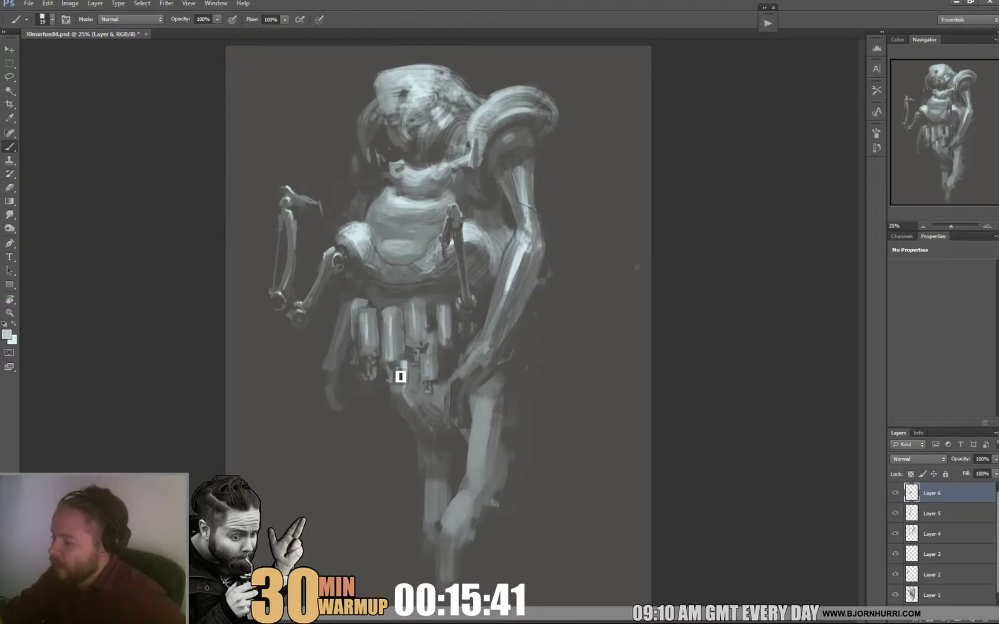
left_click(401, 377, "alt")
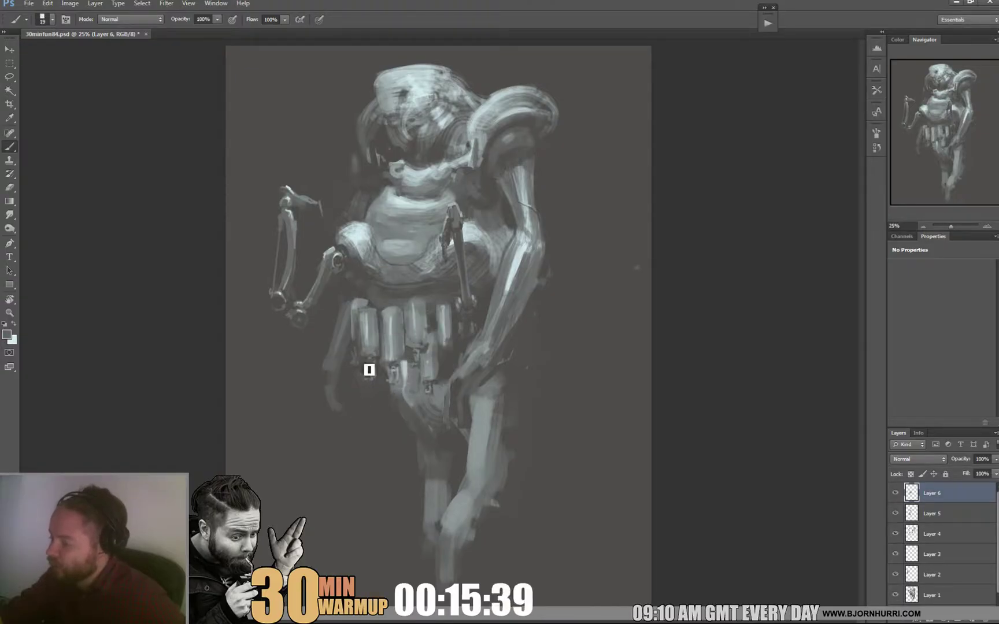
Shade the leftmost full cylinder lengthwise with greys sampled from its surface
left_click(368, 352, "alt")
left_click(365, 339, "alt")
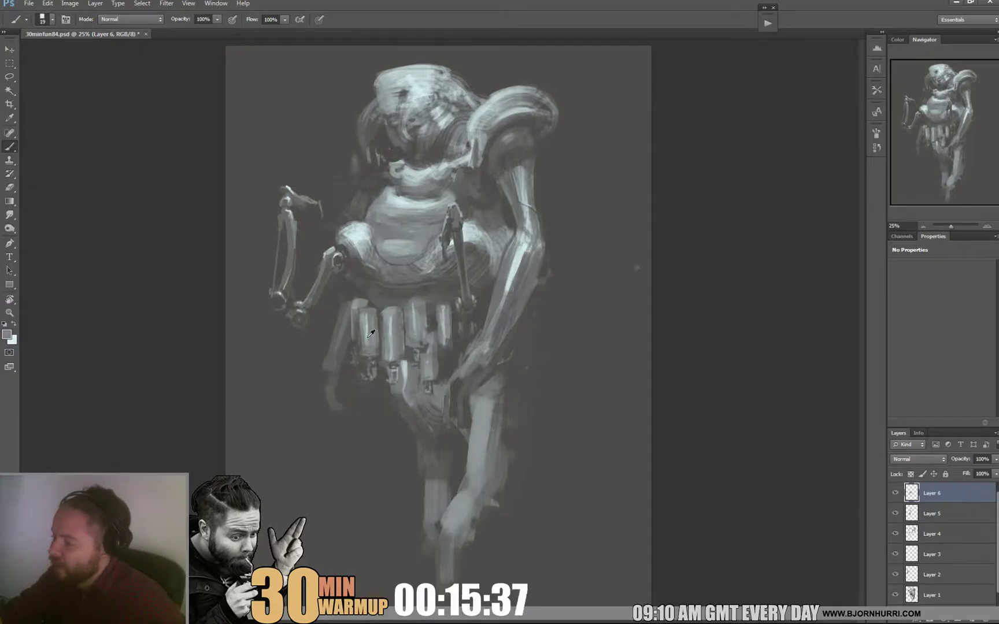
left_click_drag(374, 319, 375, 360)
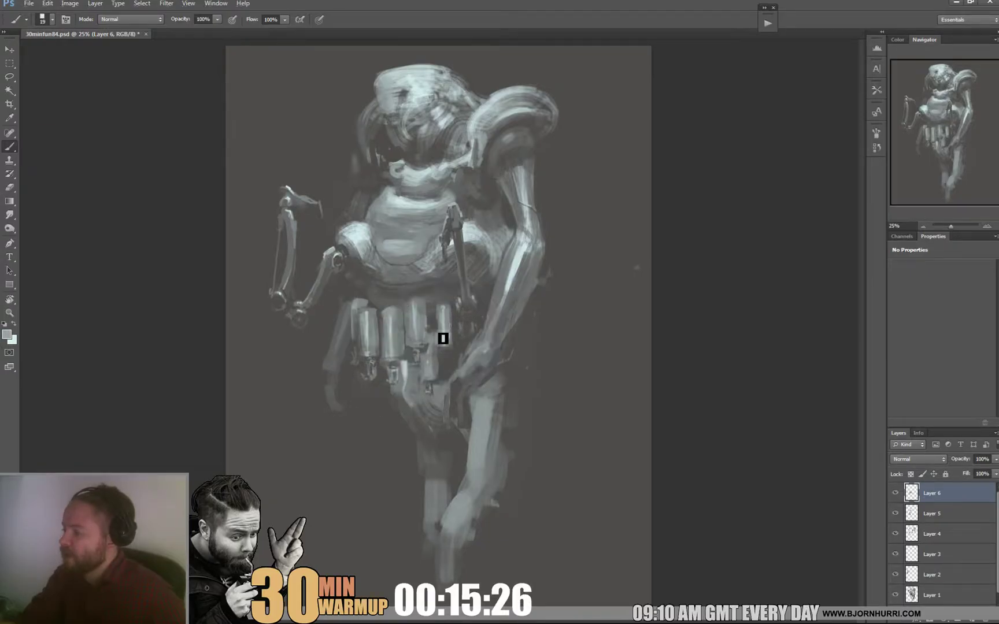
Define the top of the short lower cylinder and add a nozzle beneath the rightmost cylinder using sampled greys
left_click(418, 347, "alt")
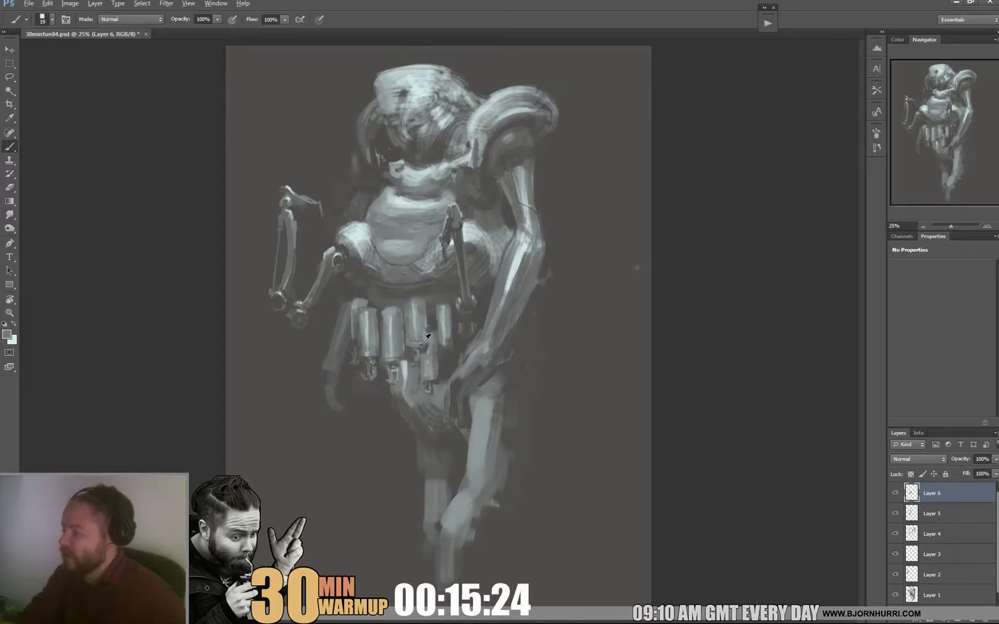
left_click(422, 343, "alt")
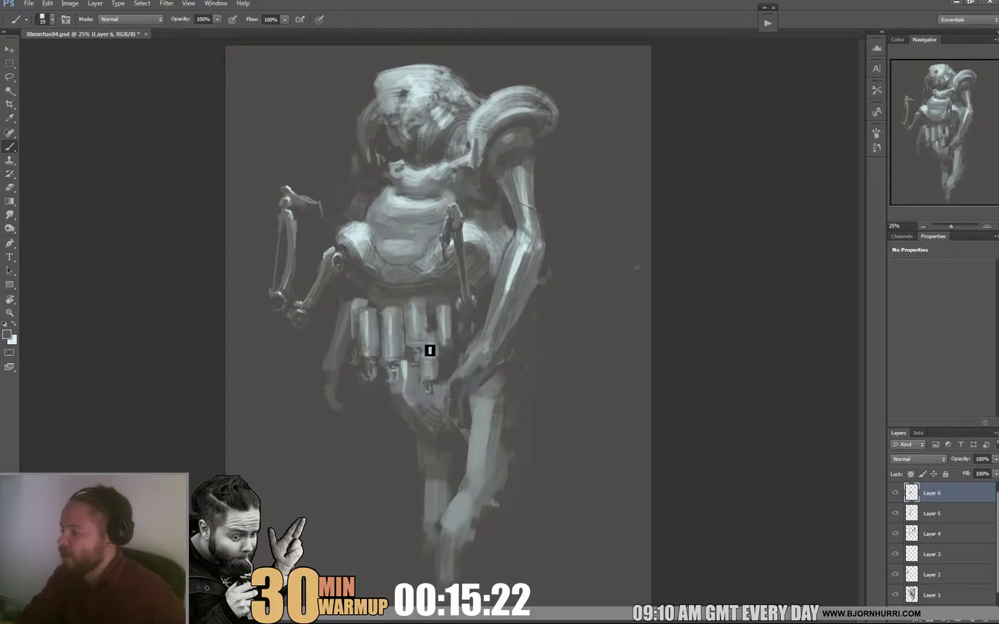
left_click(430, 351, "alt")
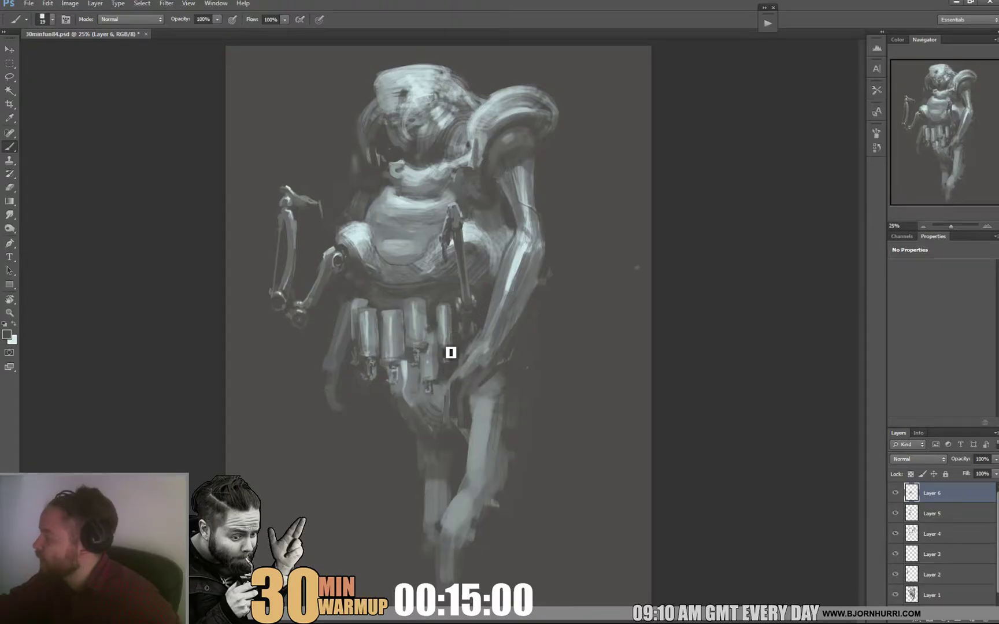
left_click(431, 371, "alt")
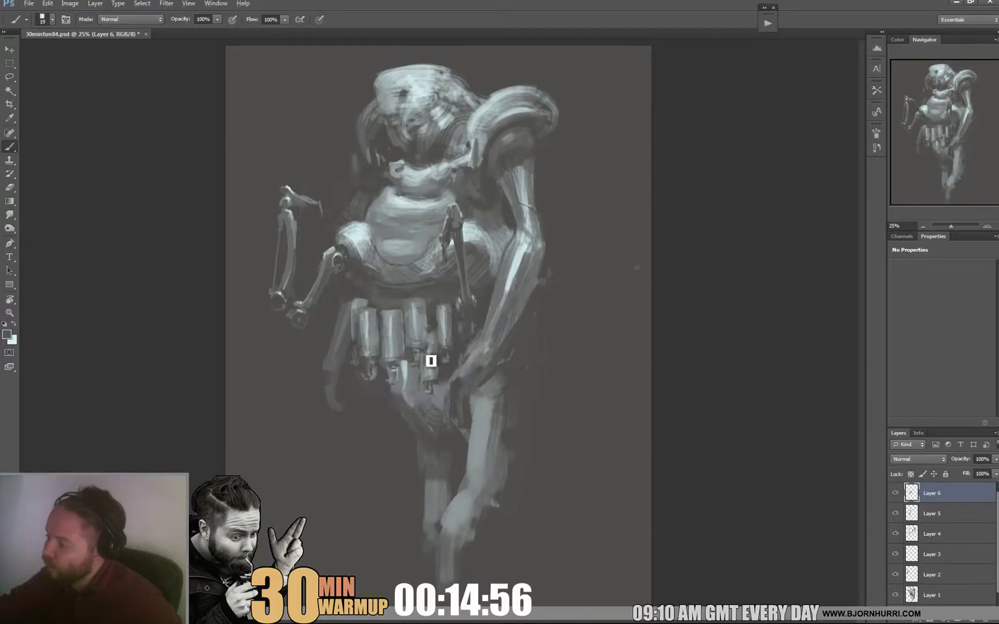
left_click_drag(430, 362, 436, 341)
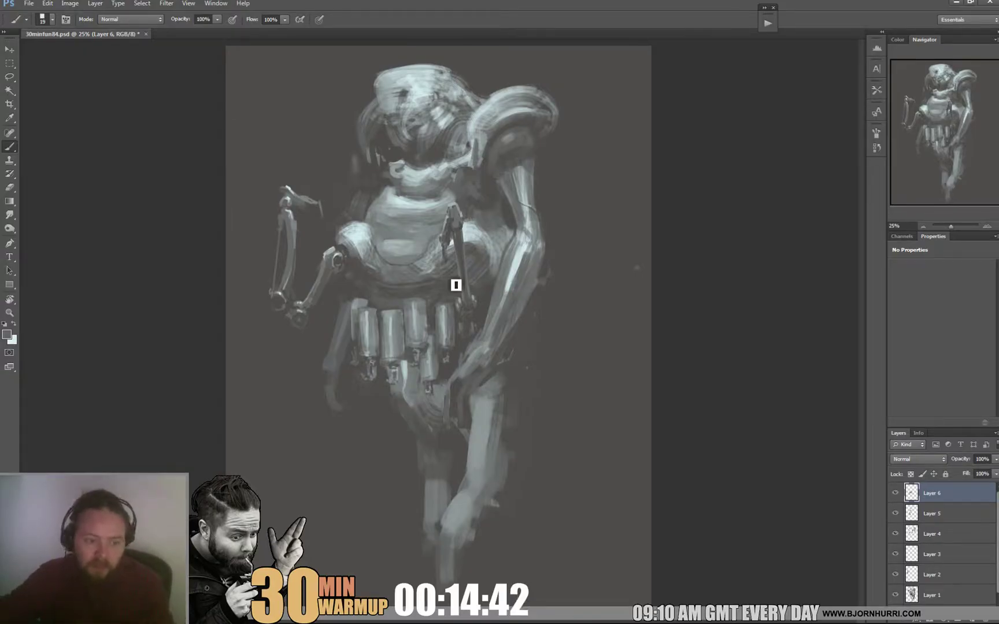
Darken the gaps between the cylinders and trim the second cylinder's edge with a 29 px brush
left_click(456, 360, "alt")
right_click(462, 350)
left_click_drag(481, 374, 487, 374)
key("Return")
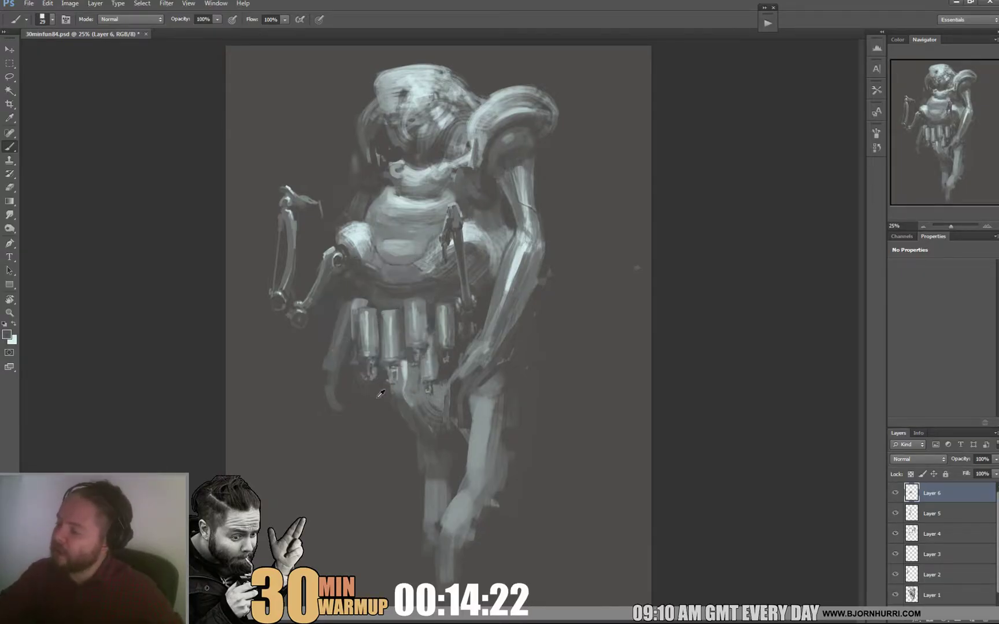
Reshade the leftmost full cylinder and the partial one behind it with a 41 px brush and sampled greys
right_click(384, 328)
key("Escape")
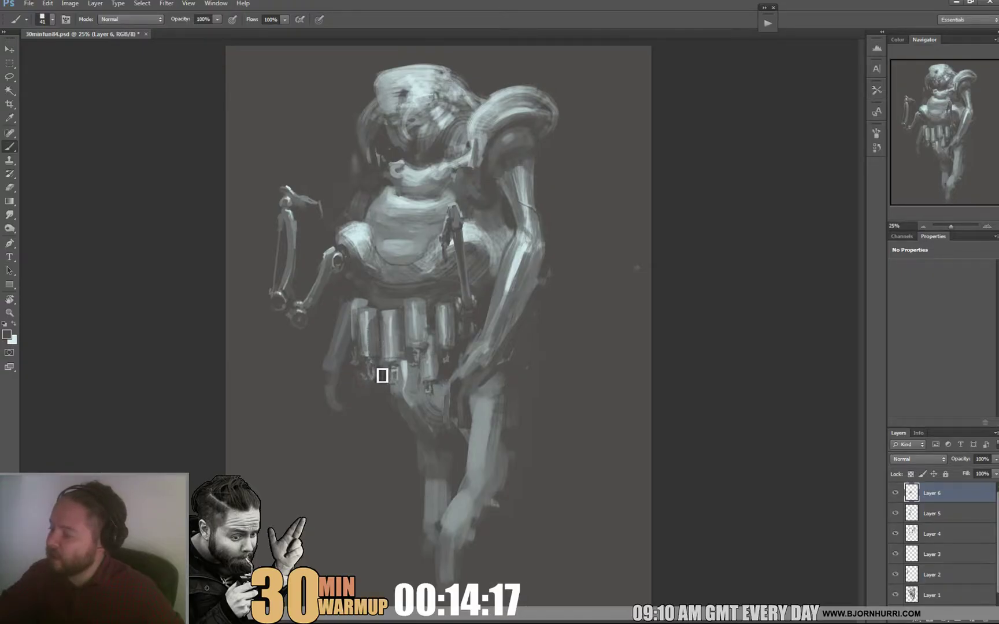
left_click(371, 321, "alt")
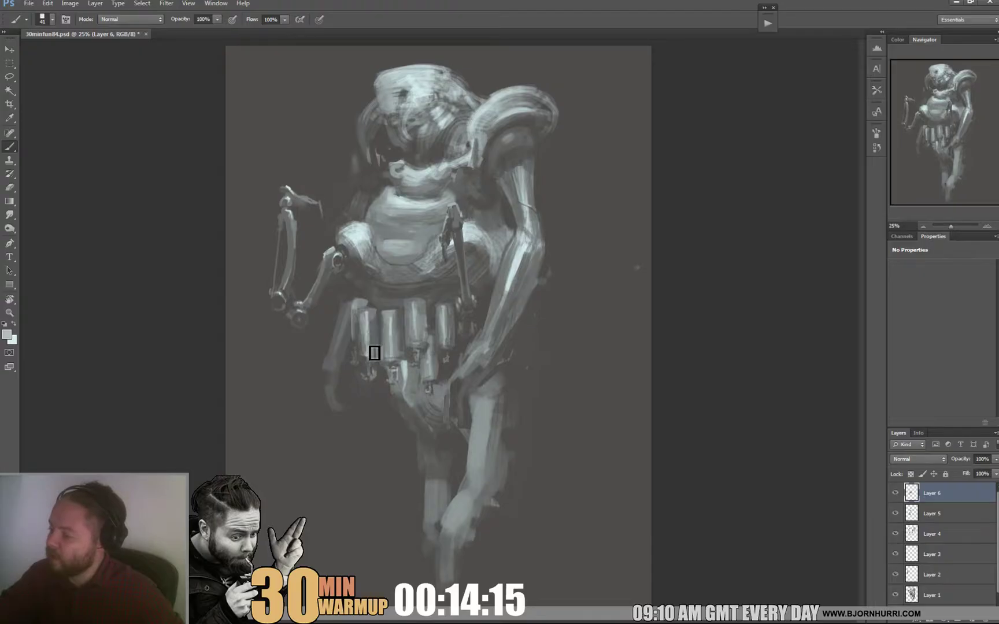
left_click(377, 317, "alt")
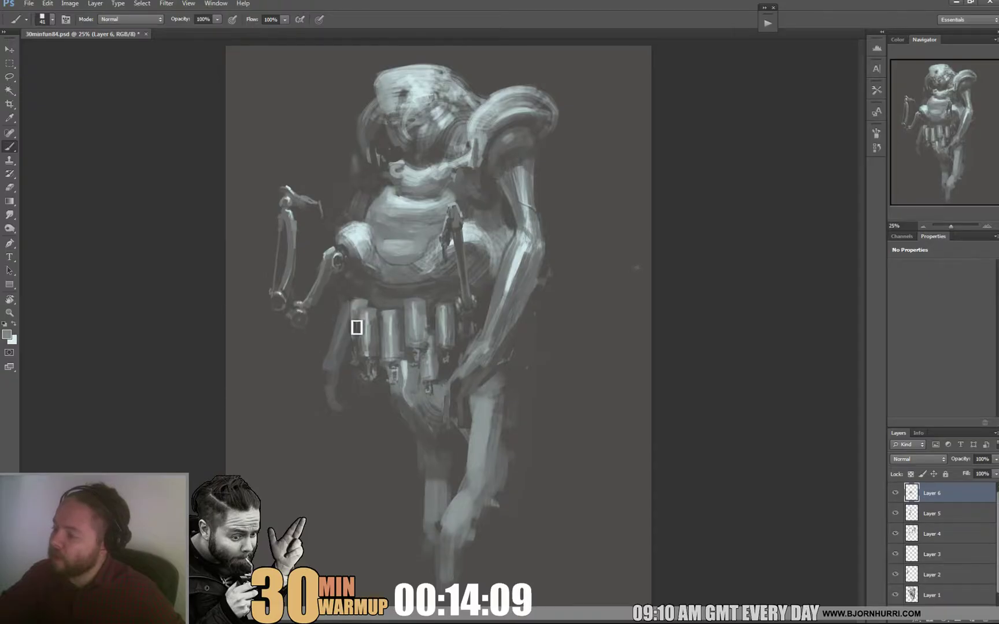
left_click(351, 343, "alt")
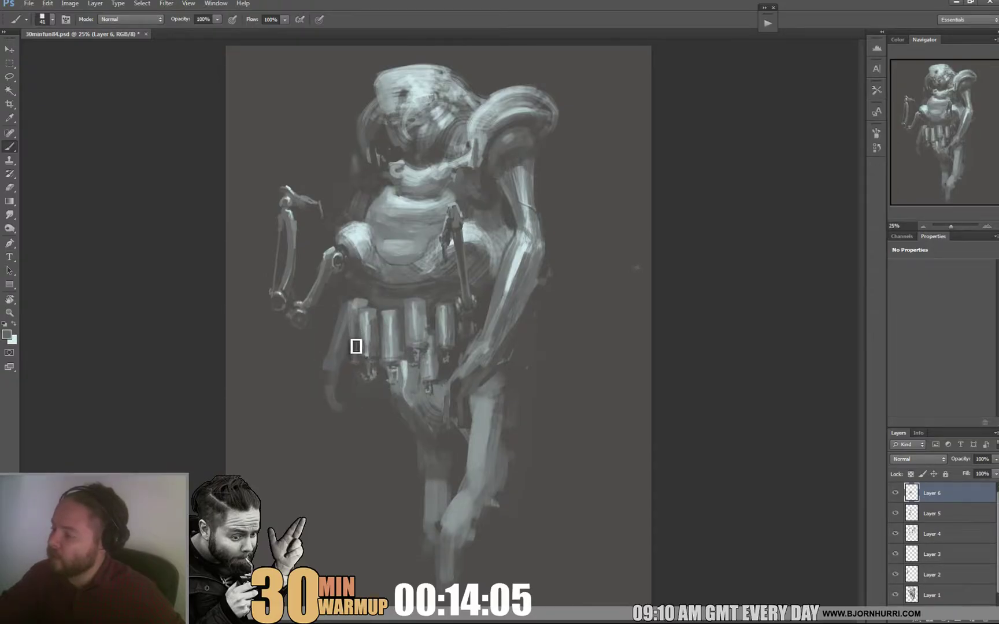
left_click(358, 305, "alt")
left_click(368, 300, "alt")
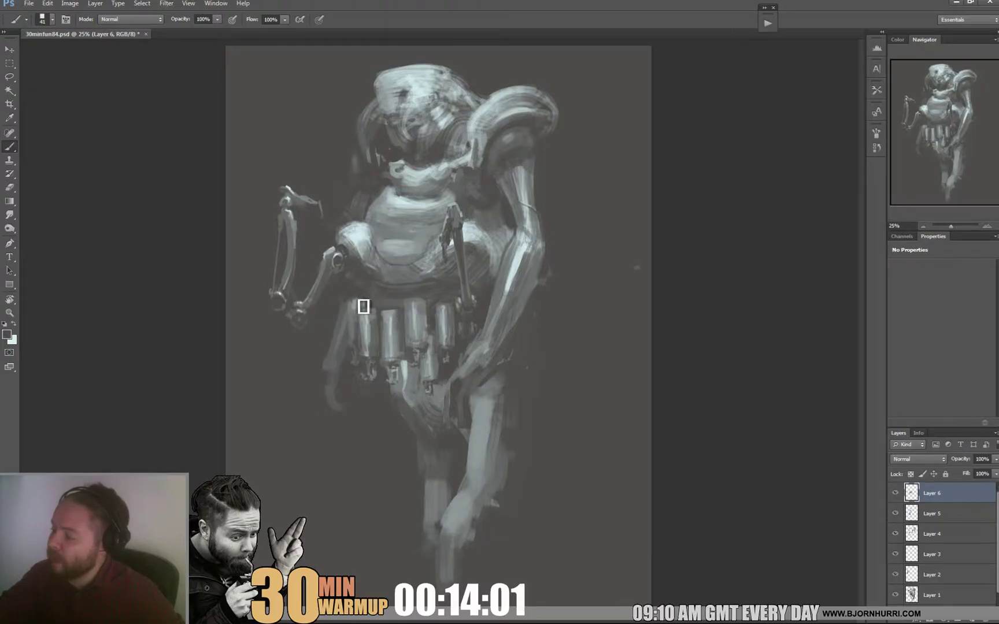
Separate the outermost left cylinder from the shape behind it, using 15 px and 36 px brushes
right_click(369, 306)
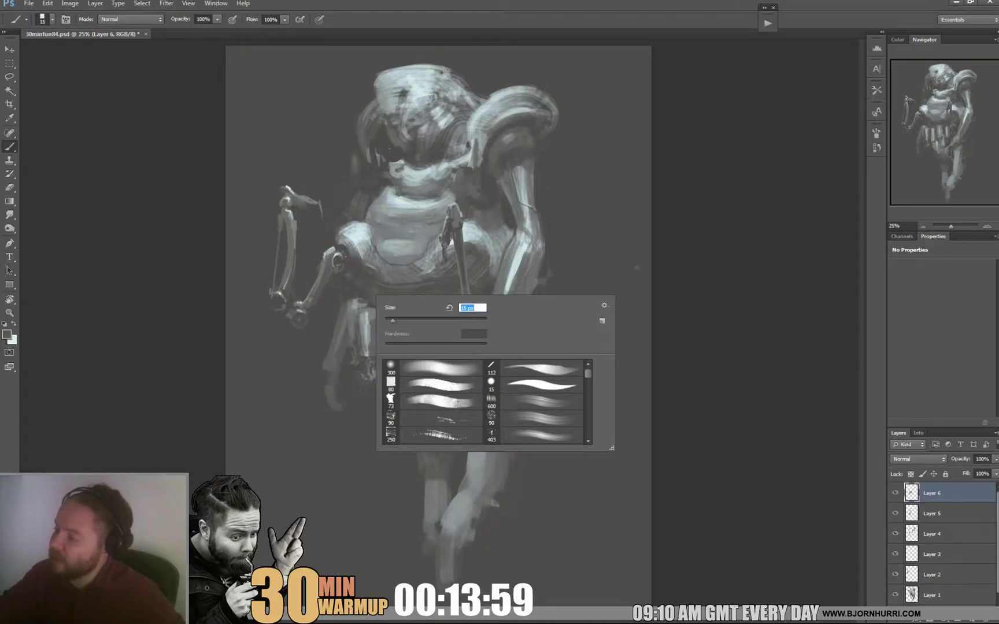
type("15")
key("Return")
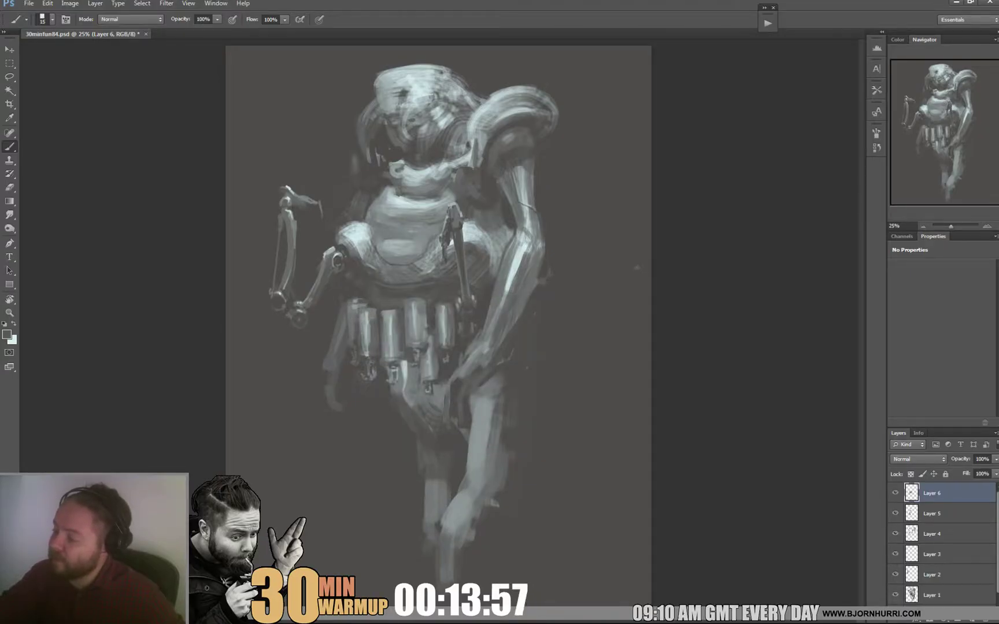
right_click(370, 327)
right_click(364, 378)
left_click_drag(379, 402, 388, 402)
key("Return")
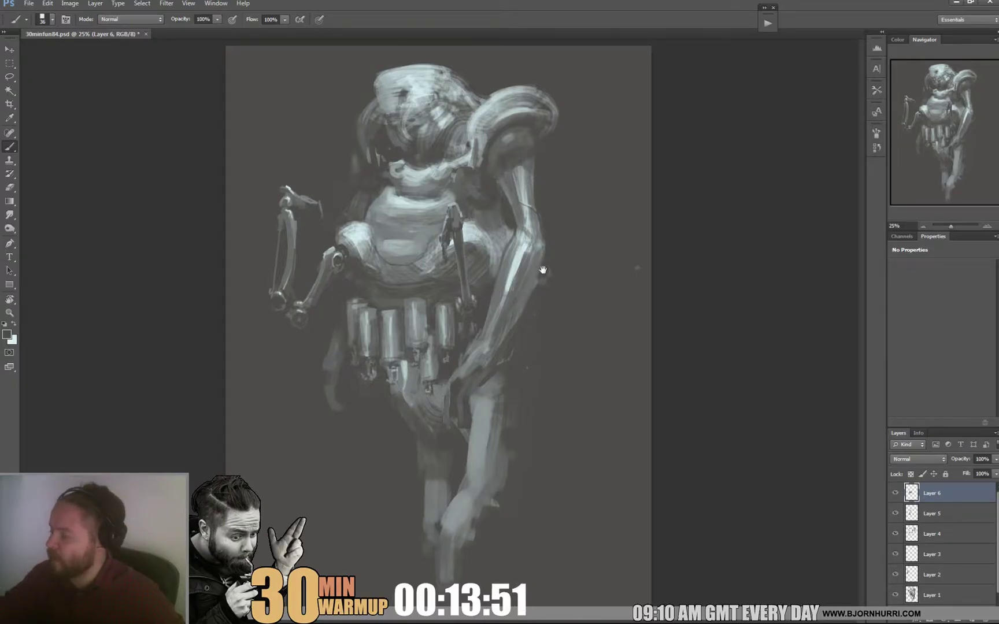
Rework the body and shadow of the outermost left cylinder with a 53 px brush
right_click(356, 307)
left_click_drag(381, 331, 390, 331)
left_click(354, 301)
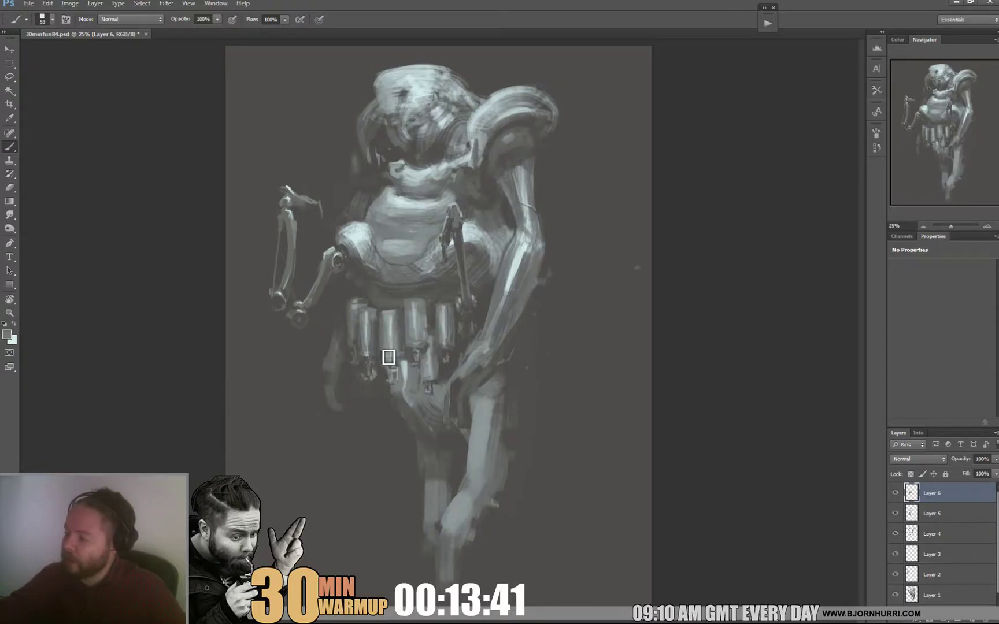
Paint cap rims and highlights on the tops of the hanging cylinders with 26, 13 and 15 px brushes and sampled greys
right_click(389, 354)
key("Return")
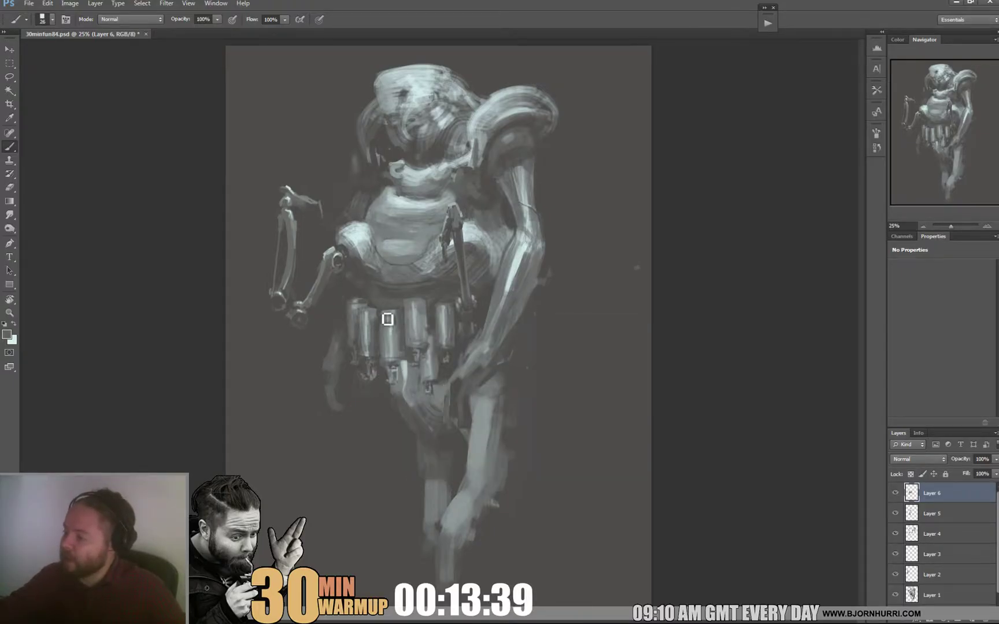
right_click(406, 309)
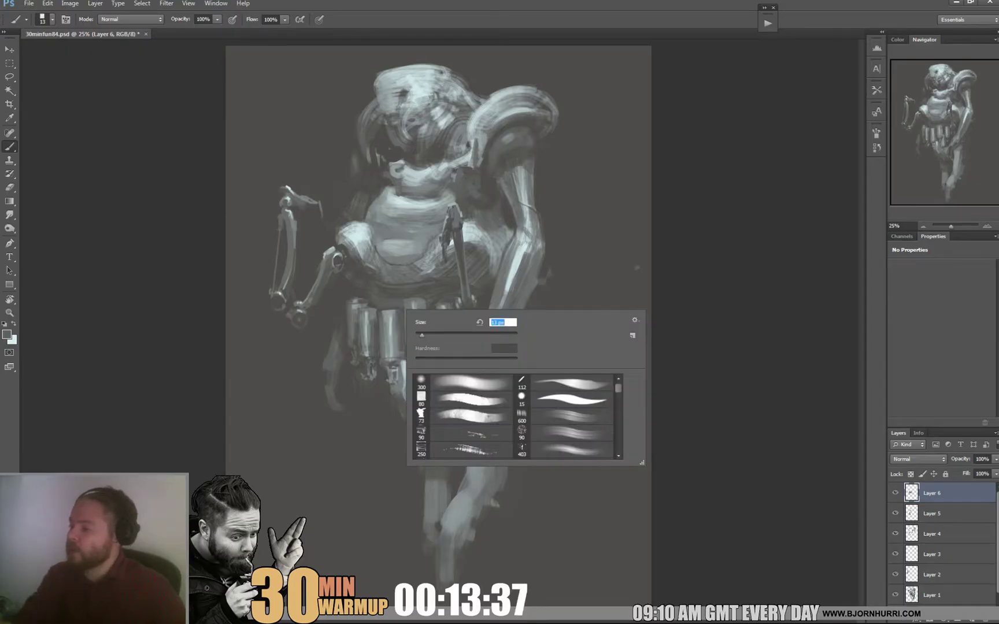
key("Return")
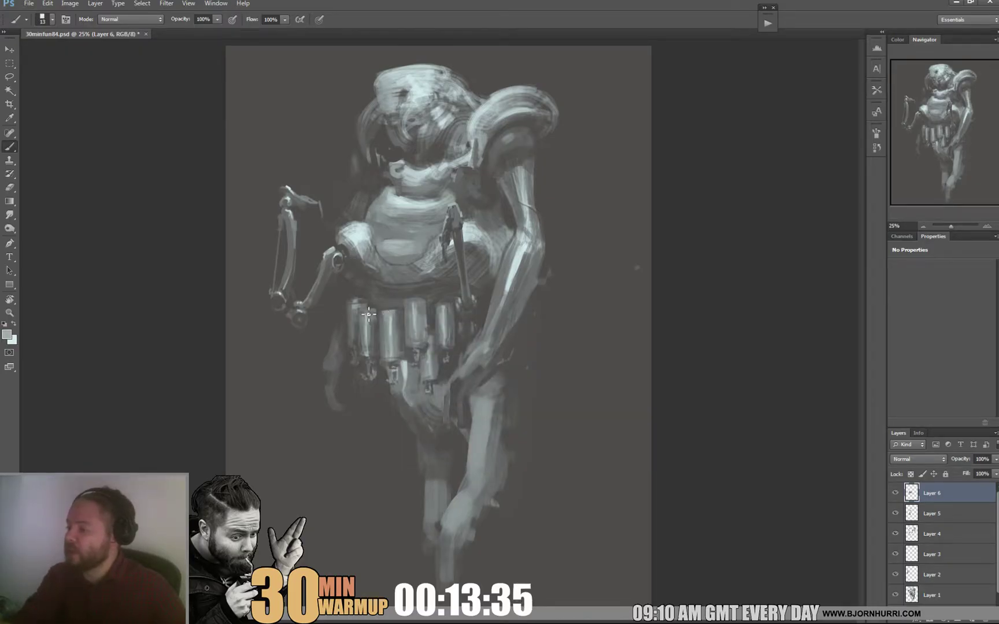
left_click(398, 315, "alt")
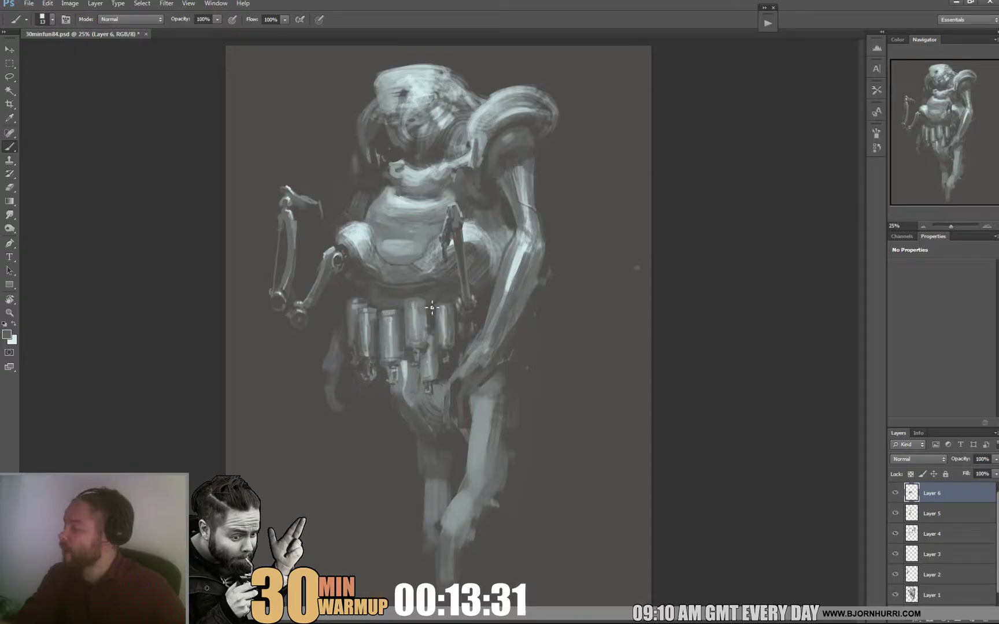
right_click(394, 315)
key("Return")
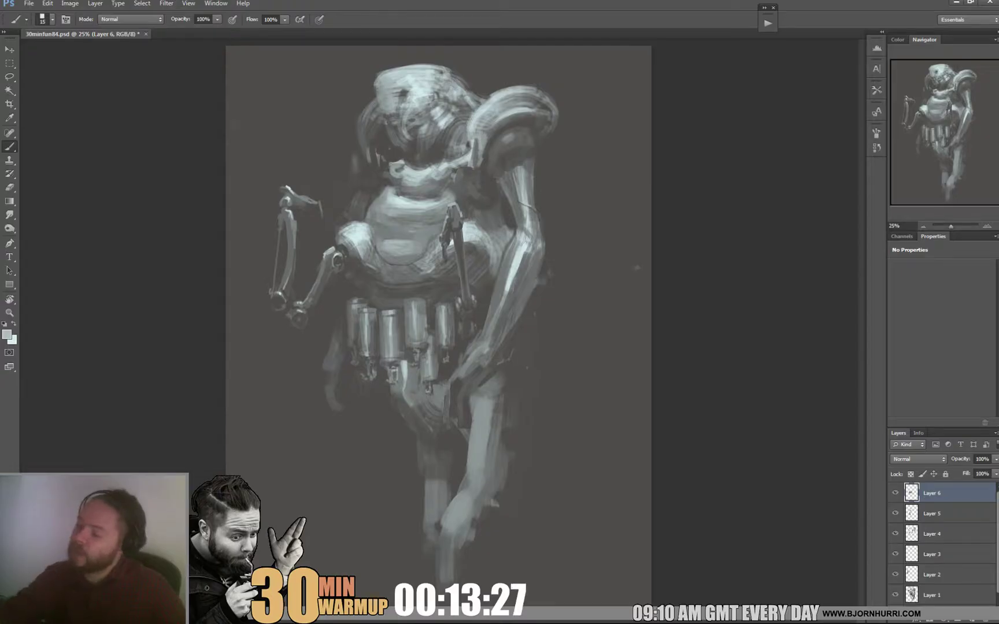
left_click(417, 305, "alt")
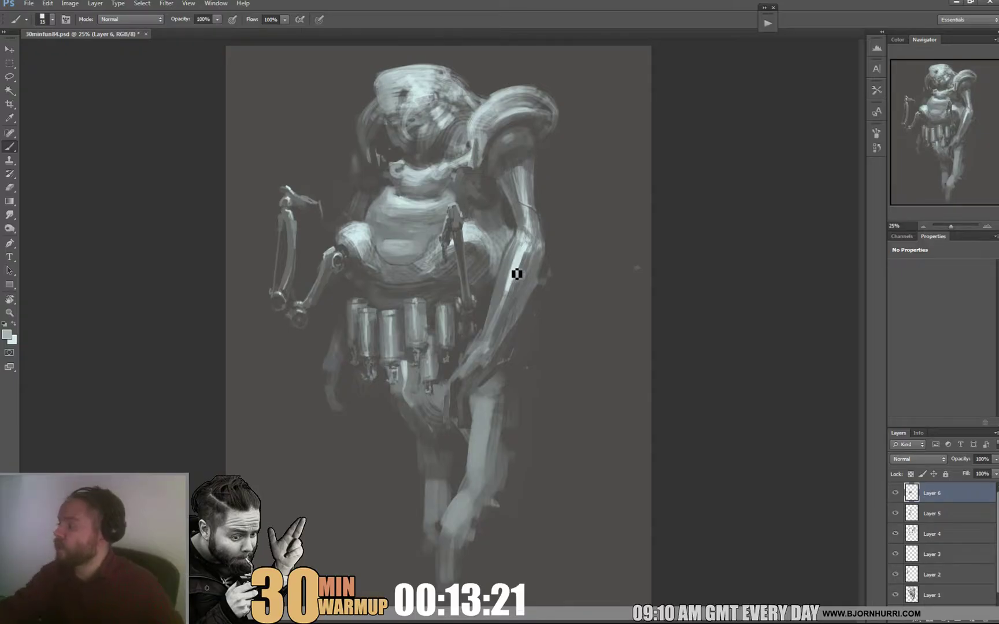
left_click(442, 301, "alt")
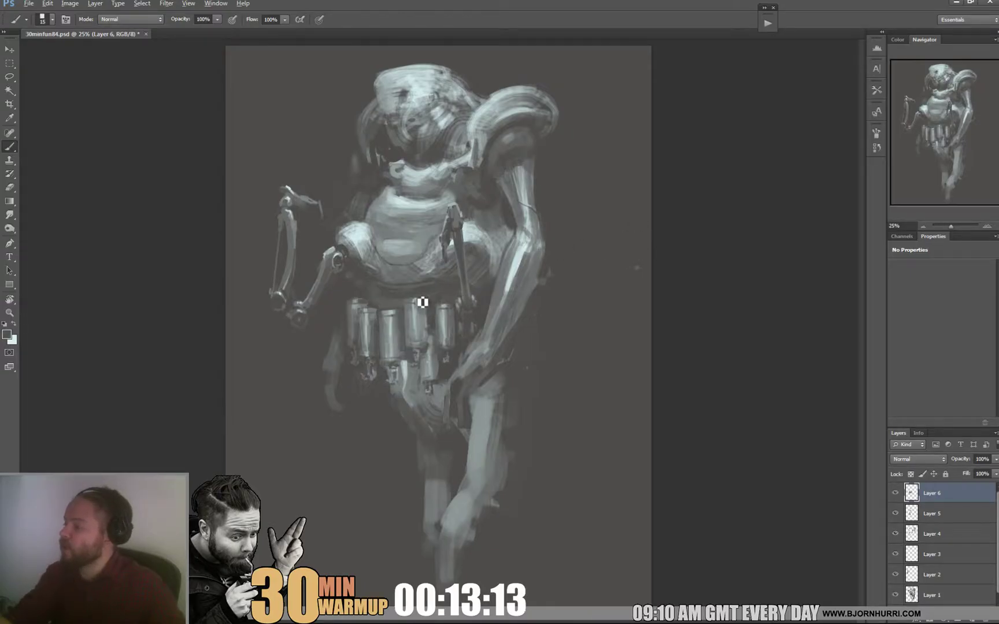
Refine the belly's lower rim and the dark band above the cylinders with a 31 px brush and sampled greys
right_click(437, 285)
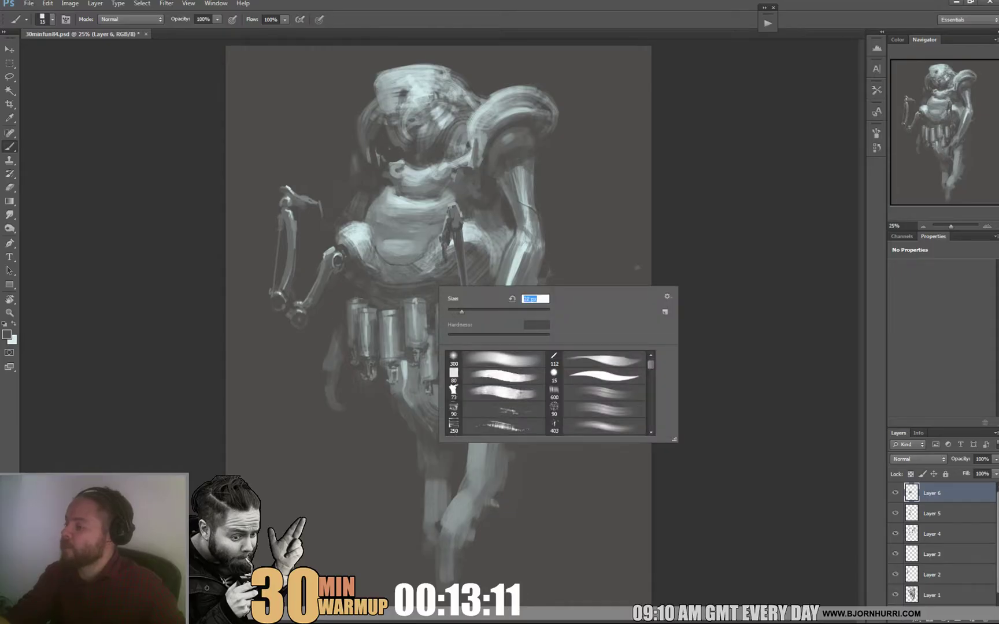
left_click(461, 310)
key("Return")
left_click(423, 276, "alt")
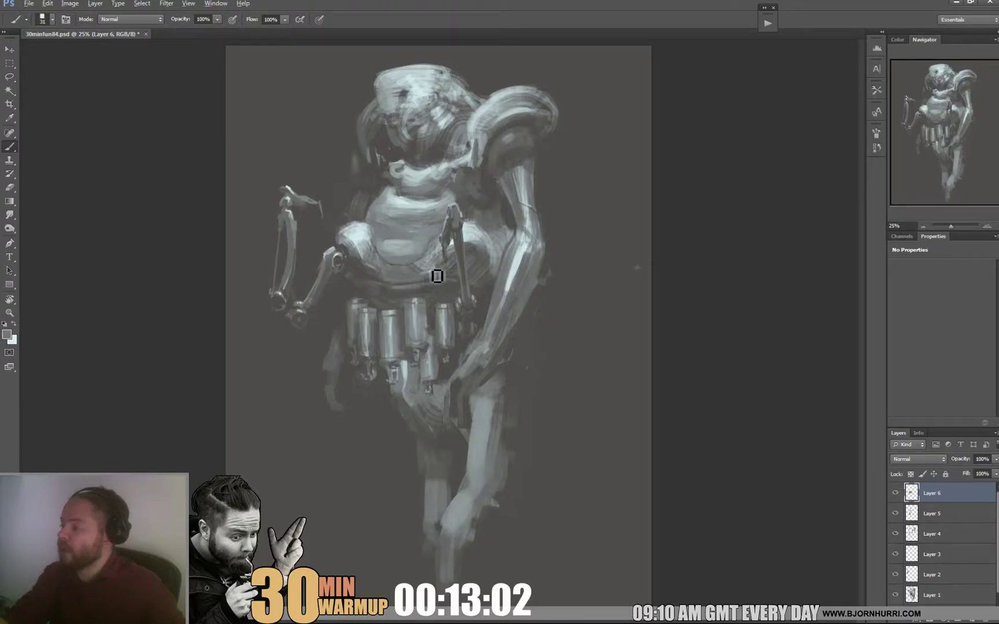
left_click(424, 283, "alt")
left_click(404, 286, "alt")
left_click_drag(399, 284, 412, 280)
left_click(420, 267, "alt")
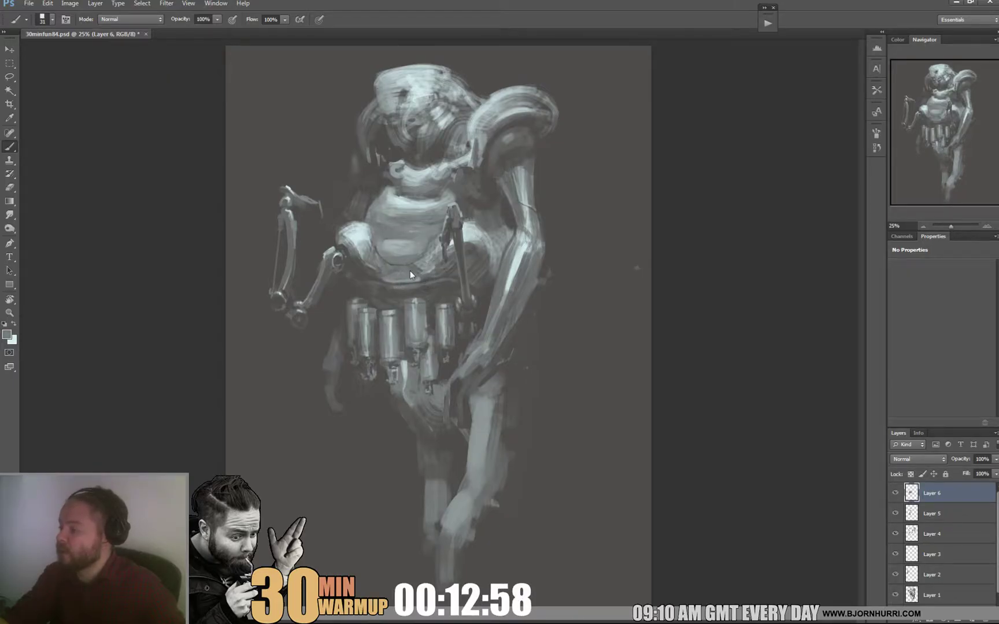
left_click(431, 256, "alt")
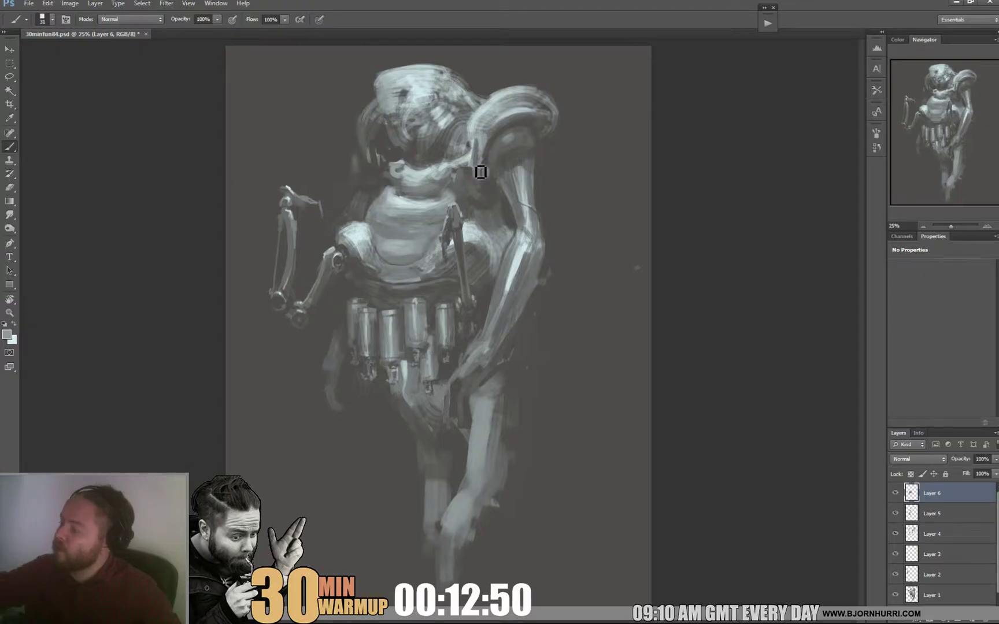
Smooth the belly plate's mid-tones using 31 px and 60 px brushes with greys sampled from the plate
left_click(411, 243, "alt")
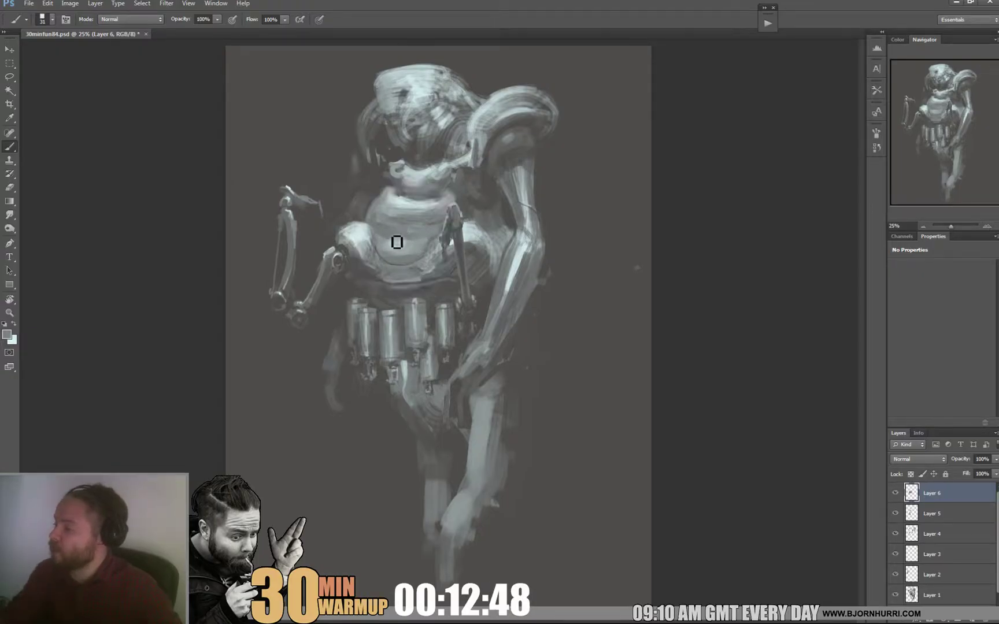
left_click(419, 232, "alt")
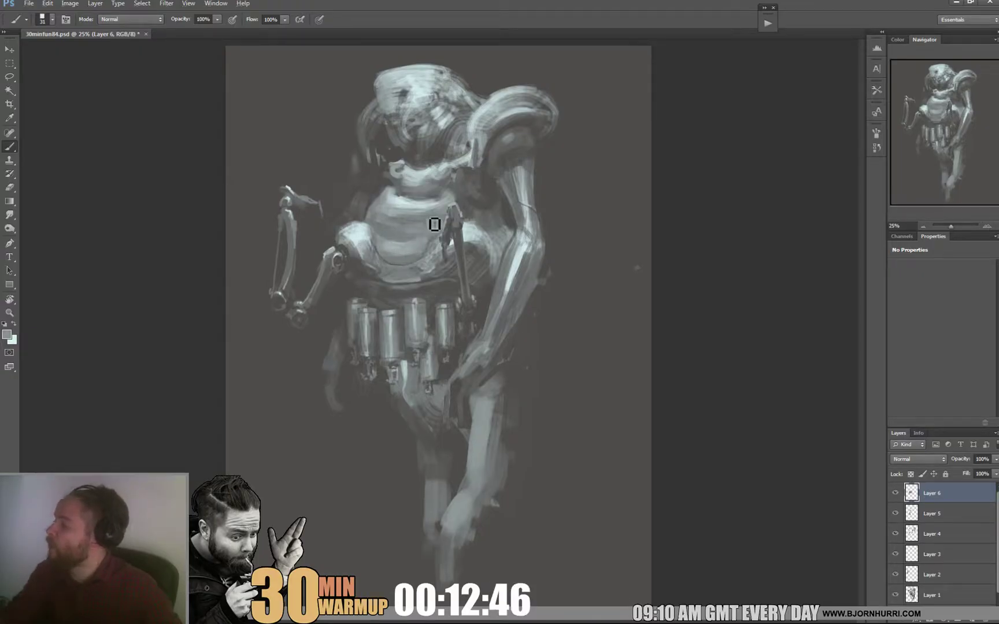
left_click(419, 232, "alt")
right_click(447, 228)
left_click_drag(473, 253, 488, 253)
key("Return")
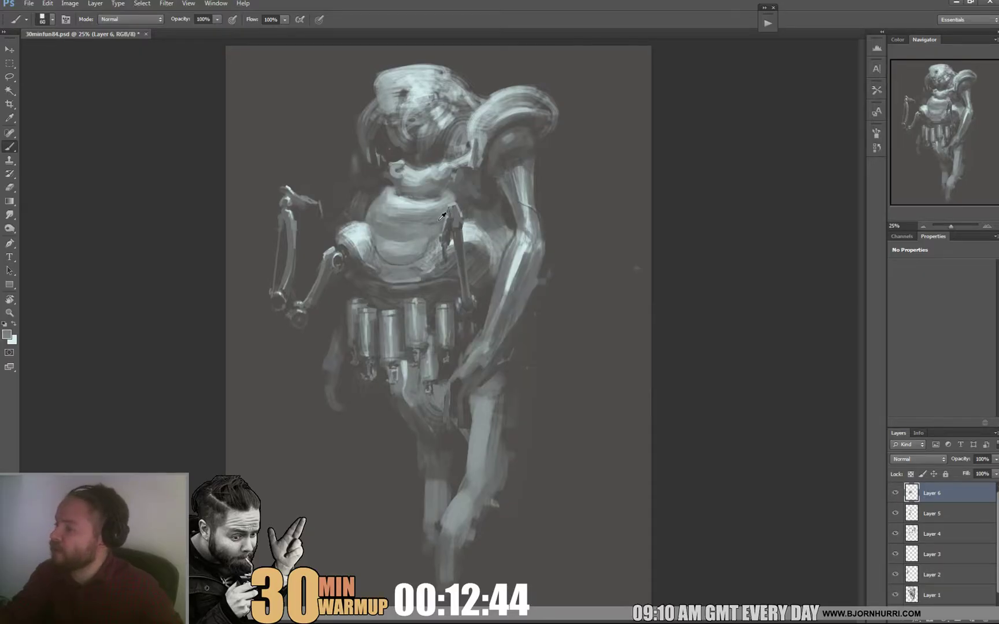
left_click(436, 225, "alt")
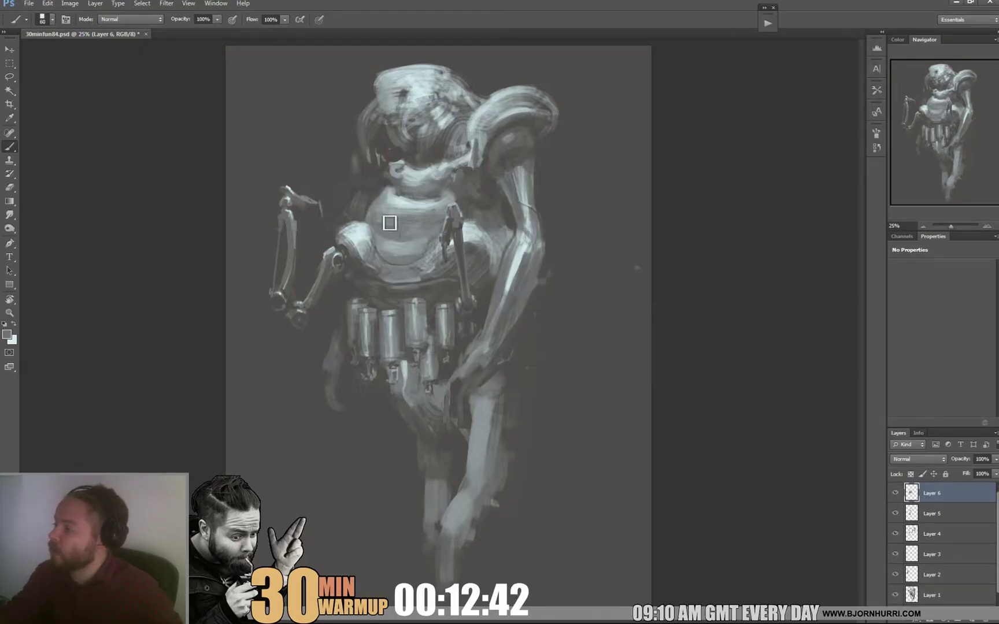
left_click(391, 201, "alt")
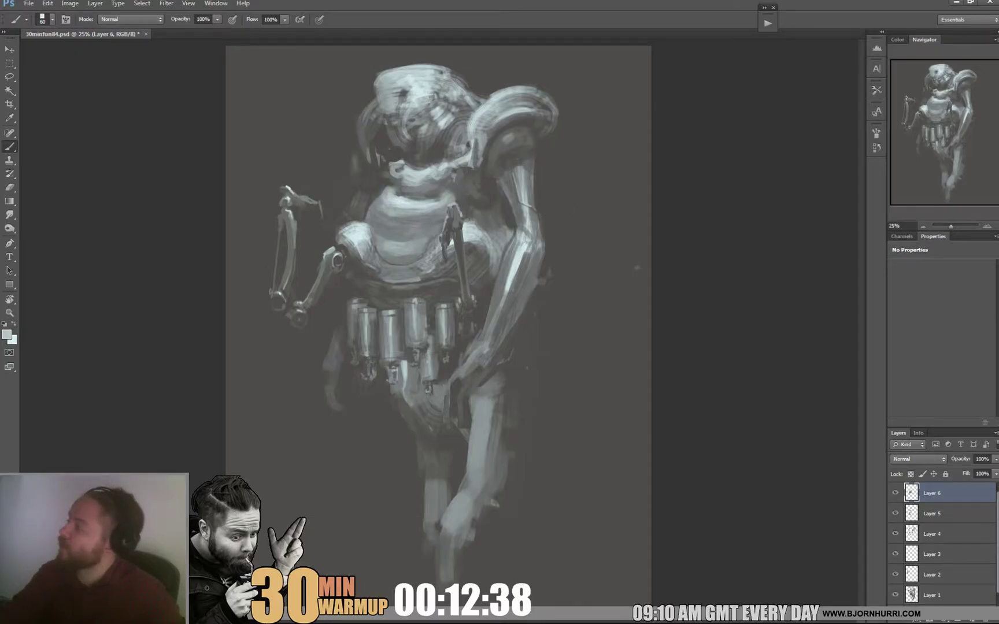
Refine the belly plate's upper rim with a 34 px brush and add small dark vent marks near its lower edge
right_click(448, 169)
key("Return")
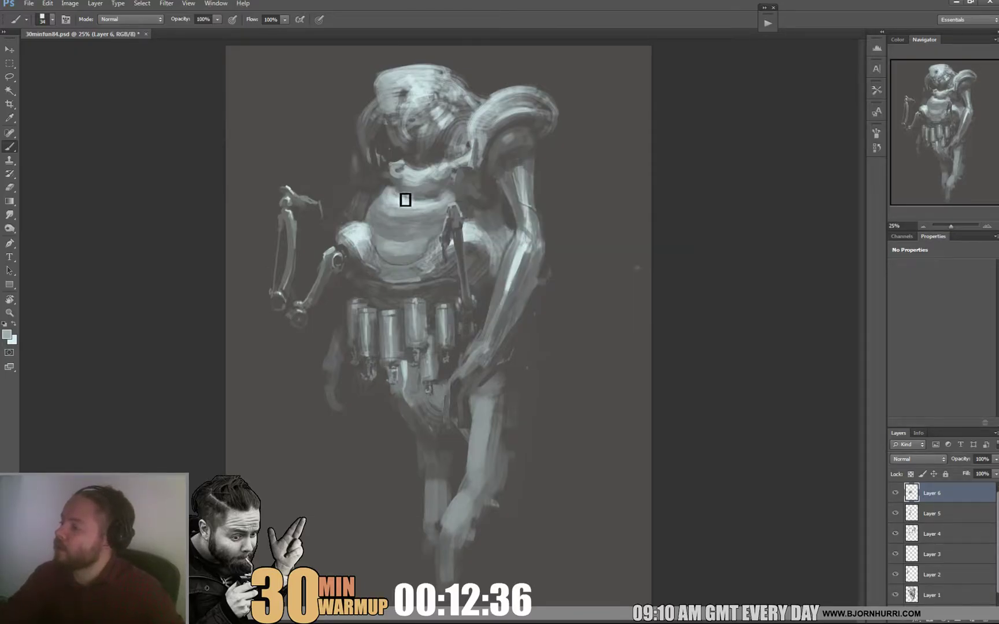
left_click(466, 199, "alt")
right_click(427, 202)
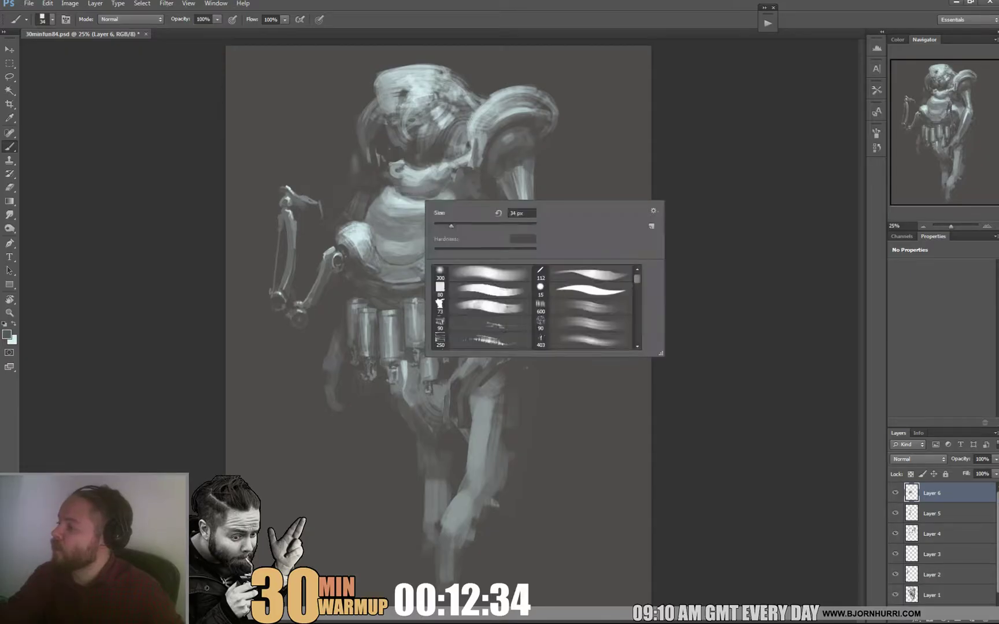
key("Return")
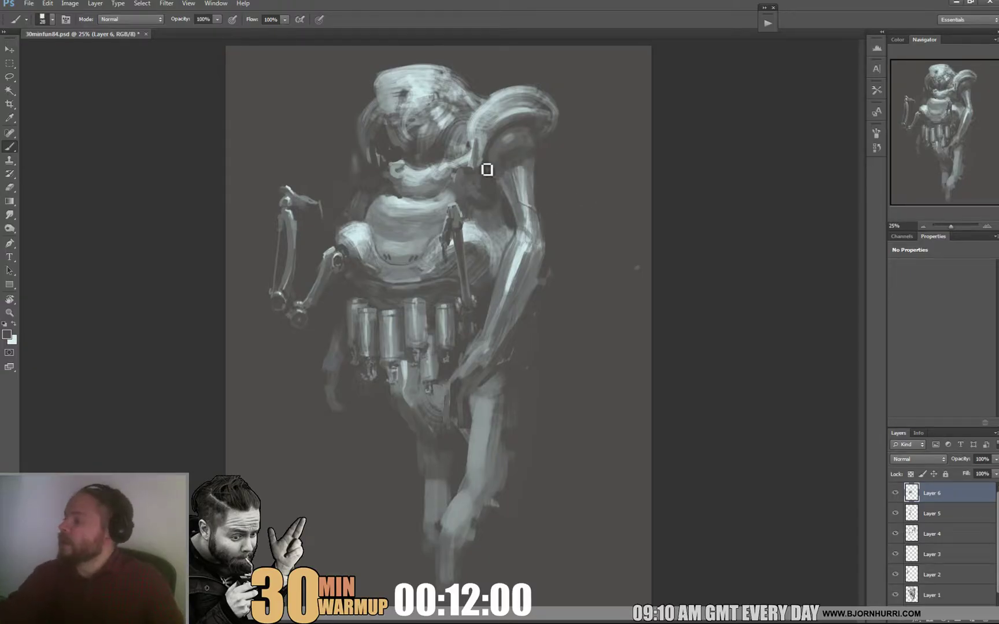
Clean up the upper side edges of the belly plate with a 57 px brush and sampled greys
right_click(456, 211)
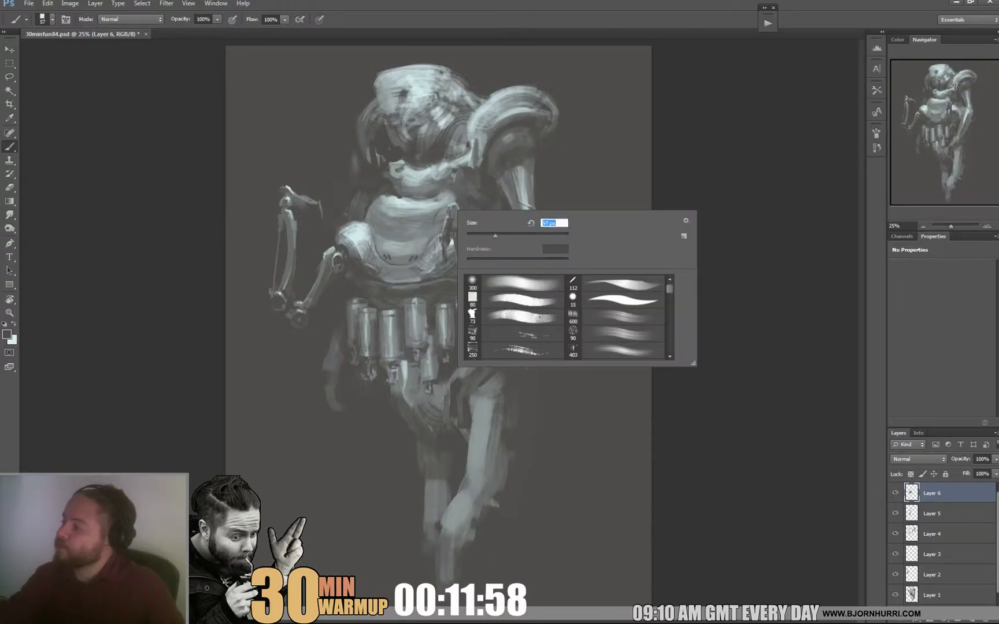
key("Return")
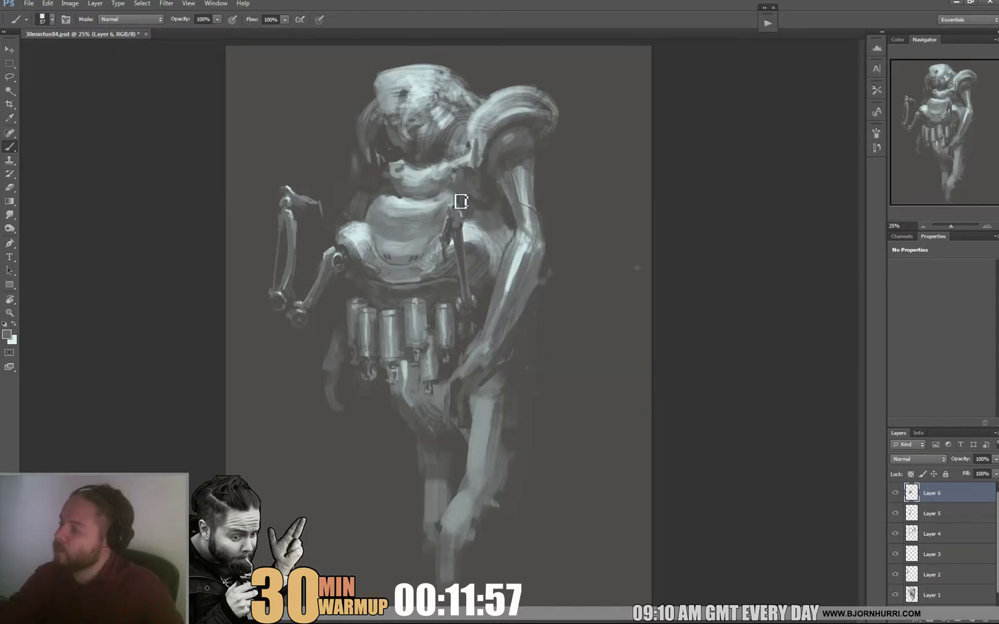
left_click(371, 207, "alt")
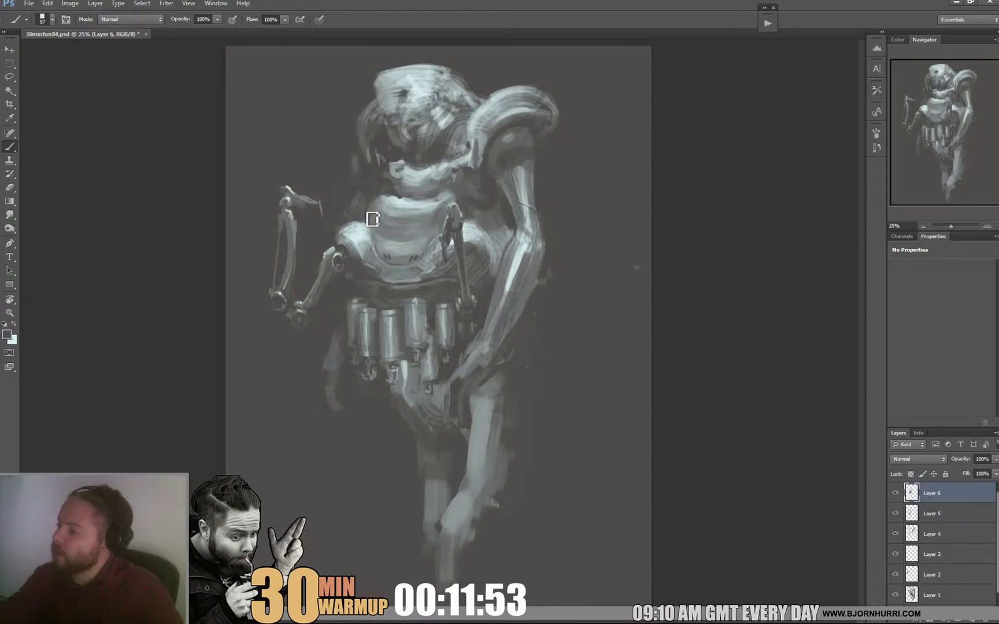
left_click(377, 208, "alt")
Define the gap between the belly and chest plates with a 26 px brush, alternating sampled light and dark greys
right_click(439, 193)
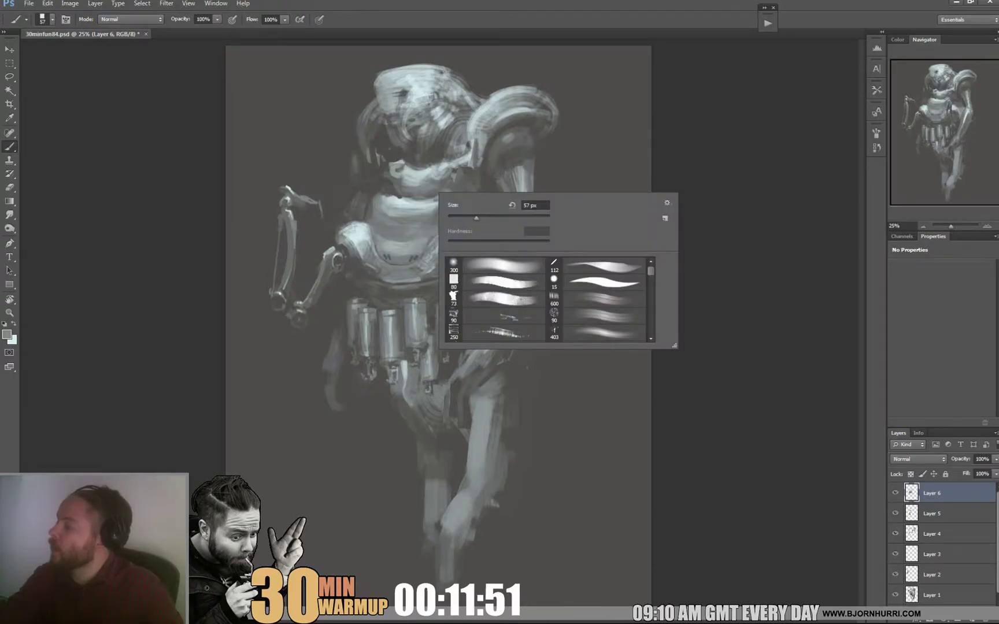
left_click_drag(476, 218, 461, 218)
key("Return")
left_click(394, 199, "alt")
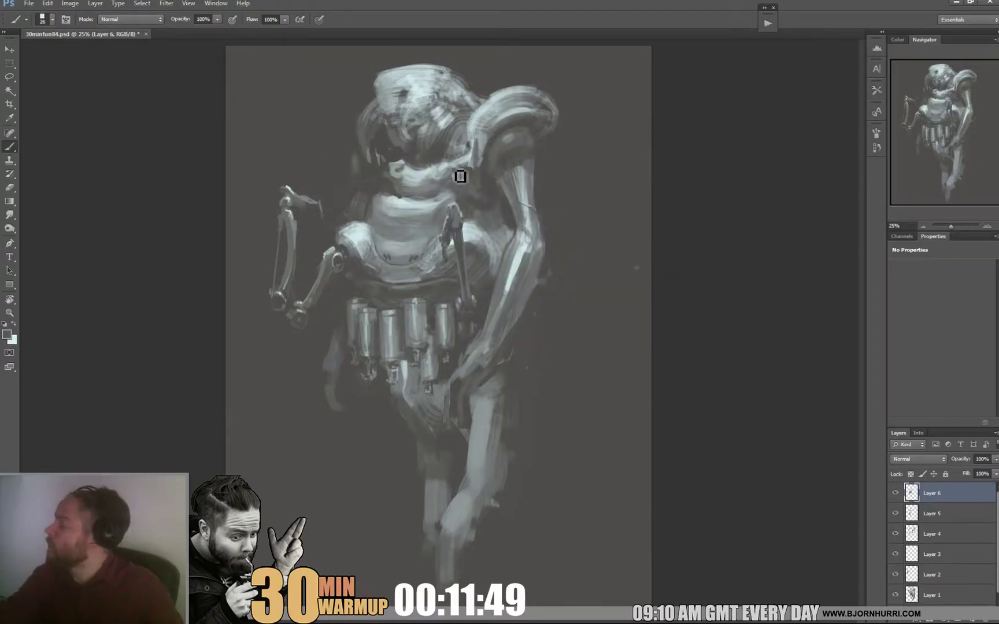
left_click(403, 200, "alt")
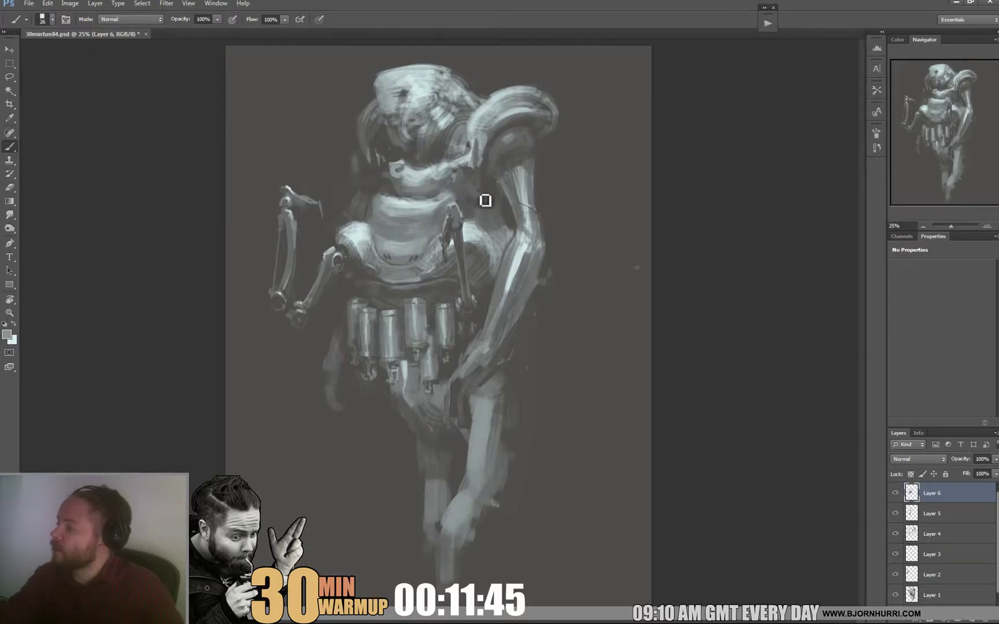
left_click(482, 180, "alt")
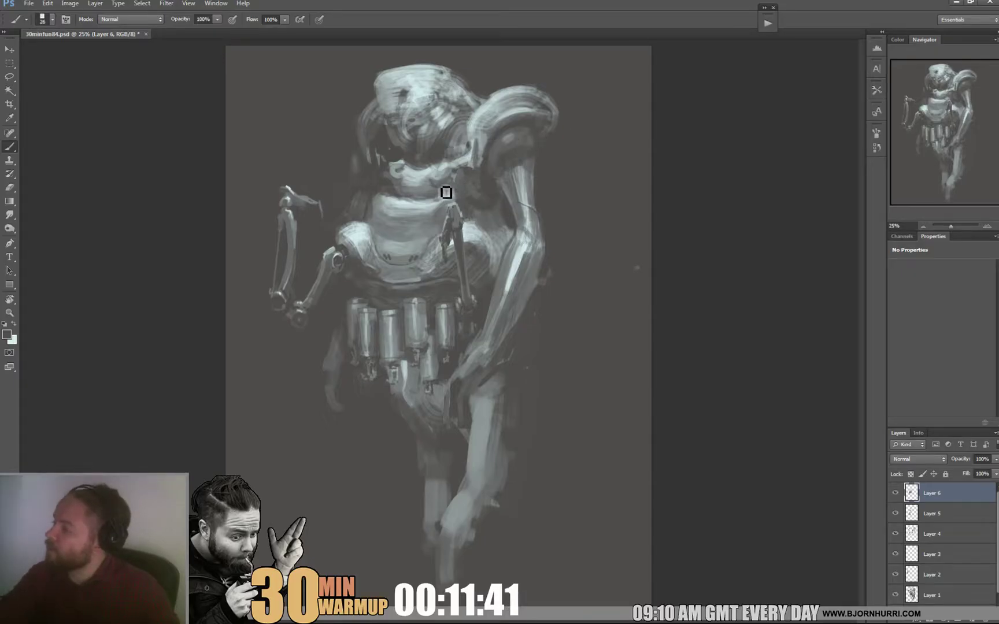
Paint a rounded socket detail and highlights on the chest plate with the 26 px brush and sampled greys
left_click(396, 177, "alt")
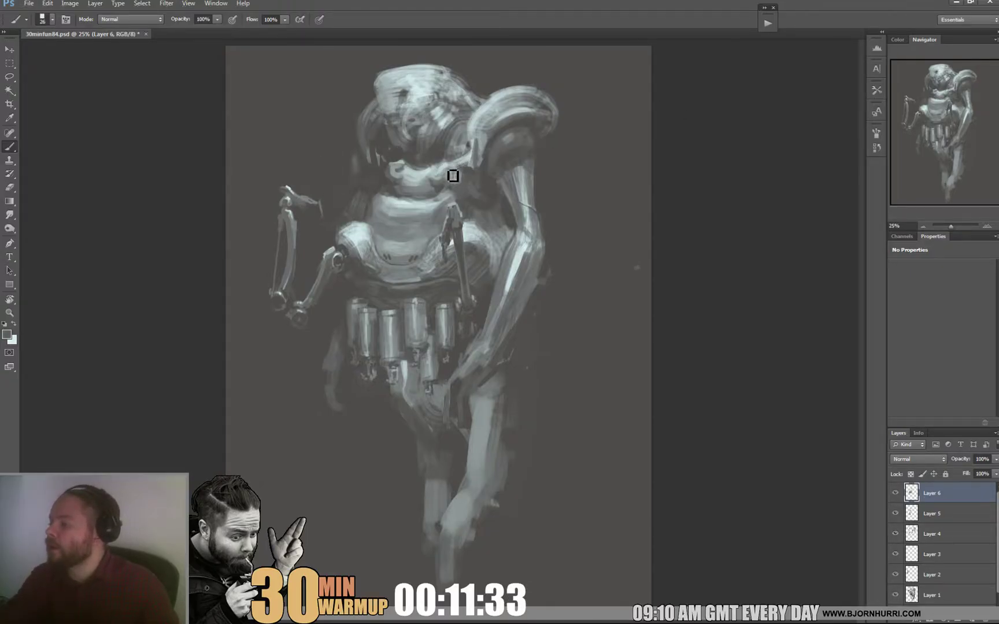
mouse_move(453, 176)
left_mouse_down()
mouse_move(444, 178)
mouse_move(445, 167)
mouse_move(455, 170)
left_mouse_up()
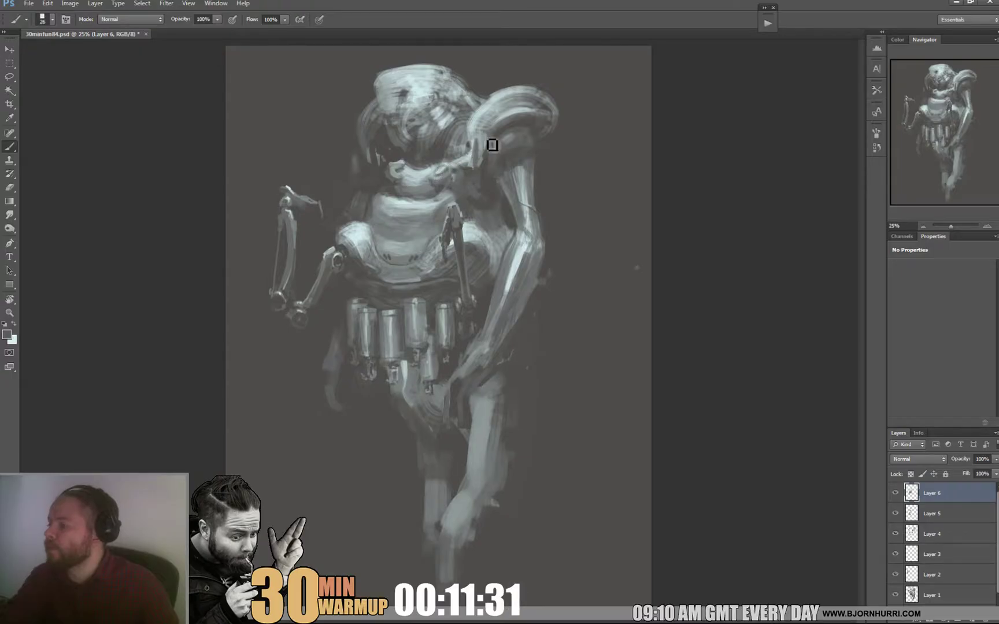
left_click(414, 175, "alt")
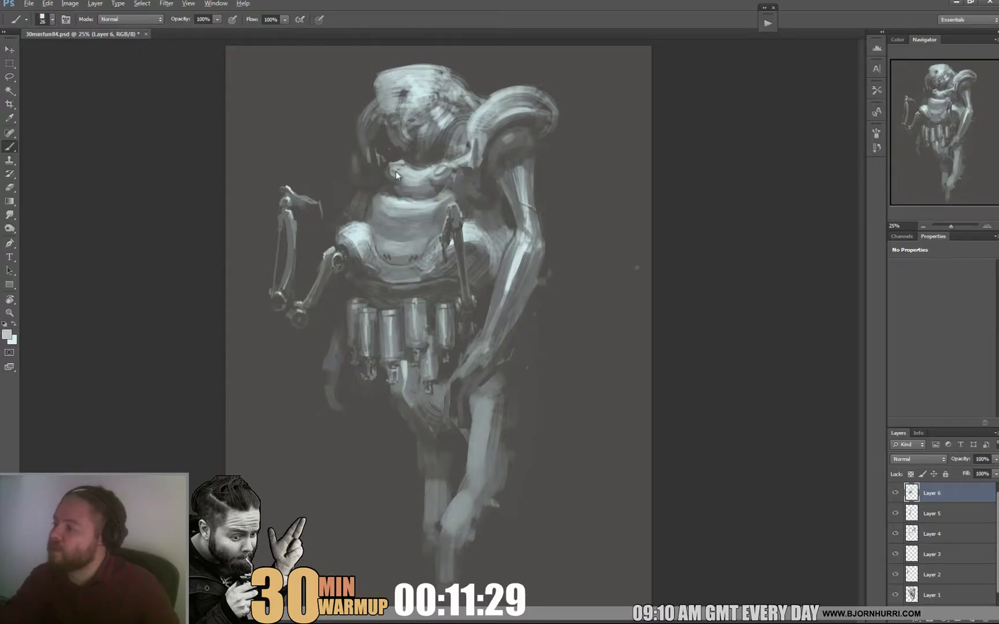
mouse_move(426, 171)
left_mouse_down()
mouse_move(452, 151)
mouse_move(440, 168)
left_mouse_up()
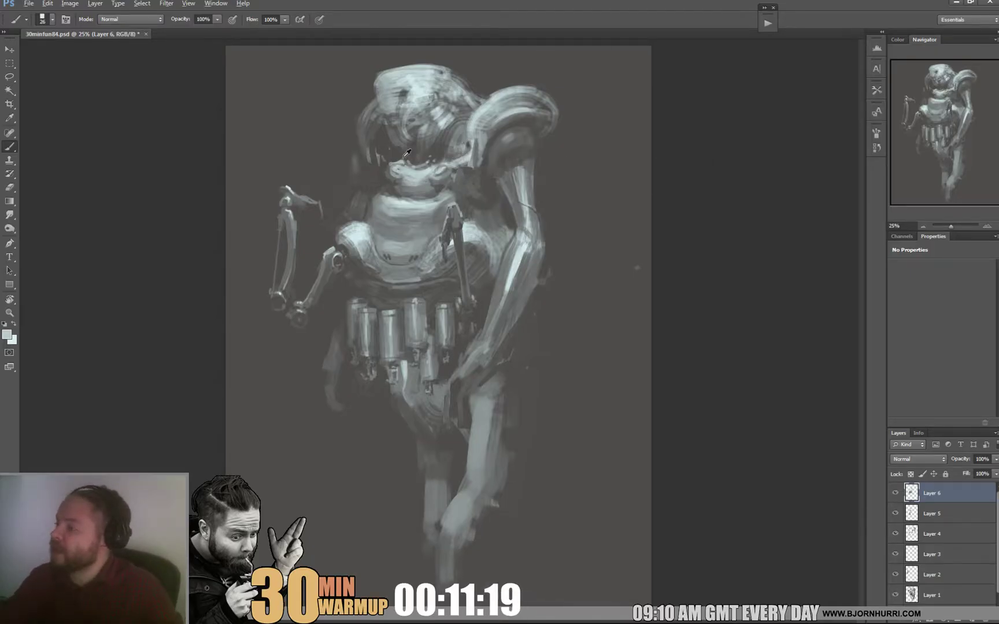
Add small mechanical details along the chest plate's upper edge with a 17 px brush, sampling light and dark greys
right_click(444, 165)
key("Return")
left_click(414, 173, "alt")
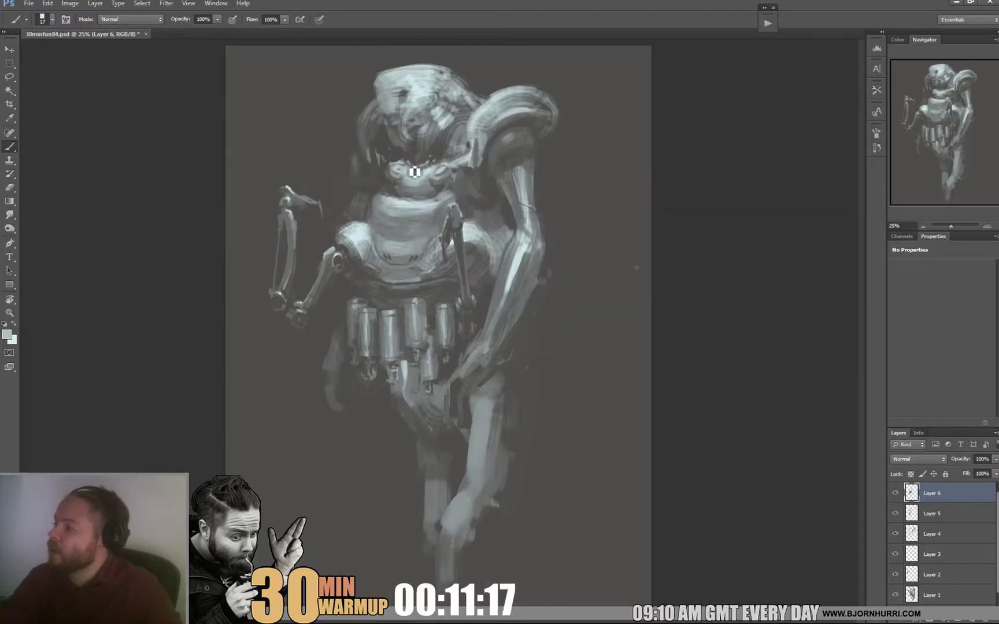
left_click(421, 162, "alt")
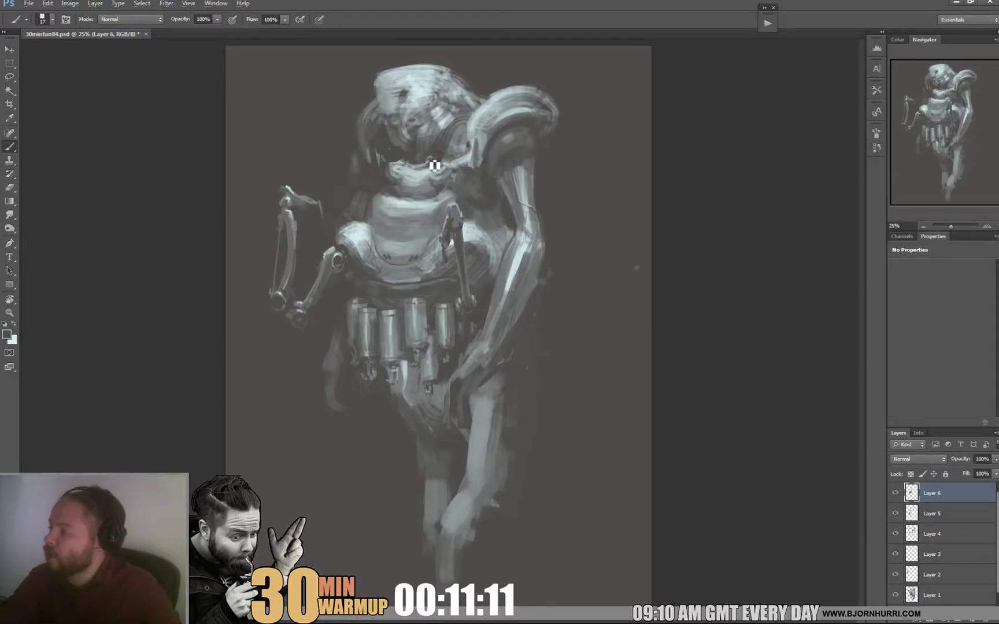
left_click(411, 168, "alt")
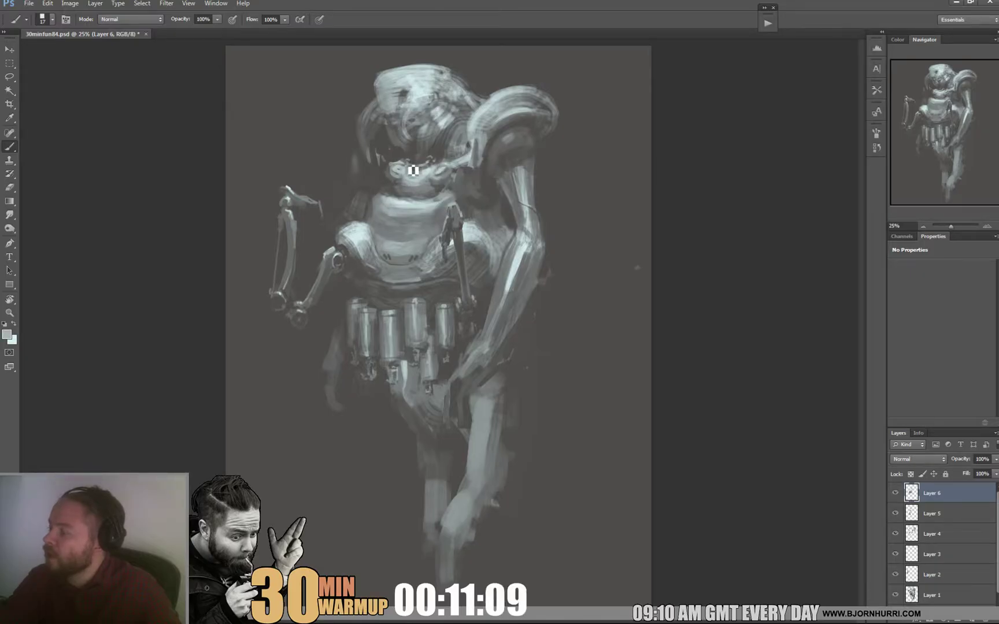
left_click(383, 145, "alt")
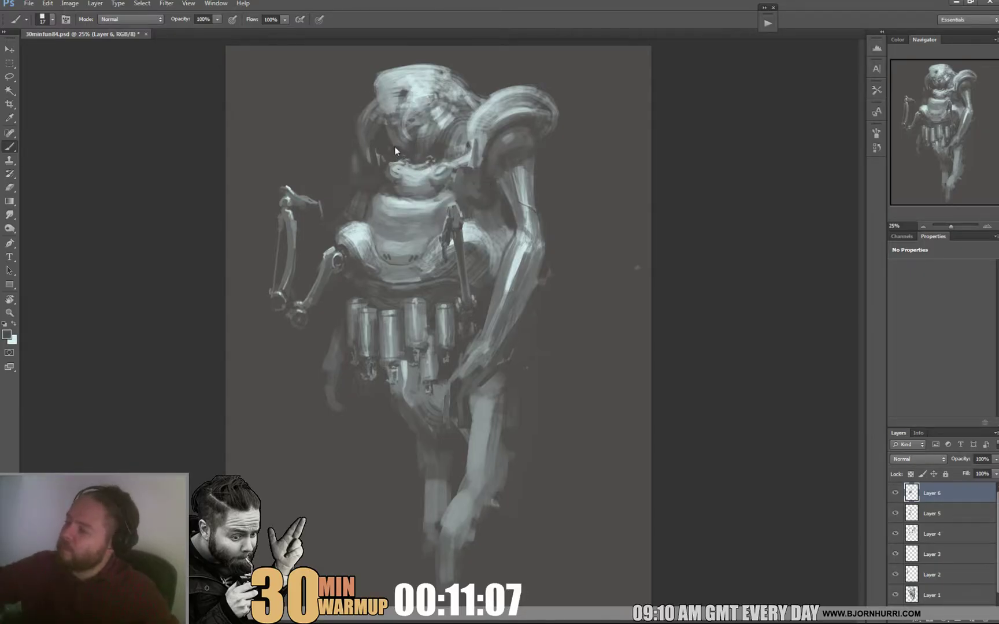
Rework the curved shapes on the lower half of the head with a 31 px brush and sampled greys
right_click(459, 137)
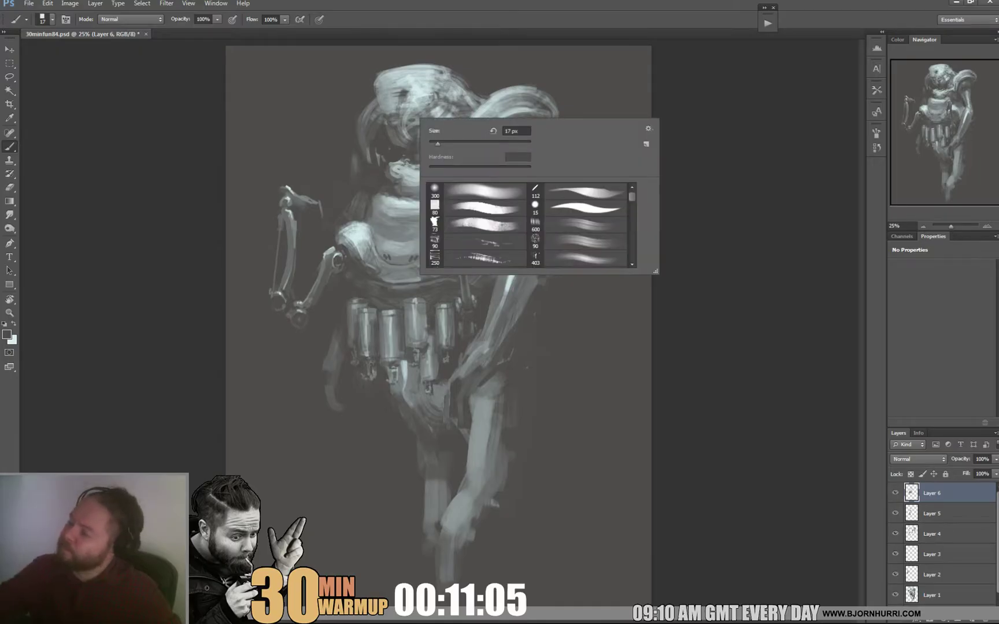
key("Return")
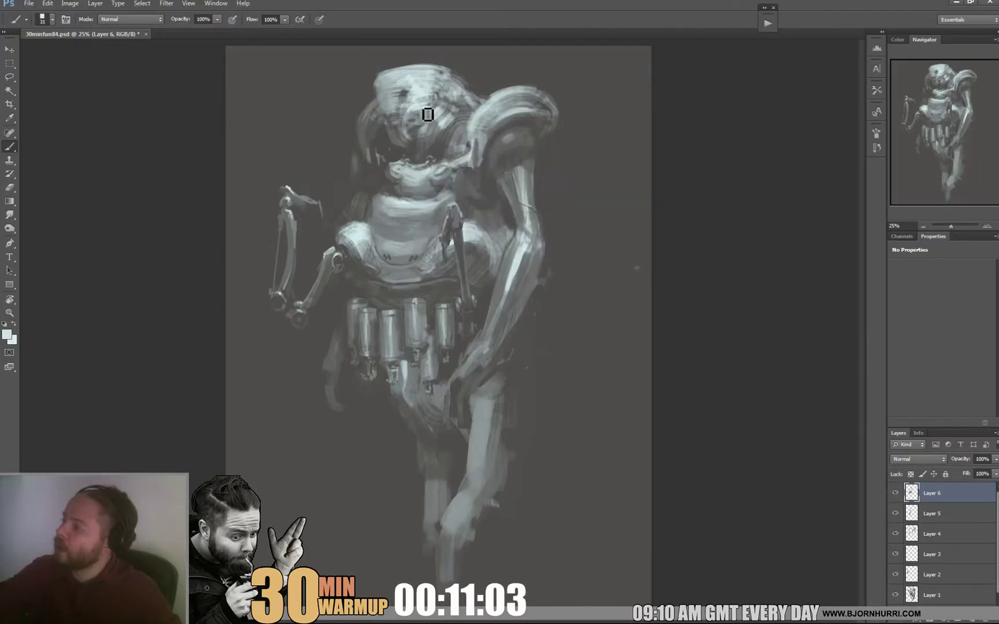
left_click(418, 119, "alt")
left_click_drag(424, 127, 437, 113)
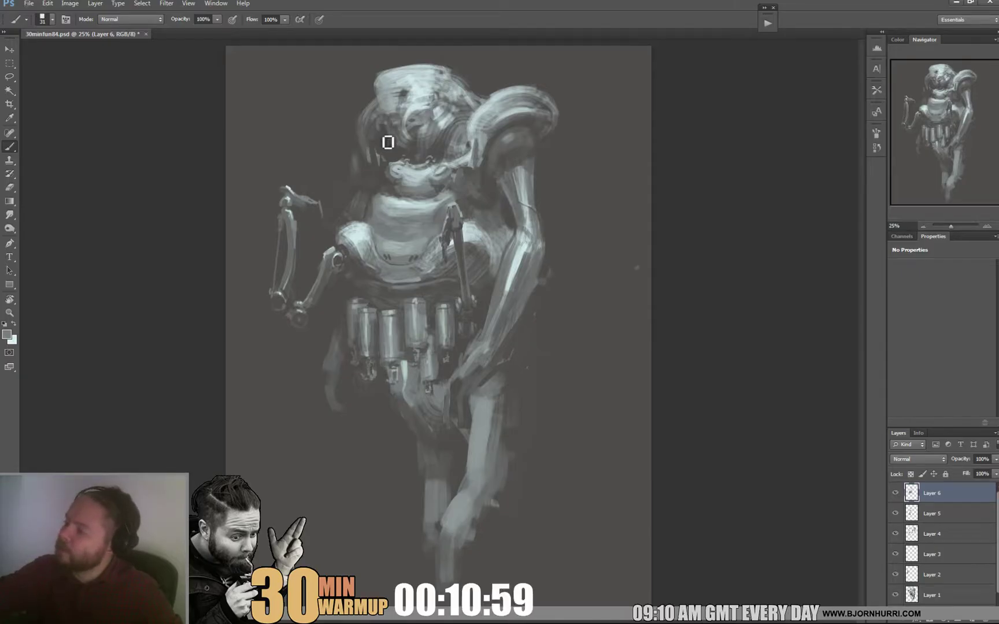
left_click(386, 130, "alt")
left_click(388, 118, "alt")
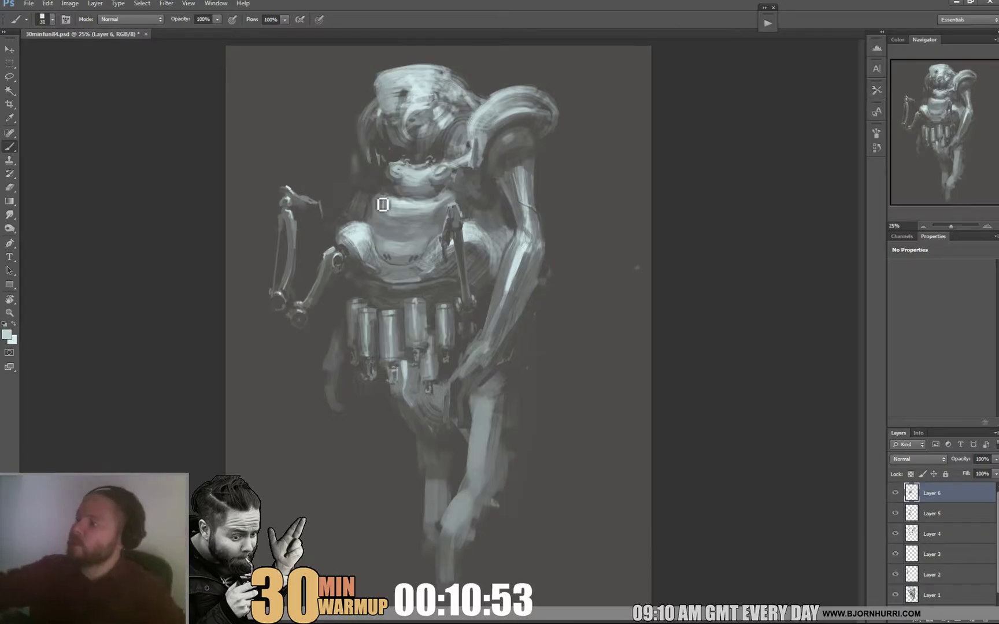
Smooth the head's front plate and rework its eye hole with the 31 px brush, alternating sampled light and dark greys
left_click(377, 95, "alt")
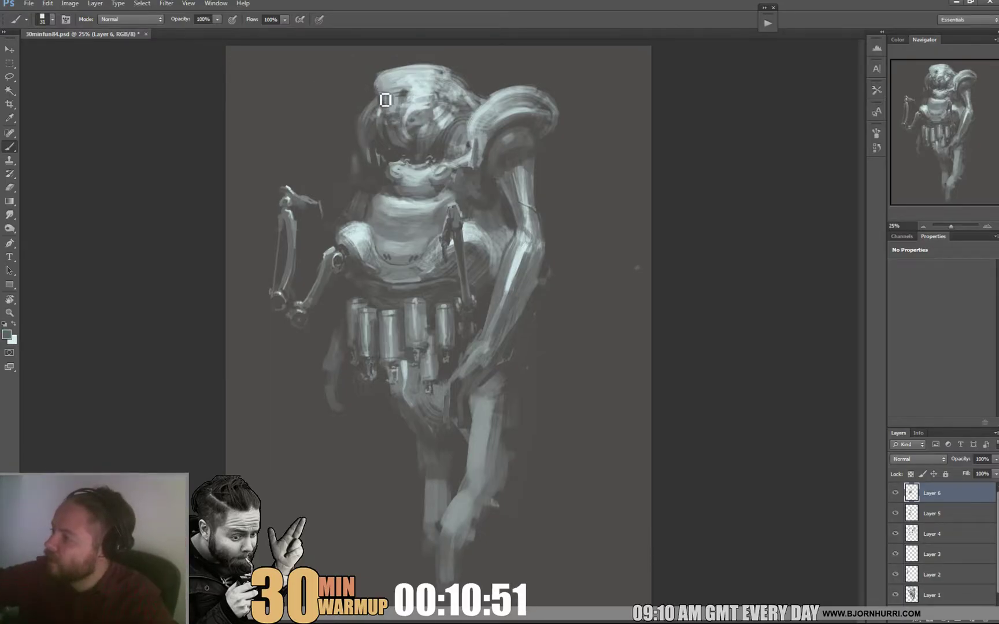
left_click(393, 116, "alt")
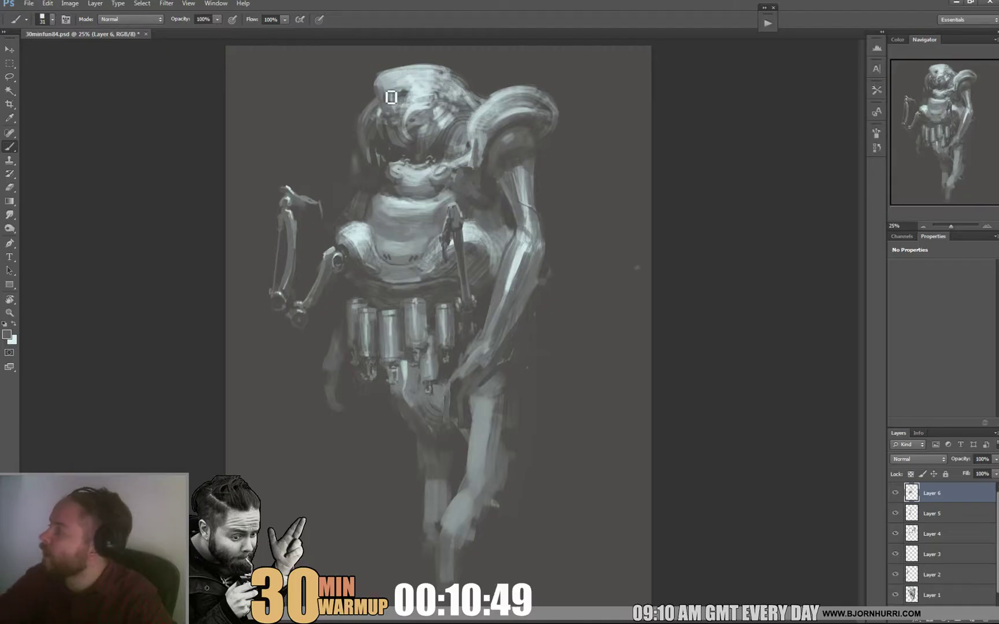
left_click(397, 96, "alt")
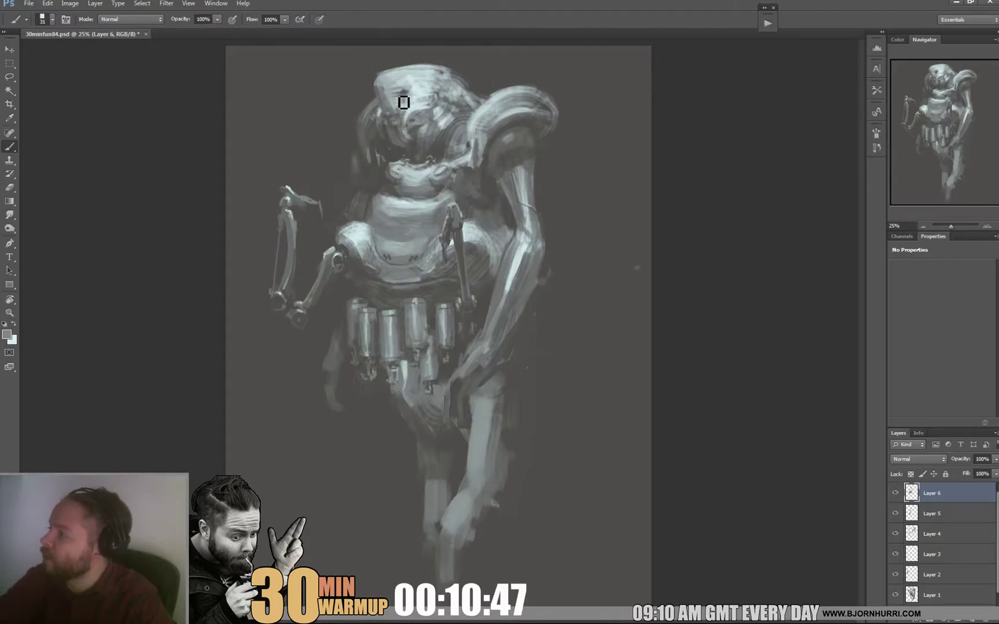
left_click(401, 101, "alt")
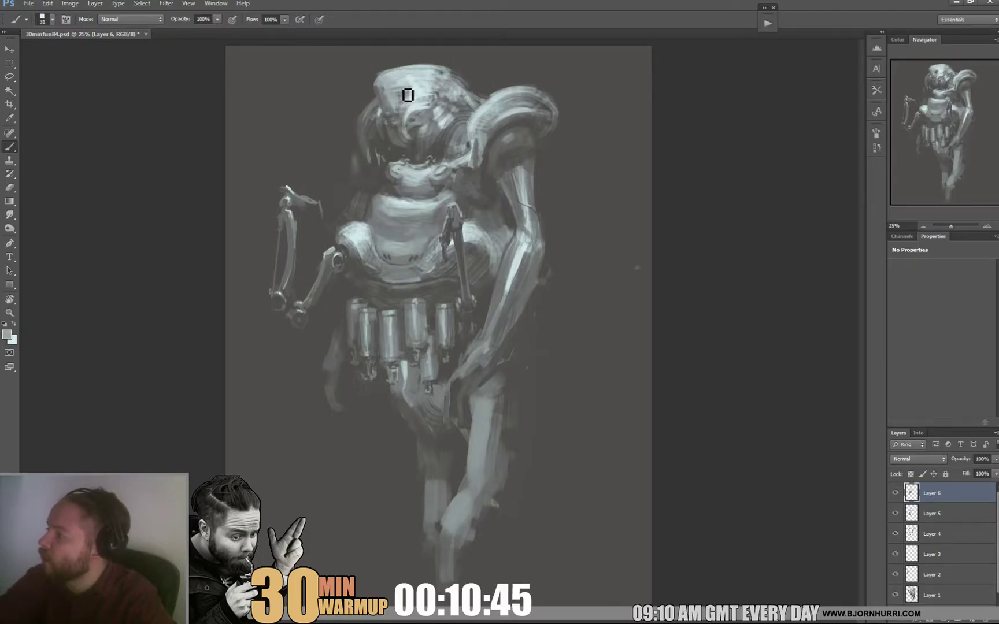
left_click(405, 99, "alt")
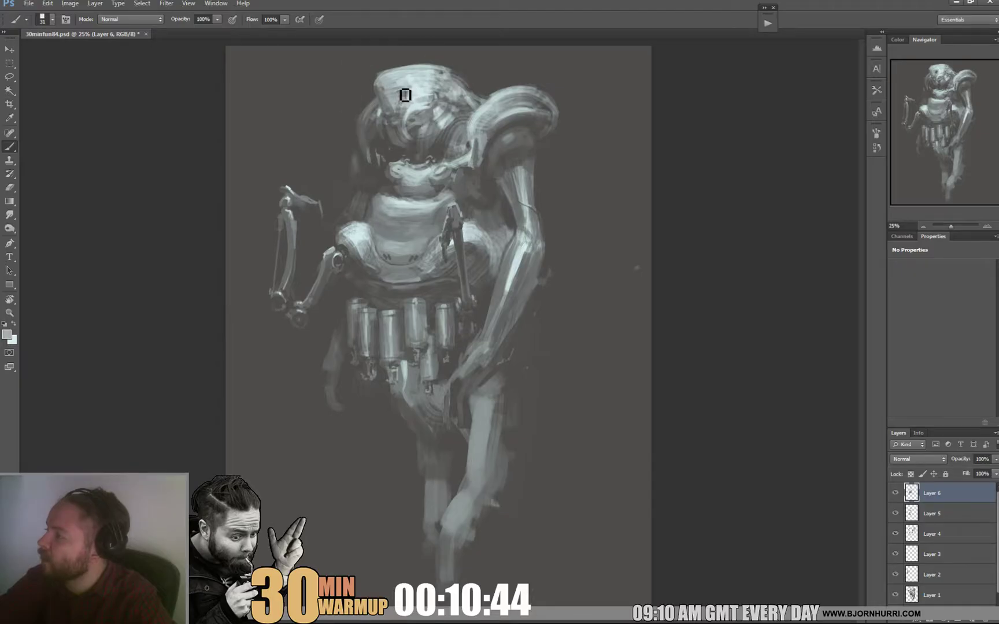
left_click(397, 95, "alt")
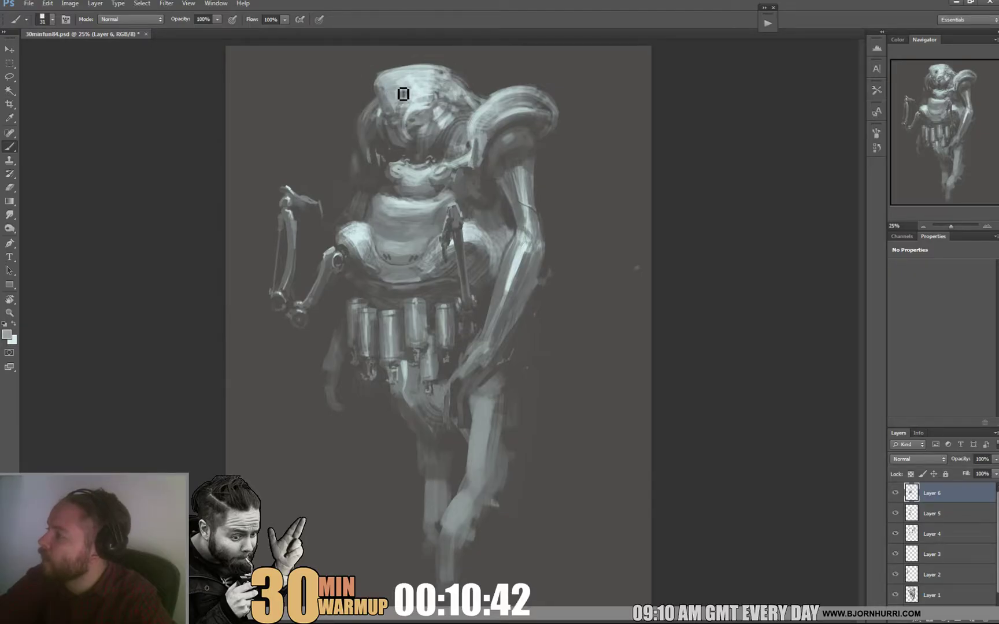
left_click(406, 91, "alt")
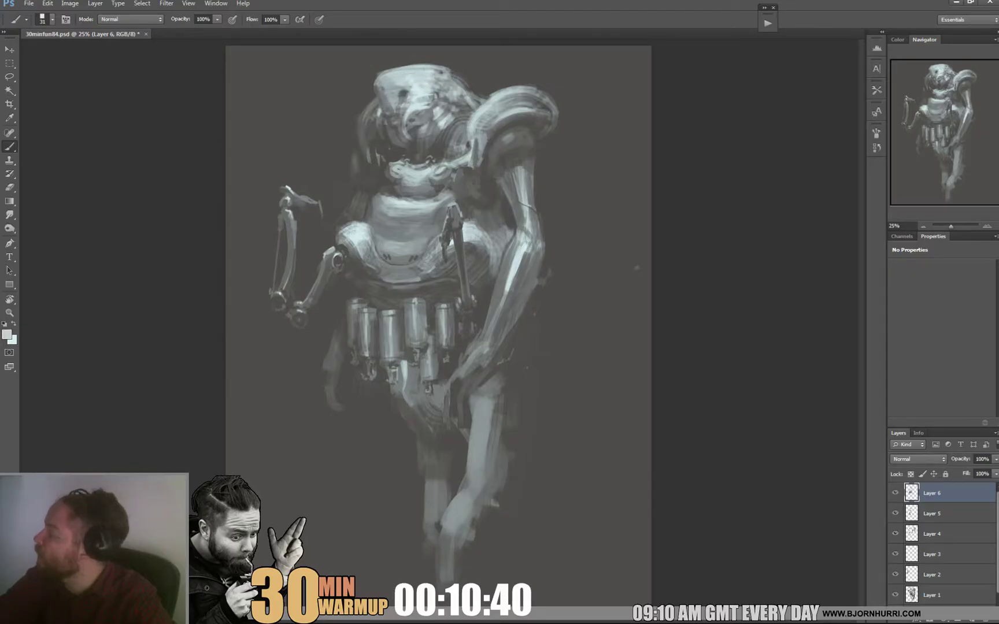
left_click(420, 83, "alt")
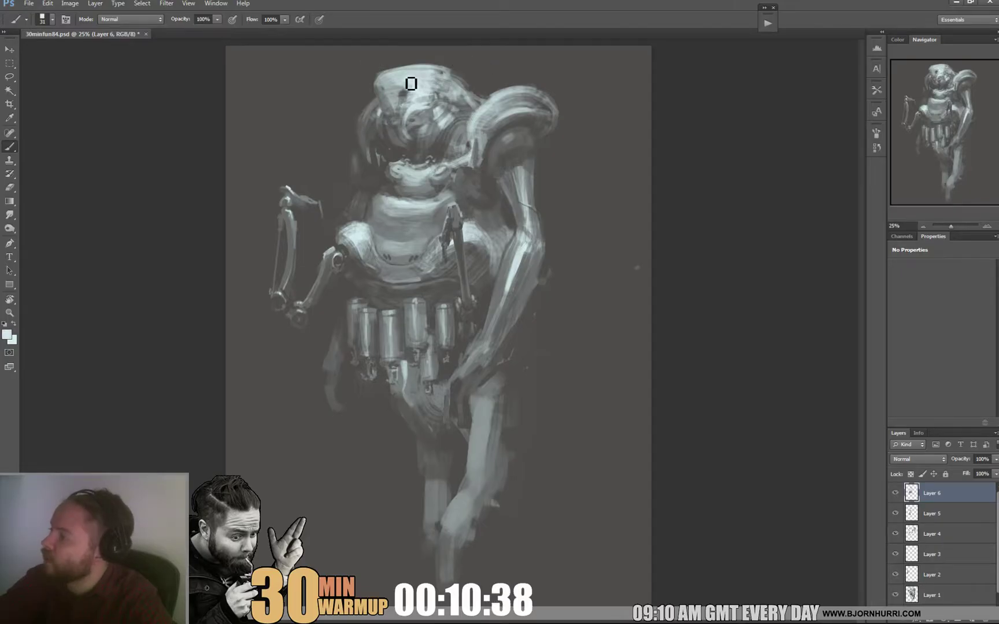
Sharpen the eye hole and the round socket on the face with a 20 px brush and sampled greys
right_click(410, 82)
type("20")
key("Return")
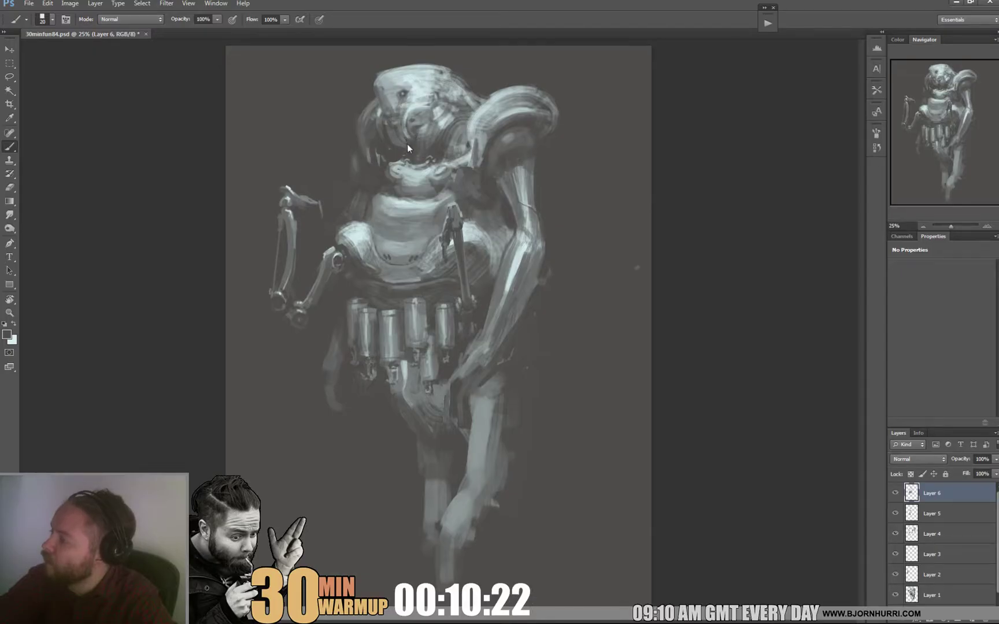
left_click(417, 102, "alt")
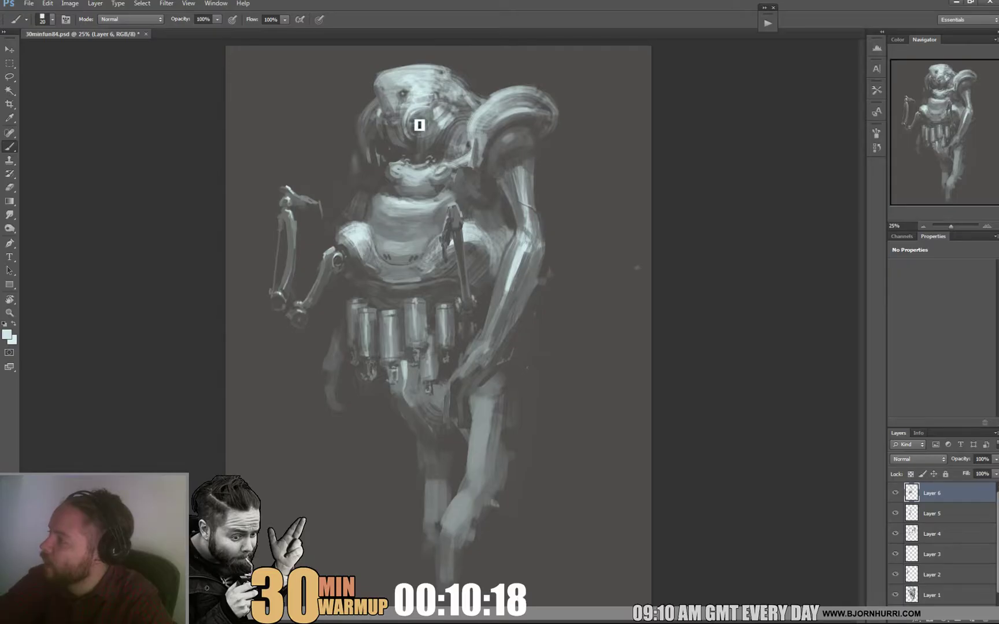
left_click(415, 123, "alt")
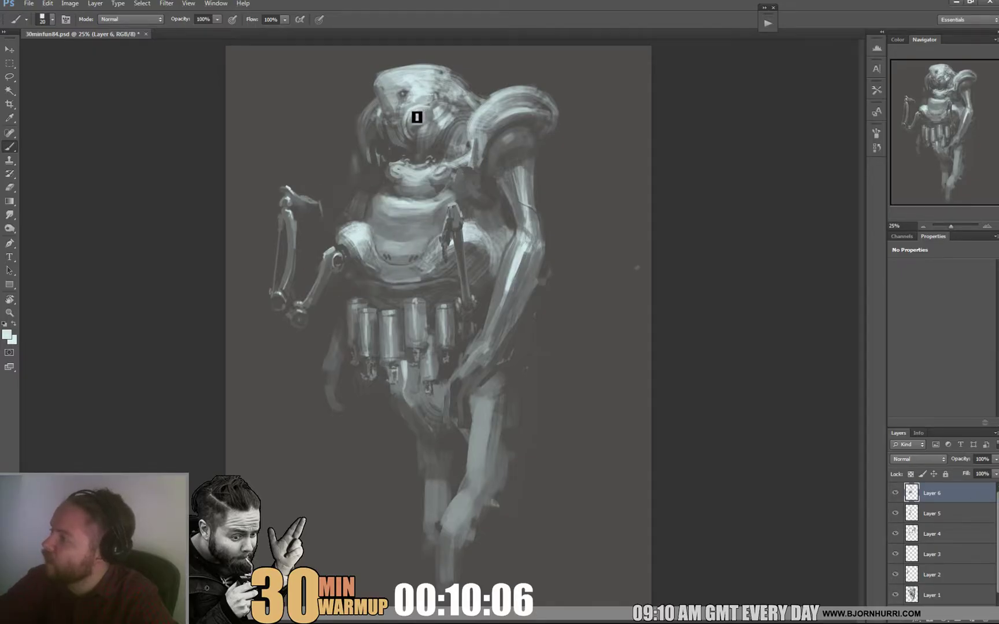
left_click(441, 97, "alt")
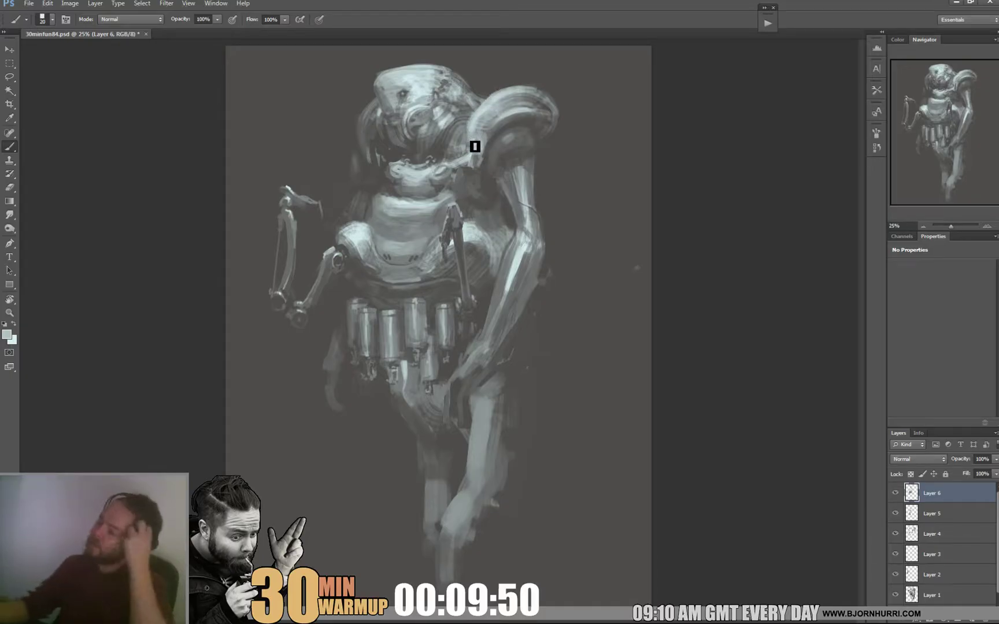
Shape the curved casing behind the face plate with a 39 px brush, sampling mid and dark greys from the head
left_click(465, 142, "alt")
right_click(474, 140)
left_click(489, 165)
key("Return")
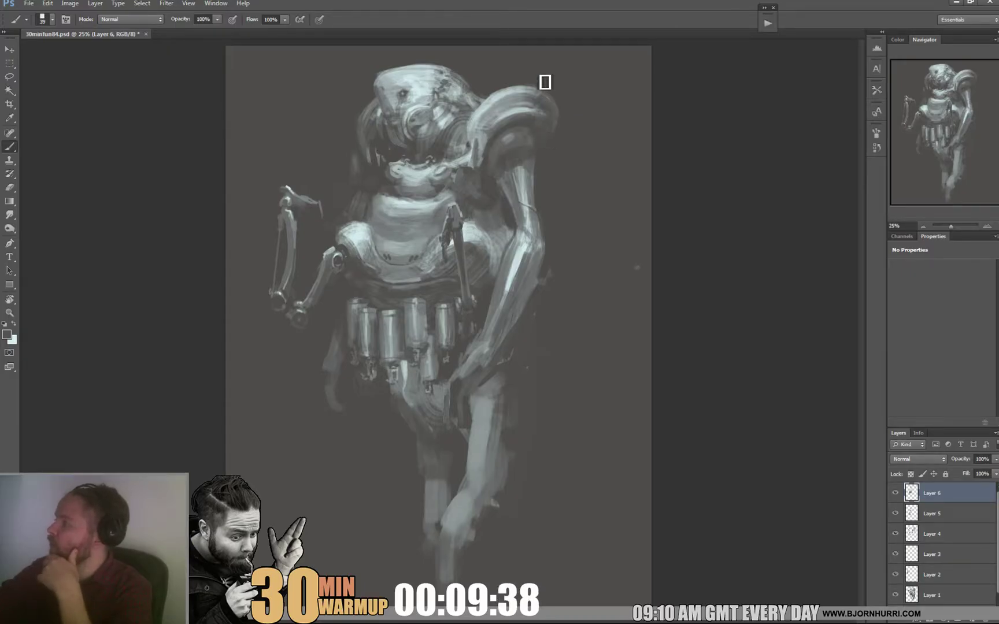
left_click(410, 86, "alt")
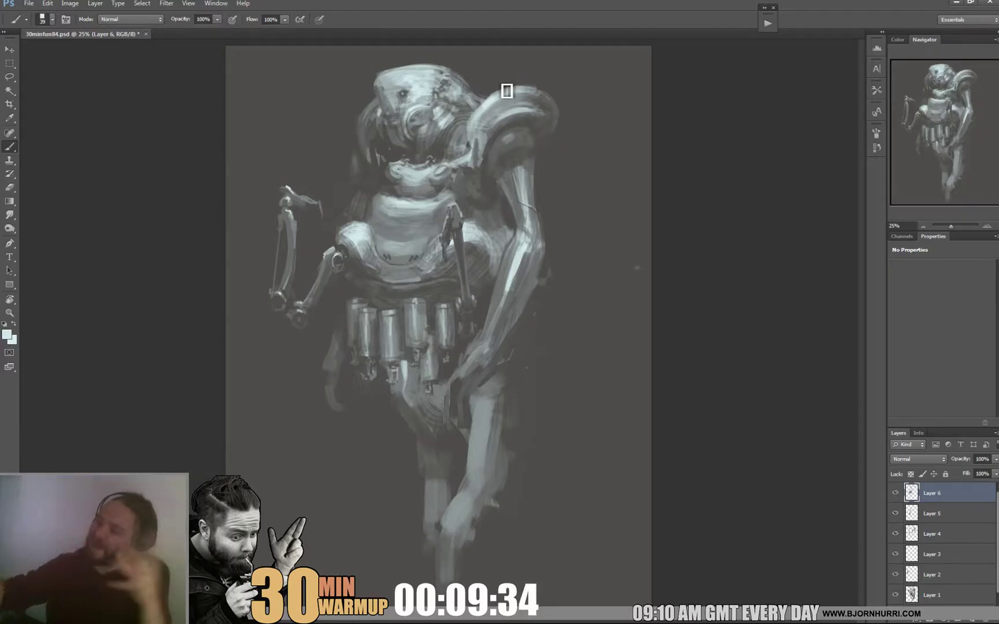
left_click(375, 110, "alt")
left_click(375, 114, "alt")
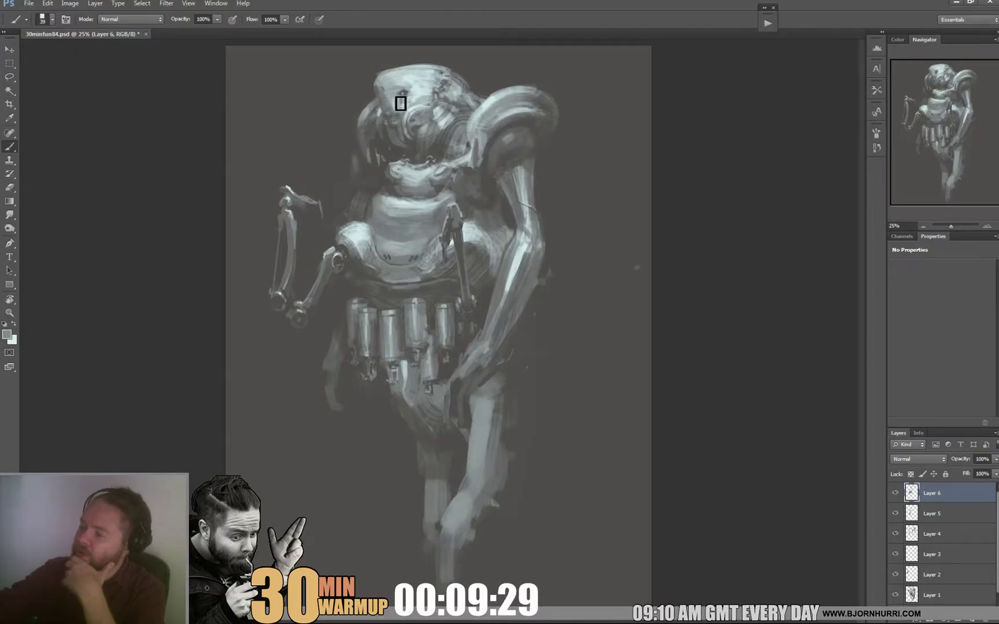
left_click(370, 115, "alt")
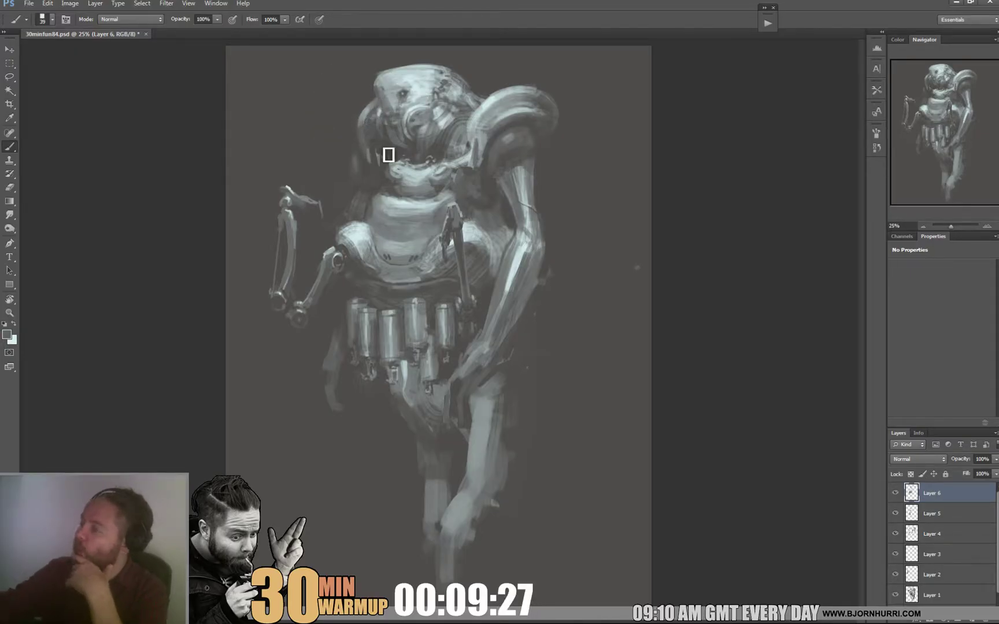
left_click(375, 119, "alt")
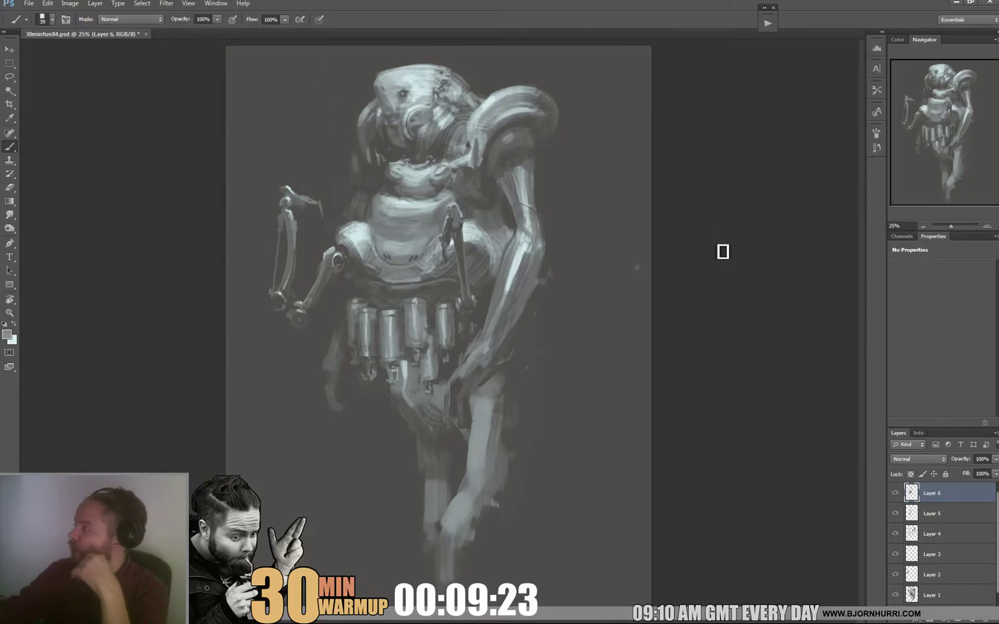
Paint the lower face between the side casing and the round socket with small brushes of 13 and 26 px
right_click(387, 114)
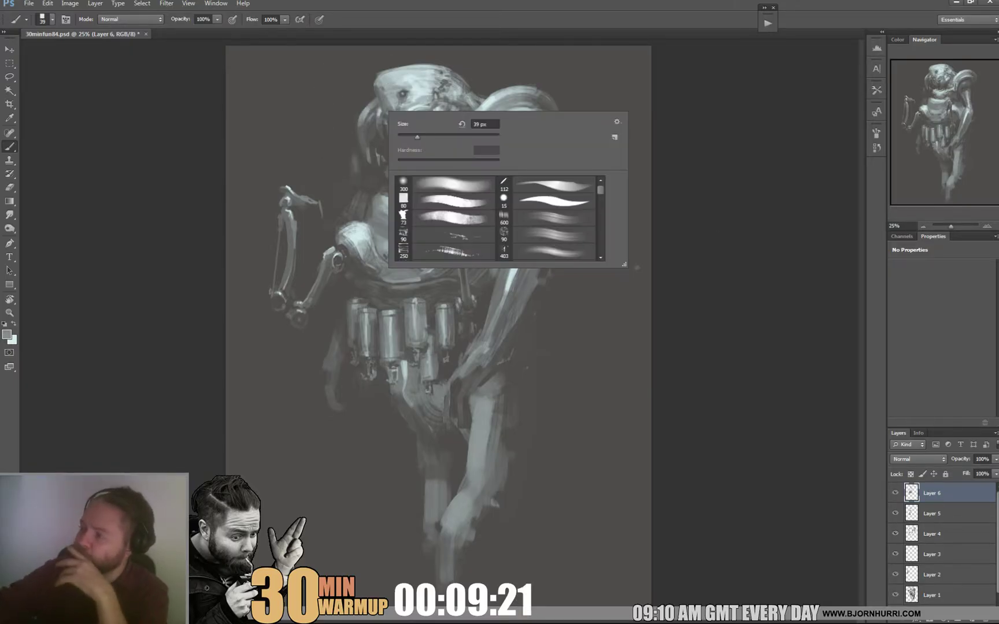
left_click(384, 112, "alt")
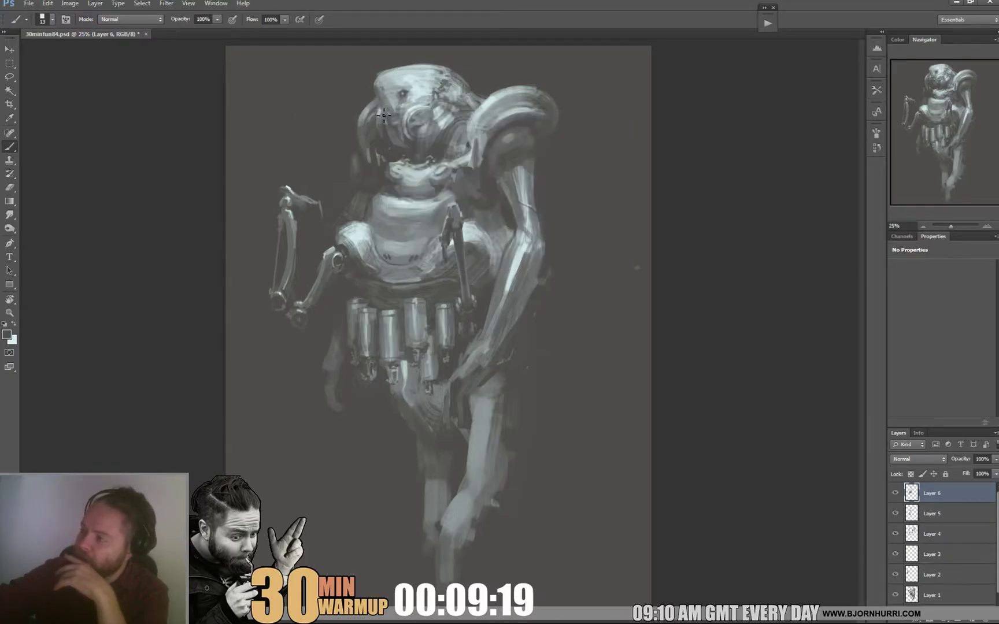
right_click(385, 115)
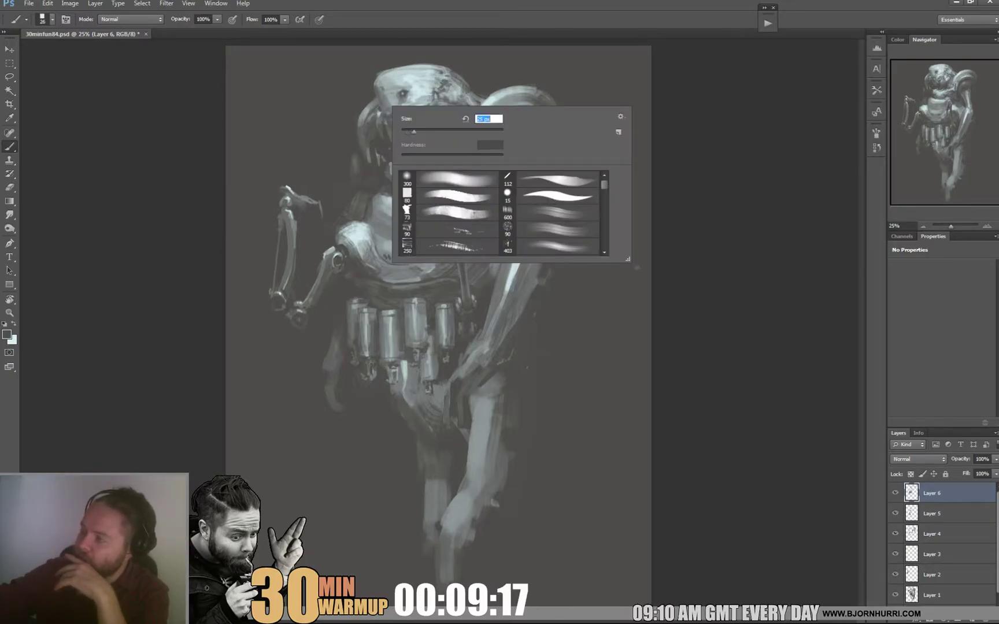
key("Return")
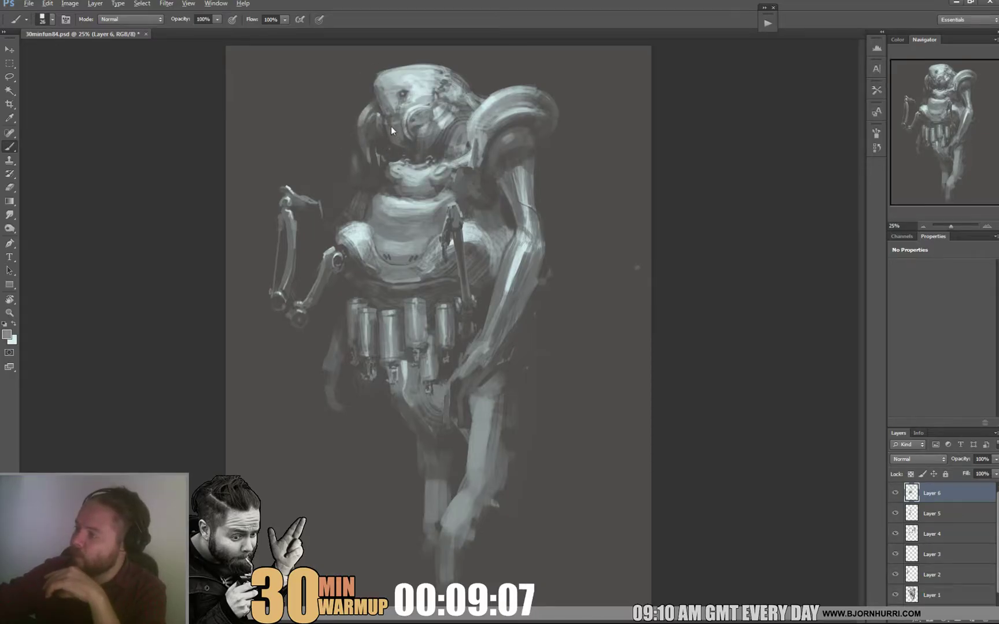
left_click_drag(414, 120, 403, 109)
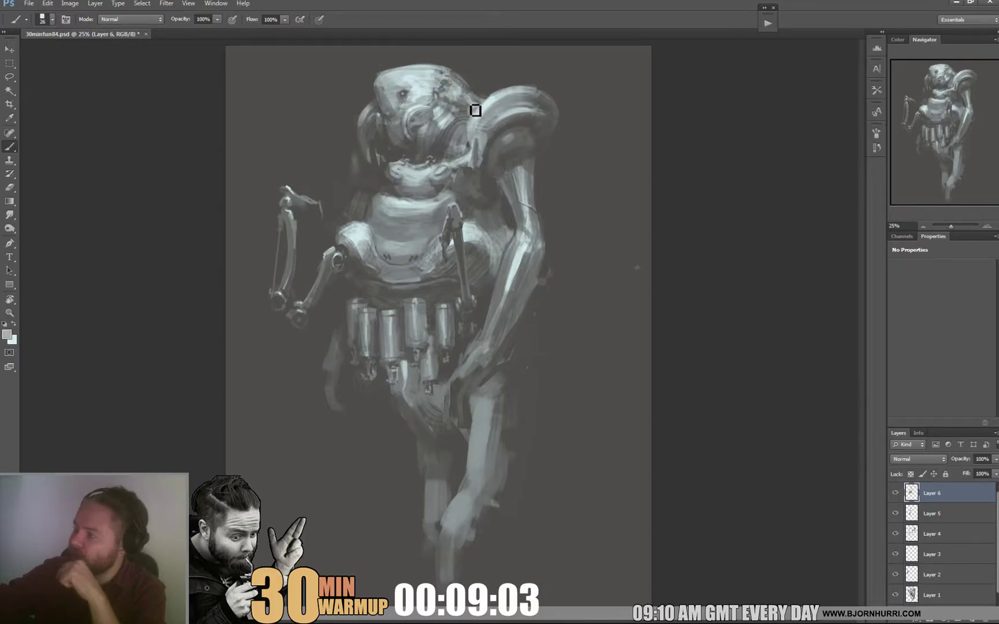
Define the face plate's lower edge and the rim of the round socket with a 13 px brush and sampled greys
right_click(474, 114)
left_click(470, 134)
left_click(391, 111, "alt")
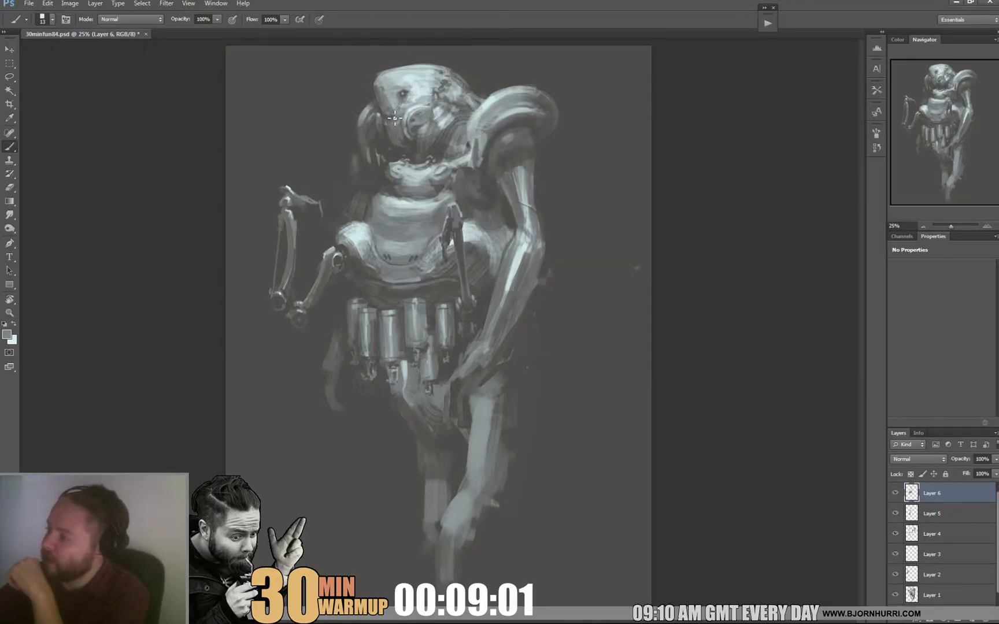
left_click(394, 121, "alt")
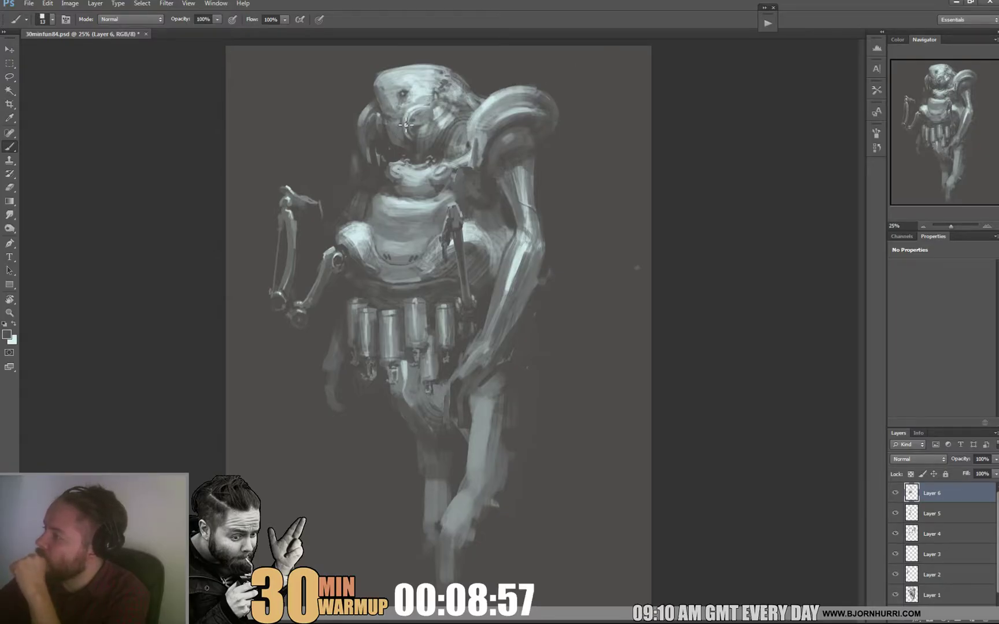
left_click(419, 101, "alt")
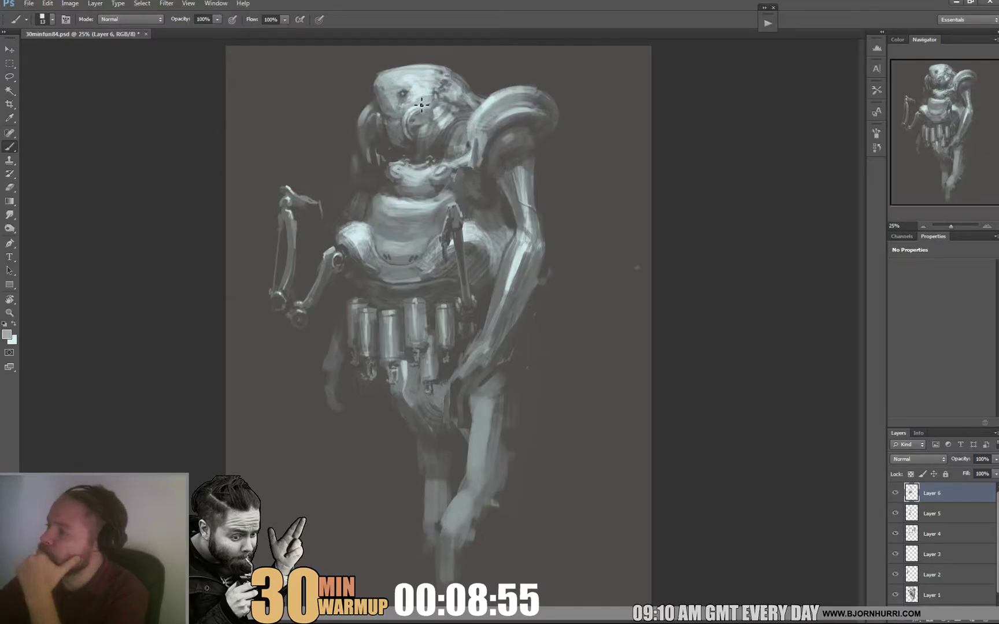
left_click(420, 90, "alt")
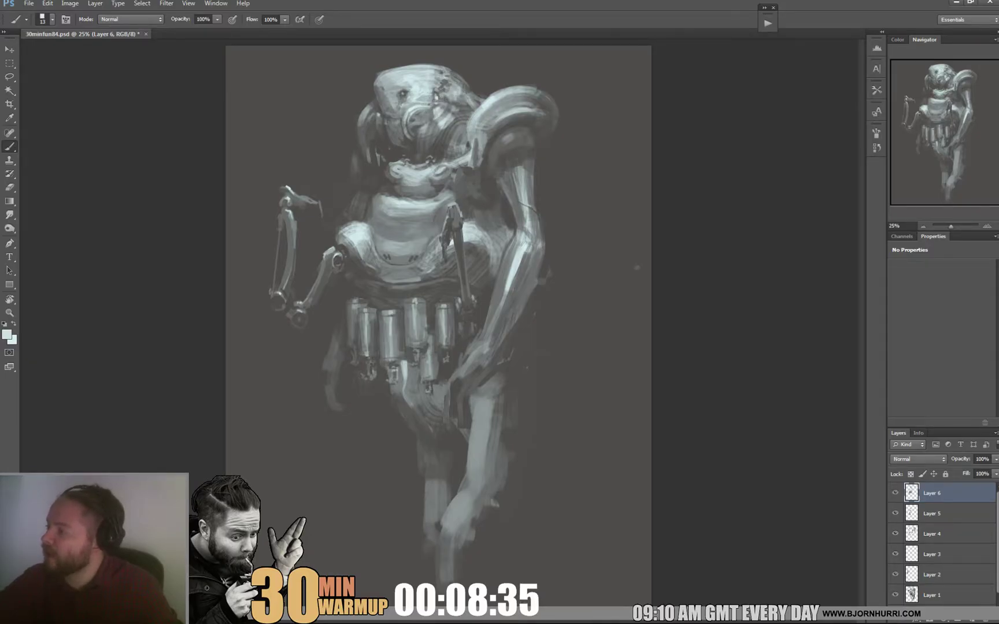
Add fine highlights and dark accents to the mechanical parts between the round socket and the shoulder with the 13 px brush
left_click(450, 104, "alt")
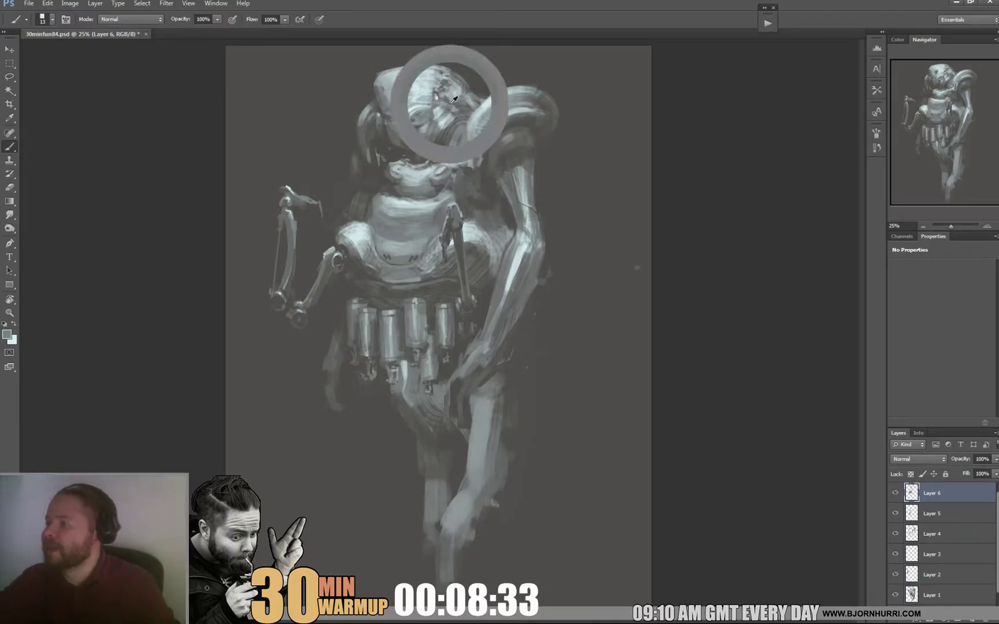
left_click_drag(453, 118, 442, 121)
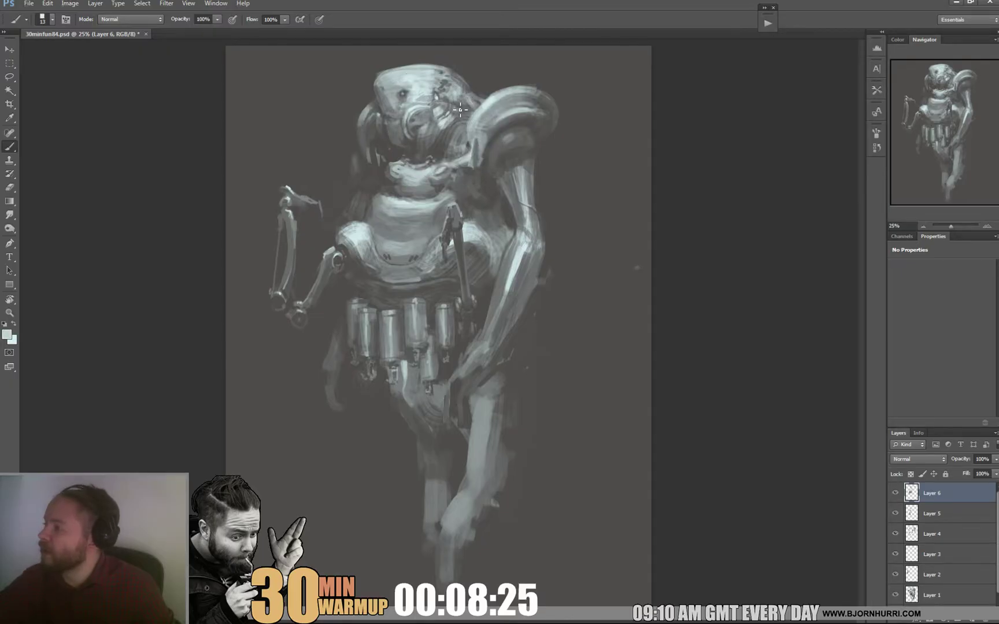
left_click(448, 113, "alt")
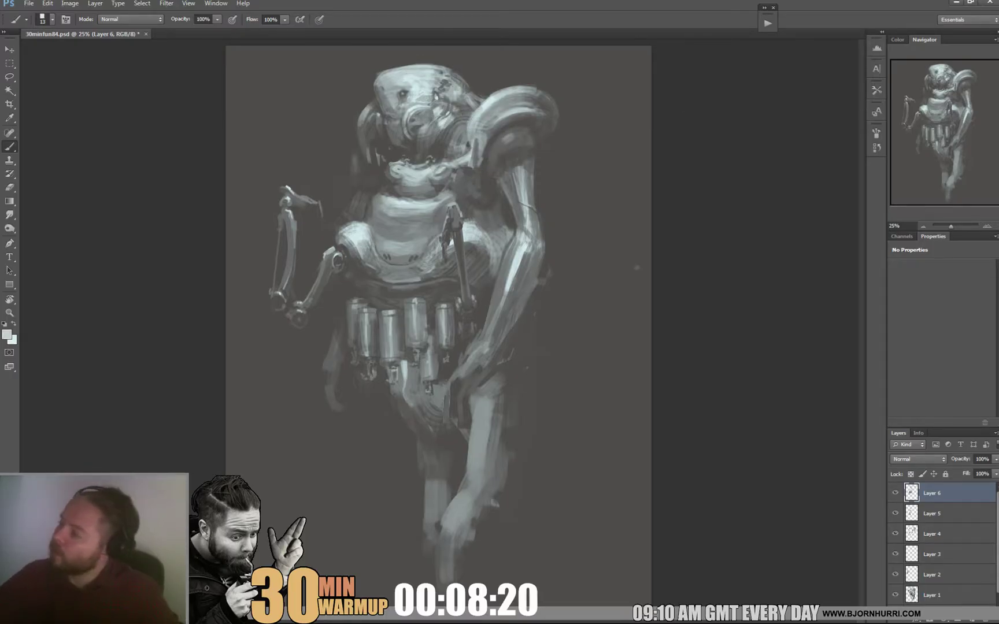
Rework the jaw below the round socket and the area towards the shoulder and neck with a larger brush and sampled greys
right_click(452, 131)
left_click(422, 124, "alt")
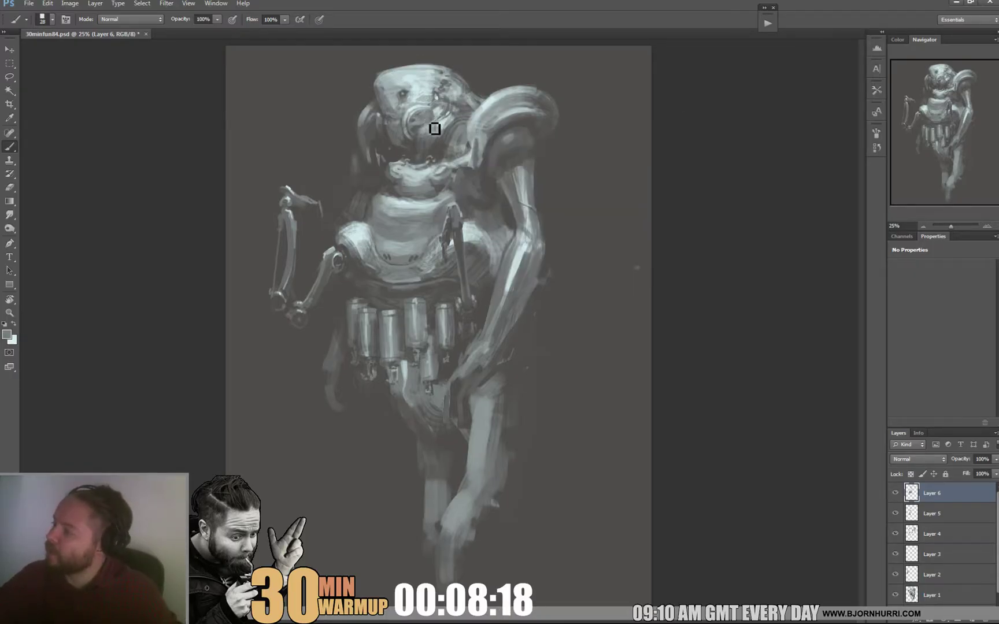
left_click_drag(431, 131, 425, 136)
left_click(418, 133, "alt")
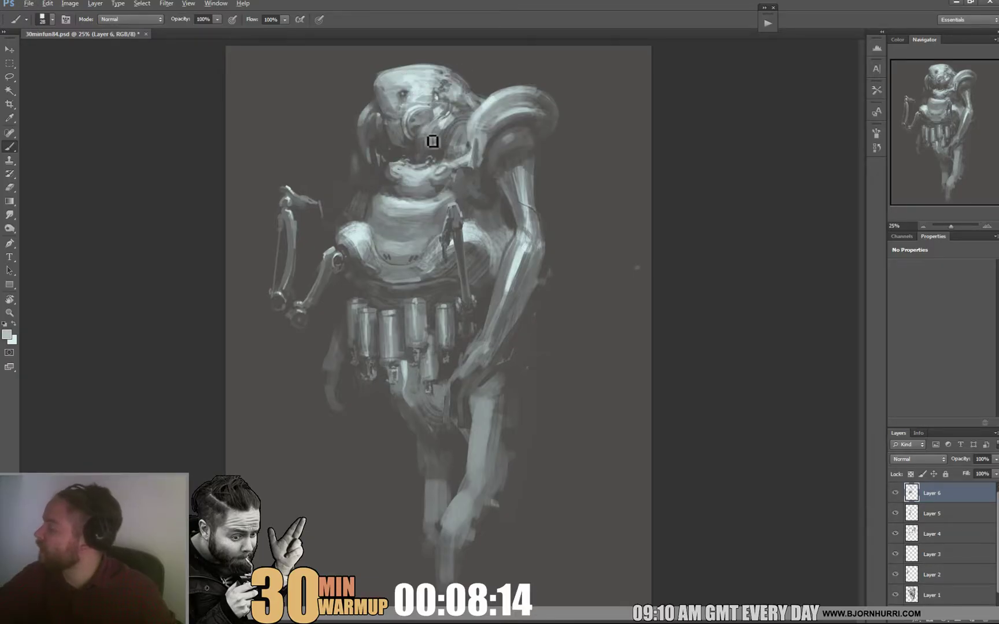
left_click(447, 127, "alt")
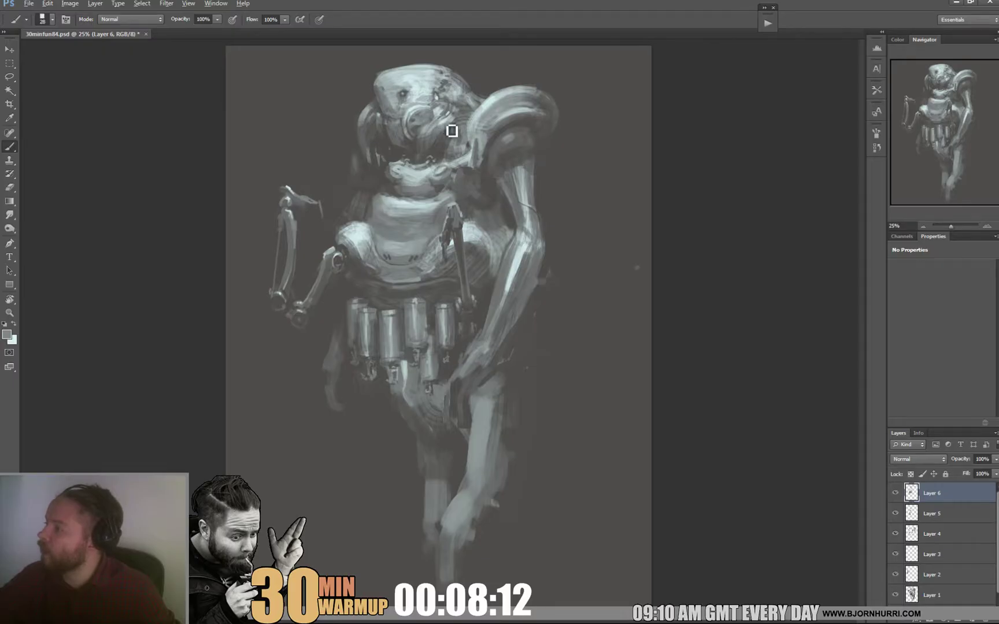
left_click(476, 116, "alt")
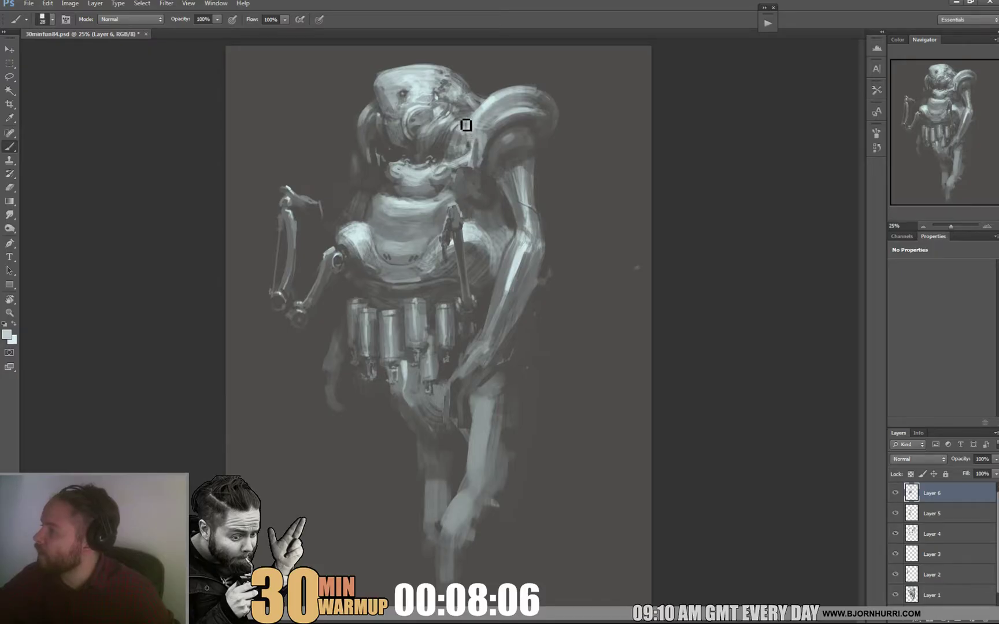
left_click(432, 149, "alt")
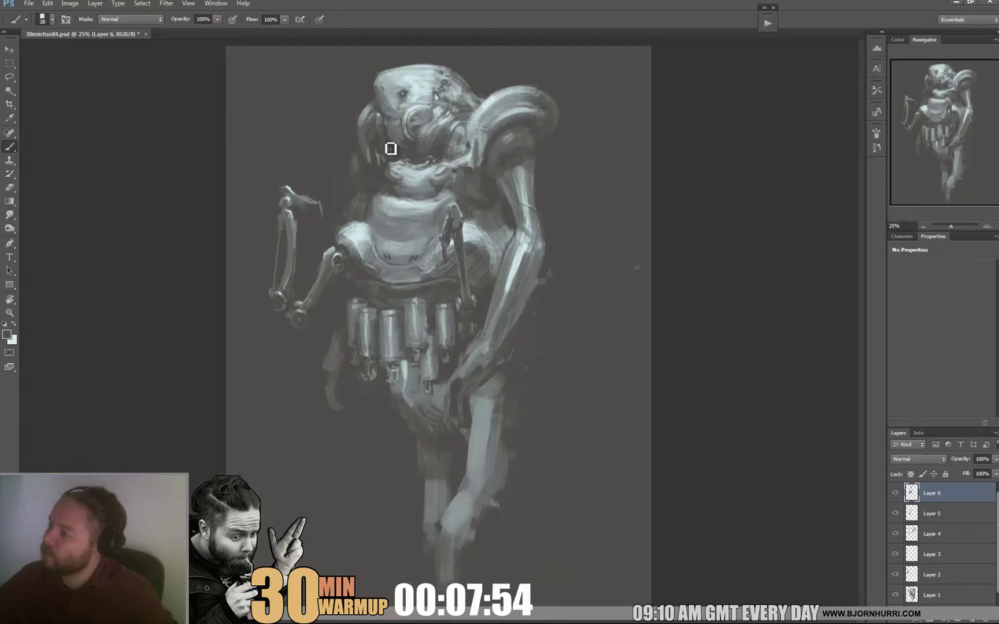
left_click(399, 164, "alt")
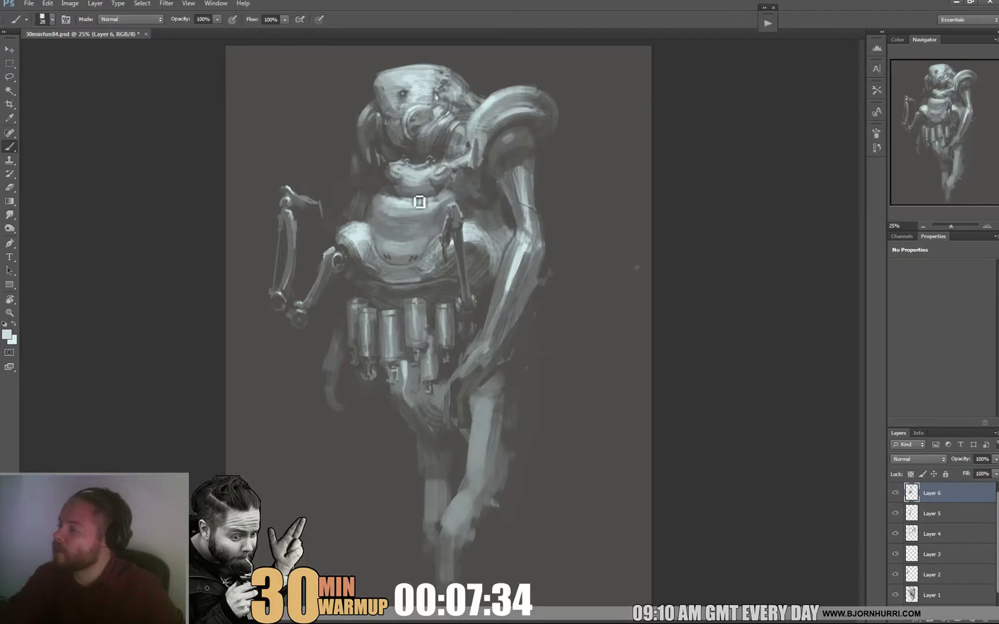
Refine the collar below the head and the gap towards the shoulder with 13 and 16 px brushes and sampled greys
left_click(442, 197, "alt")
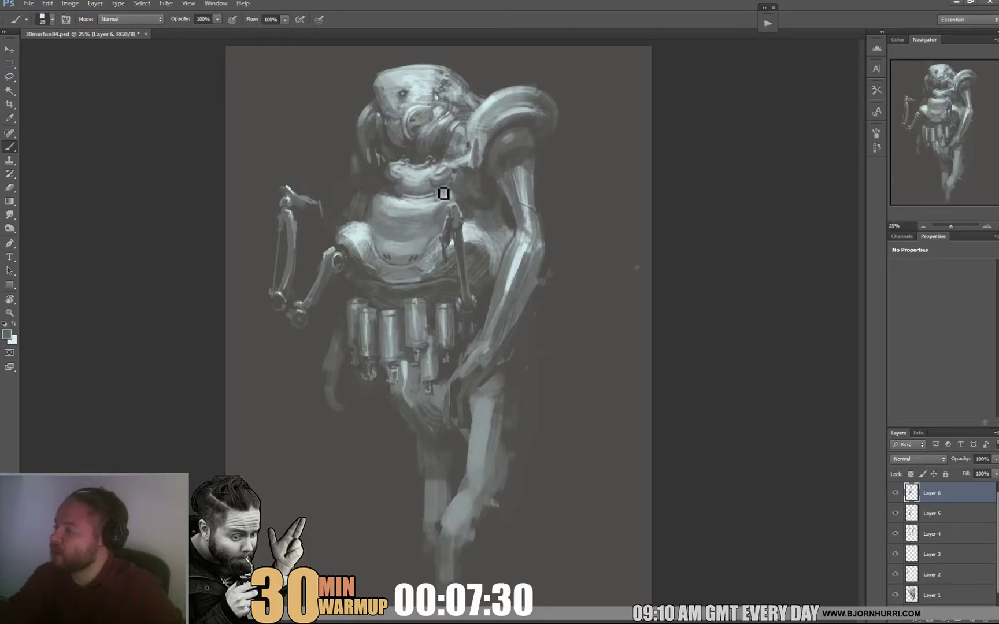
right_click(476, 177)
left_click(490, 201)
left_click(445, 185)
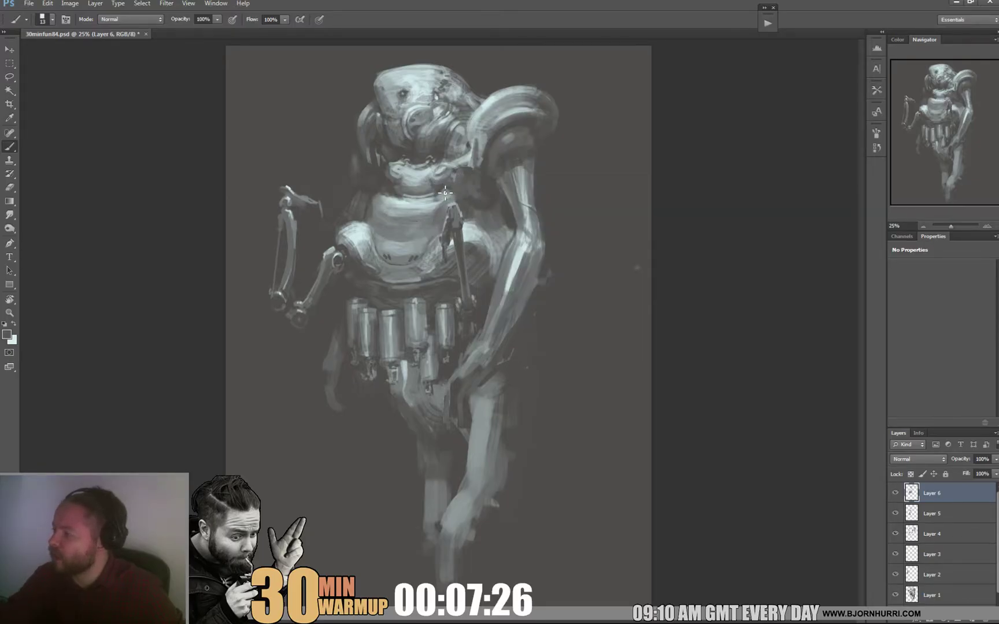
right_click(462, 205)
type("16")
key("Return")
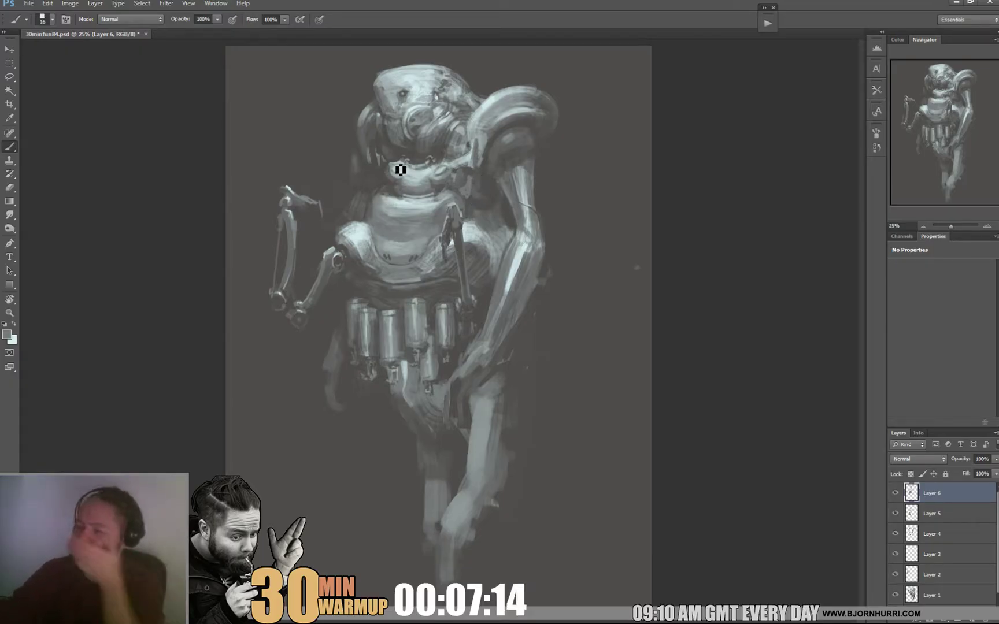
Shade the rounded torso plate and its outer edge with 27 and 58 px brushes and sampled greys
right_click(404, 250)
type("27")
key("Return")
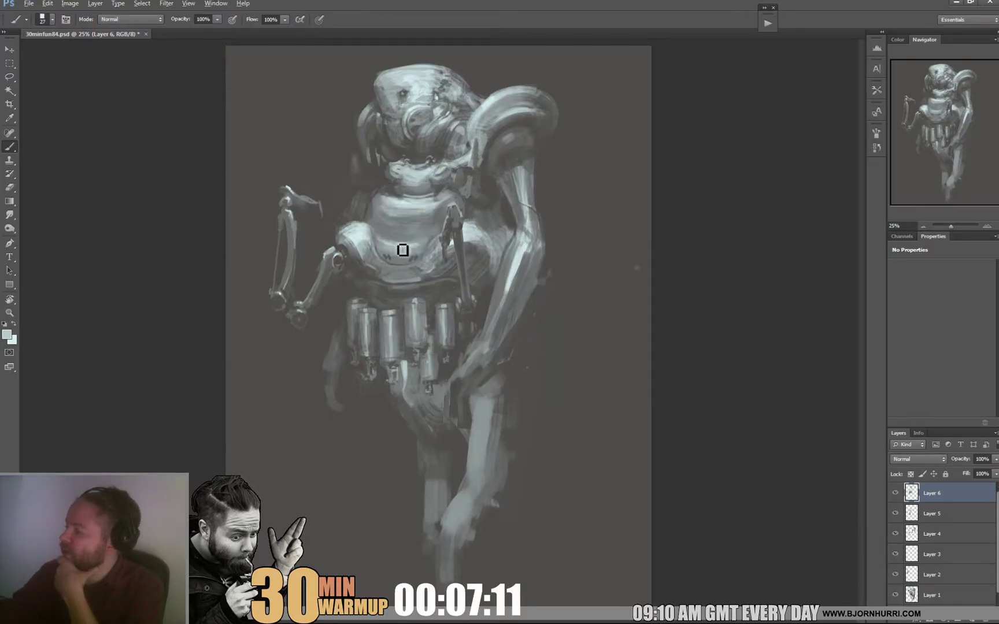
left_click(410, 250, "alt")
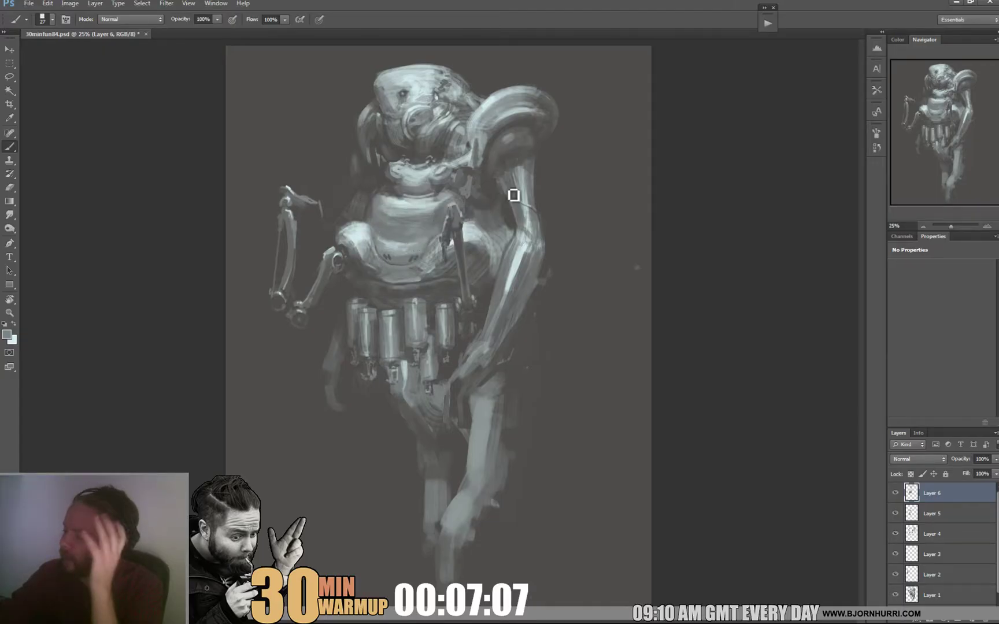
right_click(408, 224)
type("58")
key("Return")
left_click(368, 205, "alt")
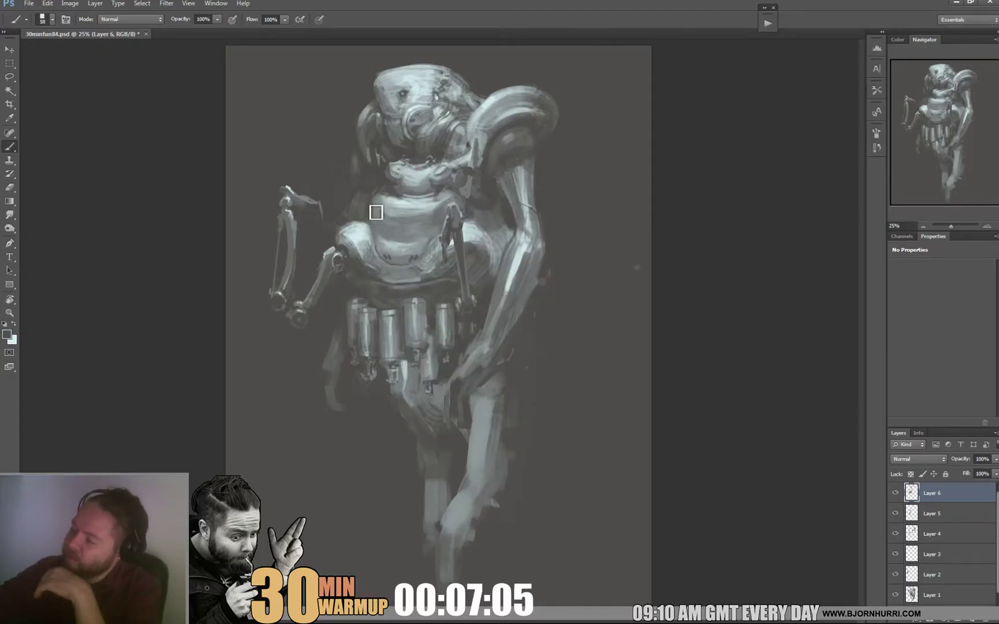
Switch to a textured brush and blend the tones of the torso plate, reducing the brush size to 45 px
right_click(408, 206)
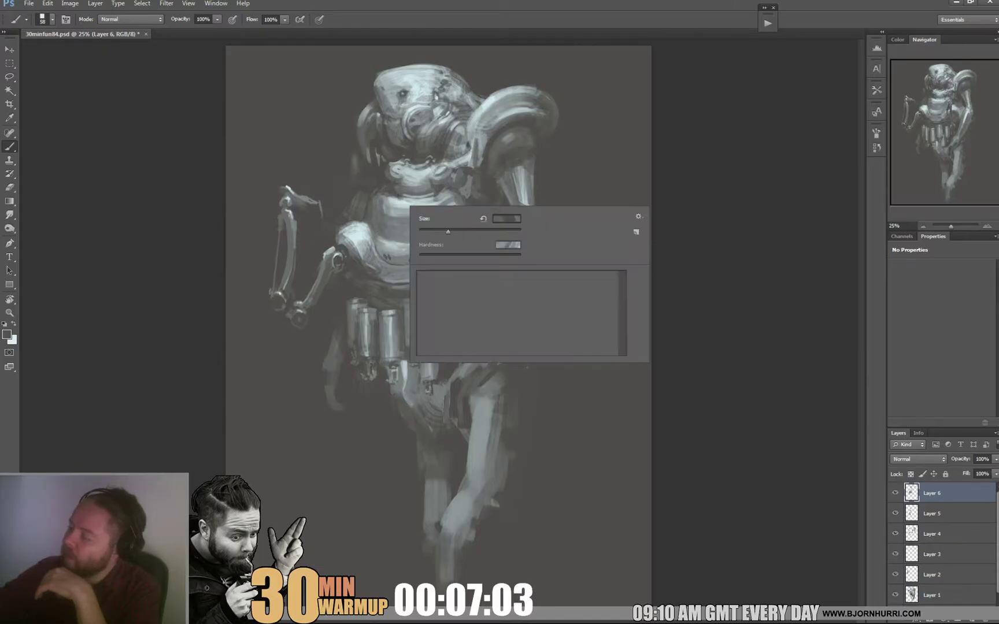
left_click(567, 312)
left_click(408, 234)
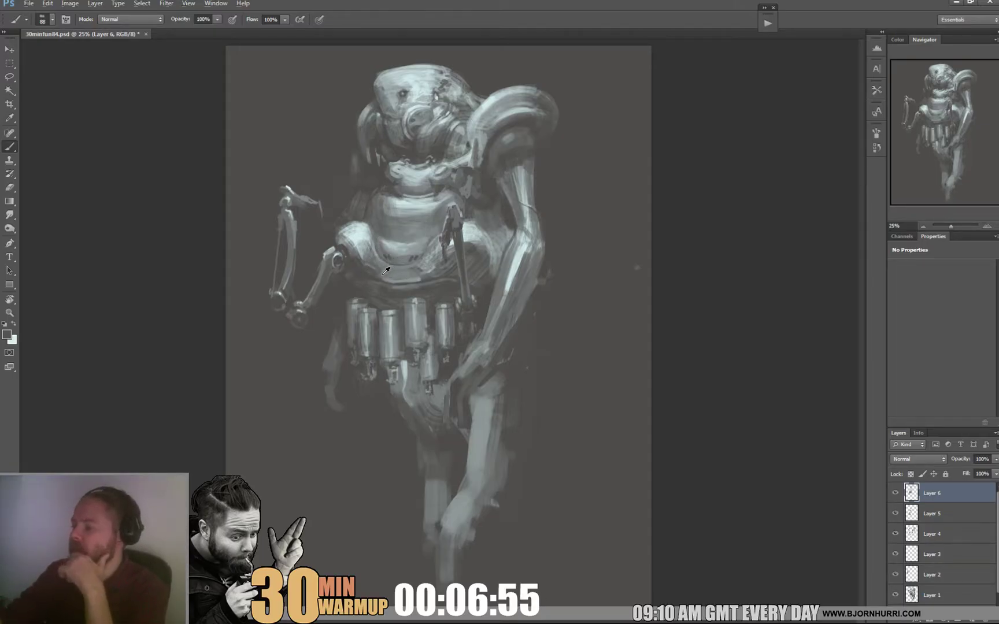
right_click(399, 264)
type("45")
key("Return")
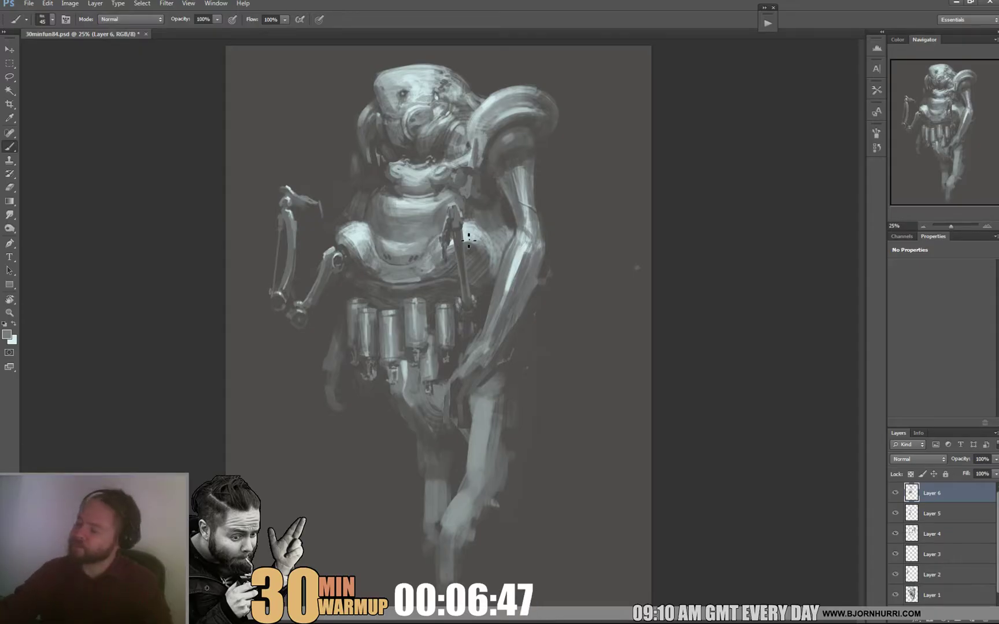
Switch to a flat brush and paint small connectors joining the hanging canisters to the torso, using 23 px and sampled greys
right_click(535, 276)
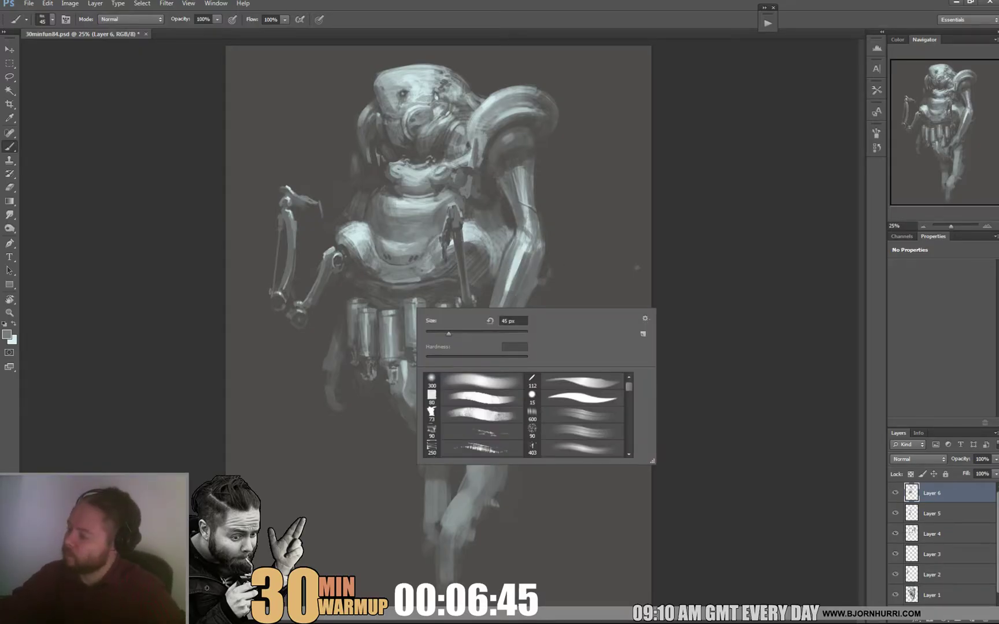
left_click(479, 398)
left_click(395, 303, "alt")
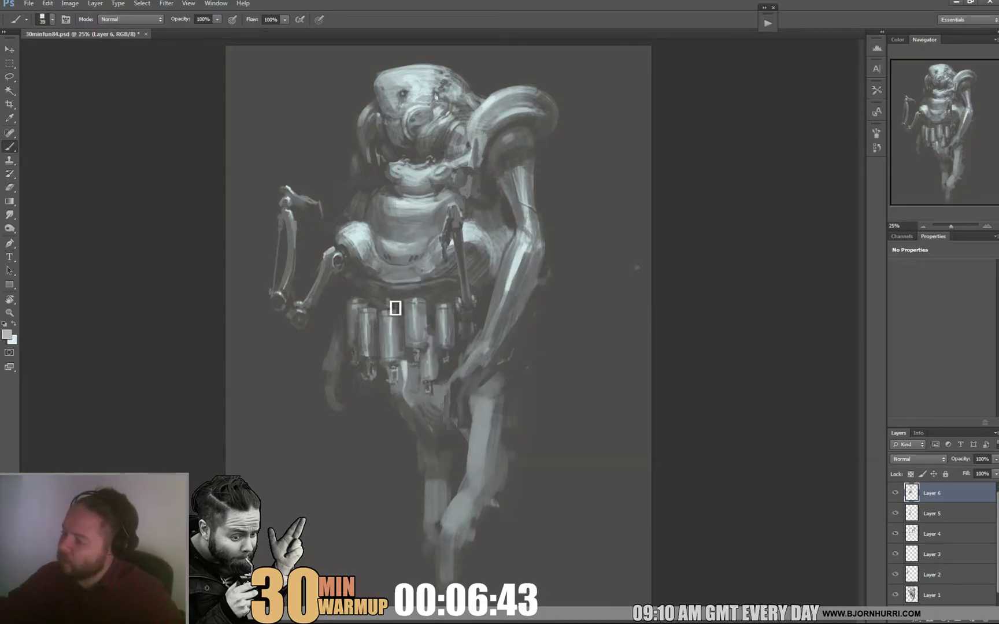
right_click(402, 297)
key("Return")
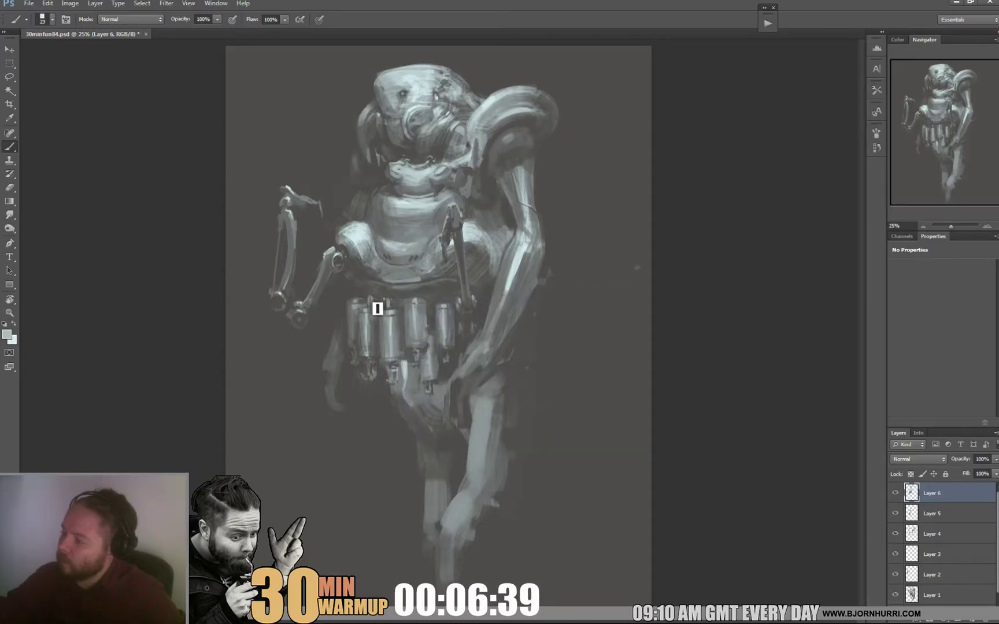
left_click(369, 298, "alt")
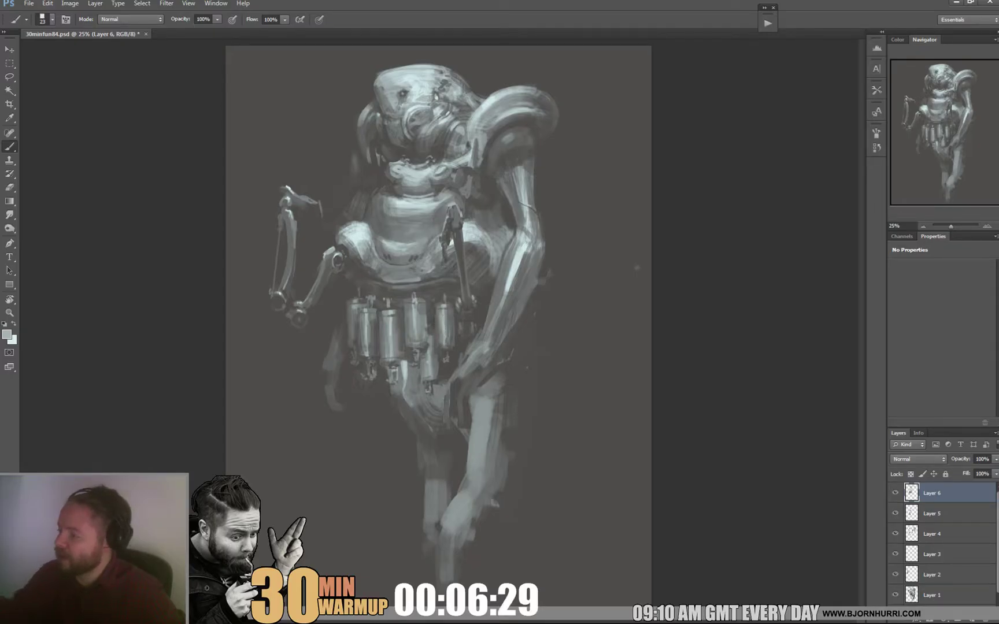
Define the torso's lower rim above the canisters with the 23 px brush and sampled dark and mid greys
left_click(445, 293, "alt")
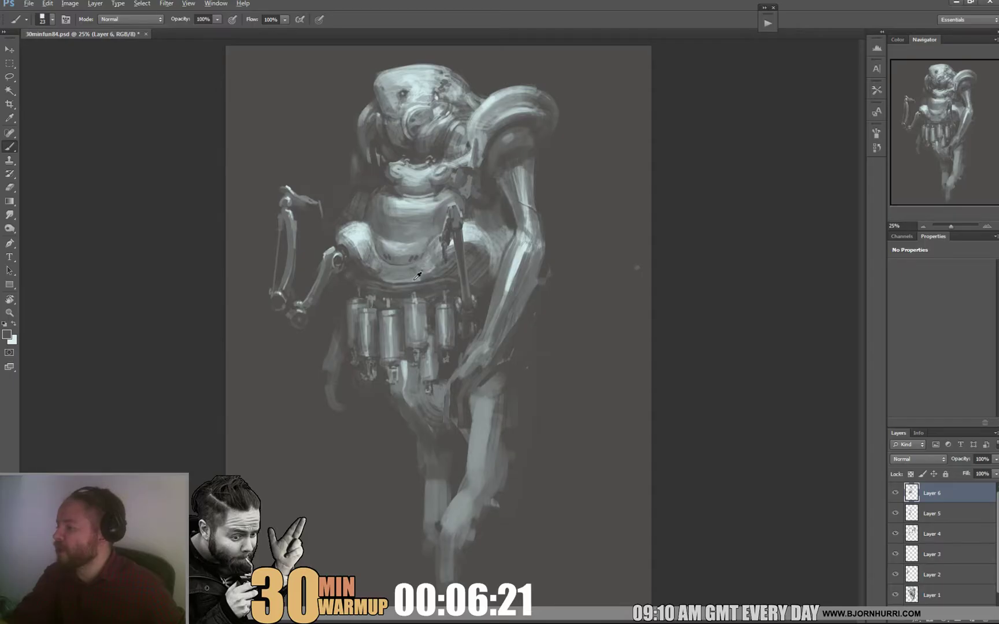
left_click(413, 294, "alt")
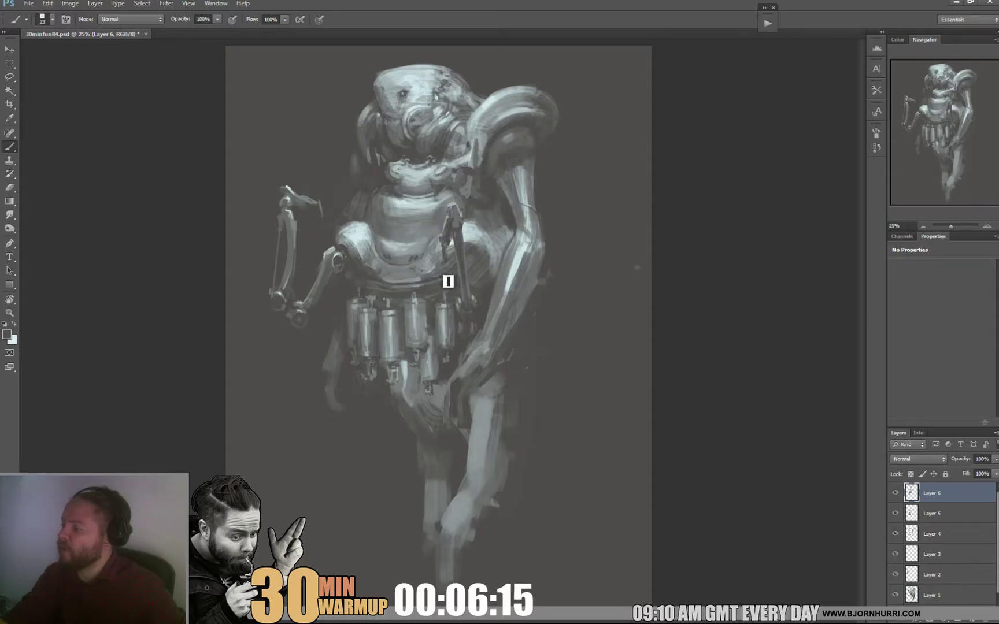
left_click(453, 278, "alt")
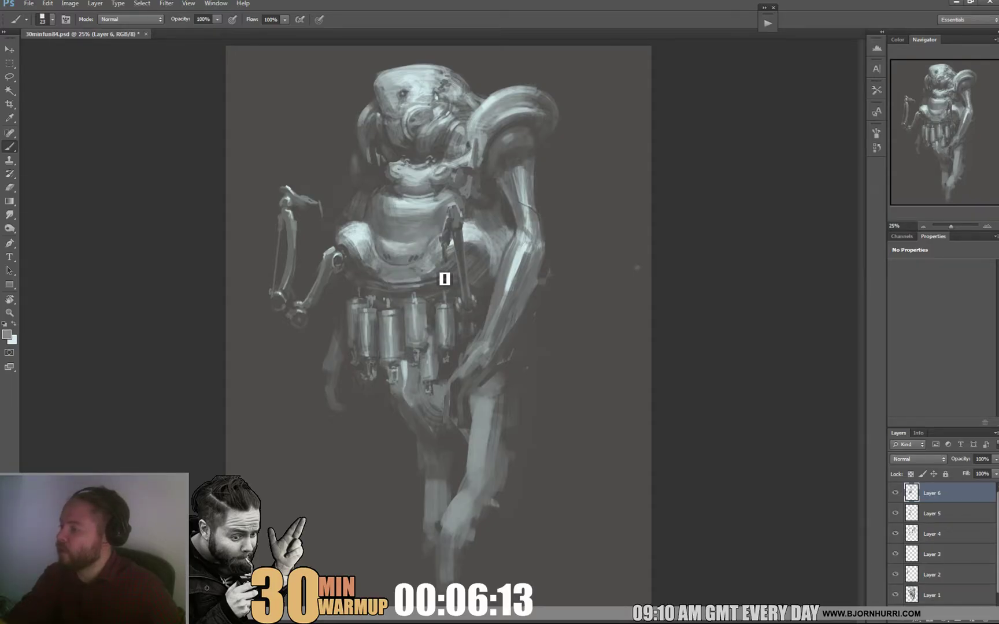
left_click(446, 270, "alt")
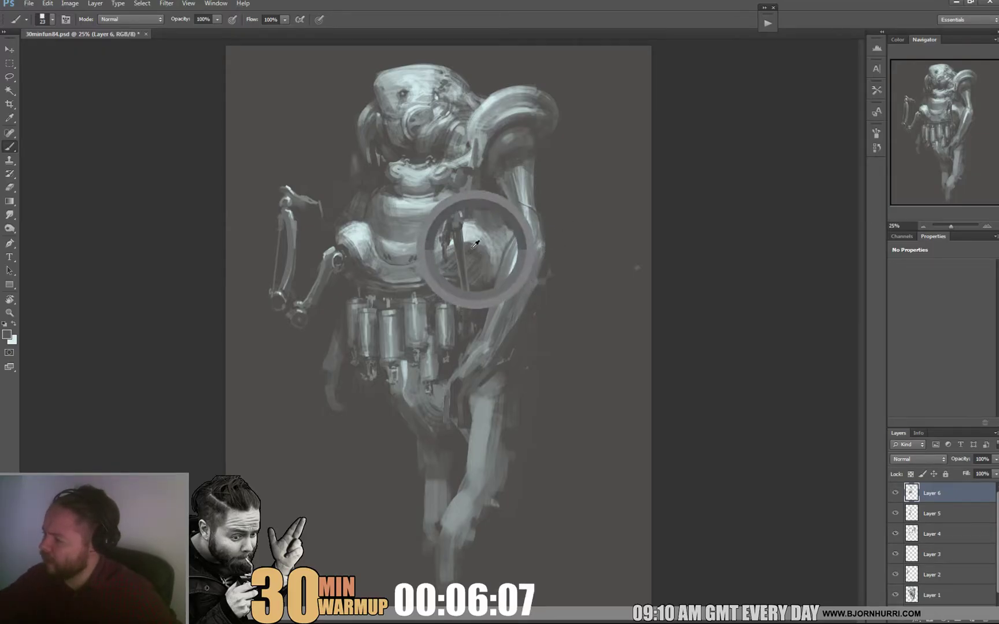
Repaint the rounded hip form behind the thin front arm with a 41 px brush and sampled light and dark greys
right_click(498, 270)
left_click(524, 294)
left_click(482, 258, "alt")
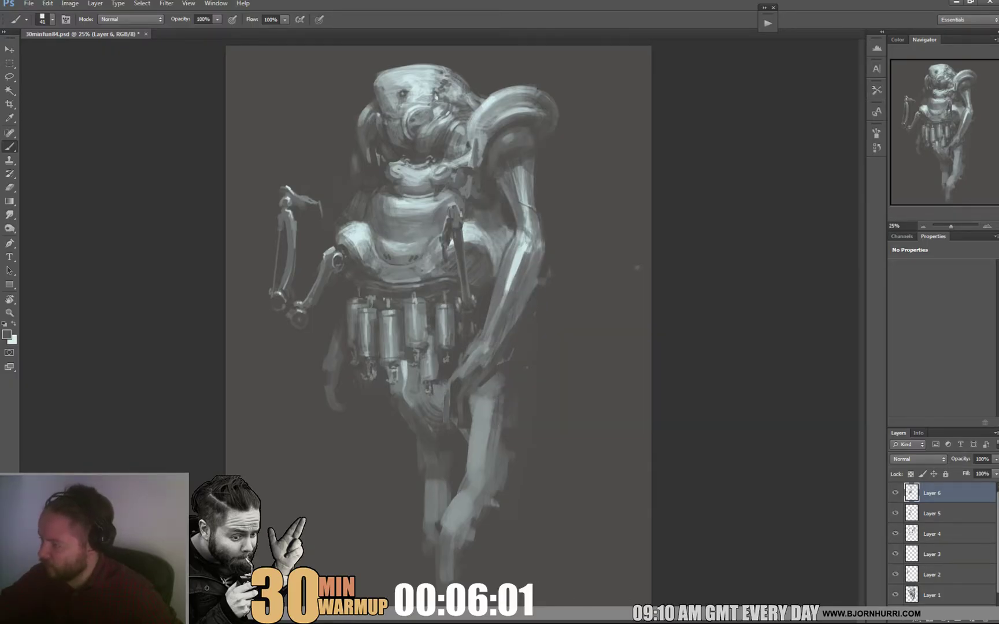
left_click(491, 282, "alt")
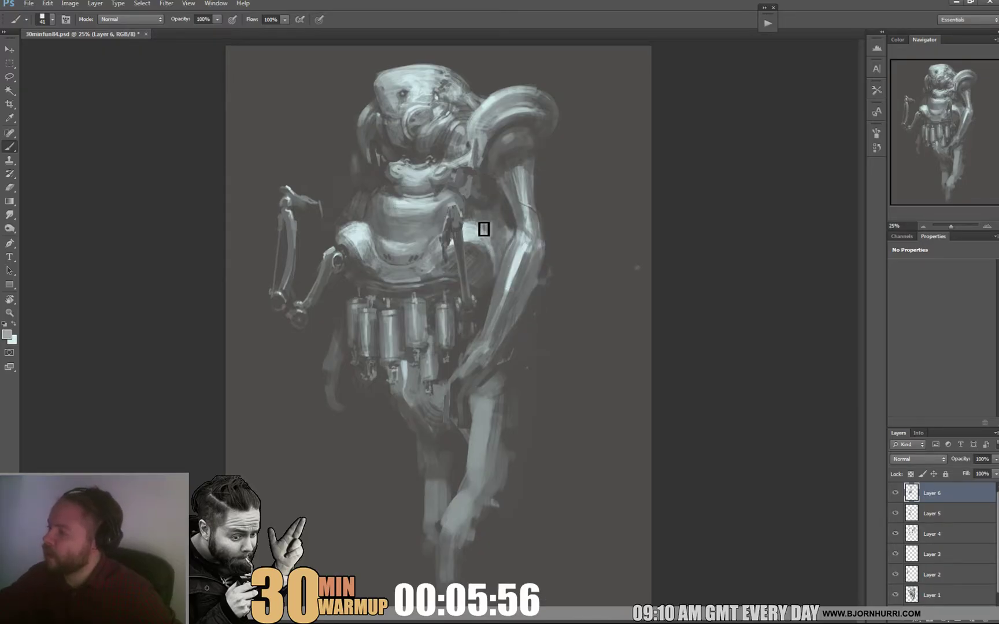
left_click(484, 221, "alt")
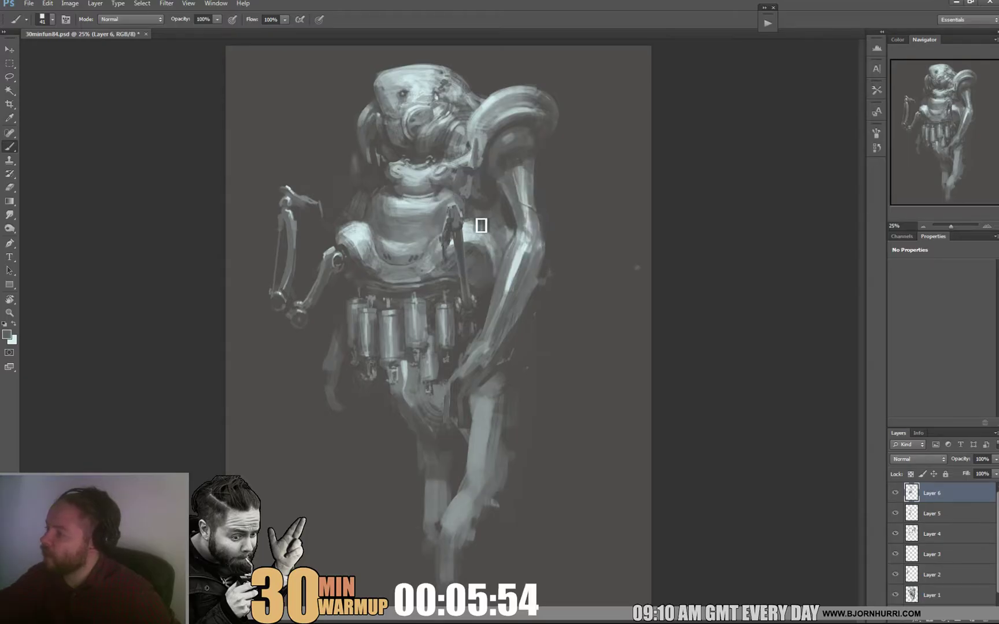
left_click(474, 227, "alt")
left_click(487, 224, "alt")
left_click(474, 228, "alt")
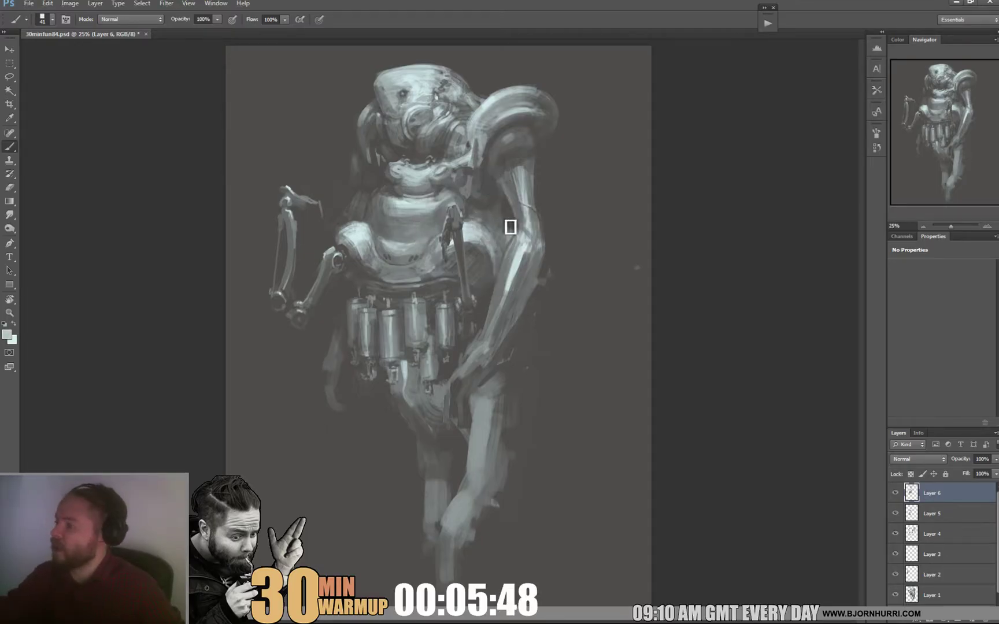
Clean up the upper edge of the rounded hip form with a 20 px brush and sampled greys
right_click(491, 221)
type("20")
key("Return")
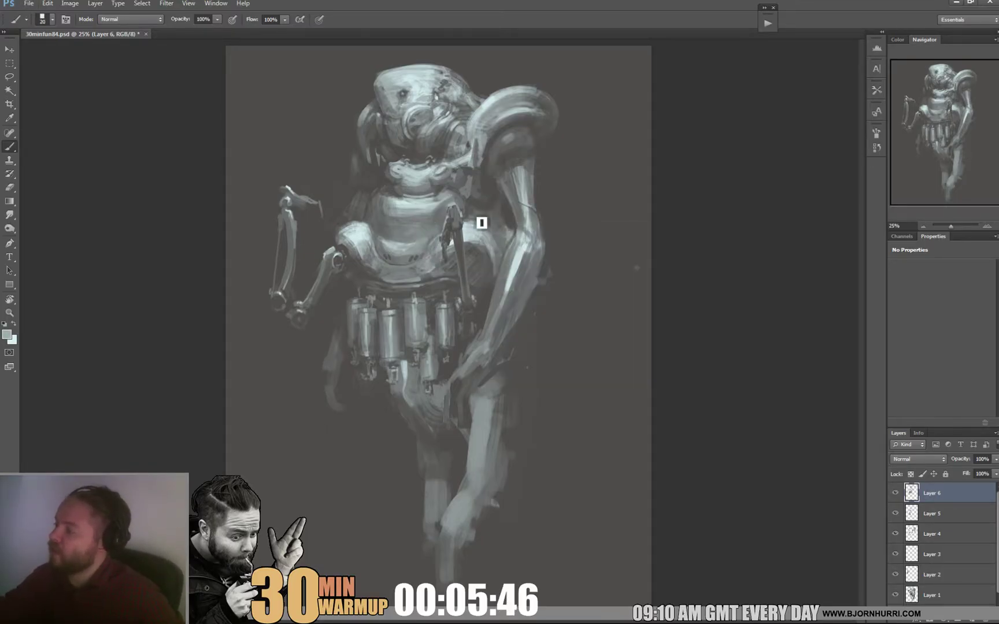
left_click(491, 228, "alt")
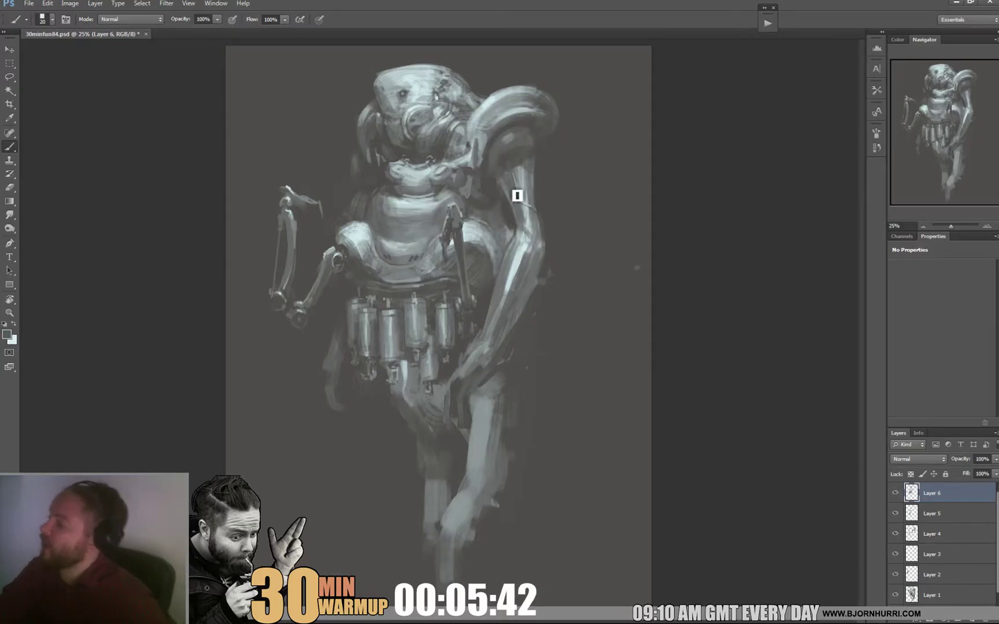
Paint the area between the collar and the large shoulder with a 23 px brush and sampled greys
left_click(473, 153, "alt")
right_click(490, 173)
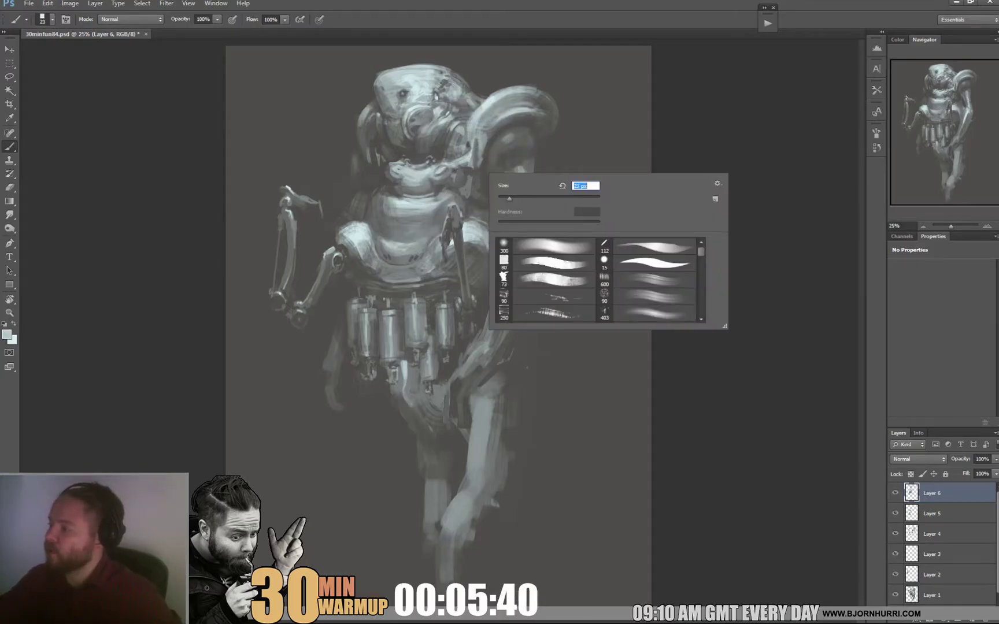
left_click(475, 184)
left_click(473, 179, "alt")
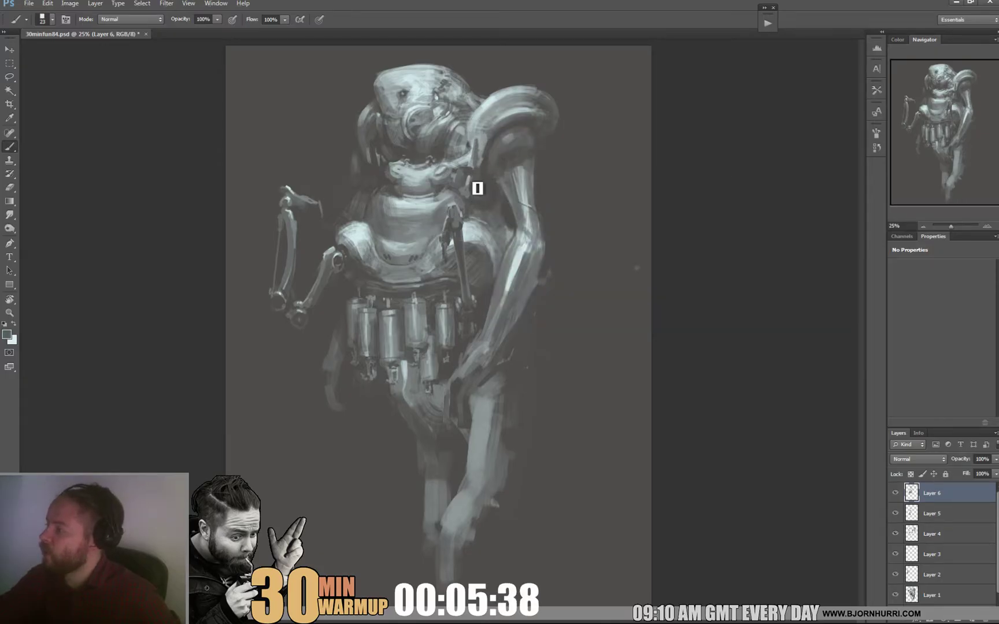
left_click(477, 188, "alt")
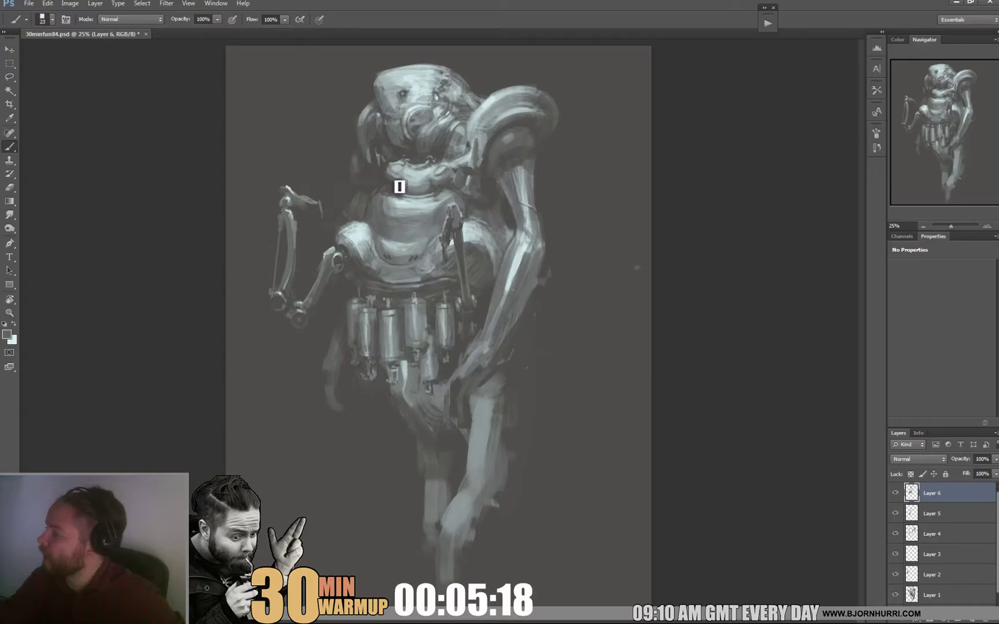
Reshape the collar below the head into rounded forms with the 23 px brush, alternating sampled dark and light greys
left_click(383, 168, "alt")
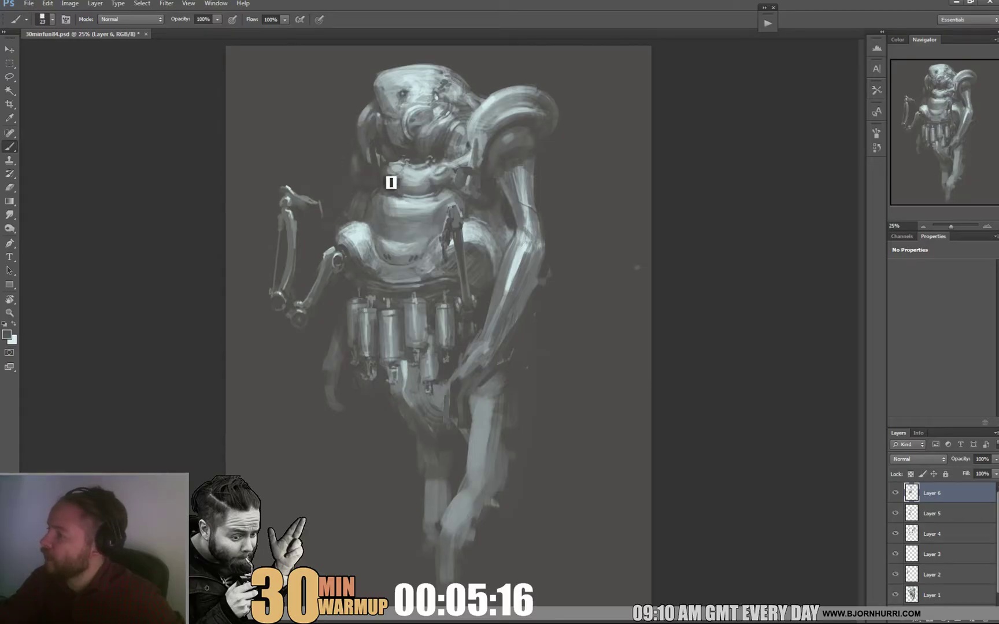
left_click(380, 177, "alt")
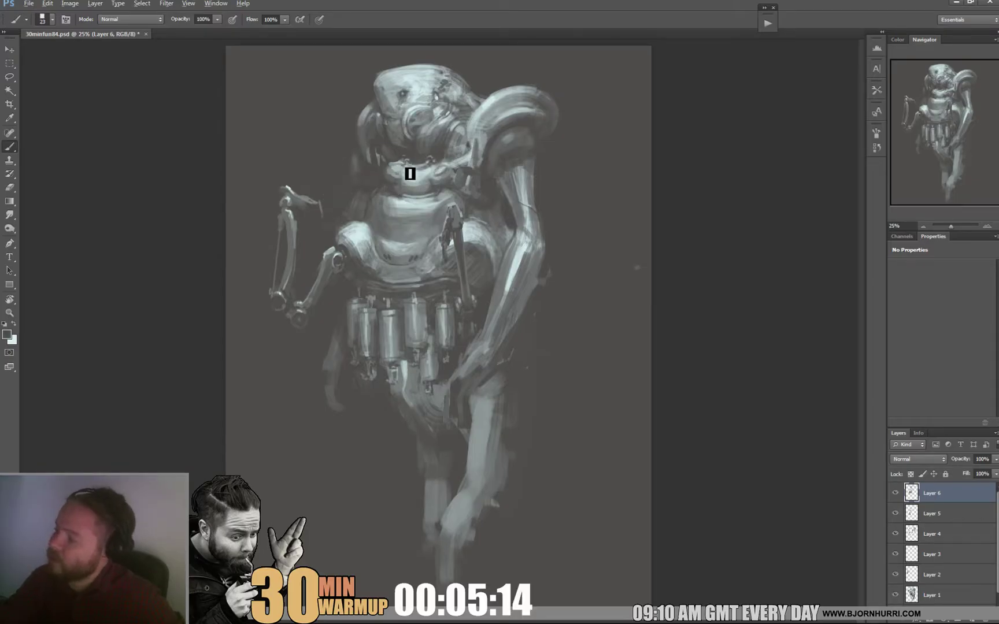
left_click(392, 173, "alt")
left_click(406, 184, "alt")
mouse_move(407, 187)
left_mouse_down()
mouse_move(413, 176)
mouse_move(409, 191)
left_mouse_up()
left_click(414, 177, "alt")
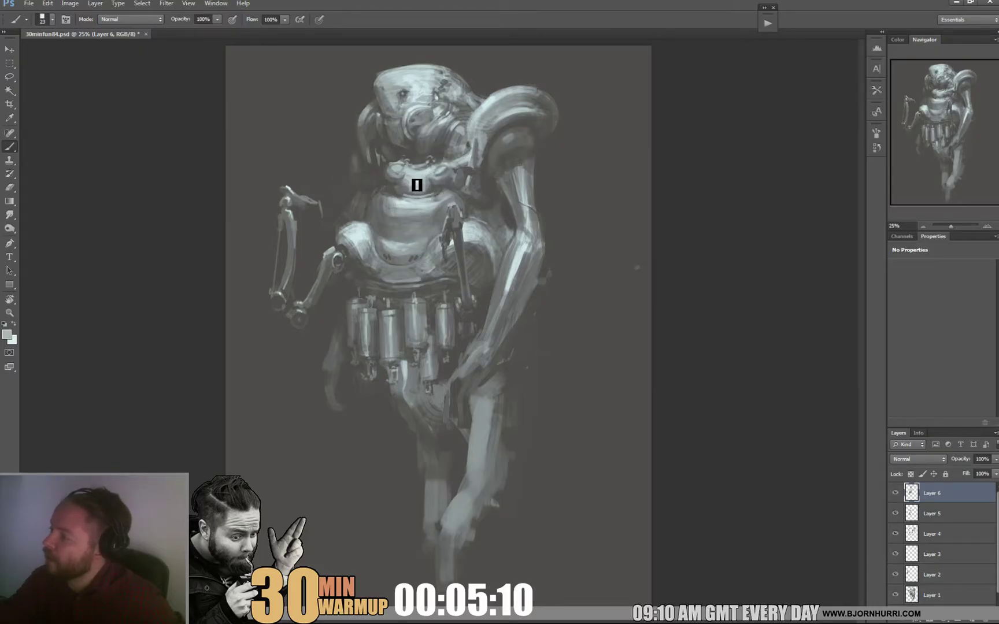
left_click(395, 188, "alt")
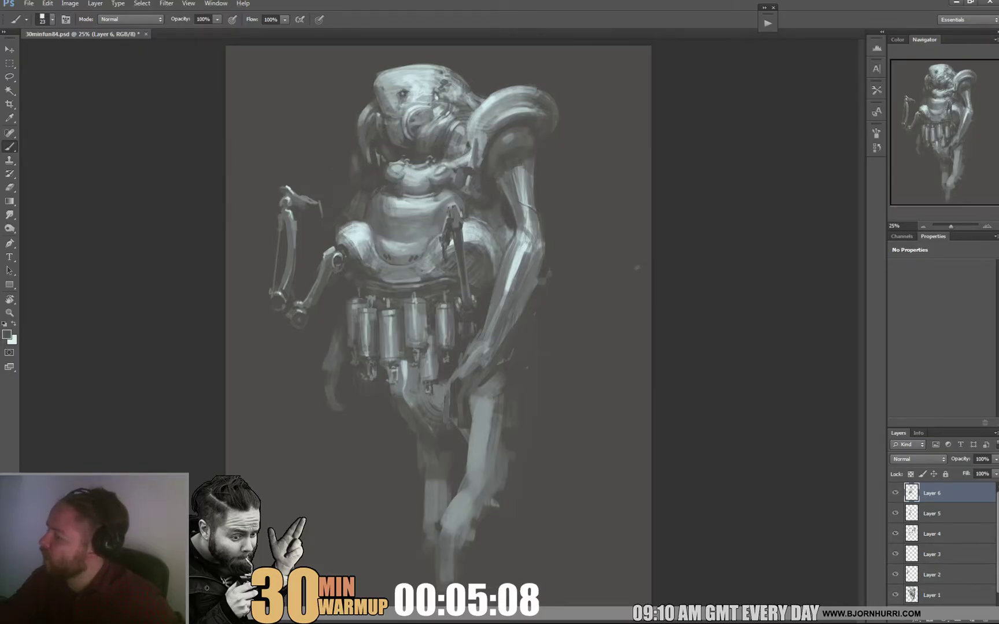
left_click(427, 184, "alt")
left_click(432, 185, "alt")
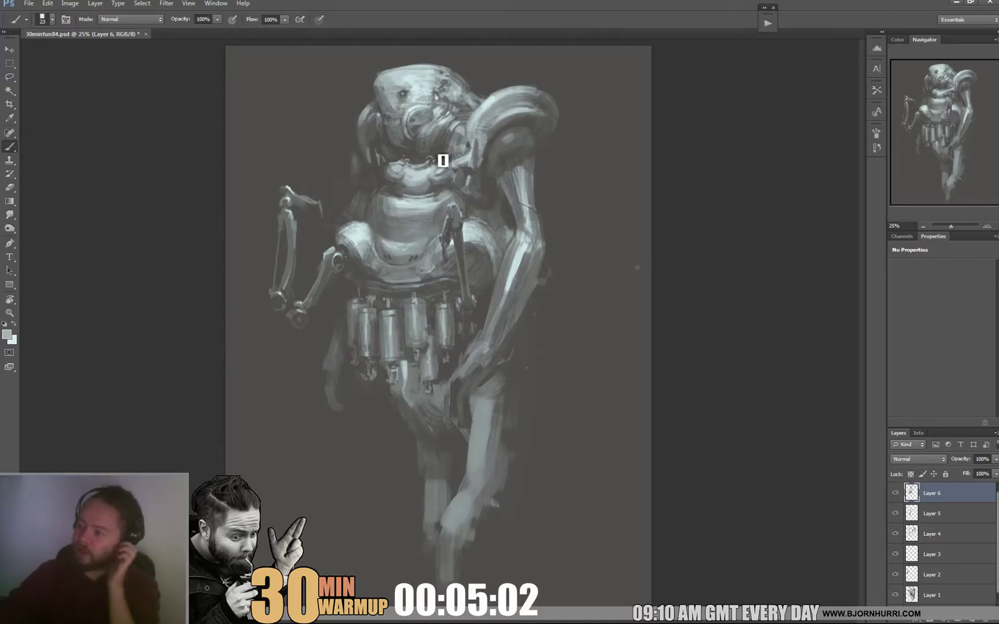
Add fine details to the collar and the small hand of the raised thin arm with a 13 px brush
right_click(412, 173)
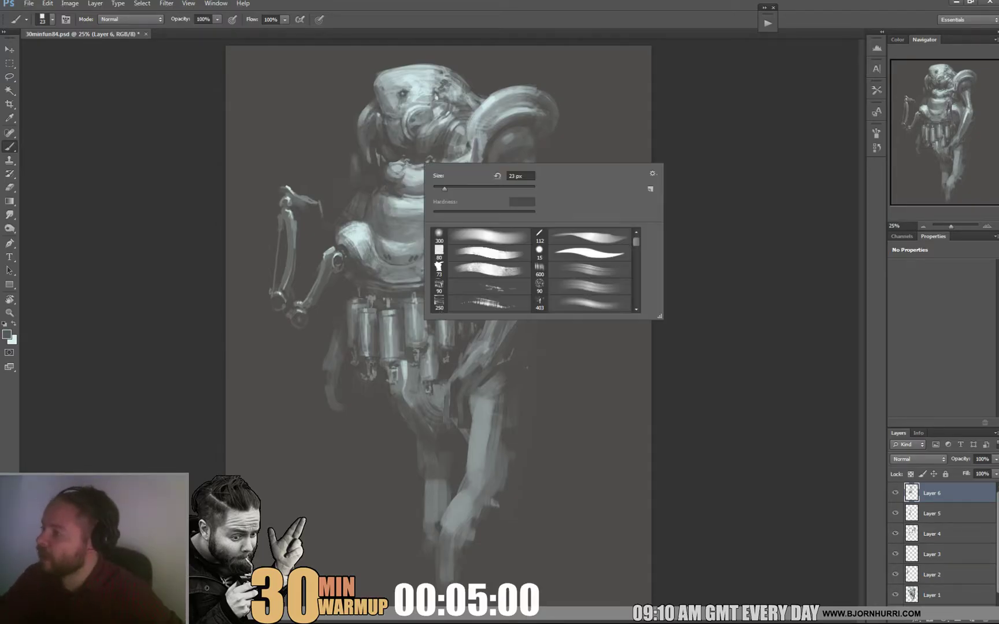
key("Return")
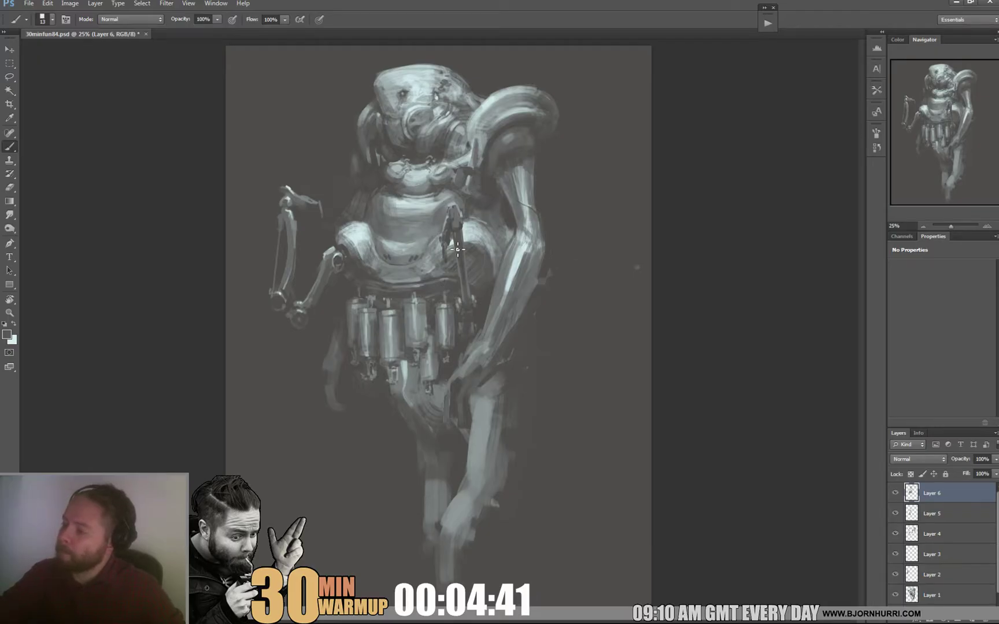
left_click(305, 198, "alt")
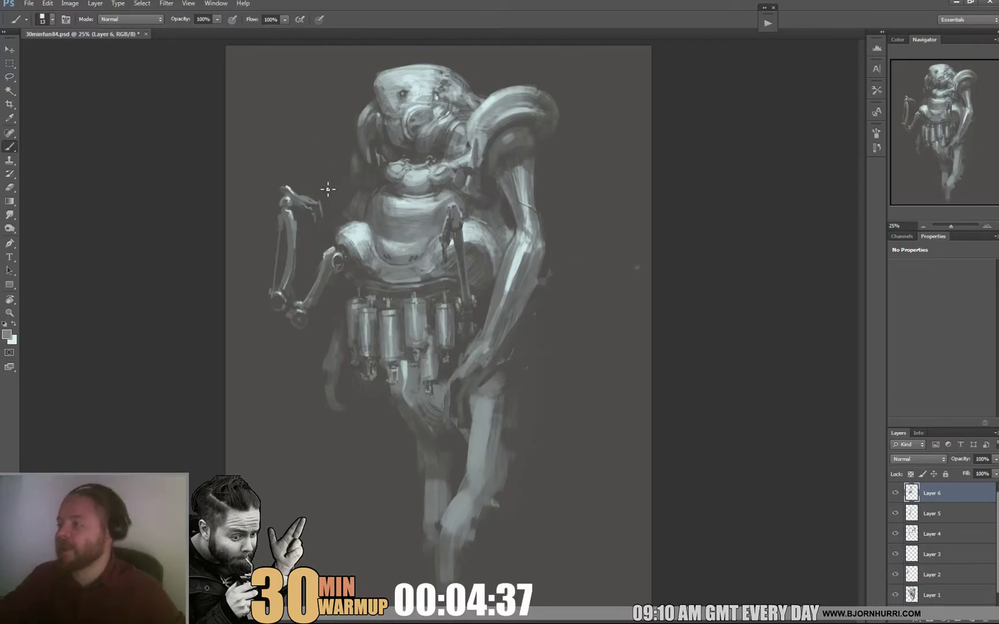
Flip the whole canvas horizontally
left_click(70, 4)
mouse_move(136, 102)
left_click(229, 140)
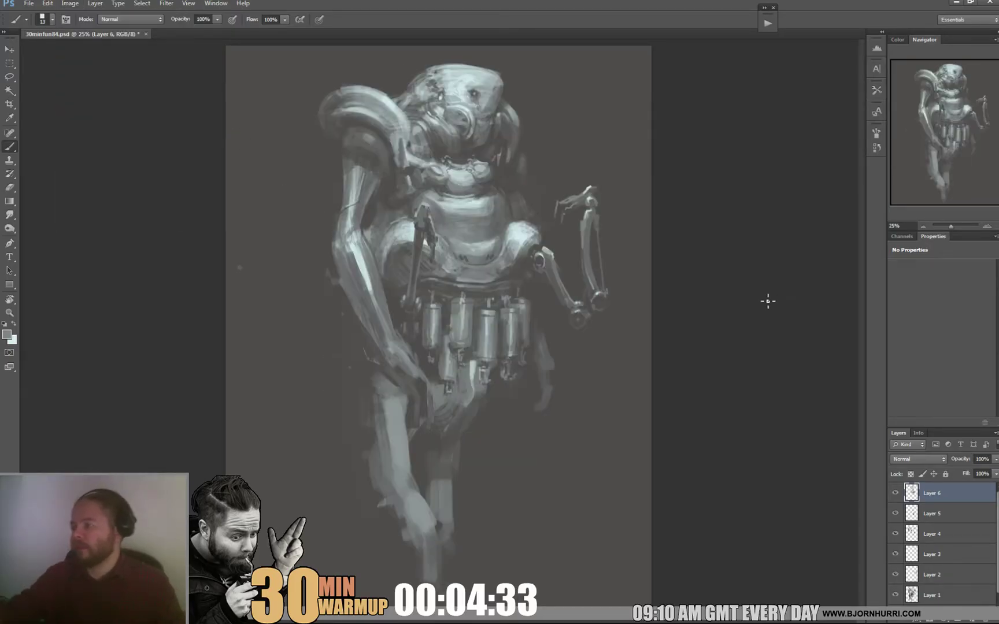
Paint the front leg's ankle and foot in sampled grey, starting with a 112 px brush and refining with a 39 px brush
mouse_move(568, 418)
left_mouse_down()
mouse_move(562, 379)
mouse_move(523, 321)
mouse_move(521, 336)
left_mouse_up()
right_click(485, 313)
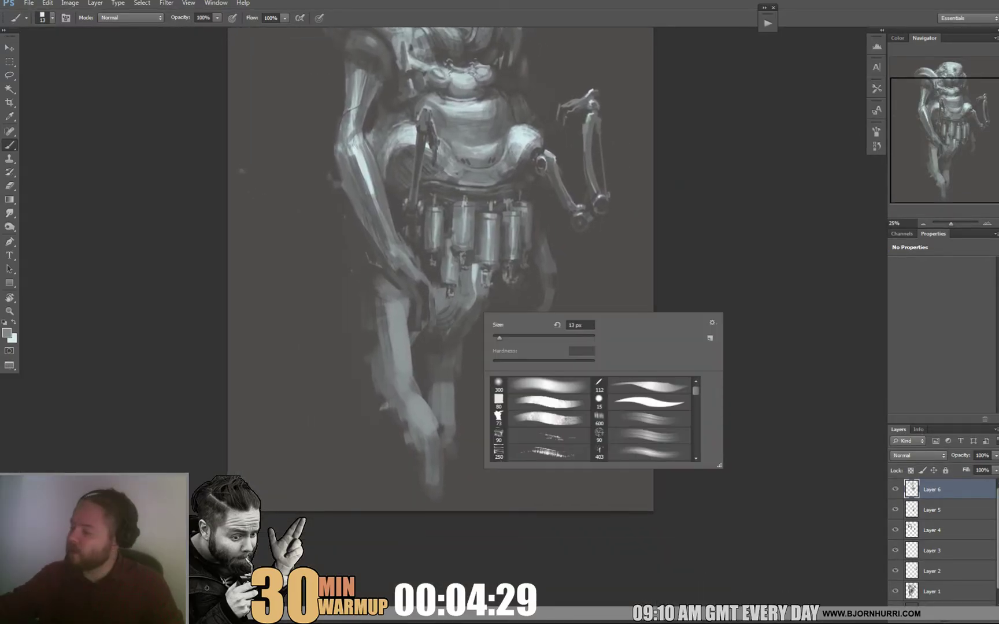
left_click(548, 336)
left_click(417, 451, "alt")
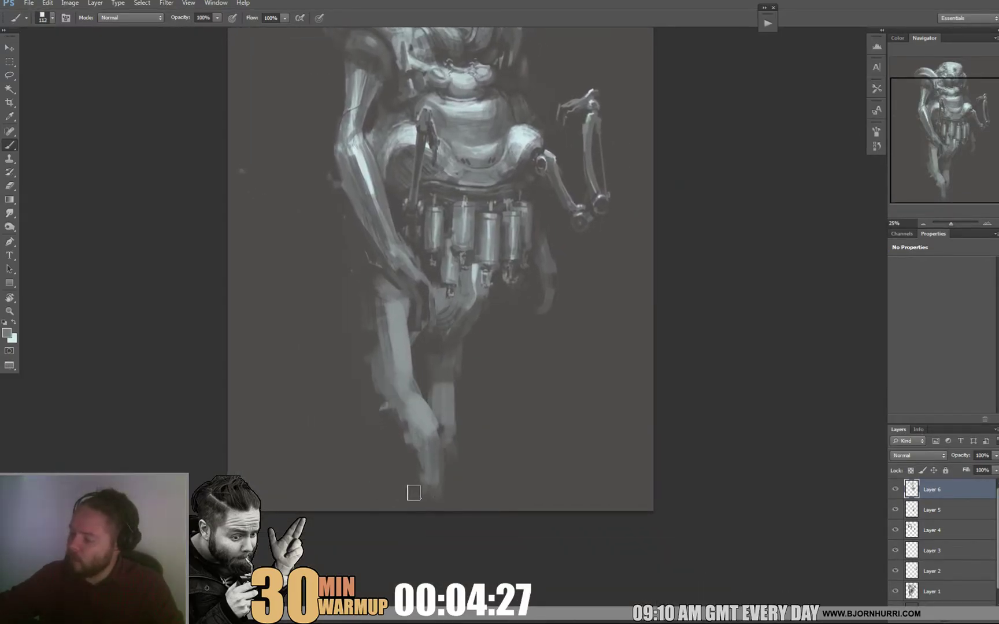
right_click(442, 491)
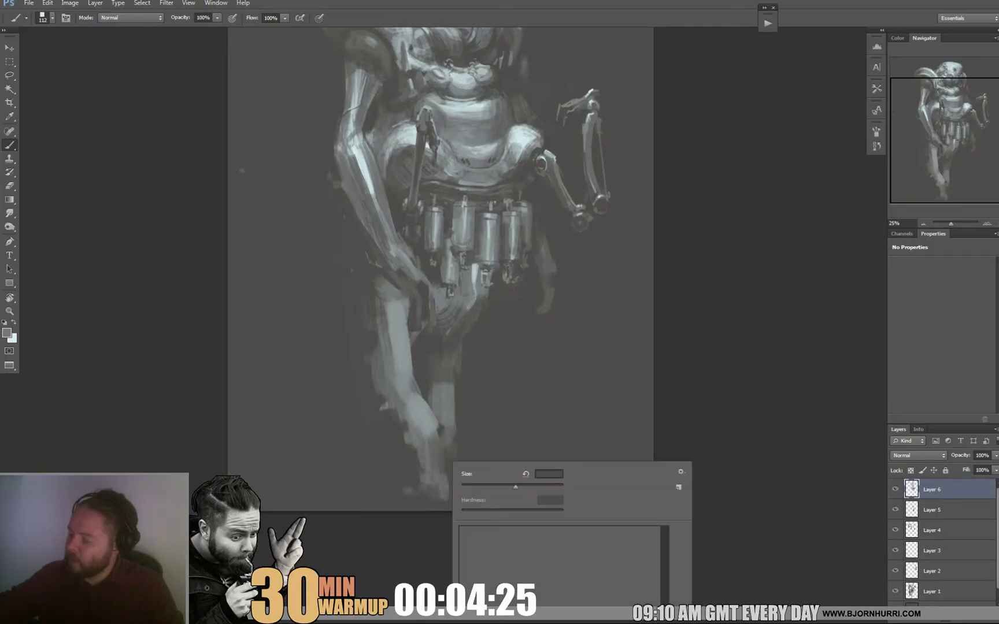
type("39")
key("Return")
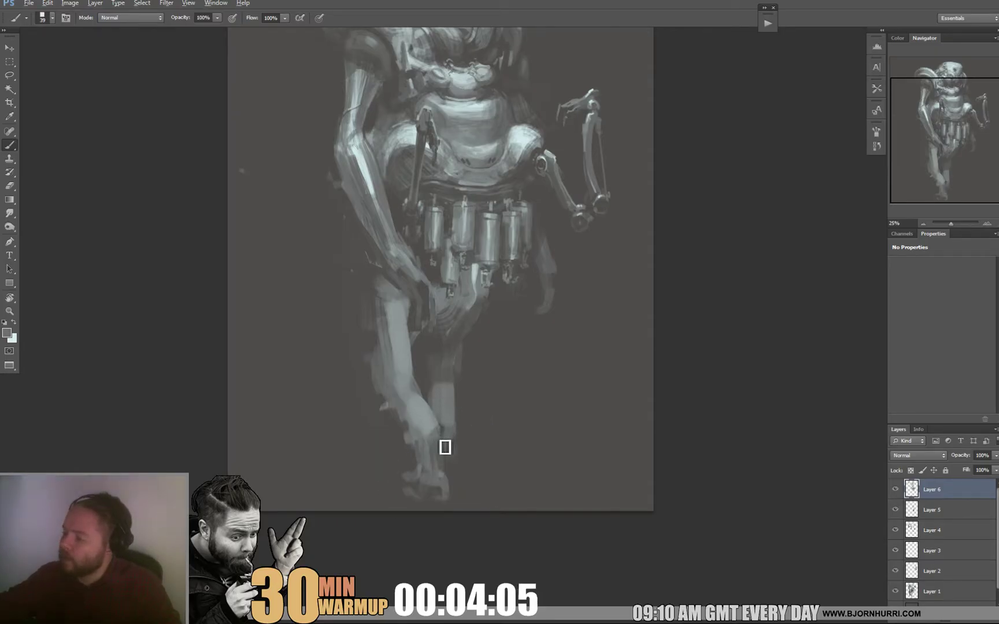
Build up the front thigh and knee with a larger brush and greys sampled from the leg
right_click(426, 376)
key("Return")
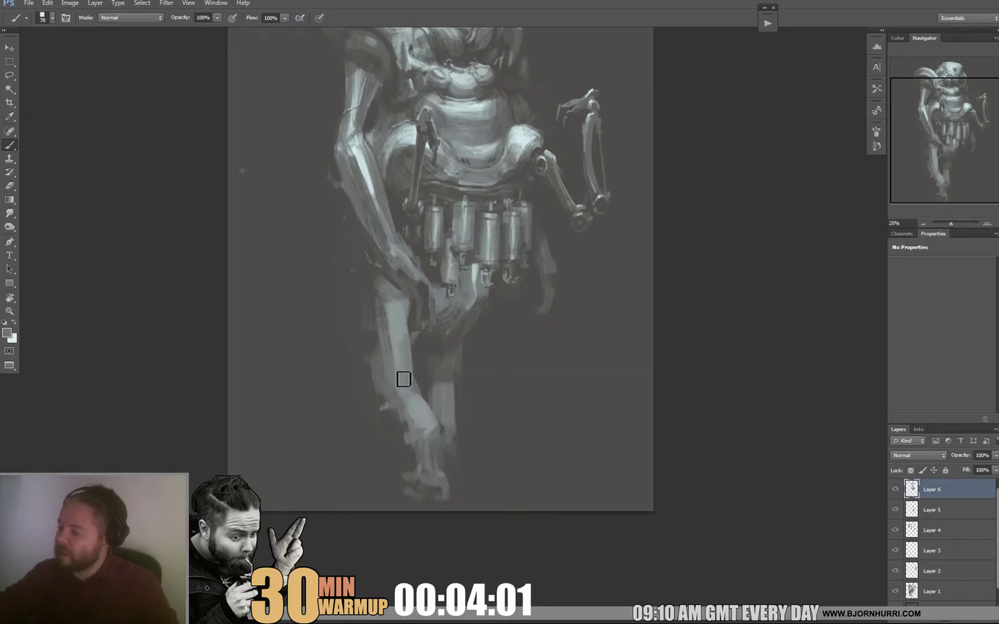
left_click(391, 324, "alt")
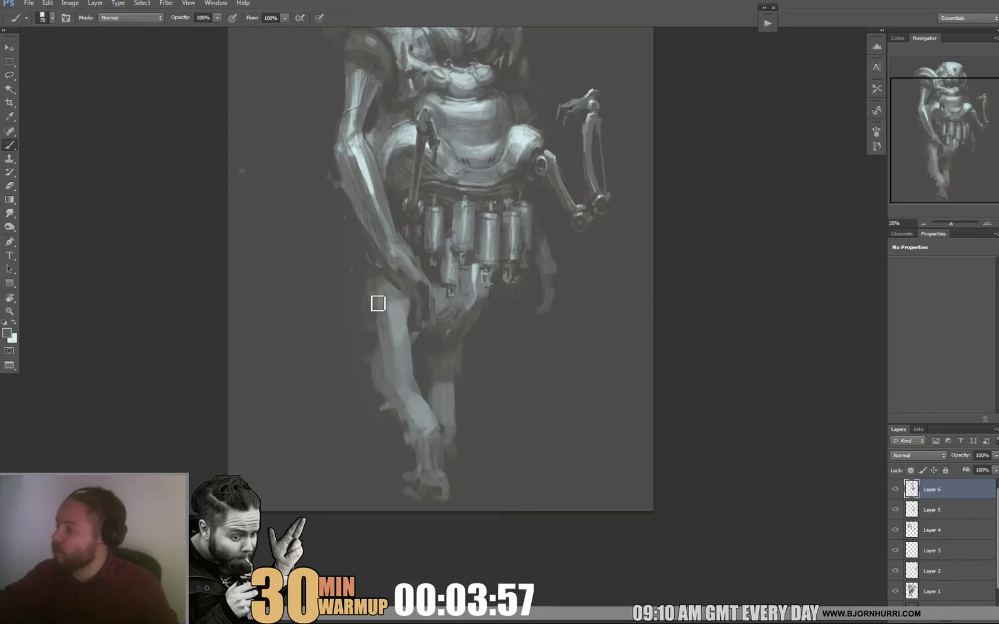
left_click(390, 332, "alt")
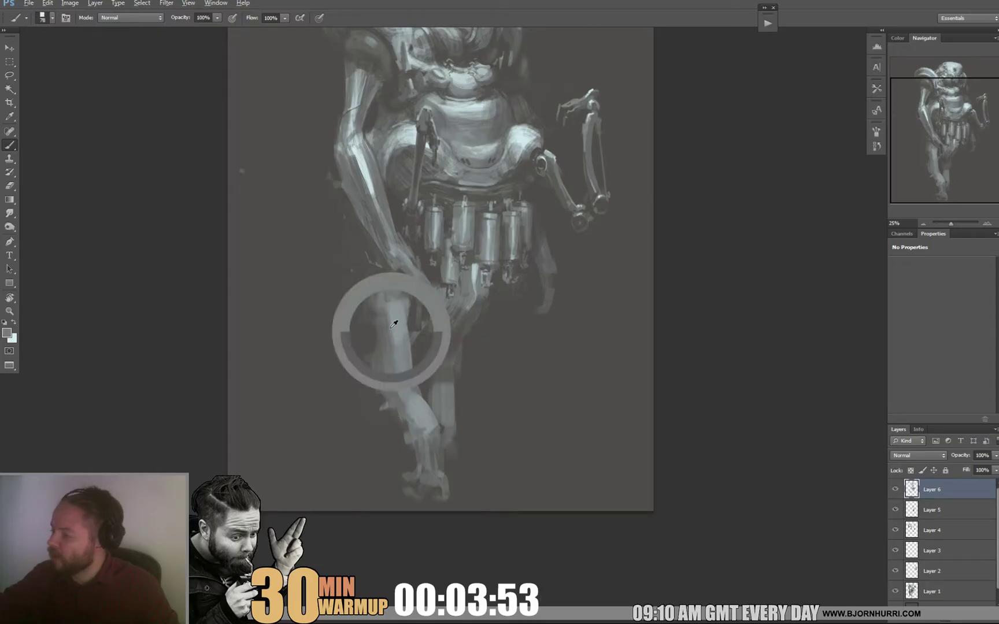
Refine the front thigh with a 52 px brush and add a bright vertical highlight in sampled light grey
left_click_drag(493, 302, 478, 288)
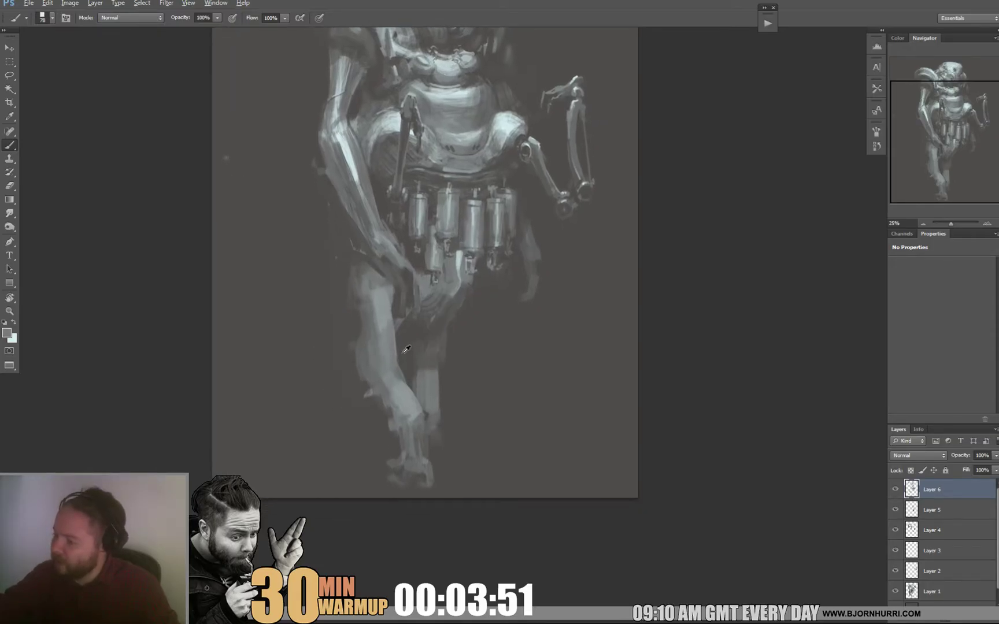
right_click(413, 337)
left_click_drag(462, 361, 448, 361)
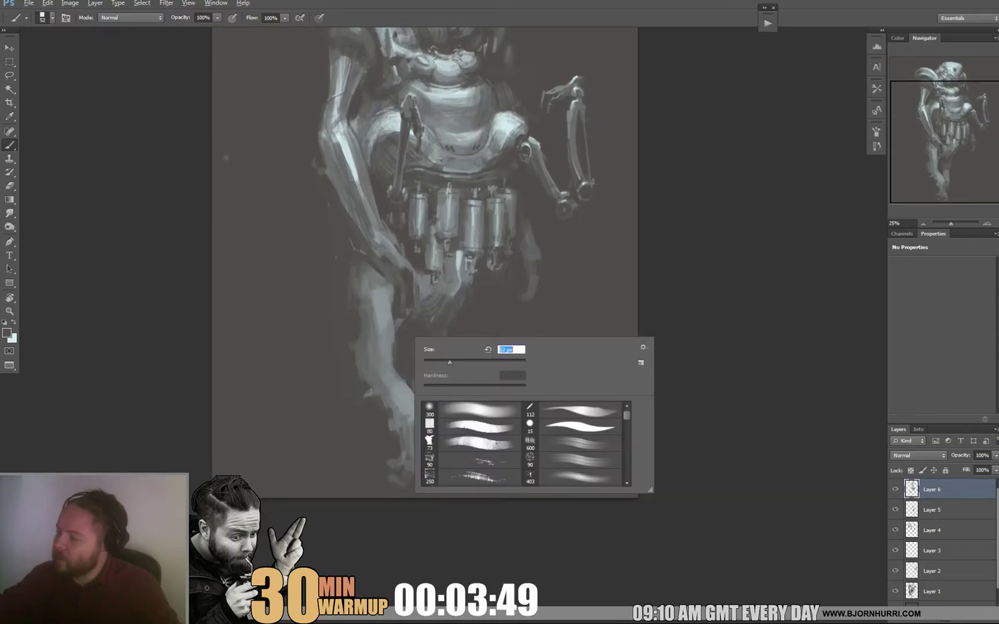
left_click(386, 288, "alt")
mouse_move(392, 301)
left_mouse_down()
mouse_move(390, 345)
mouse_move(385, 290)
mouse_move(383, 312)
left_mouse_up()
left_click(397, 304, "alt")
left_click(453, 92, "alt")
left_click_drag(384, 355, 383, 368)
Extend the front leg's highlight with a 24 px brush and add a dark band with a bright glint below the knee
right_click(402, 359)
type("24")
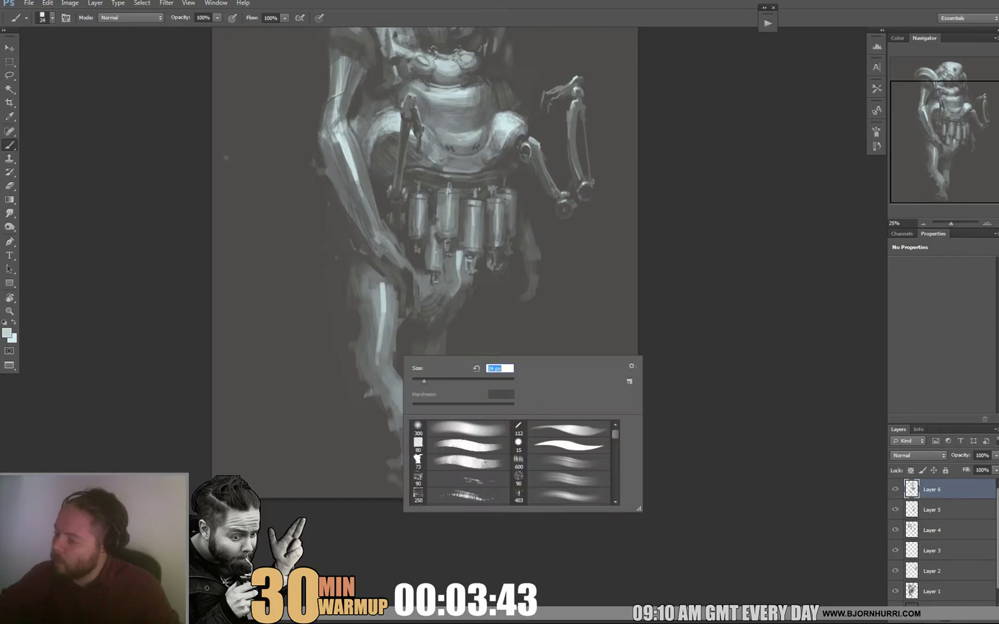
key("Return")
left_click_drag(477, 336, 460, 306)
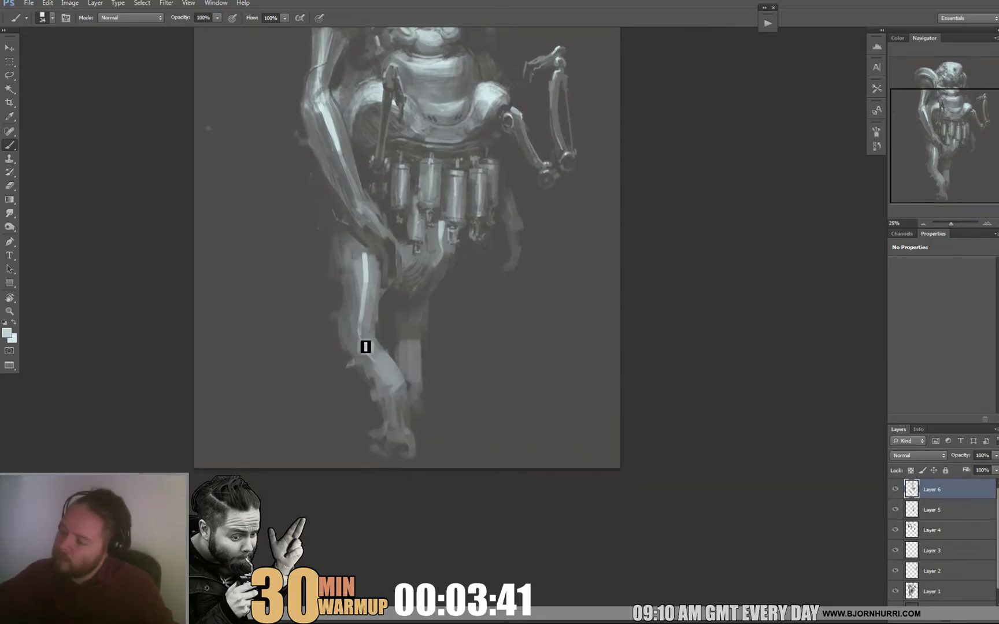
left_click_drag(369, 373, 394, 363)
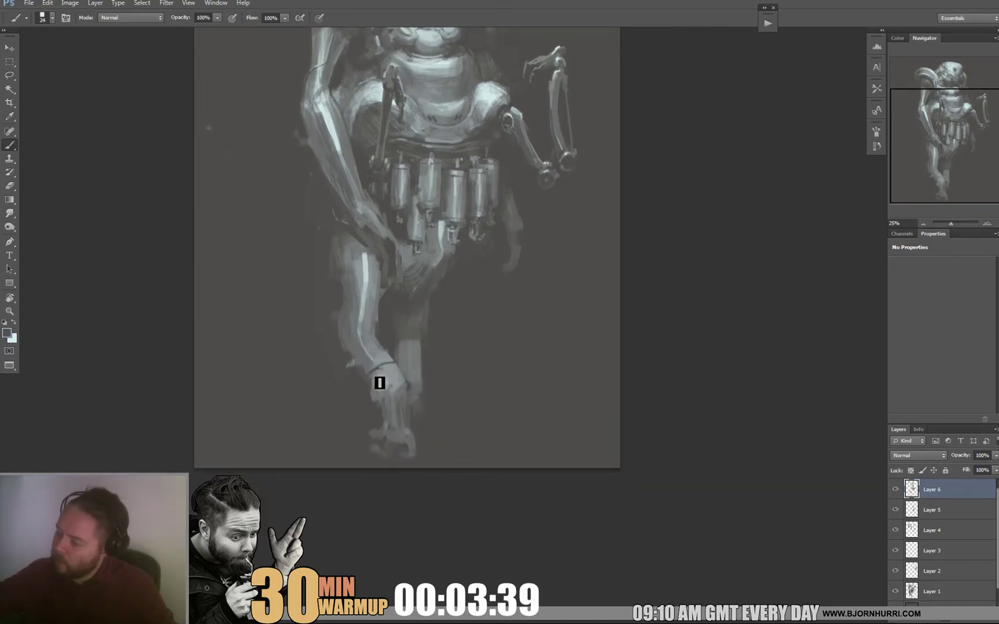
left_click(364, 275, "alt")
left_click_drag(376, 369, 381, 366)
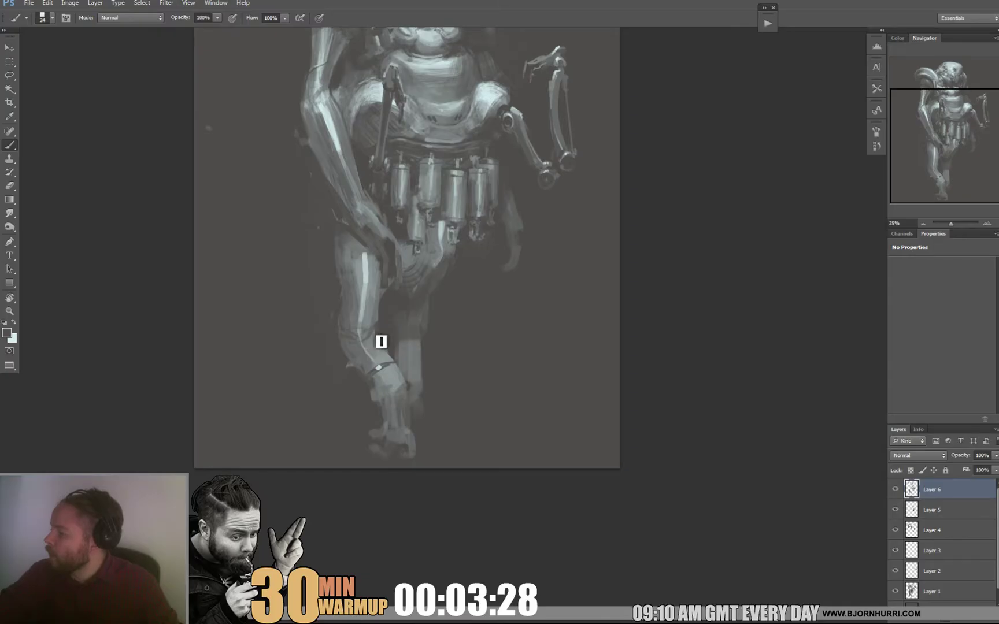
left_click_drag(465, 295, 441, 304)
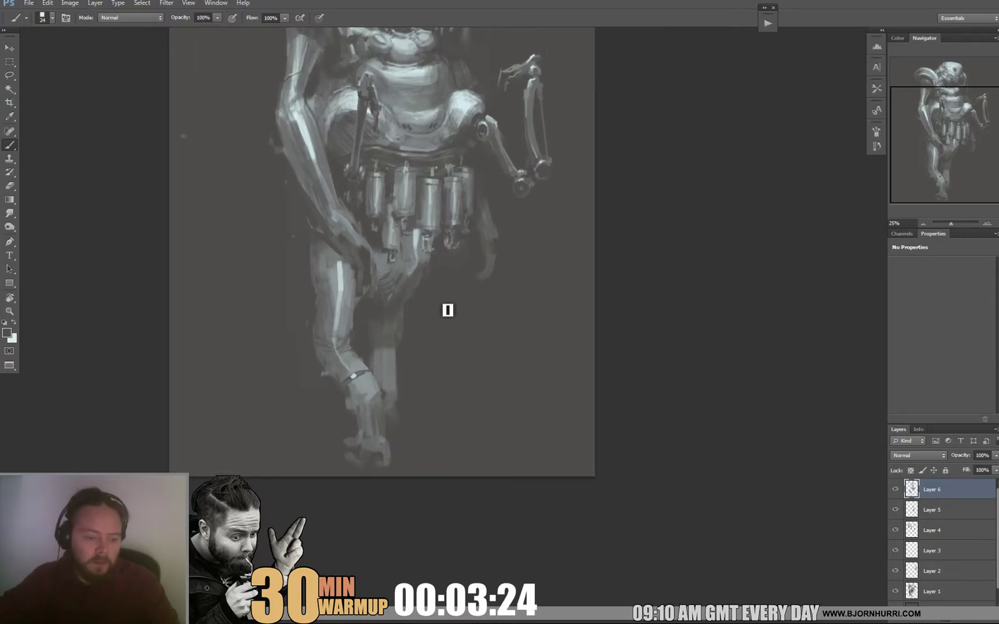
left_click_drag(461, 311, 467, 319)
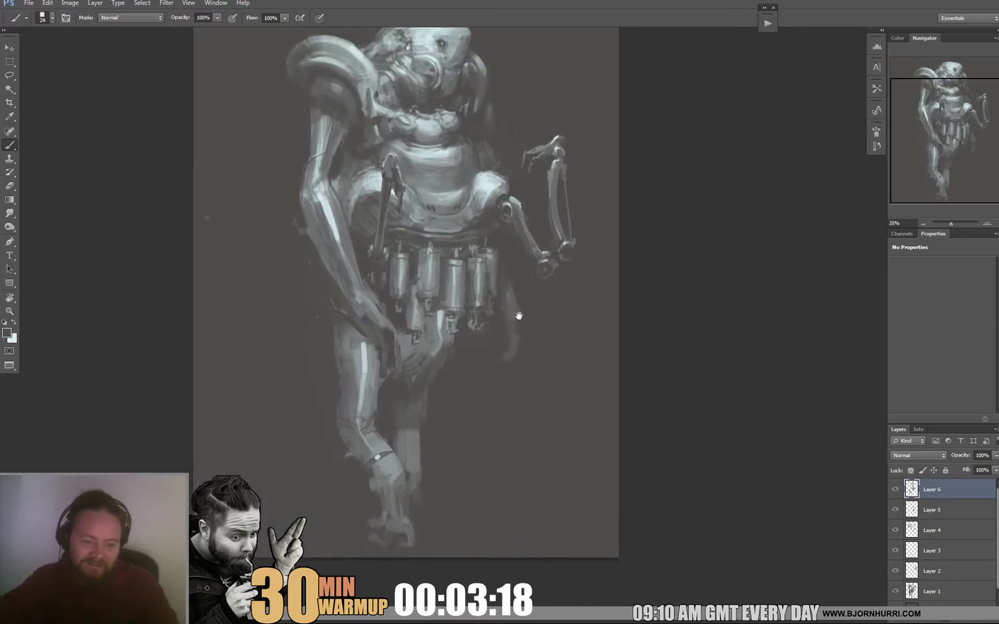
left_click_drag(519, 317, 530, 291)
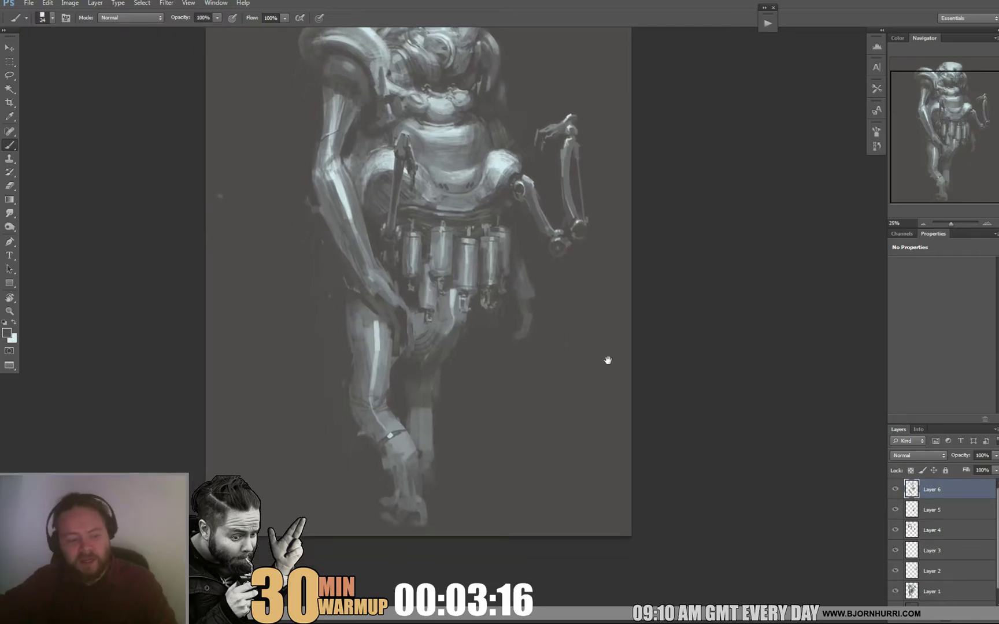
left_click_drag(531, 317, 532, 315)
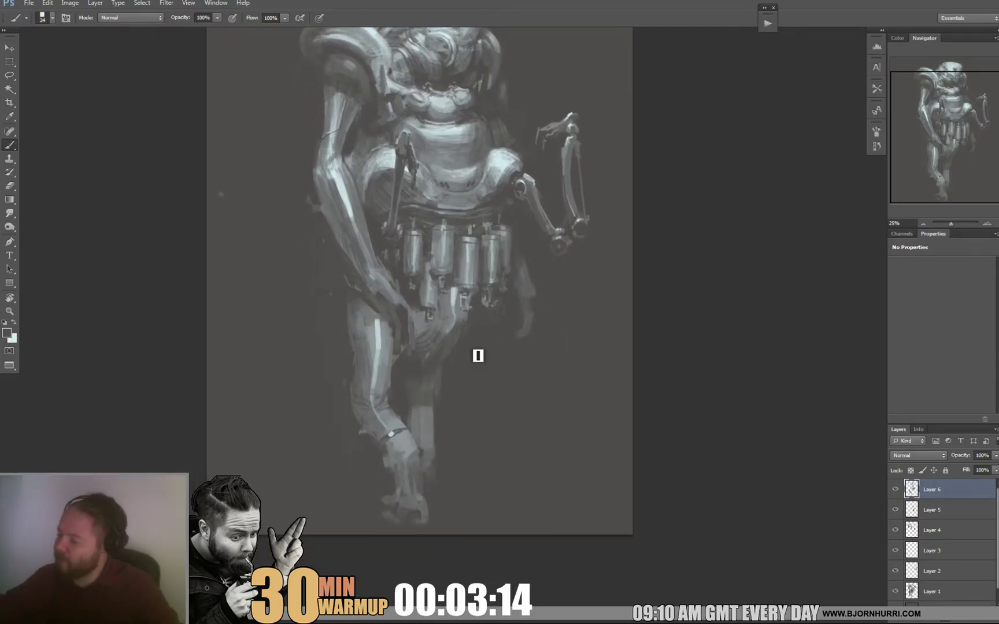
Paint the rear leg's lower shin and foot with a 30 px brush and sampled greys
right_click(412, 322)
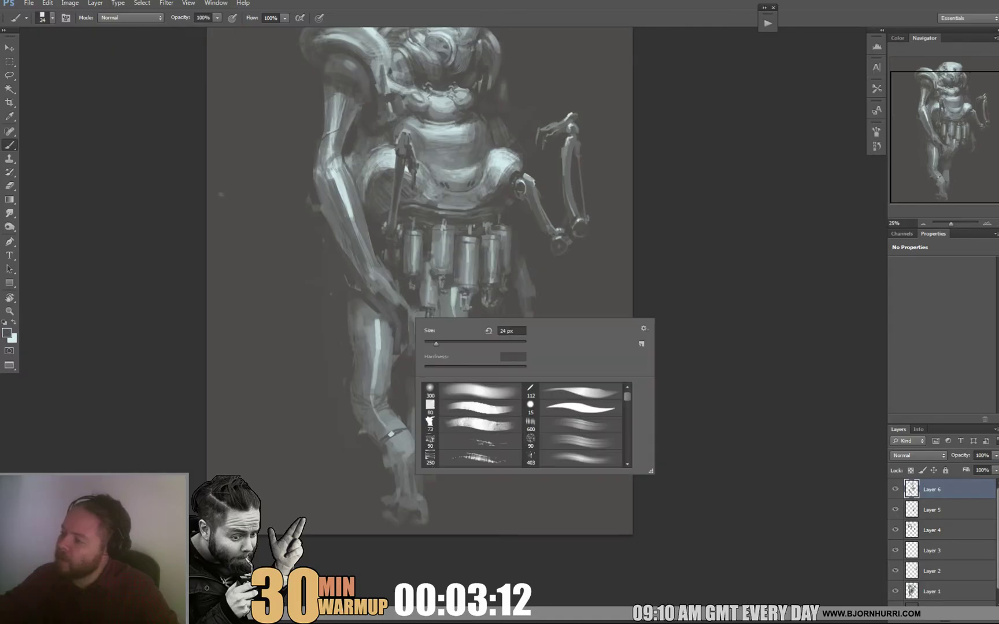
type("99")
key("Return")
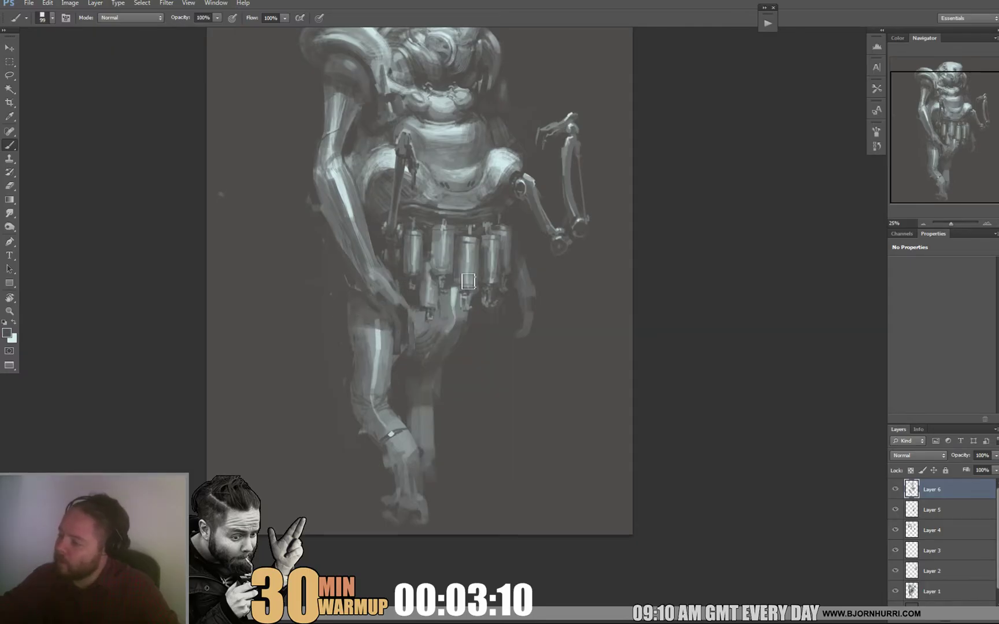
left_click(375, 334, "alt")
right_click(464, 379)
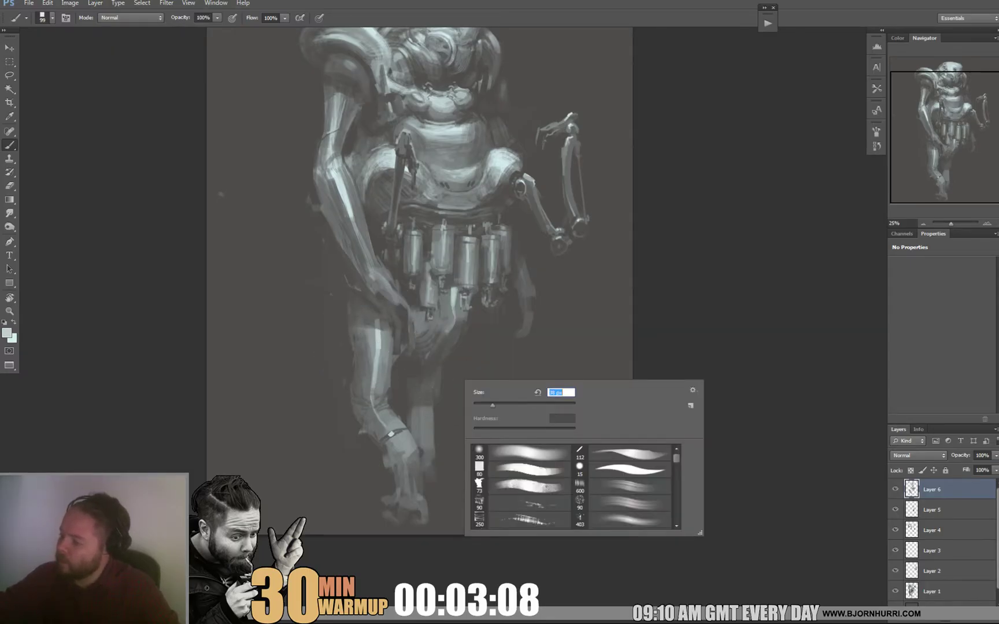
type("30")
key("Return")
mouse_move(425, 413)
left_mouse_down()
mouse_move(428, 463)
mouse_move(446, 494)
left_mouse_up()
left_click(426, 468, "alt")
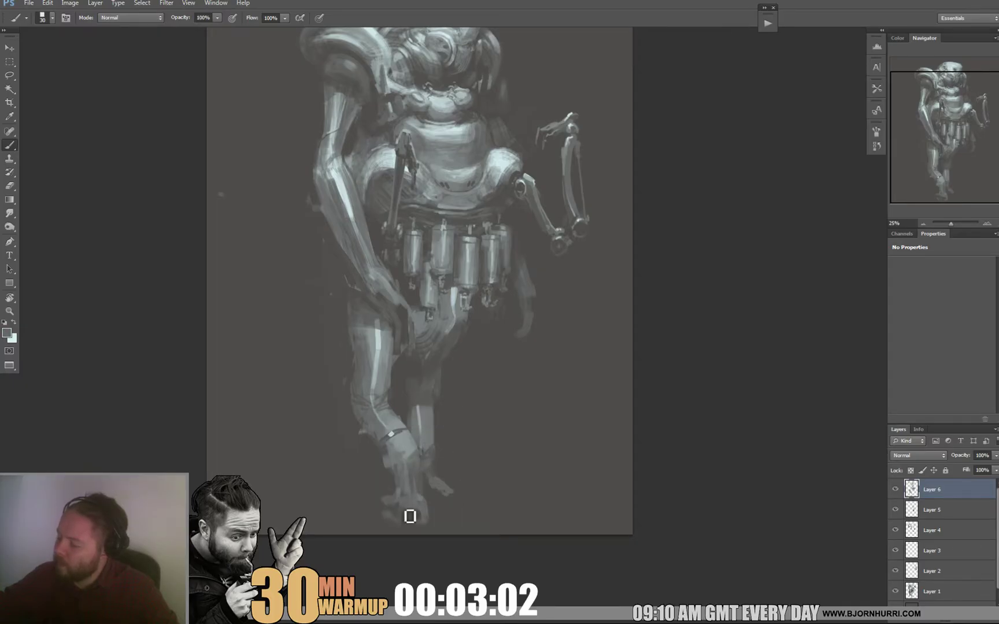
Stamp a merged copy of the whole painting onto a new layer and scale it down to about 88%
left_click_drag(715, 270, 678, 328)
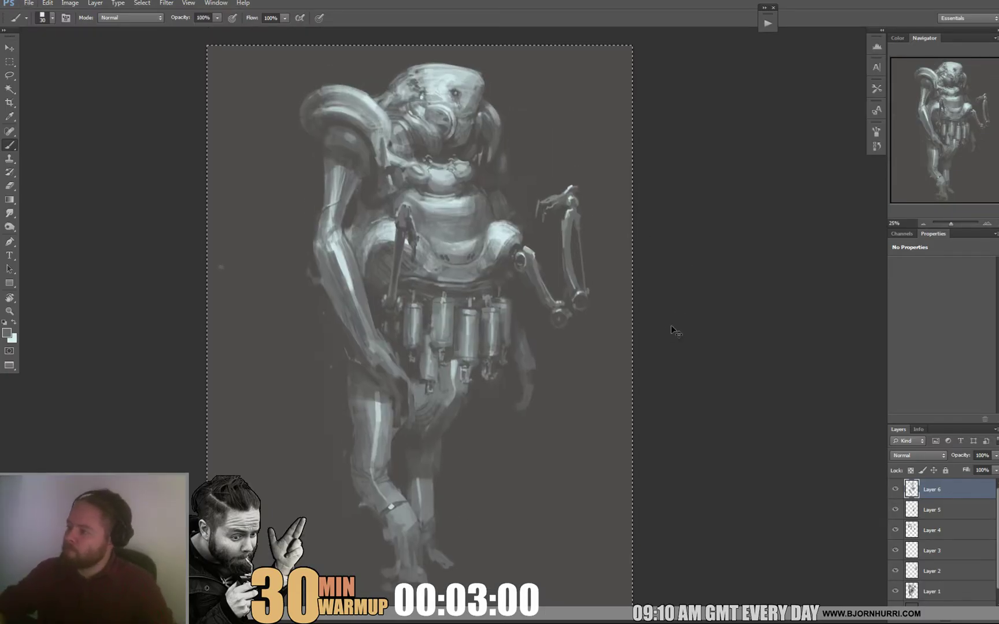
key("ctrl+shift+alt+e")
key("ctrl+t")
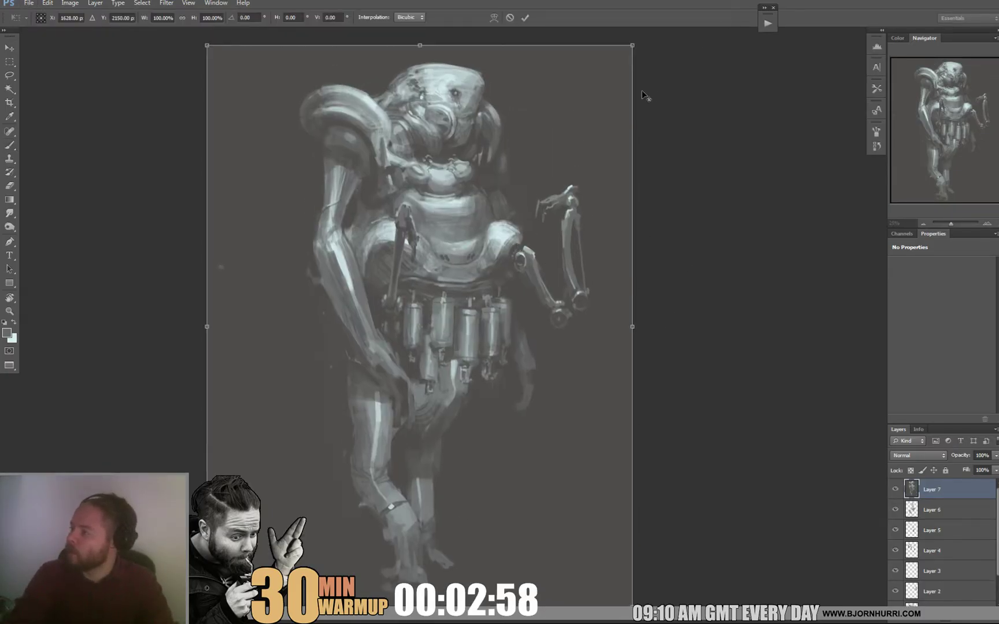
mouse_move(636, 44)
left_mouse_down()
mouse_move(613, 138)
mouse_move(575, 170)
mouse_move(581, 156)
left_mouse_up()
left_click_drag(525, 299, 525, 277)
key("Return")
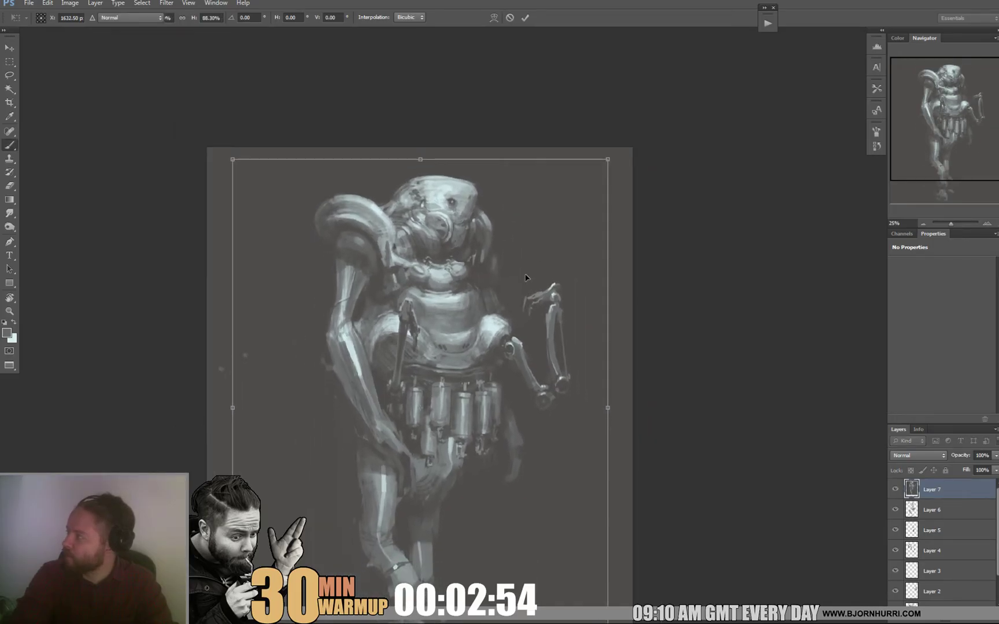
Try to nudge the scaled-down robot slightly up and to the left
scroll(481, 406, "down", 1)
key("v")
mouse_move(447, 465)
left_mouse_down()
mouse_move(489, 461)
mouse_move(437, 455)
left_mouse_up()
key("ctrl+z")
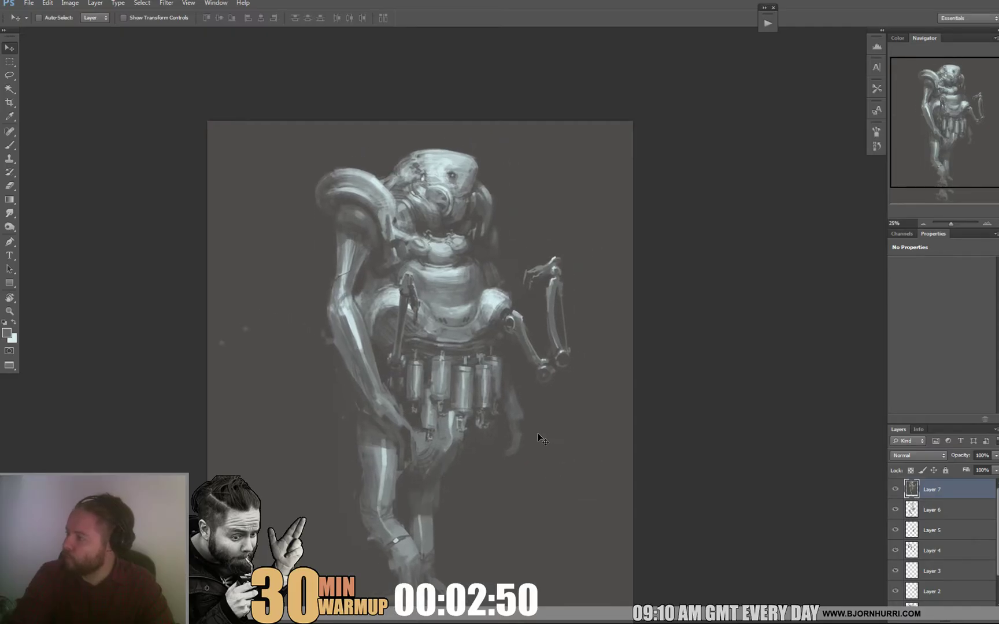
Paint over the leftover duplicate feet below the scaled robot with a 453 px brush in the background grey
left_click_drag(496, 434, 510, 338)
key("b")
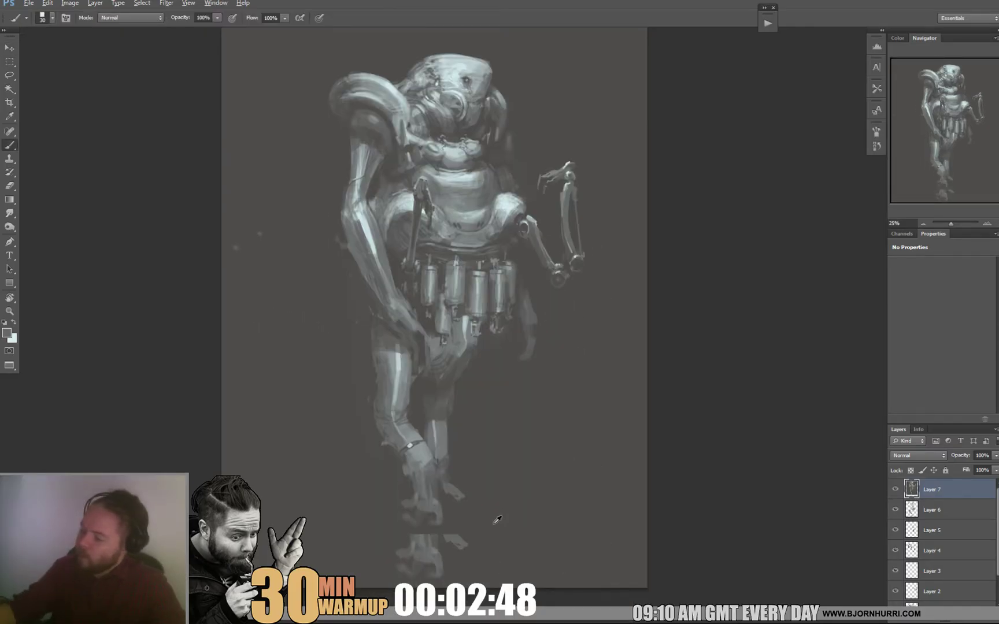
right_click(523, 520)
left_click_drag(546, 493, 614, 493)
mouse_move(487, 544)
left_mouse_down()
mouse_move(373, 550)
mouse_move(497, 538)
mouse_move(387, 547)
mouse_move(426, 538)
mouse_move(389, 534)
left_mouse_up()
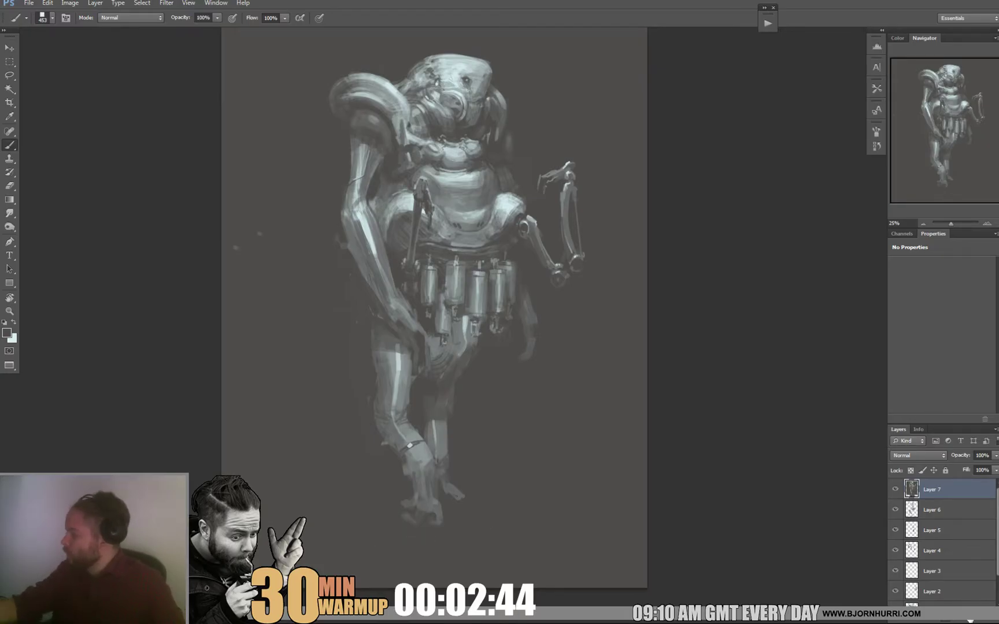
Add a new layer and place a soft light glow at the feet with a 1057 px round brush in a colour sampled from the head
left_click(970, 622)
left_click(460, 67, "alt")
left_click_drag(502, 407, 497, 354)
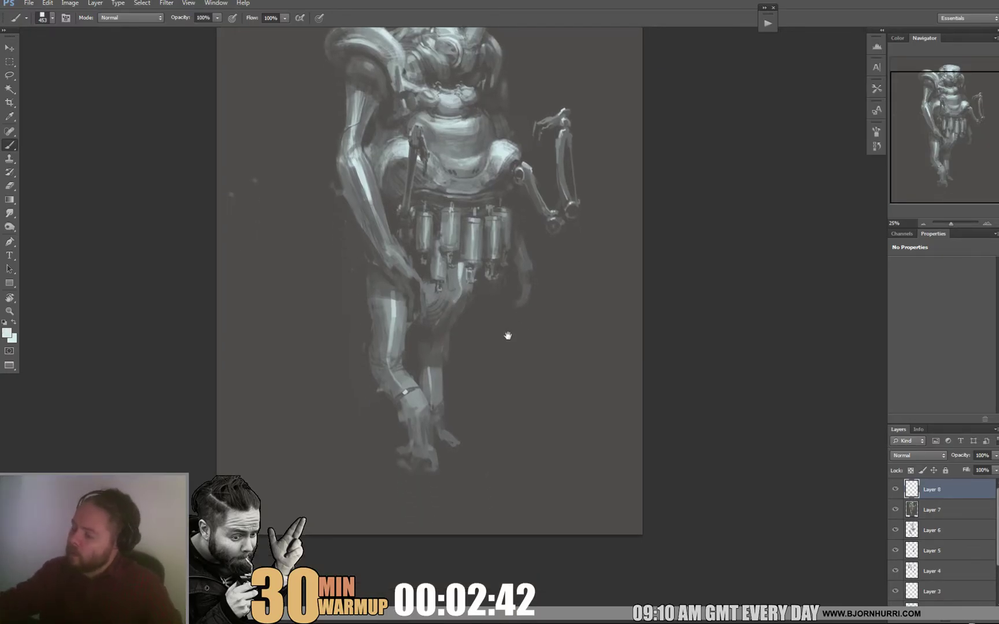
right_click(486, 393)
left_click(501, 463)
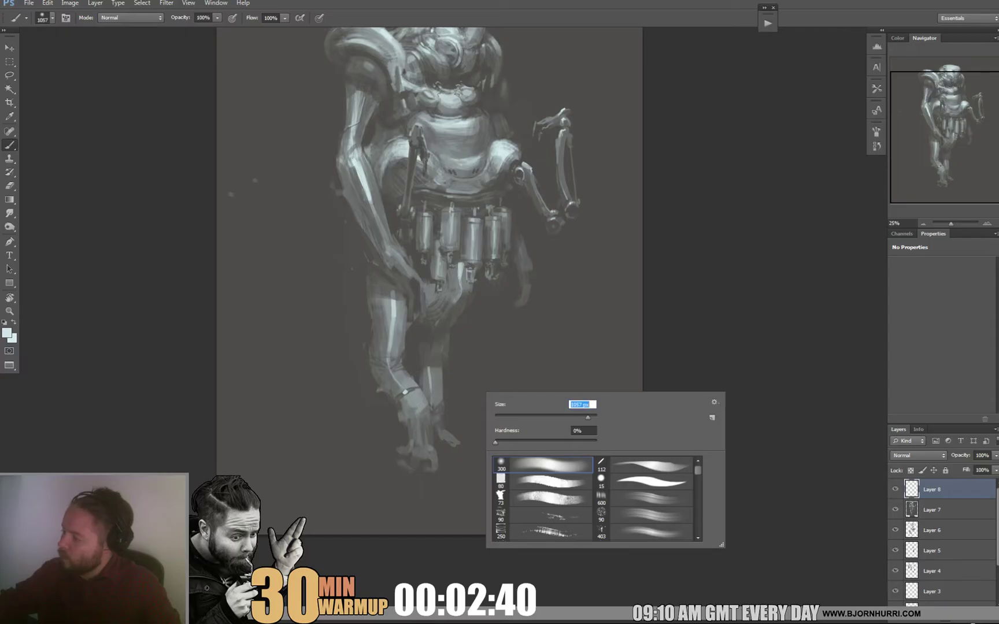
key("Return")
left_click(435, 377)
Stretch and flatten the glow into a wide pool of light on the ground beneath the feet
key("ctrl+t")
left_click_drag(446, 265, 446, 301)
left_click_drag(545, 454, 699, 560)
left_click_drag(560, 284, 561, 385)
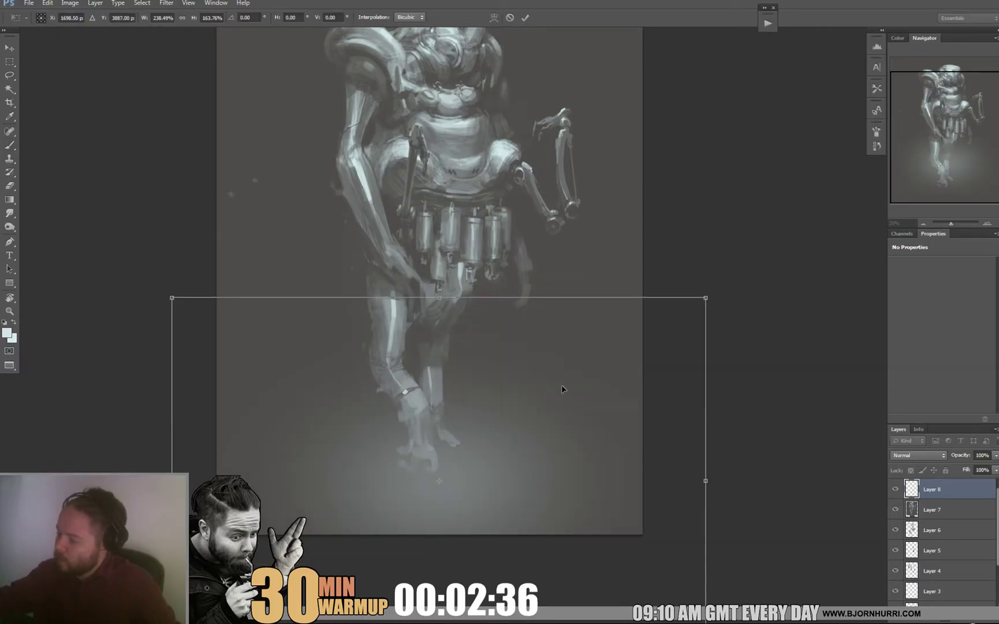
left_click_drag(440, 298, 446, 381)
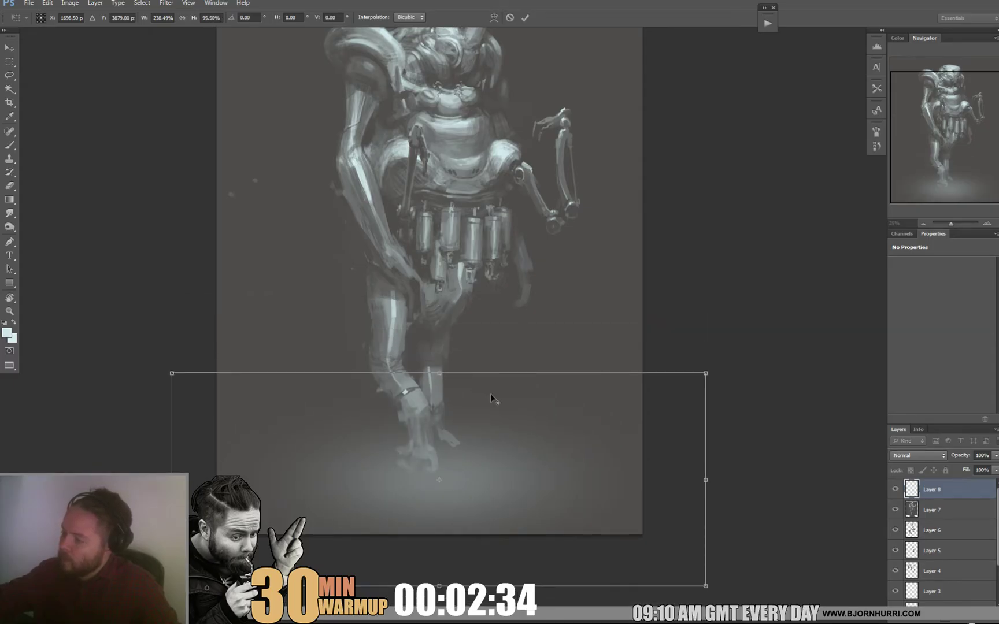
left_click_drag(559, 461, 542, 447)
key("Return")
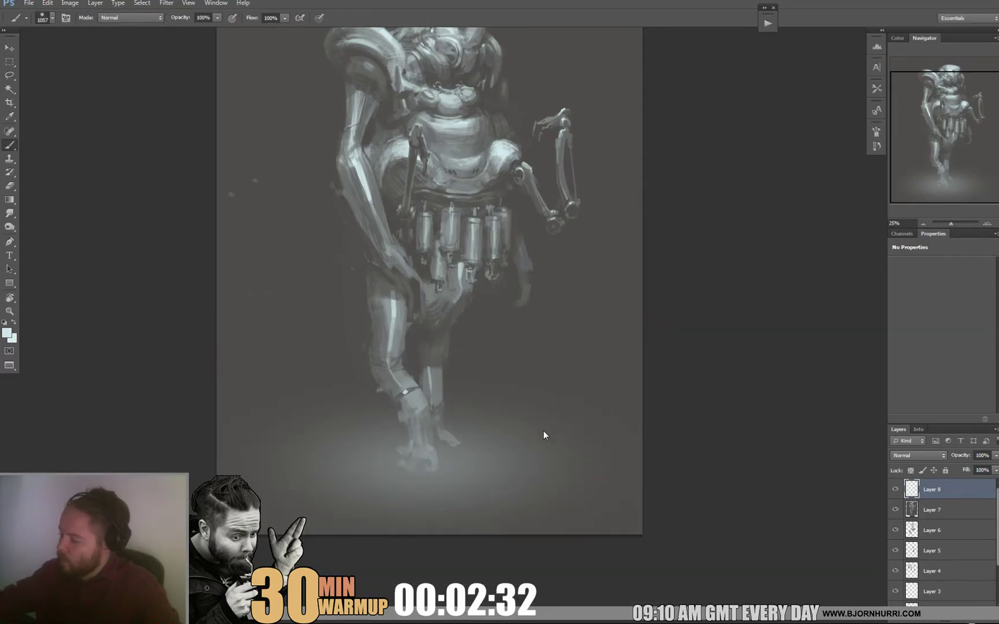
Add a layer mask to the glow layer and mask the glow off both feet with a 66 px square brush in black
left_click(924, 620)
right_click(436, 426)
left_click(493, 516)
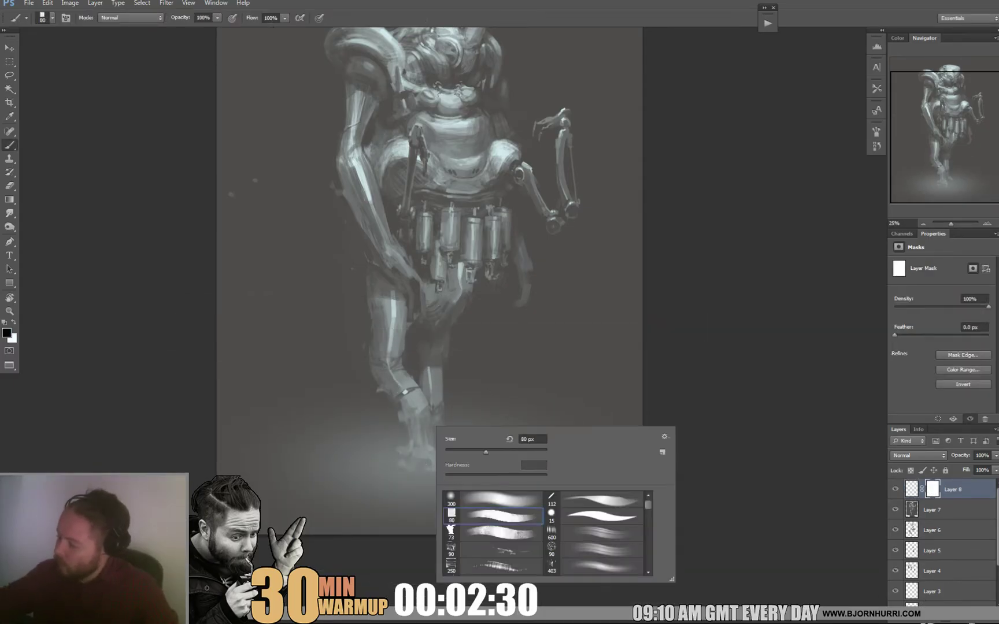
left_click_drag(486, 451, 482, 452)
key("Return")
mouse_move(416, 432)
left_mouse_down()
mouse_move(406, 469)
mouse_move(423, 454)
mouse_move(438, 466)
mouse_move(427, 472)
mouse_move(431, 410)
mouse_move(416, 396)
mouse_move(440, 460)
mouse_move(438, 471)
mouse_move(419, 452)
mouse_move(406, 465)
mouse_move(410, 407)
mouse_move(436, 433)
left_mouse_up()
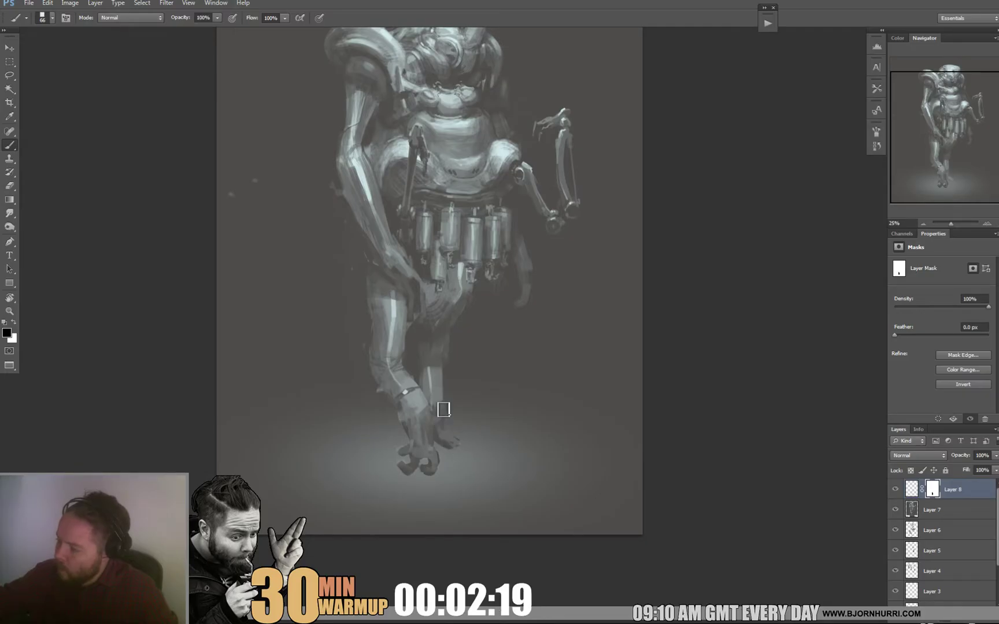
Mask away the glow behind the rear foot with a 102 px square brush and a 300 px soft brush
right_click(508, 428)
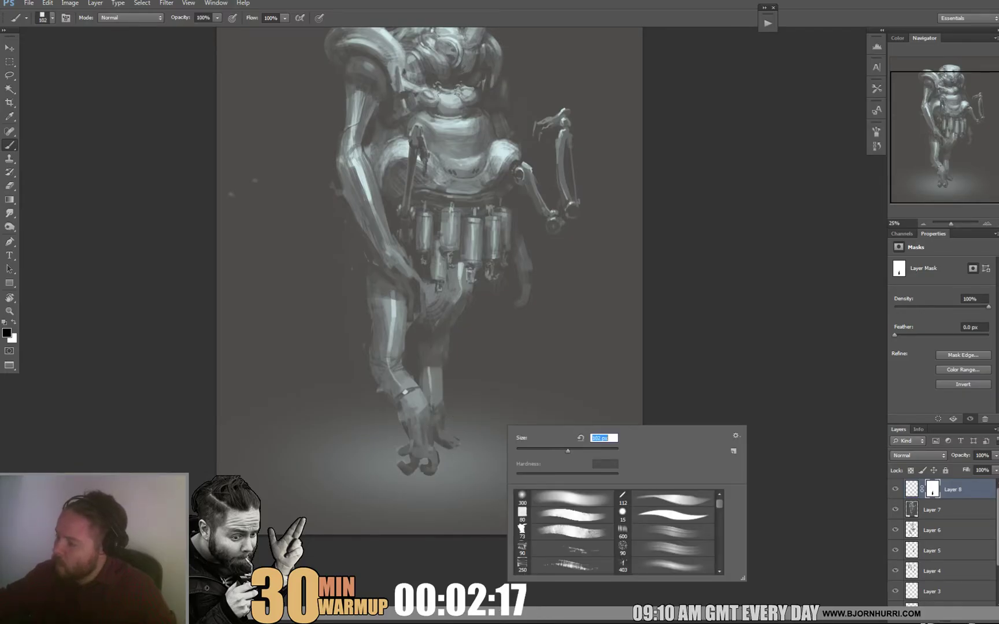
key("Return")
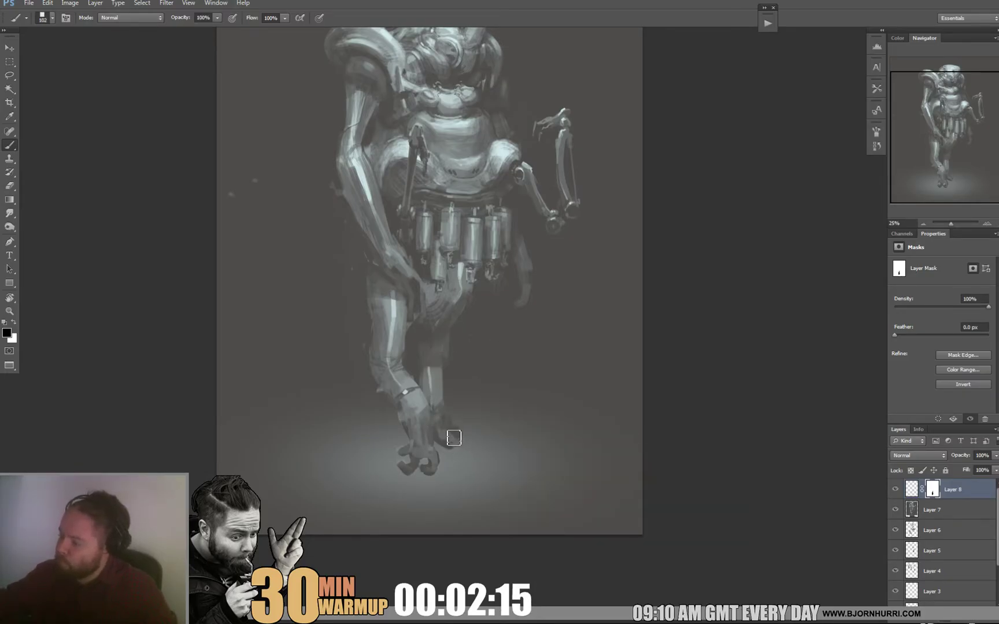
left_click_drag(491, 408, 479, 423)
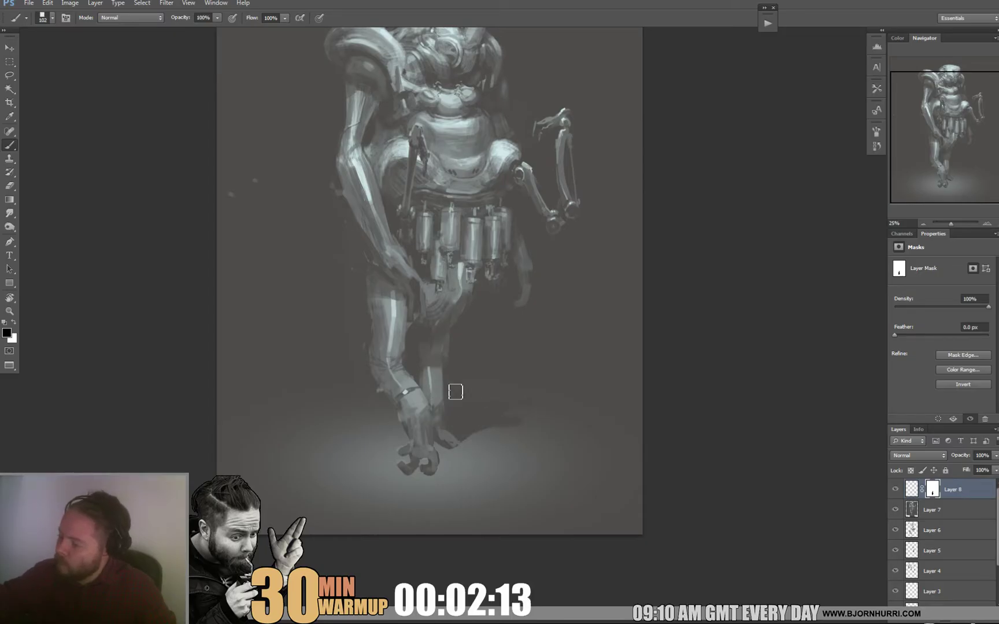
right_click(517, 394)
type("300")
key("Return")
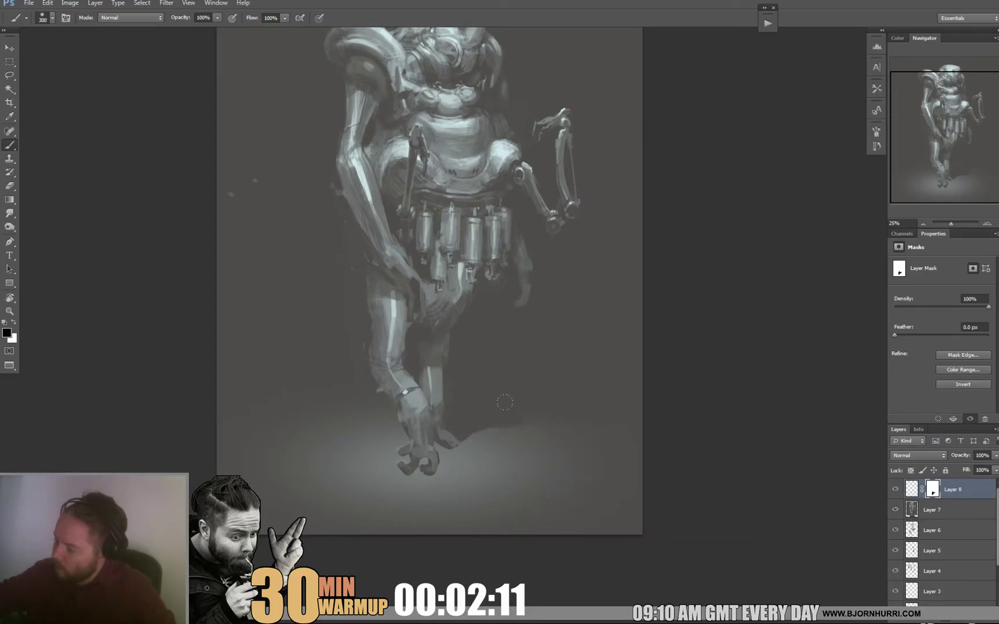
Restore some glow beside the rear foot by painting white on the mask with a 40 px brush
key("x")
right_click(486, 436)
type("40")
key("Return")
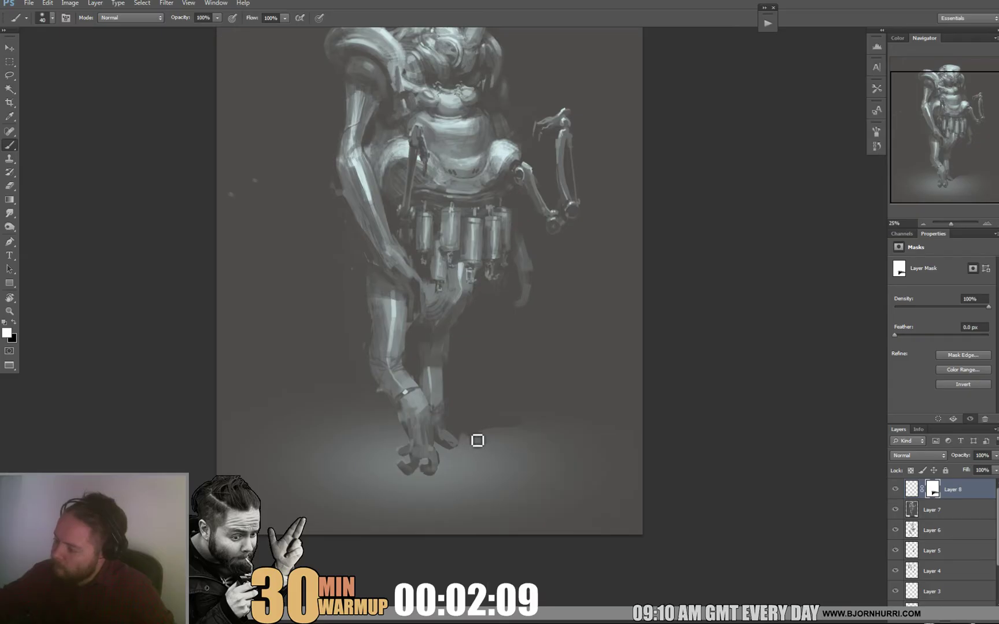
Paint a shadow around the front foot in black on the glow mask with a 135 px brush
right_click(517, 380)
type("135")
key("Return")
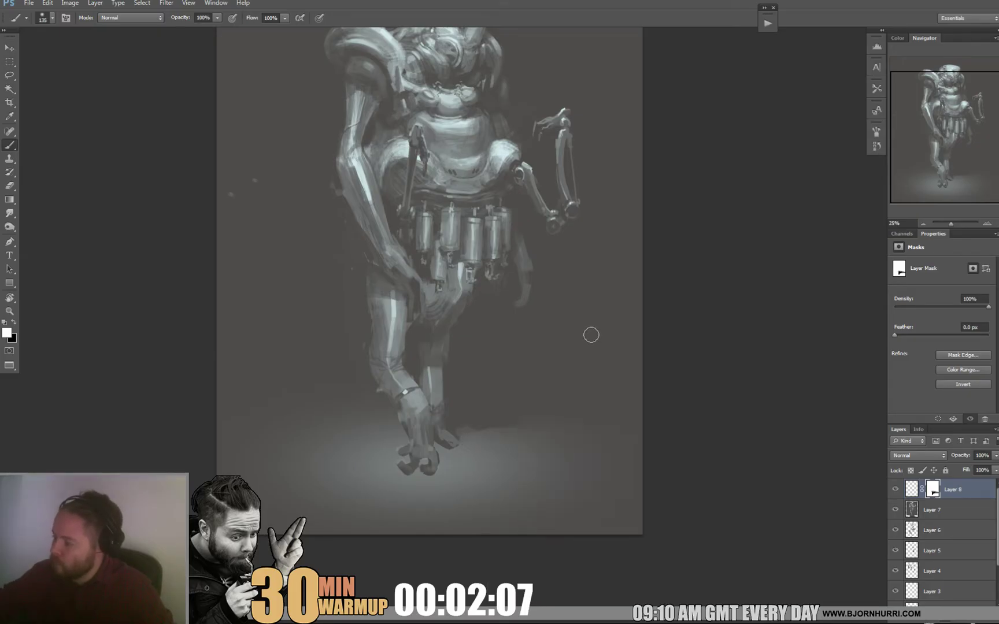
key("x")
mouse_move(411, 475)
left_mouse_down()
mouse_move(391, 463)
mouse_move(413, 471)
left_mouse_up()
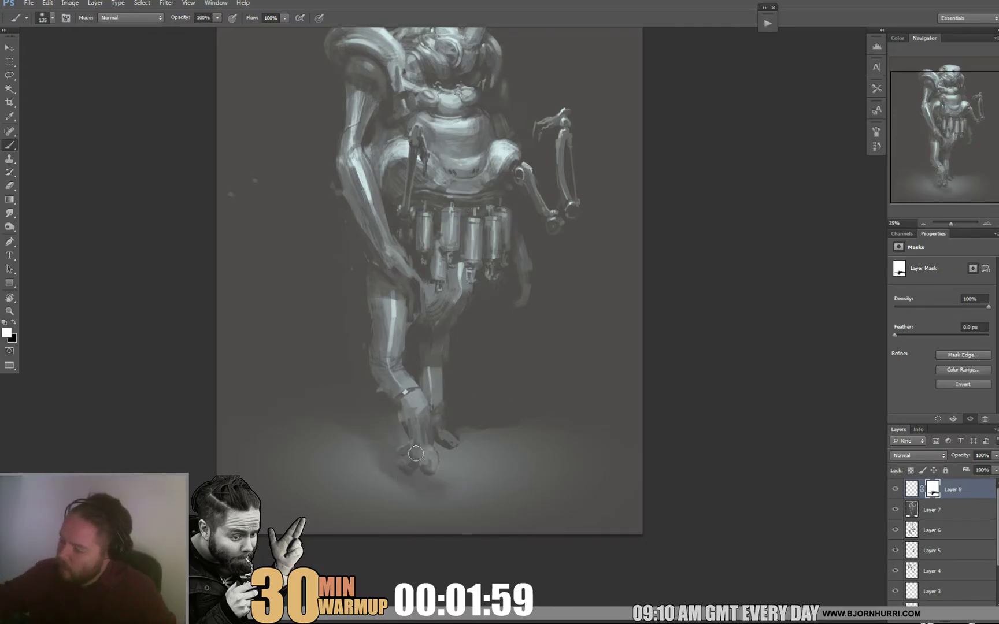
Clear the remaining glow from the front foot on the mask with a 40 px brush in black
right_click(437, 445)
left_click(492, 518)
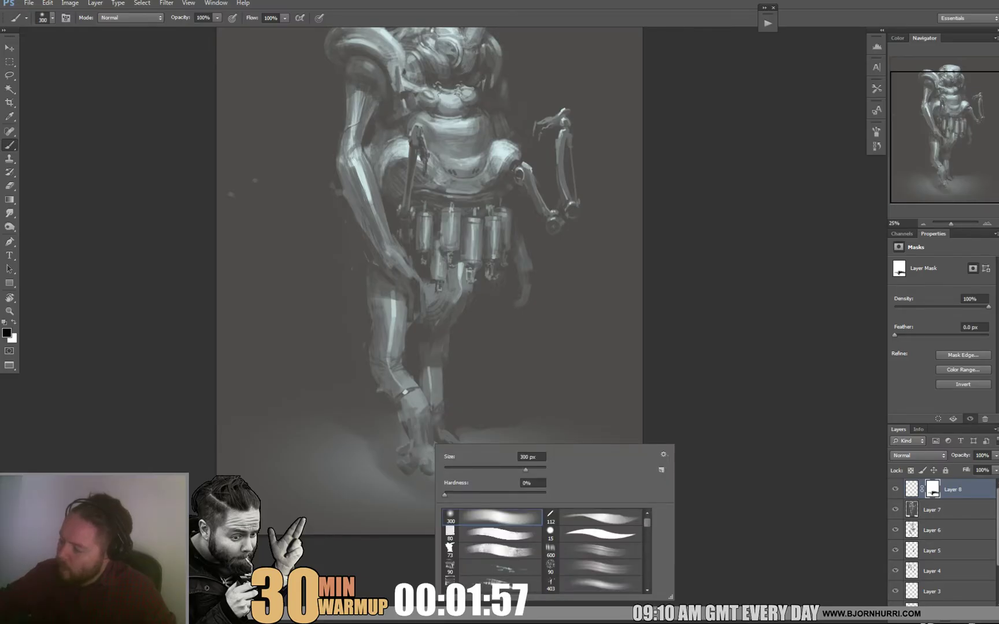
type("40")
key("Return")
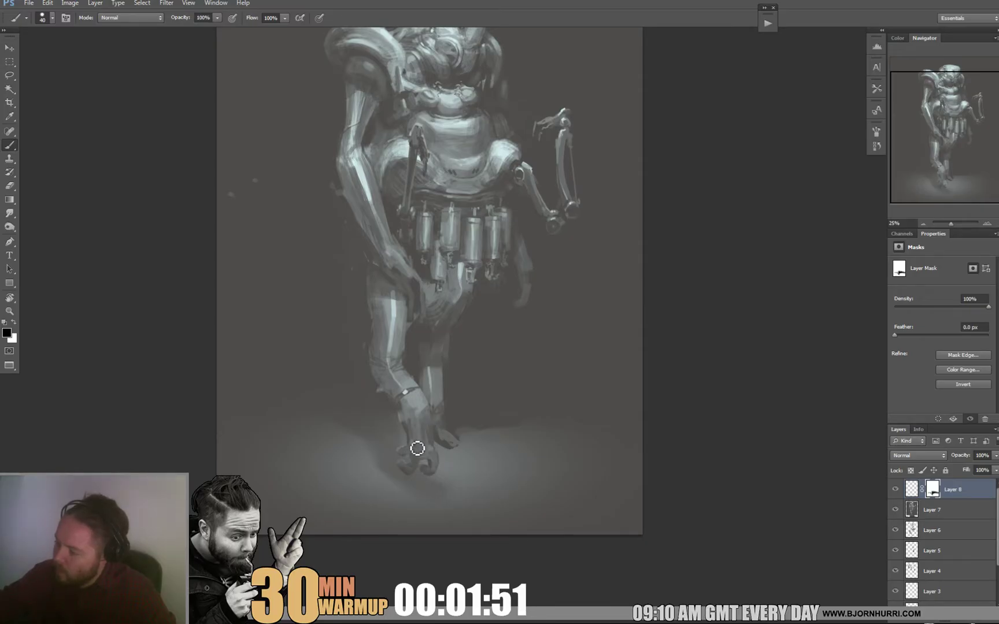
Soften the masked shadow edges around the feet with a 300 px soft round brush
left_click_drag(568, 326, 560, 338)
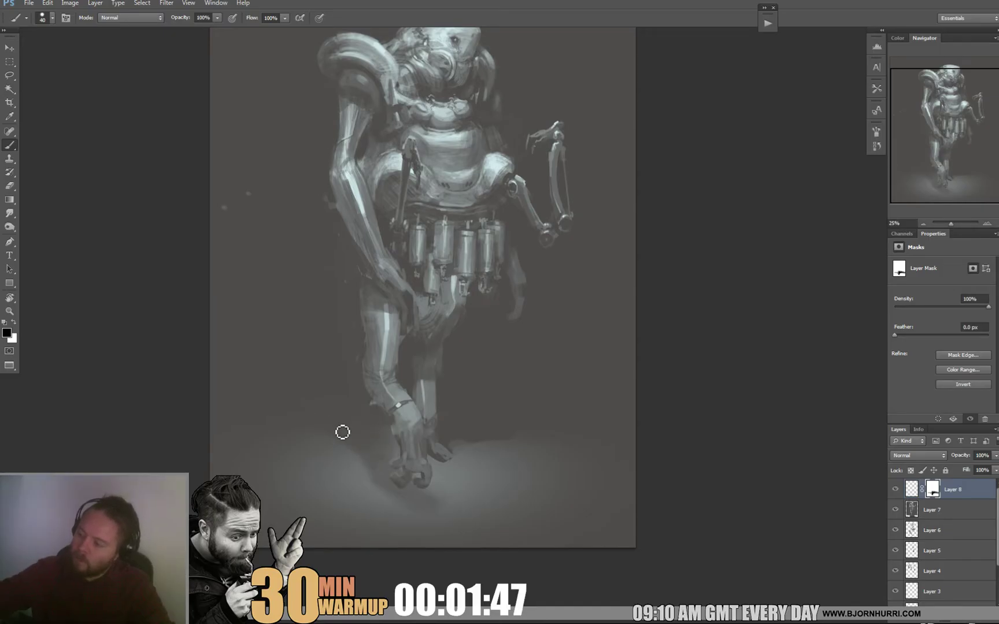
left_click_drag(655, 308, 636, 328)
right_click(375, 407)
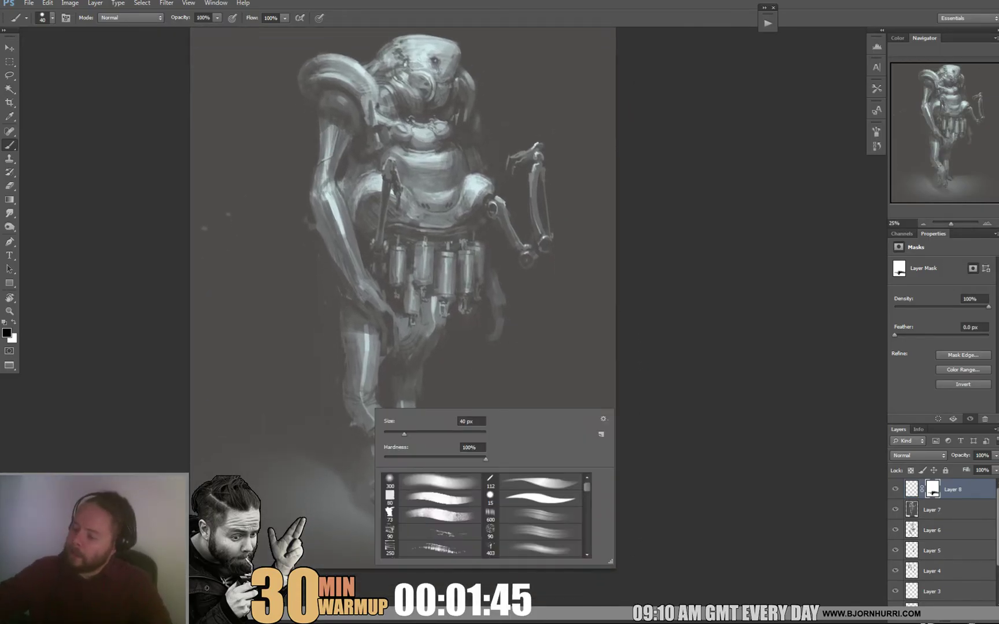
double_click(430, 484)
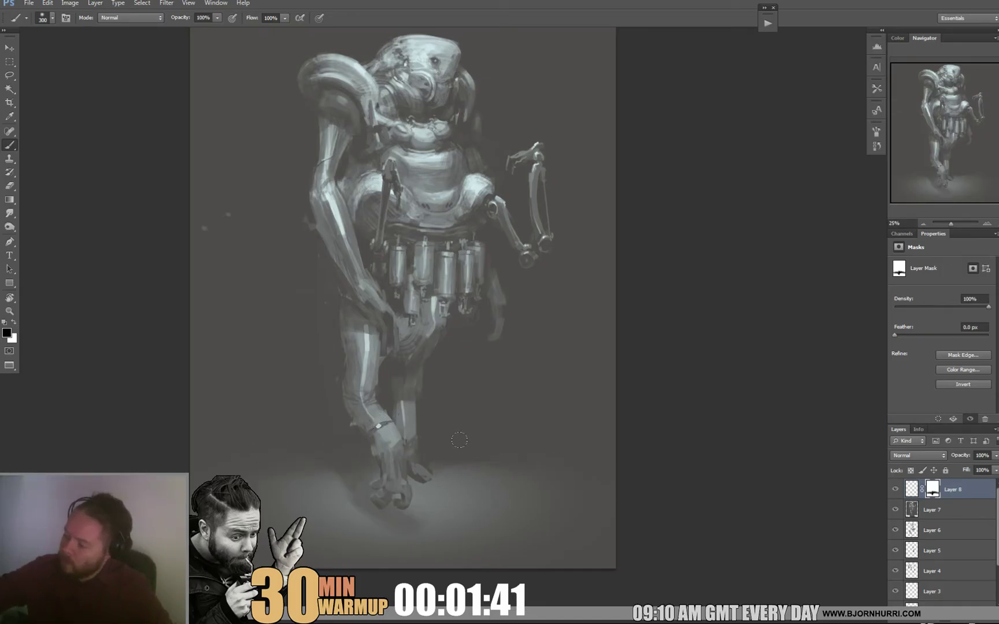
key("x")
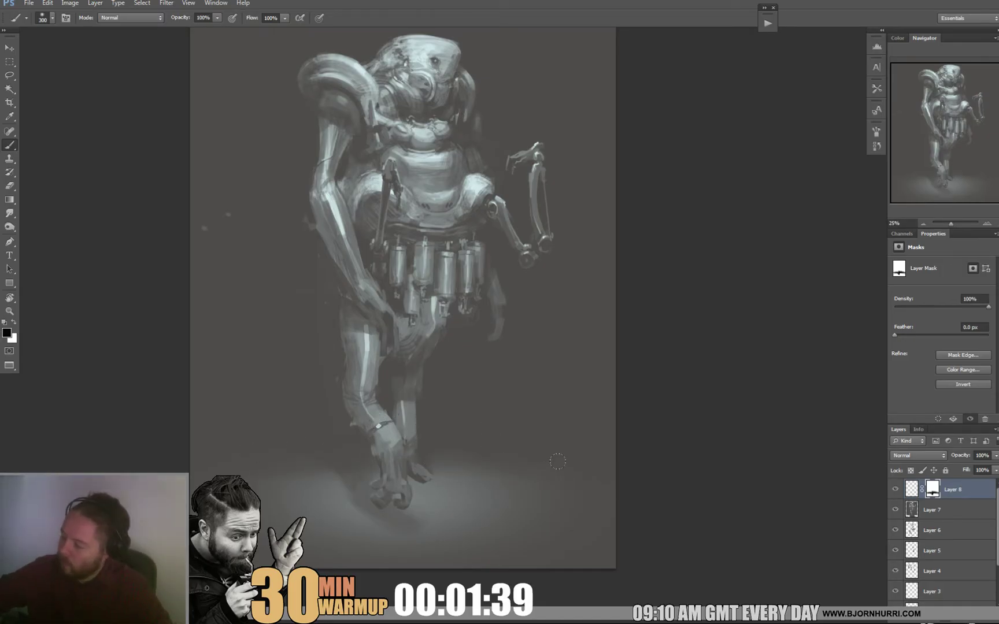
Add two new layers above the glow layer and set the upper one to Overlay blending
left_click_drag(660, 220, 622, 252)
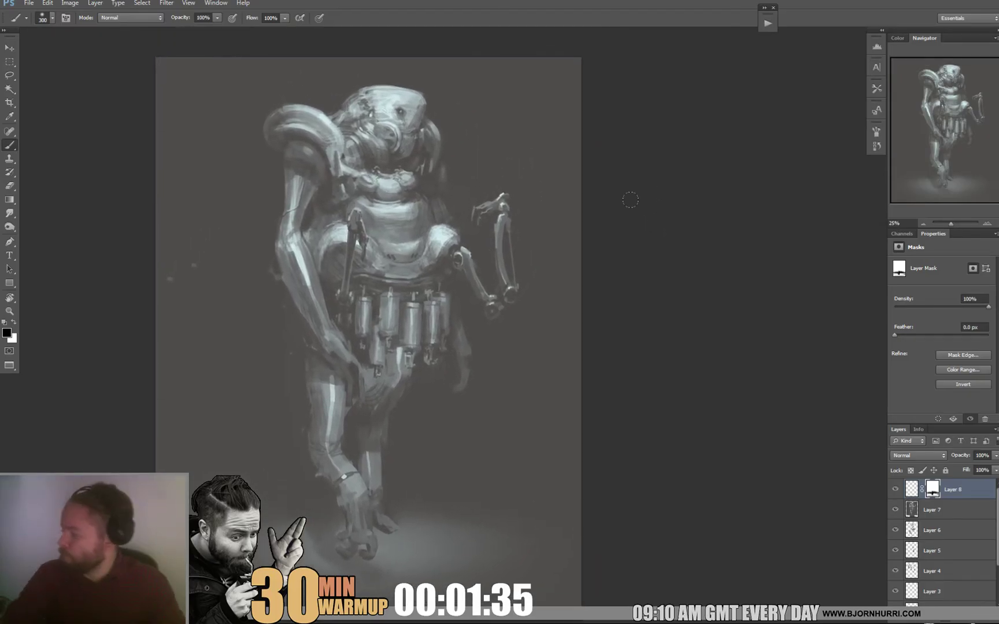
key("ctrl+shift+alt+n")
key("x")
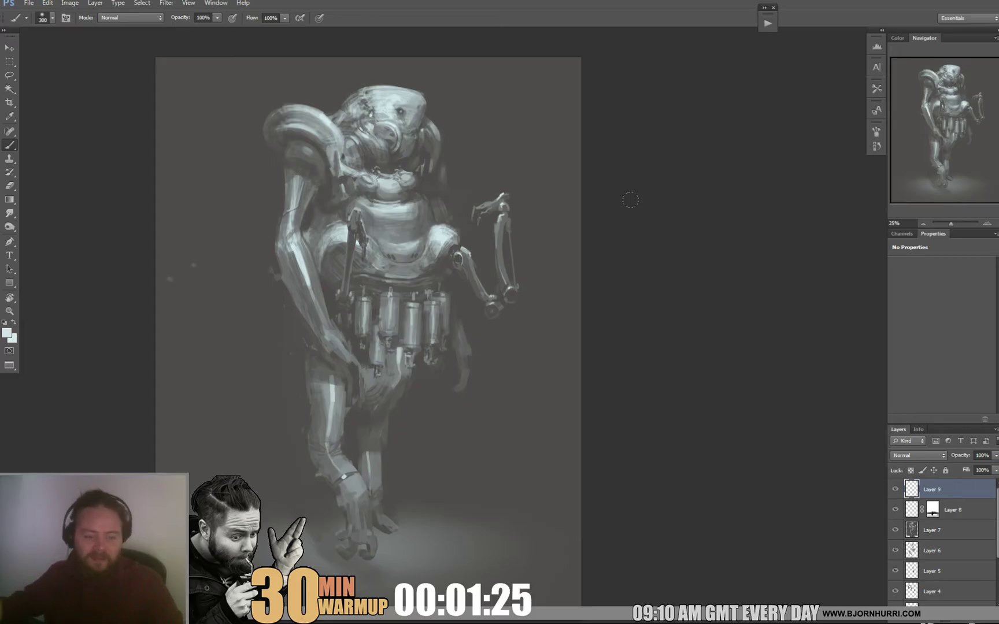
key("ctrl+shift+alt+n")
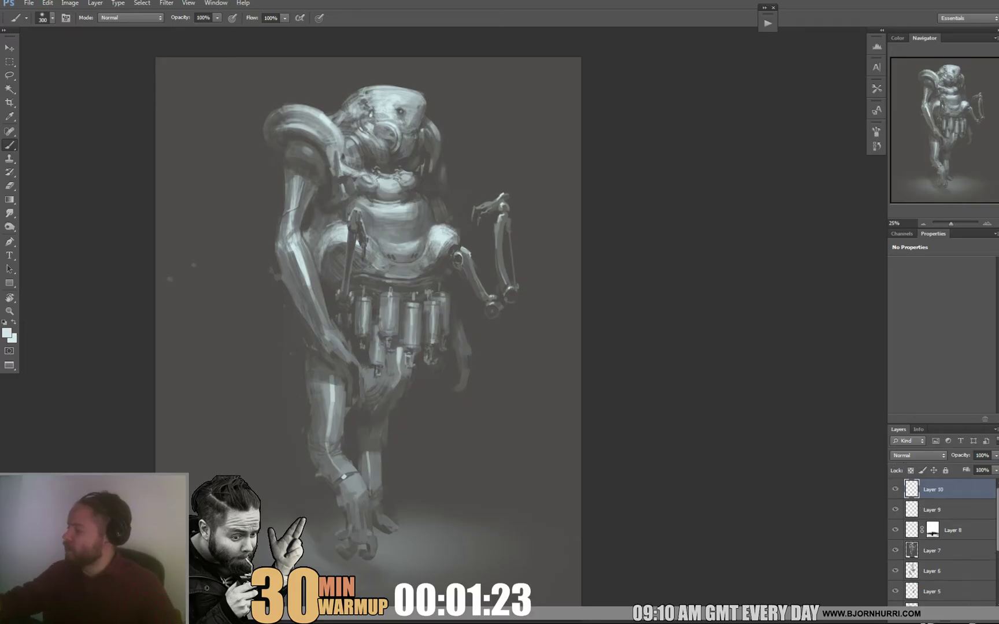
left_click(918, 456)
left_click(919, 312)
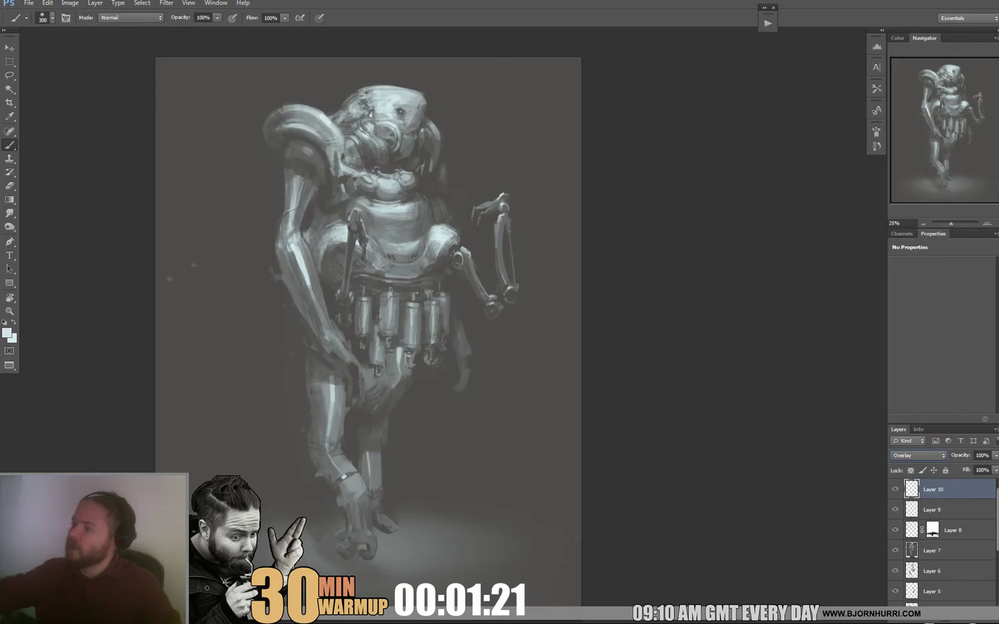
Paint a soft light around and above the head on the Overlay layer with a 1057 px brush
right_click(403, 106)
left_click_drag(495, 132, 506, 132)
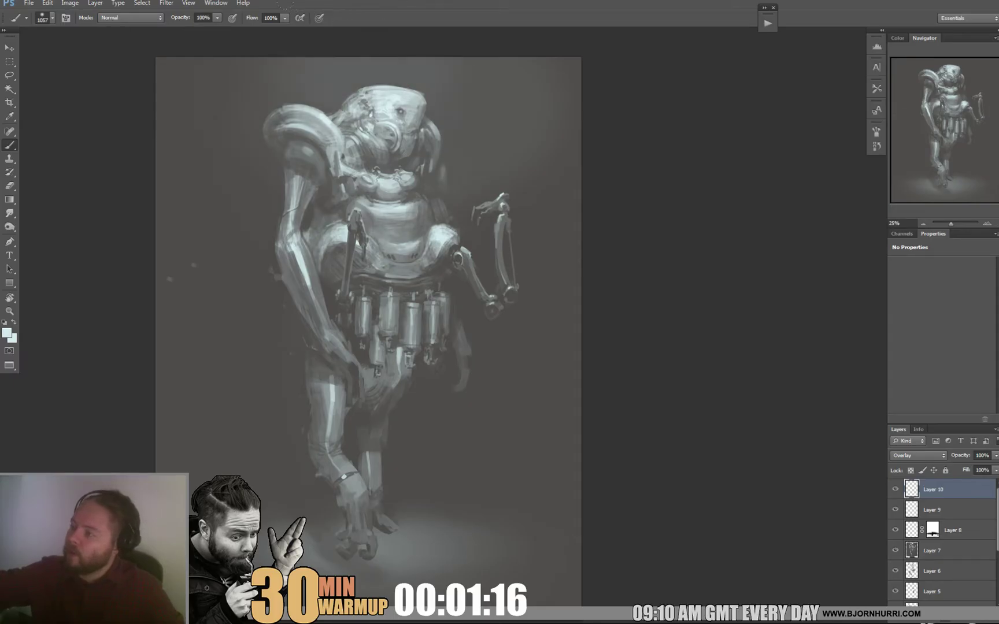
left_click(410, 53)
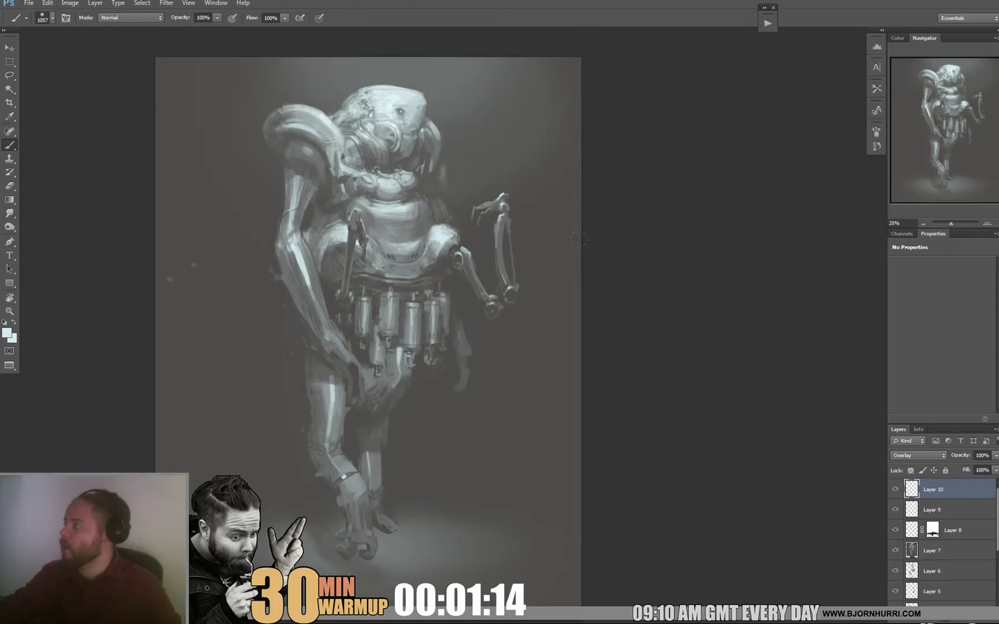
Set up a 45 px soft round brush with 0% hardness for small touches on the Overlay layer
left_click_drag(638, 278, 635, 272)
right_click(524, 197)
double_click(540, 301)
right_click(503, 192)
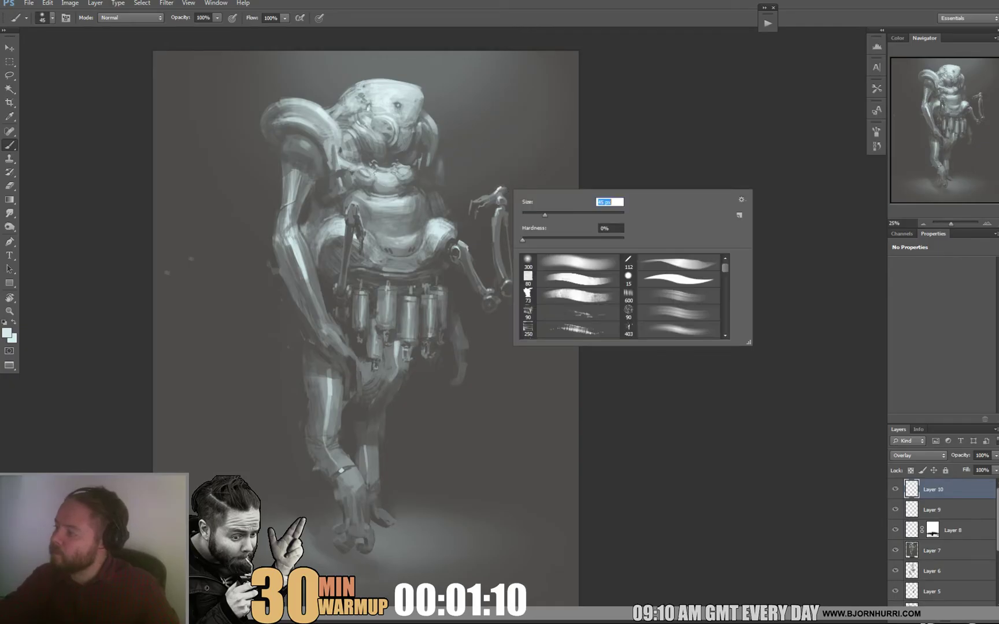
key("Return")
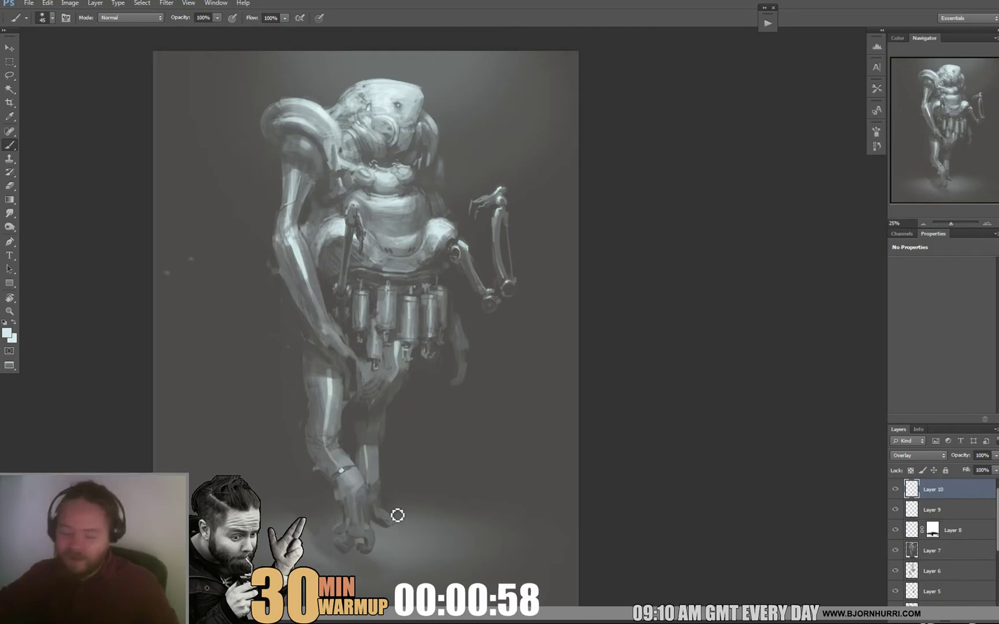
Add a new layer and touch up the front ankle with a 23 px square brush in a grey sampled from it
left_click_drag(515, 337, 505, 355)
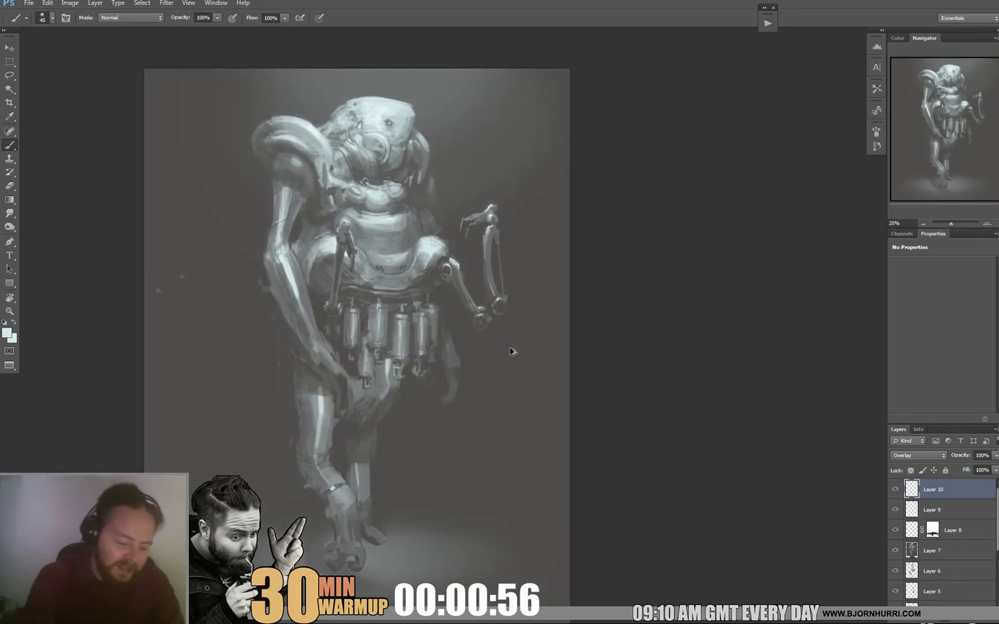
key("ctrl+shift+alt+n")
left_click_drag(477, 345, 473, 328)
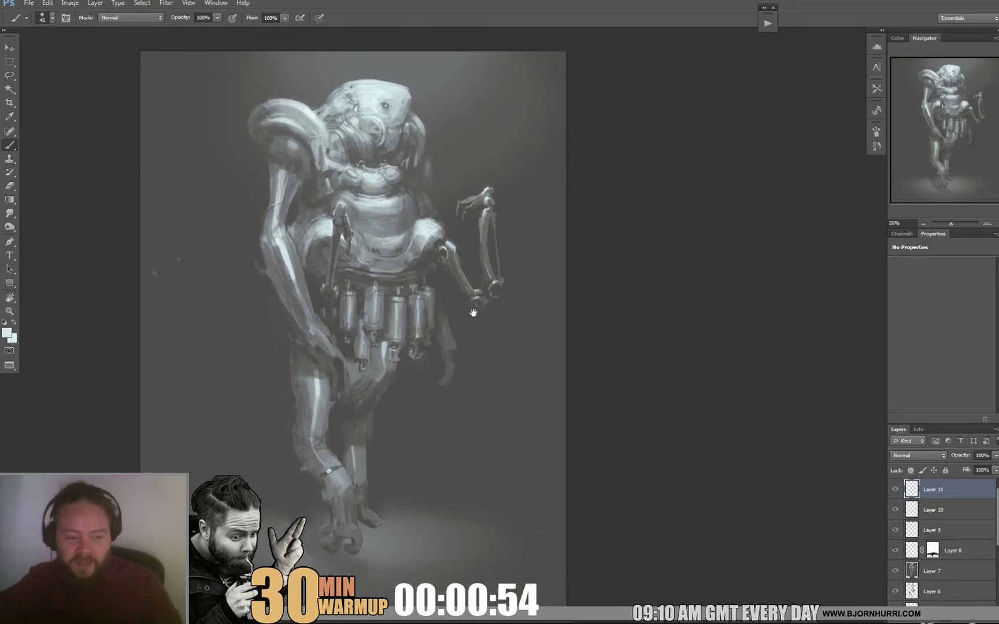
right_click(407, 363)
left_click(464, 455)
left_click_drag(456, 389, 429, 390)
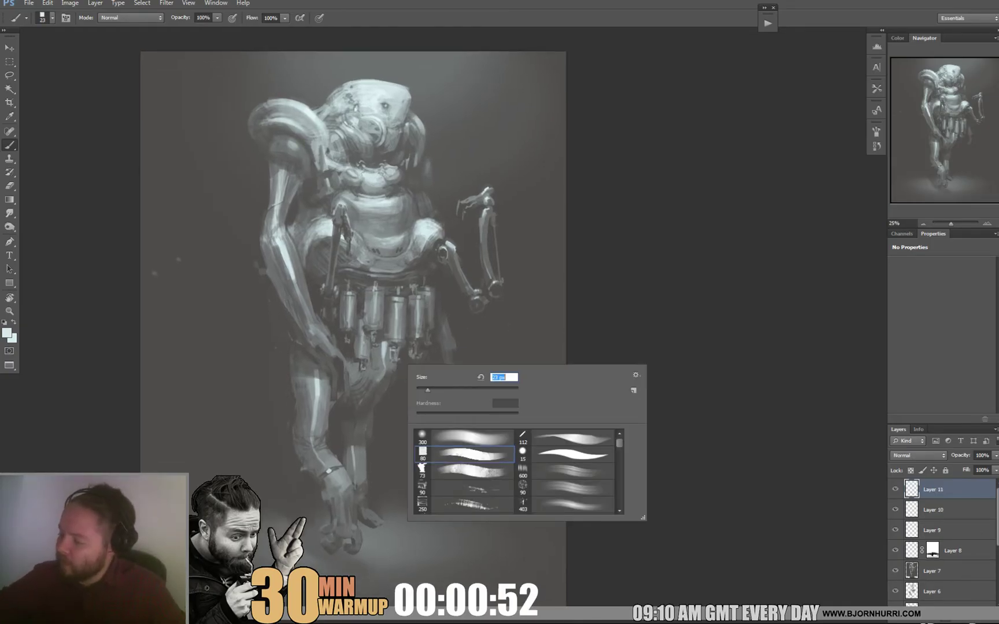
key("Return")
left_click(345, 482, "alt")
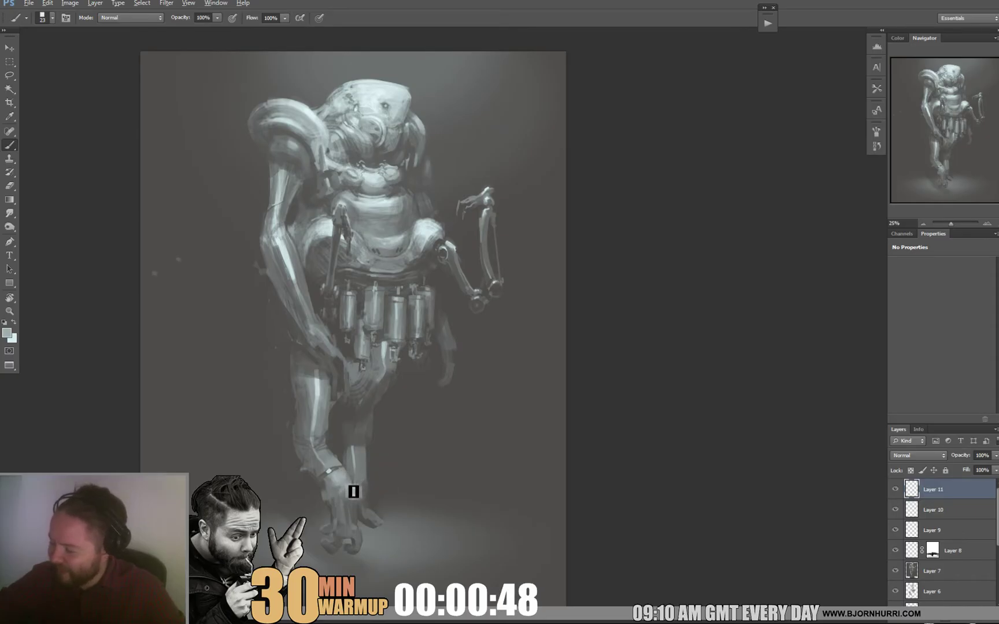
Repaint the front foot with the square brush at 48 px and 29 px
left_click_drag(414, 425, 408, 355)
right_click(361, 453)
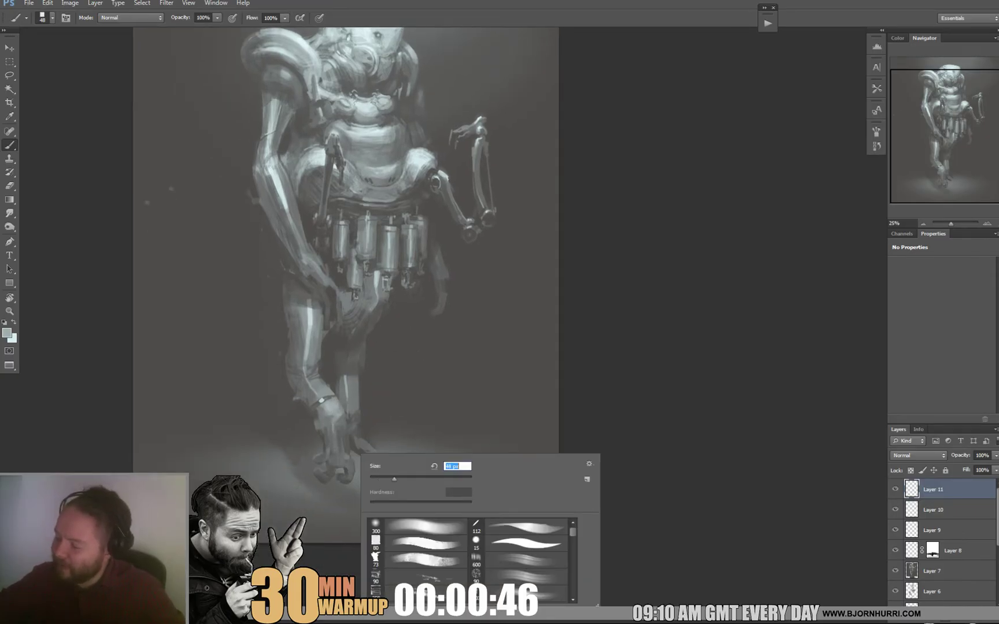
key("Return")
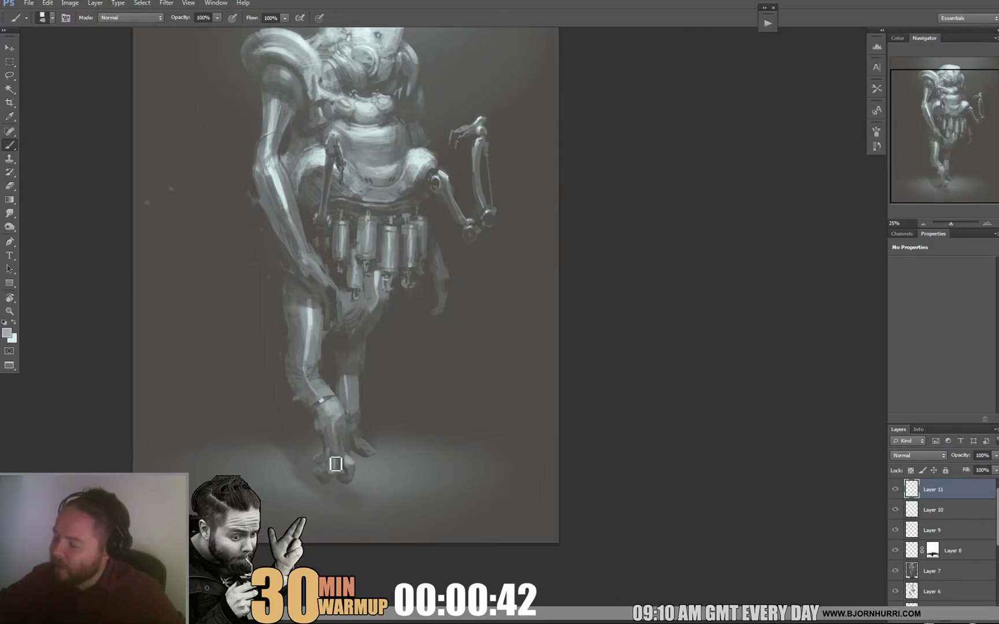
right_click(339, 464)
type("29")
key("Return")
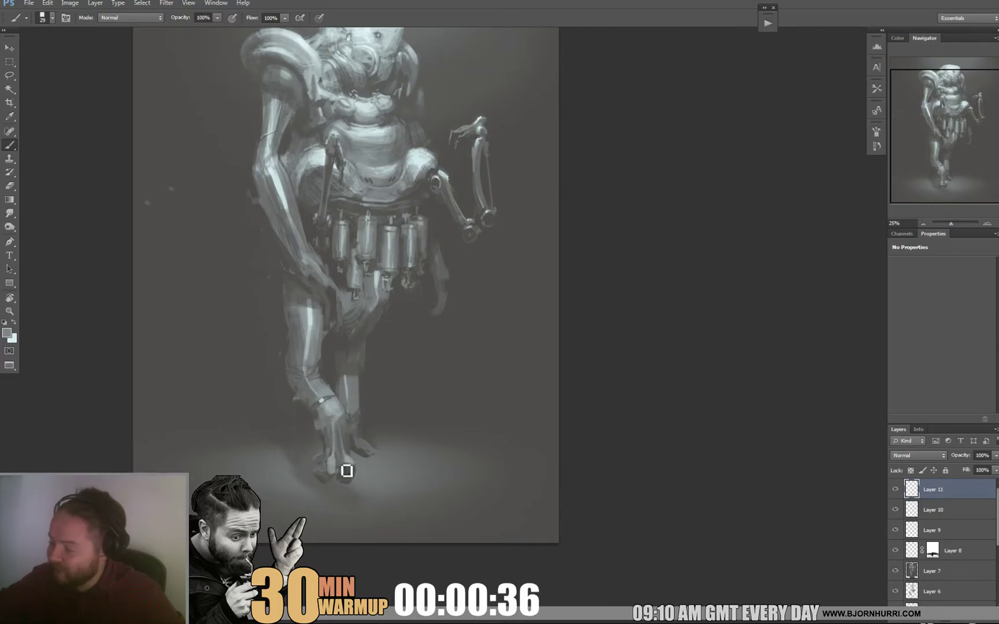
Refine the front foot's toes and edges with the 29 px brush, resampling greys from the foot and surrounding ground
left_click(339, 454, "alt")
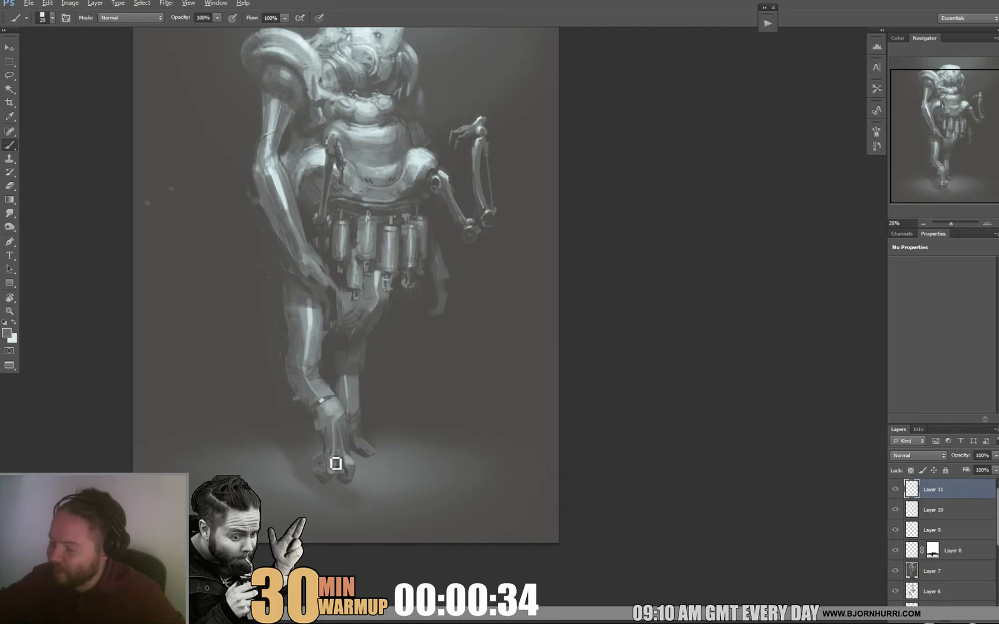
left_click(318, 451, "alt")
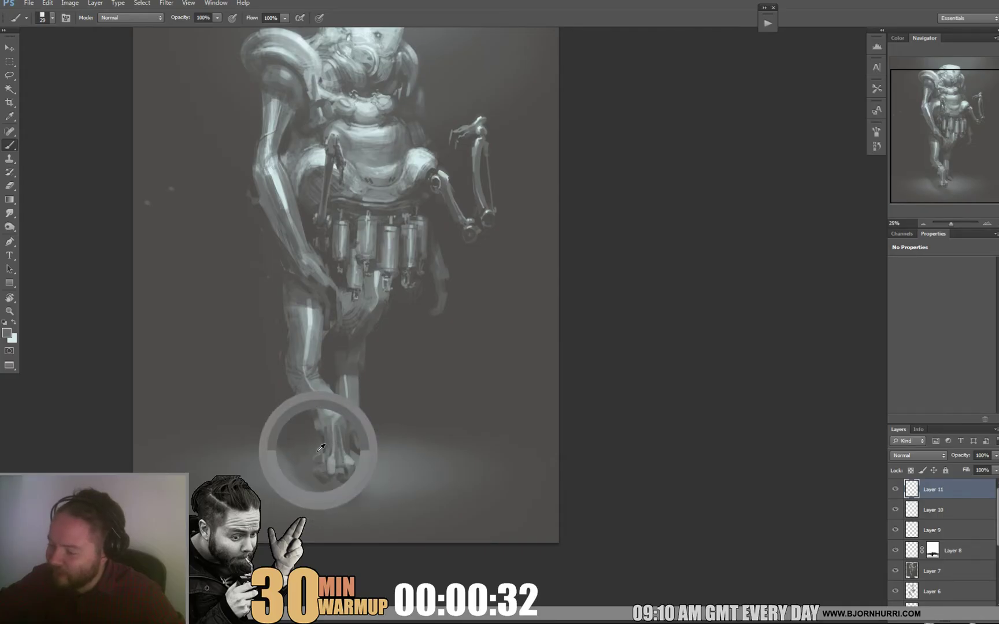
left_click(301, 454, "alt")
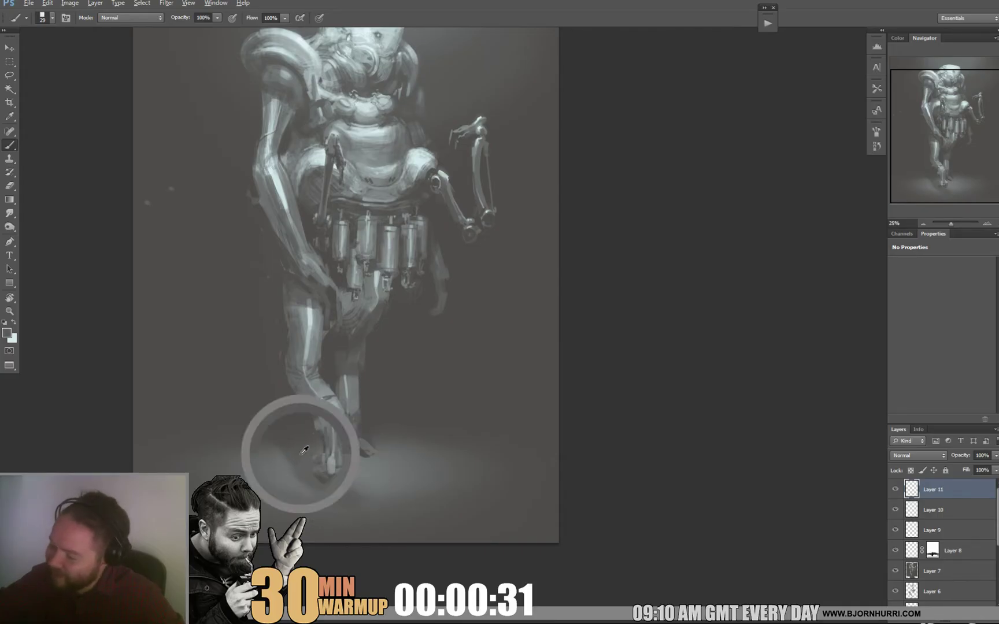
left_click(329, 476, "alt")
left_click(328, 473, "alt")
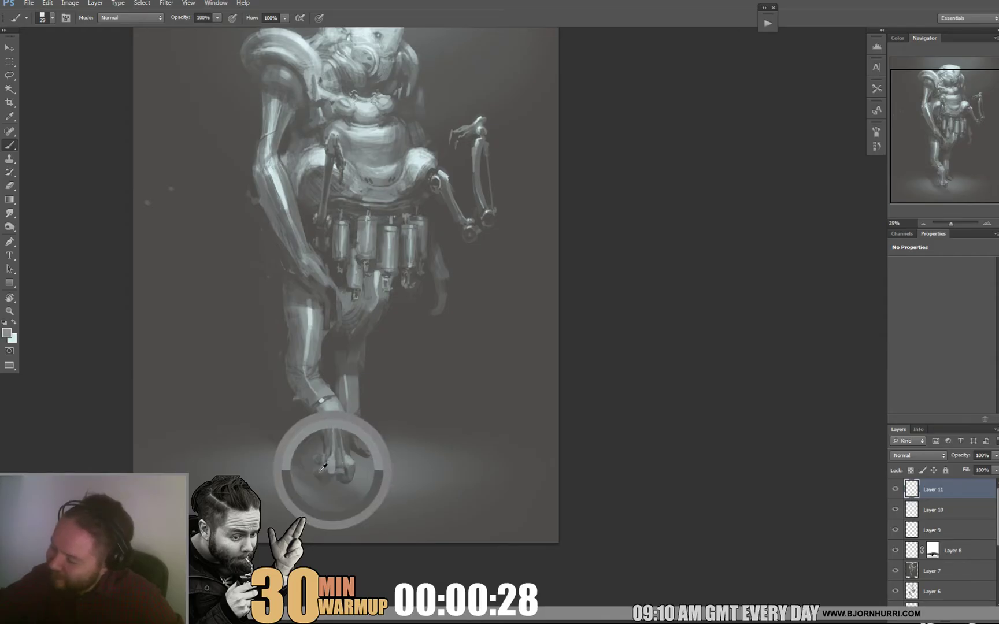
left_click(316, 473, "alt")
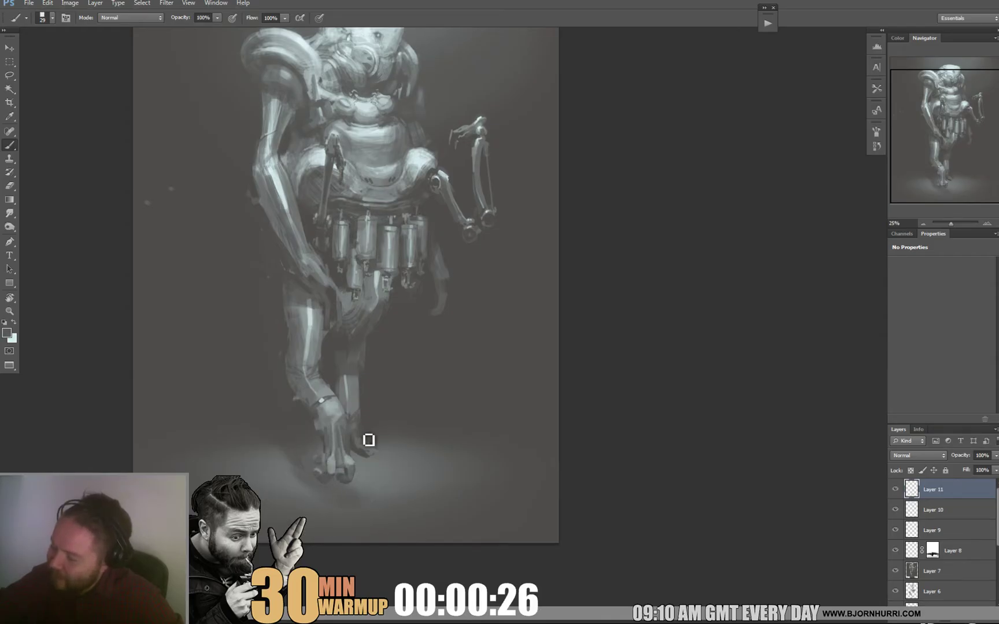
Refine the front foot's toes and the rear ankle with the 29 px square brush, resampling greys from the feet and ankles
left_click(348, 477, "alt")
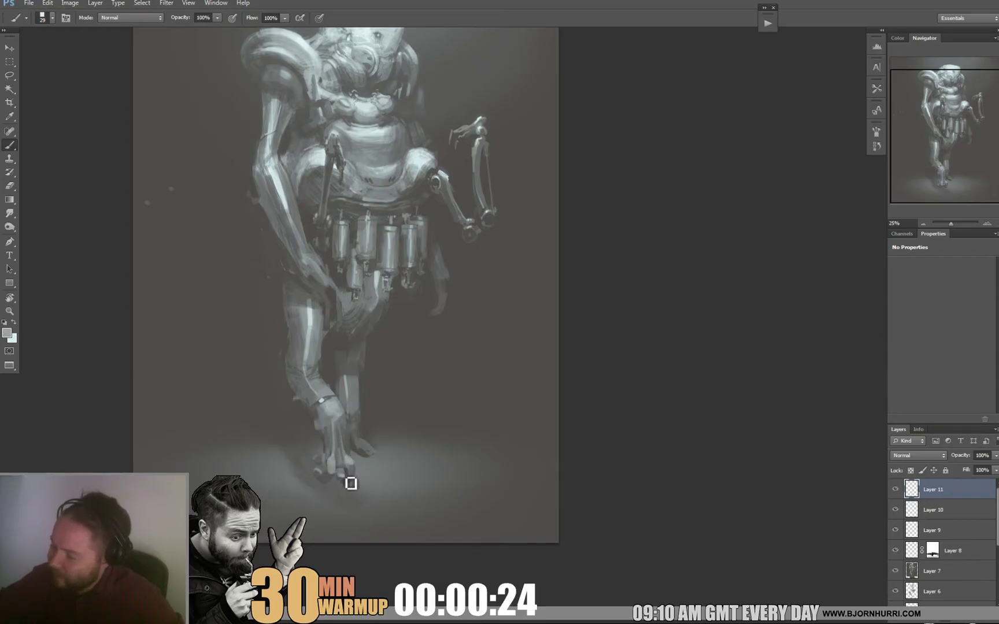
left_click(348, 471, "alt")
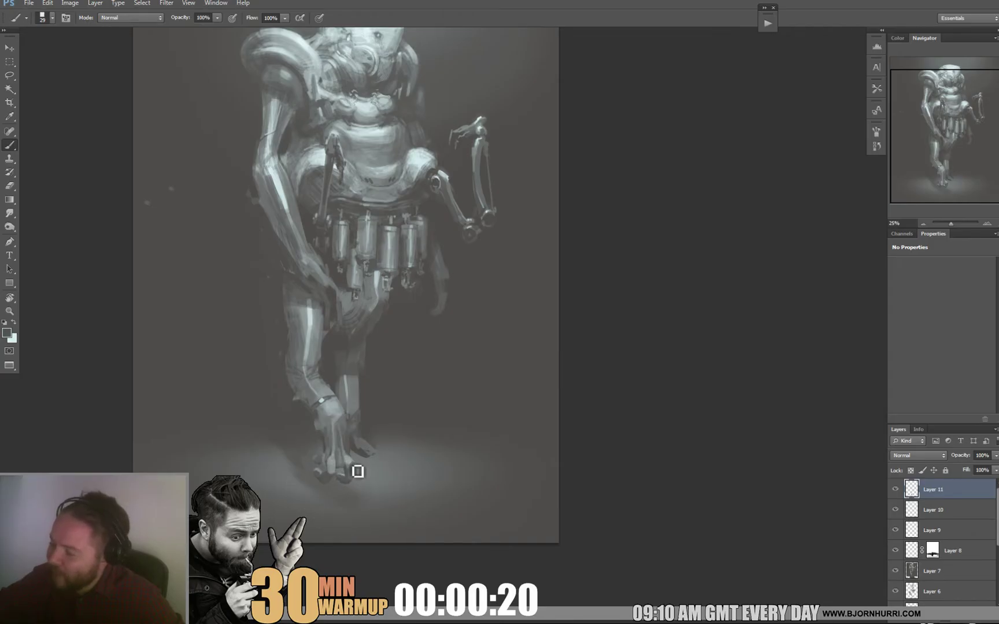
left_click(350, 471, "alt")
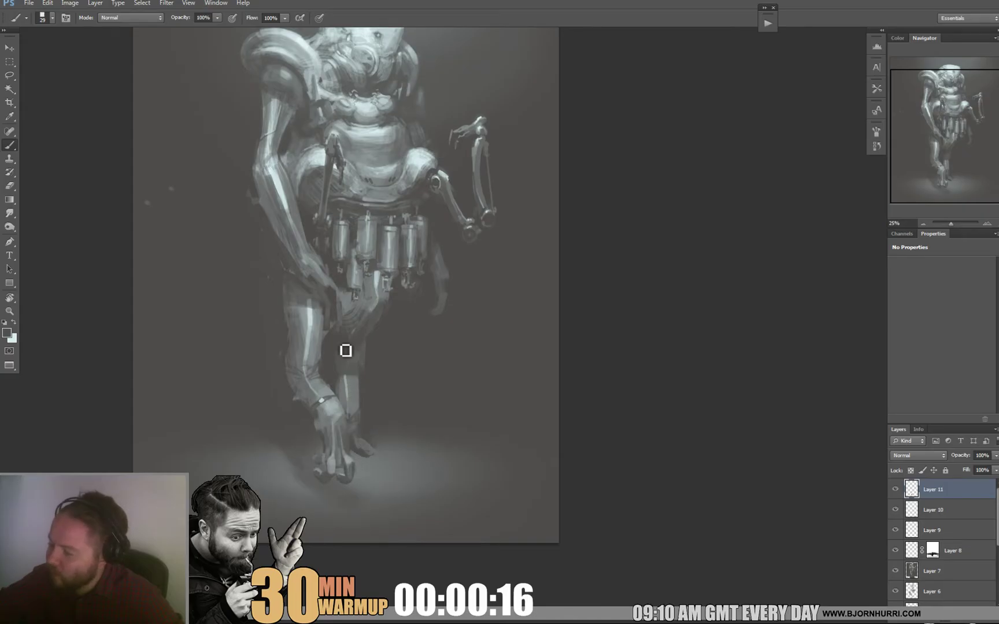
left_click(350, 451, "alt")
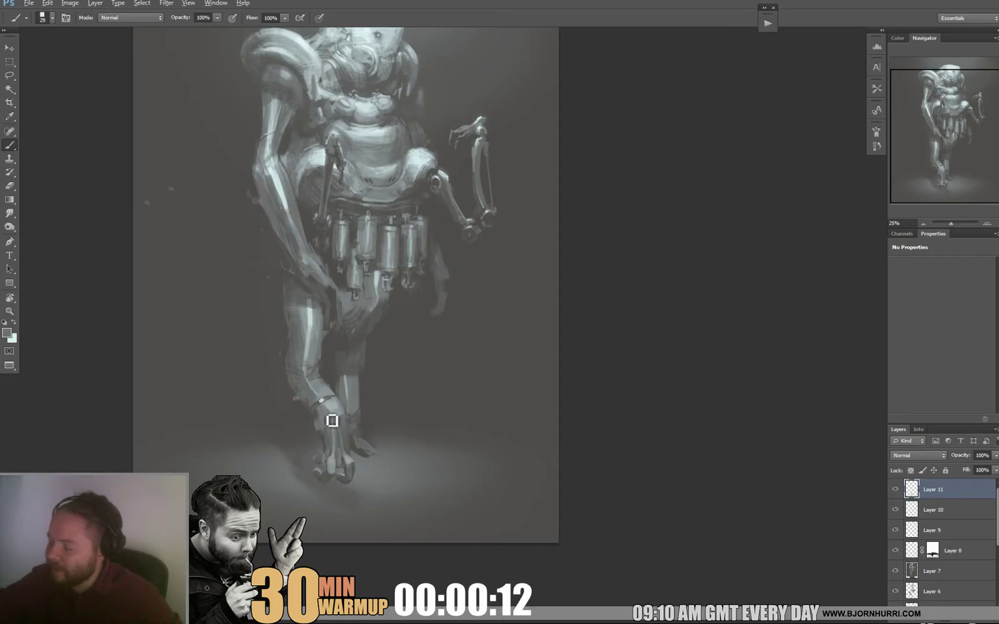
left_click(323, 399, "alt")
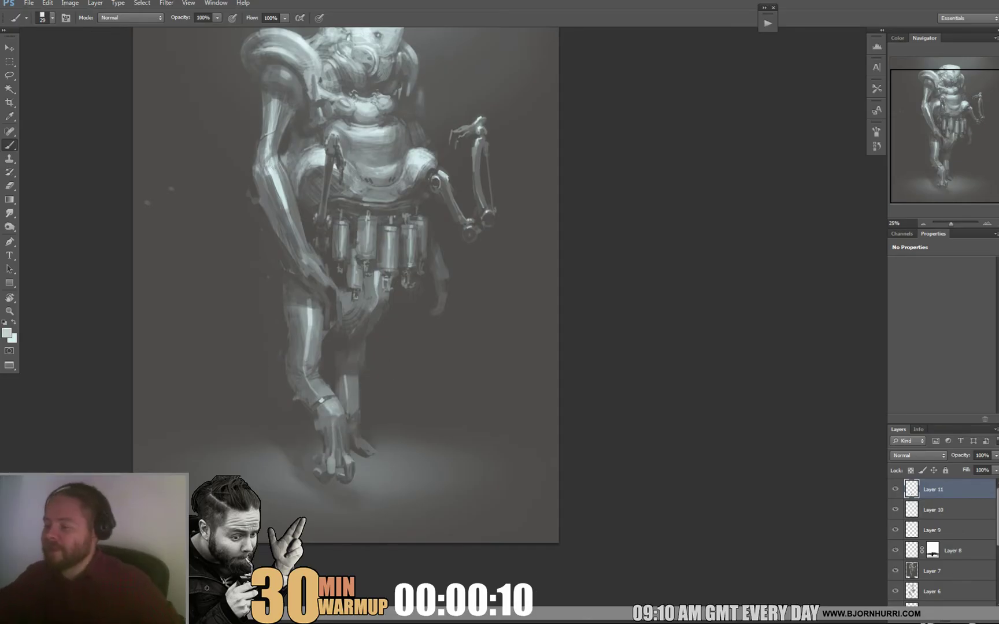
left_click(354, 414, "alt")
left_click_drag(355, 423, 373, 392)
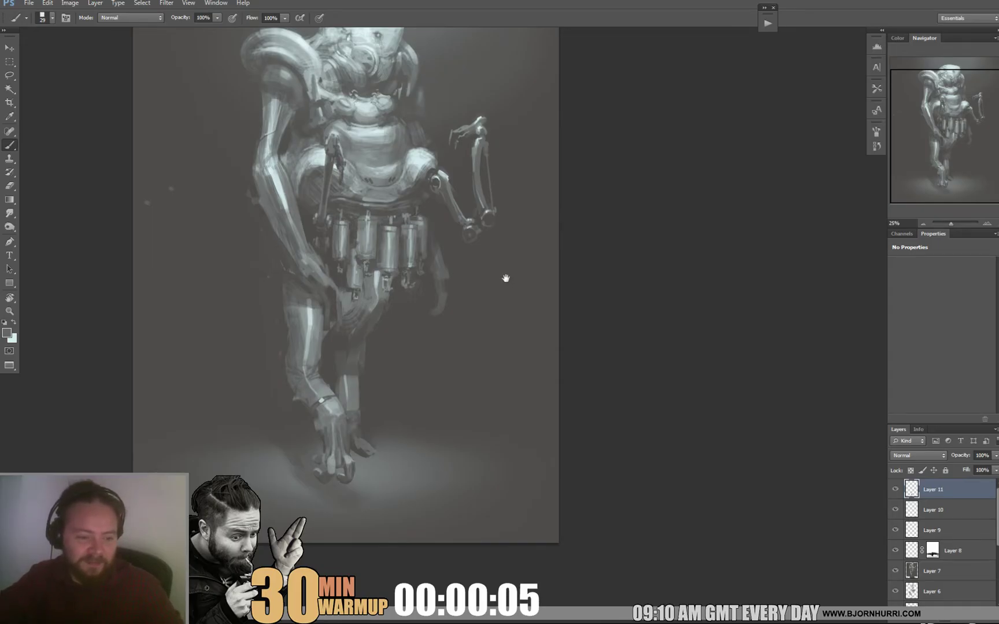
Set the square brush to 50 px and shade the upper rear leg with a dark grey sampled beside the thigh
left_click_drag(506, 278, 513, 305)
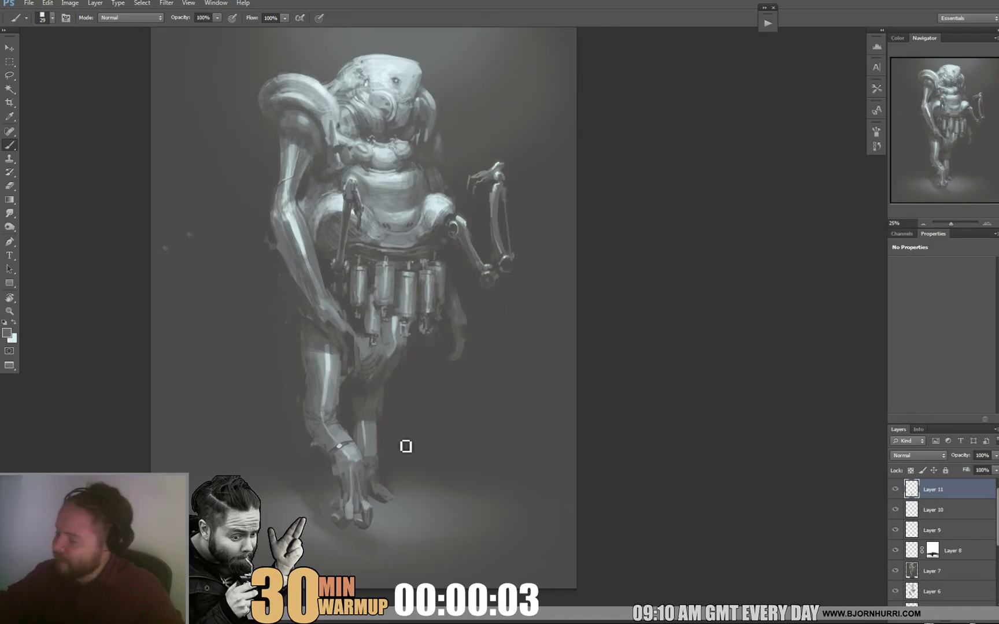
left_click(359, 392, "alt")
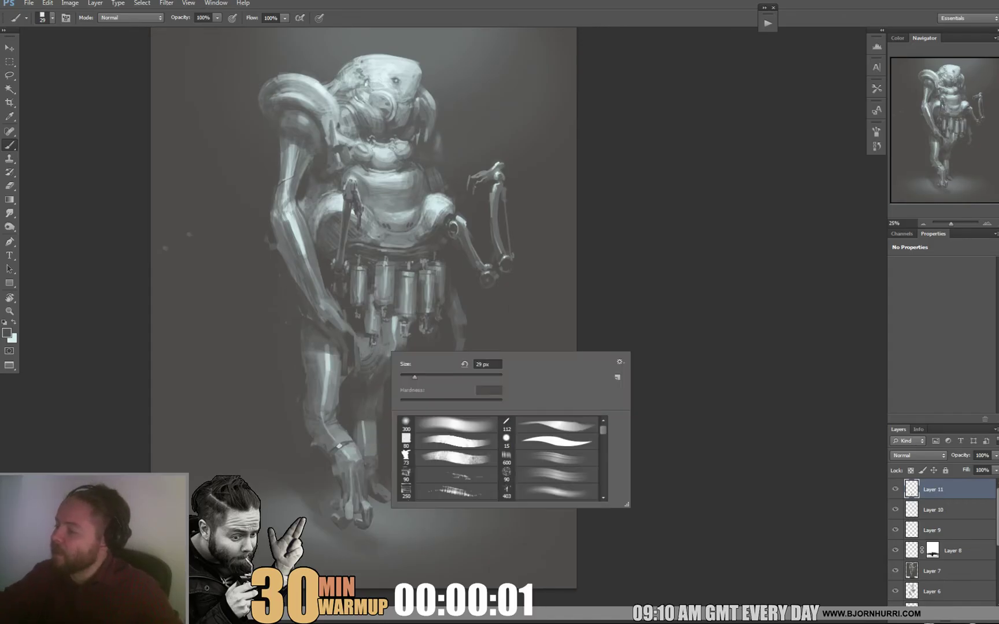
type("50")
key("Return")
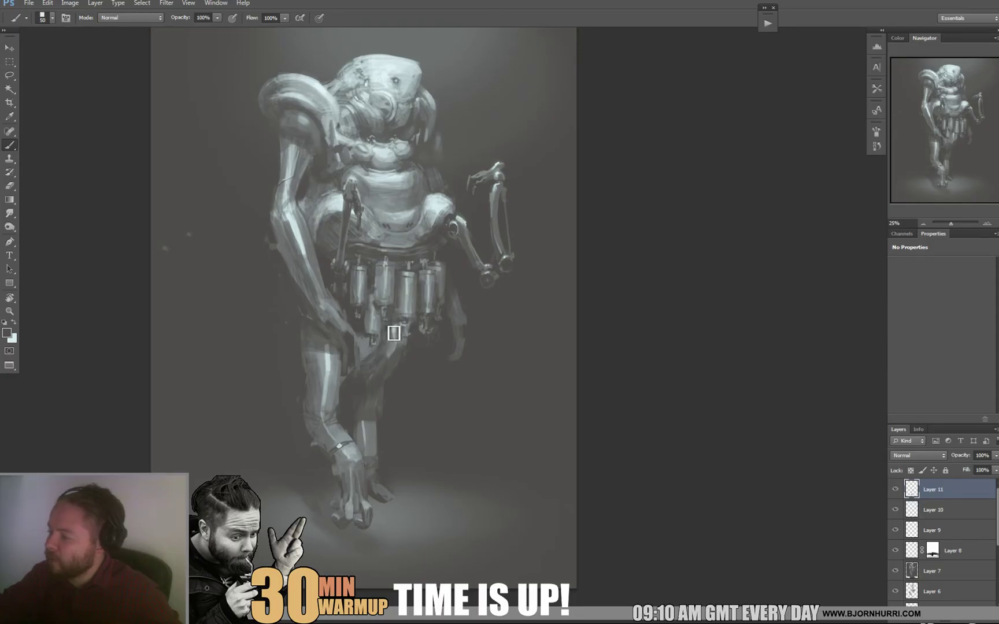
left_click_drag(594, 268, 592, 269)
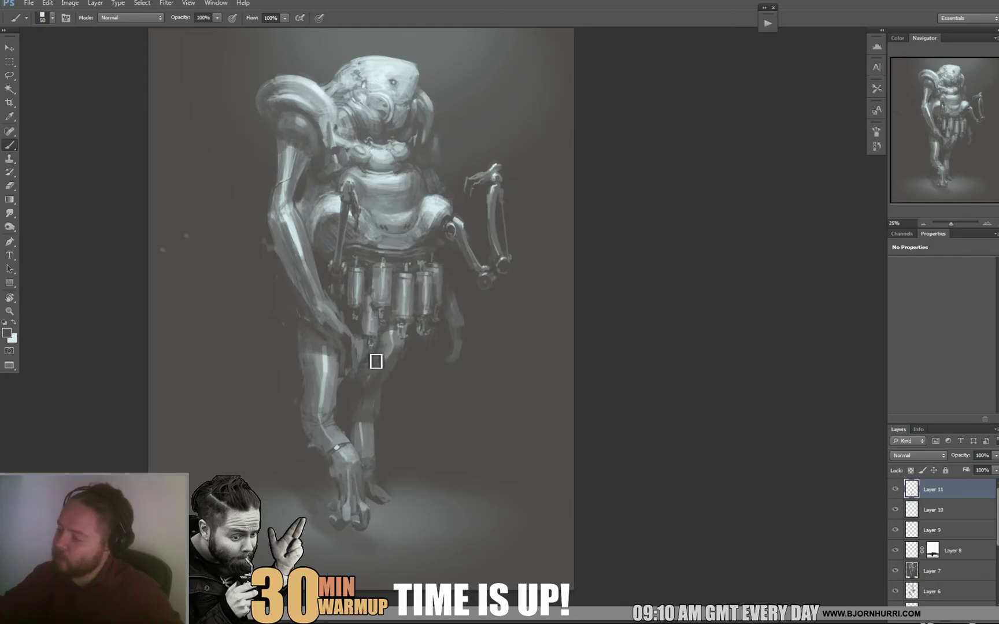
Reduce the brush to 15 px and add small highlights and edge touches to the head using white and sampled greys
right_click(512, 236)
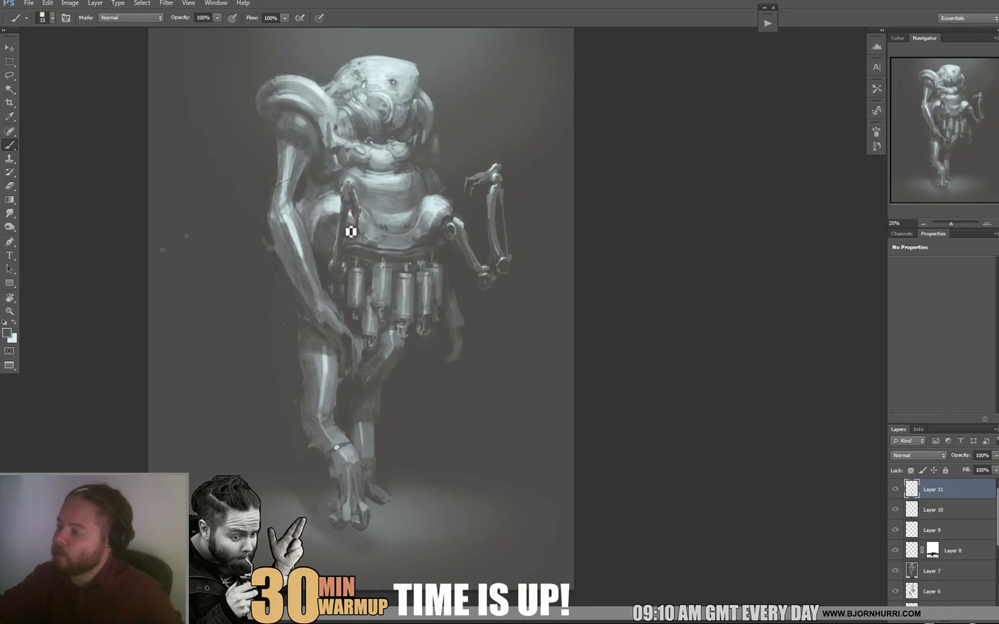
left_click_drag(344, 252, 322, 287)
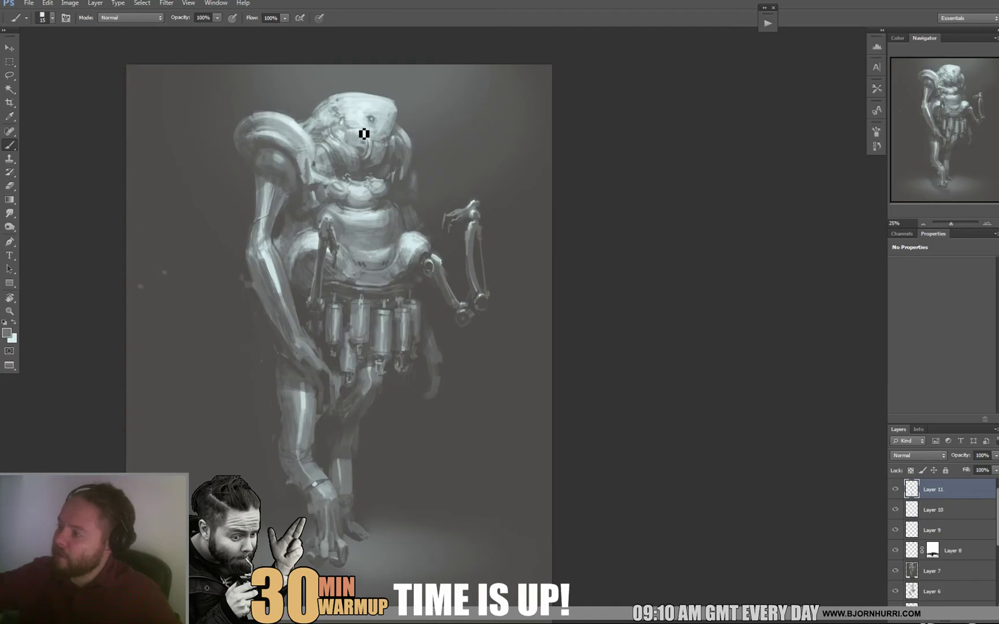
left_click_drag(481, 215, 480, 214)
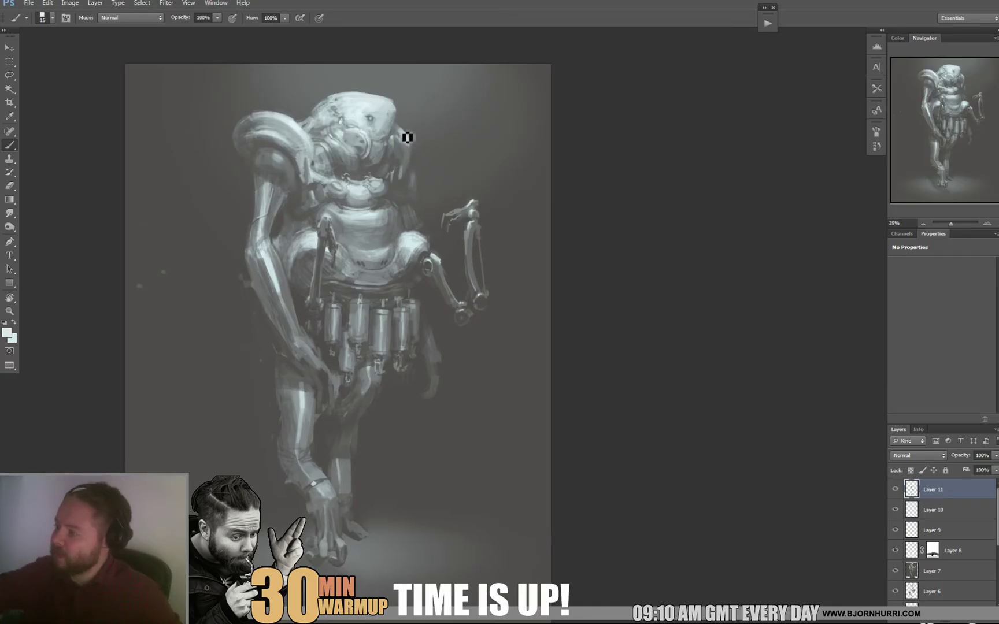
left_click_drag(411, 141, 403, 127)
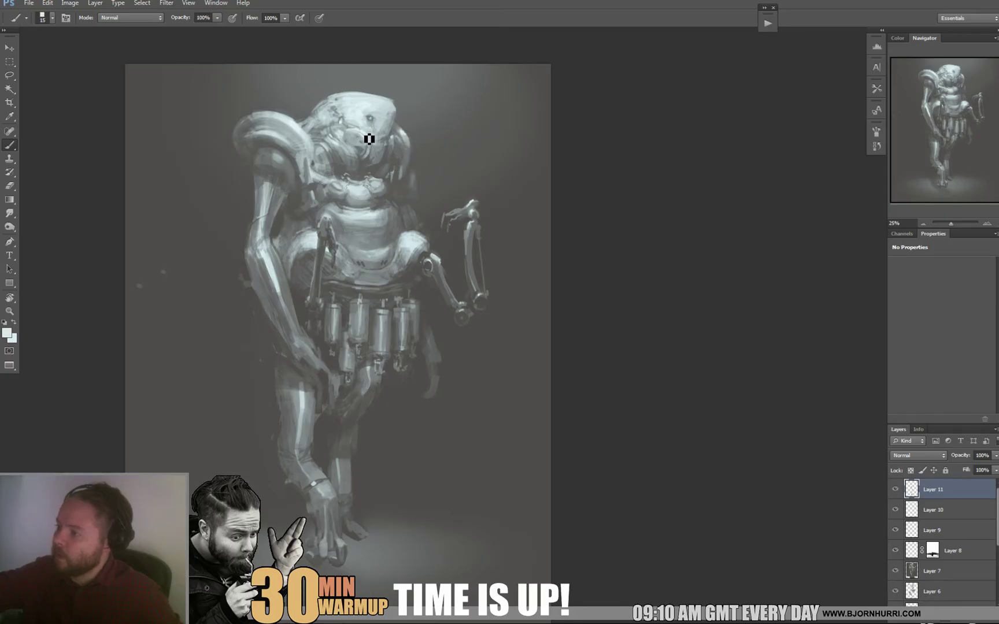
key("d")
key("x")
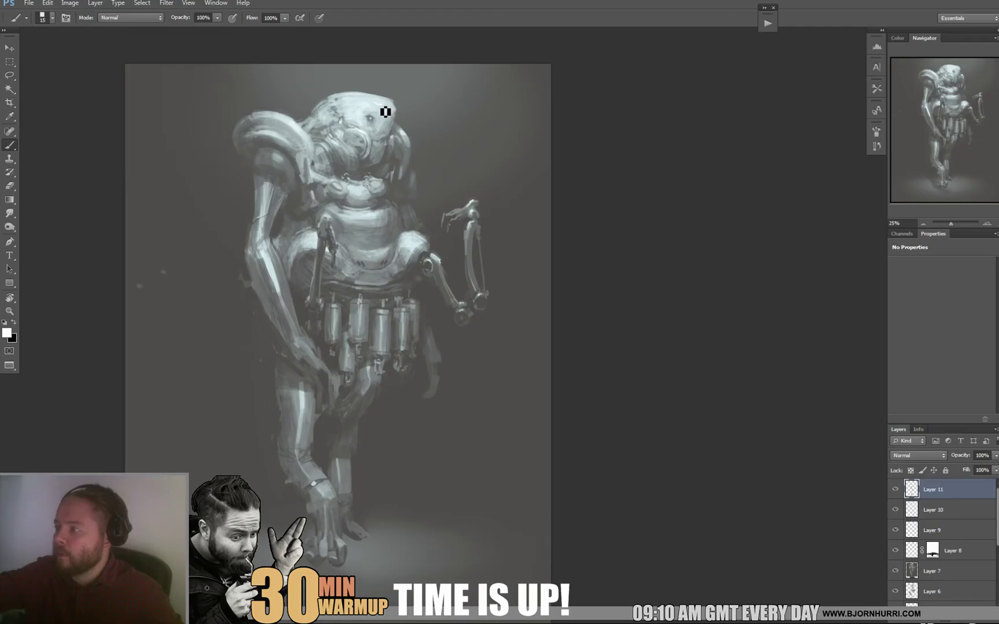
left_click_drag(469, 146, 479, 160)
left_click(345, 117, "alt")
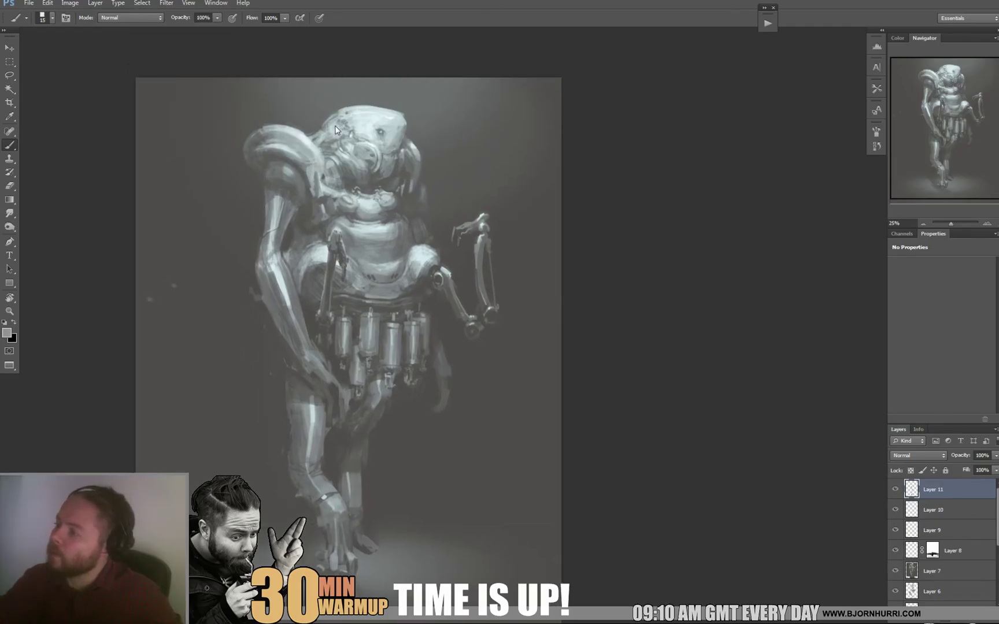
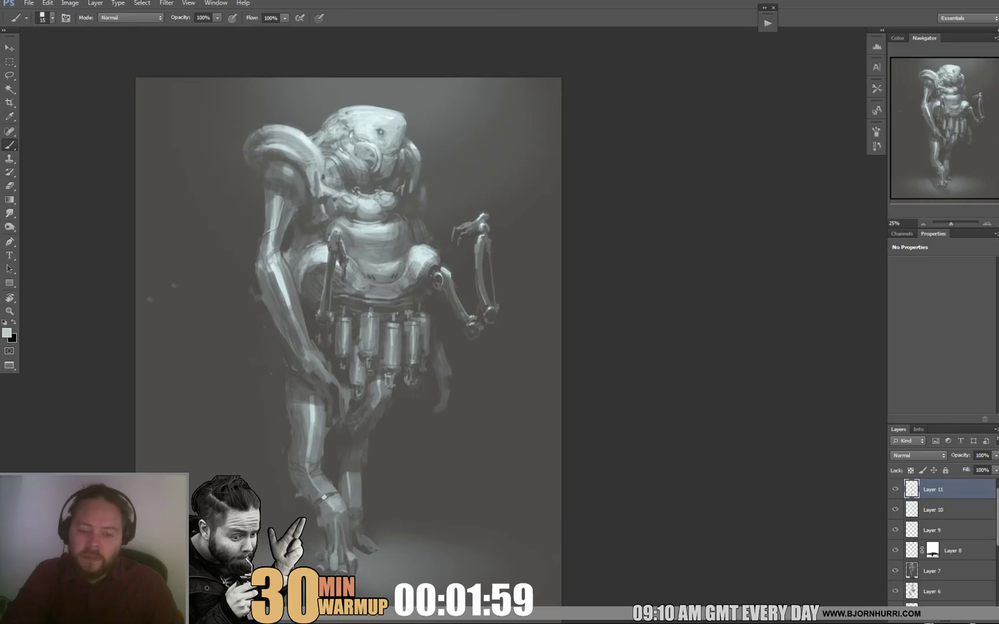
Rework the head's surface with the square brush at 33 px and 19 px in light tones sampled from it
right_click(417, 153)
left_click(349, 138, "alt")
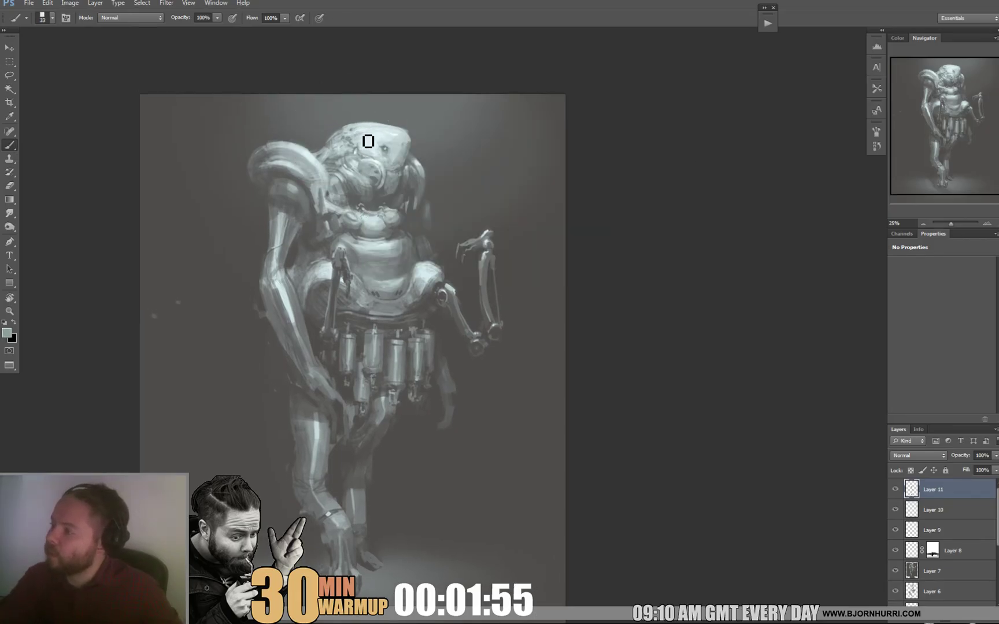
left_click(392, 146, "alt")
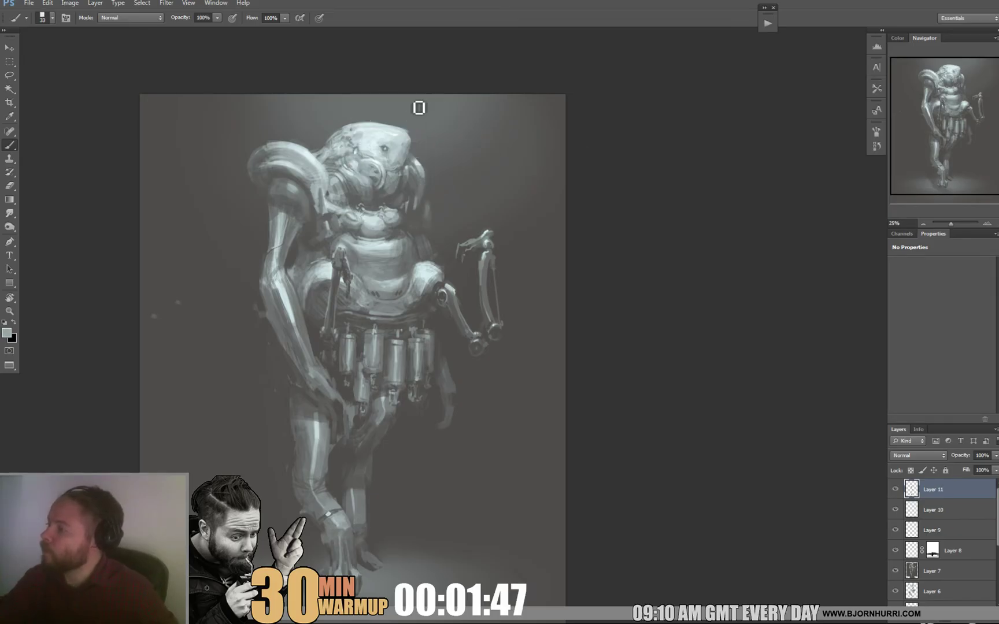
right_click(415, 139)
left_click(392, 155, "alt")
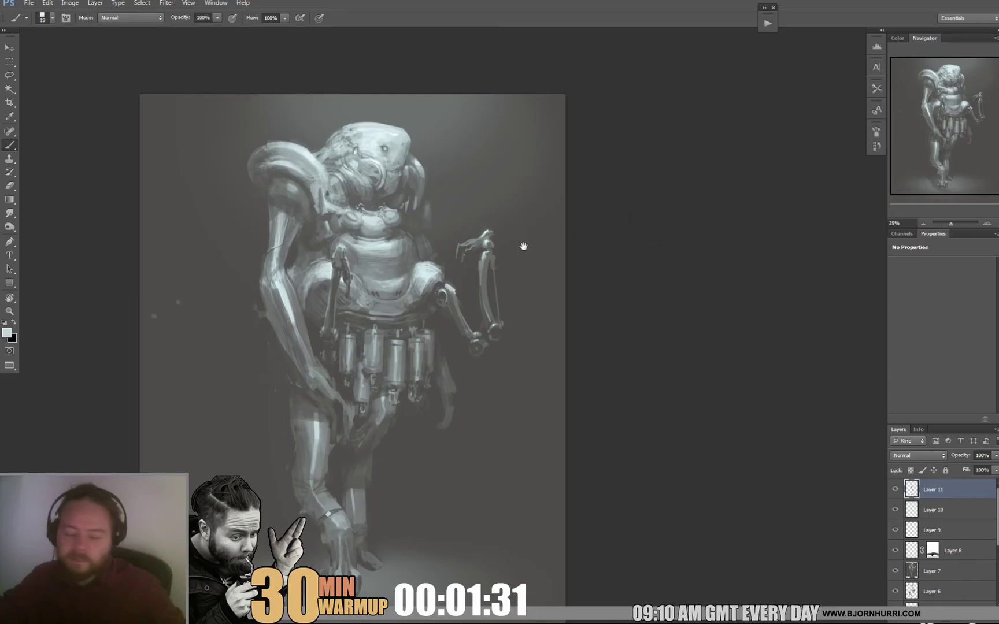
Touch up the long arm and dot small light marks along its forearm with the 19 px brush in sampled tones
left_click_drag(522, 247, 573, 241)
left_click(319, 213, "alt")
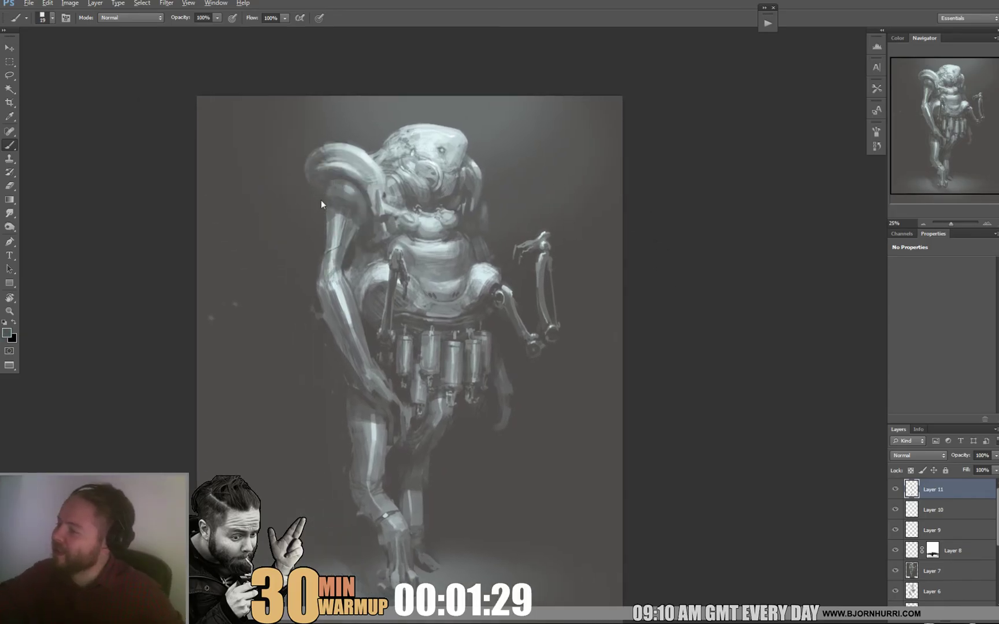
left_click(342, 320, "alt")
left_click_drag(342, 322, 335, 329)
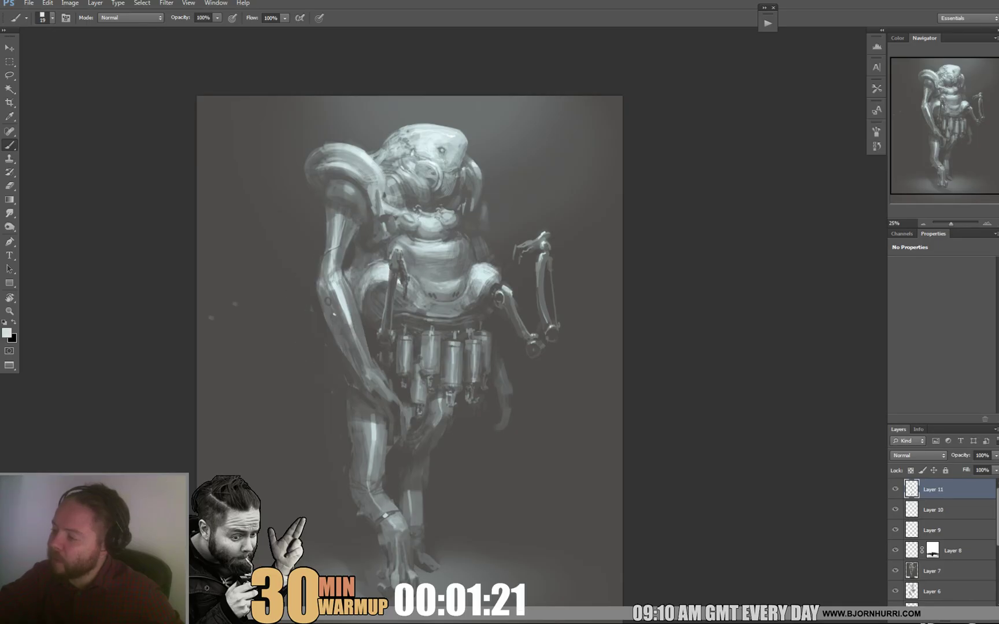
left_click(339, 328)
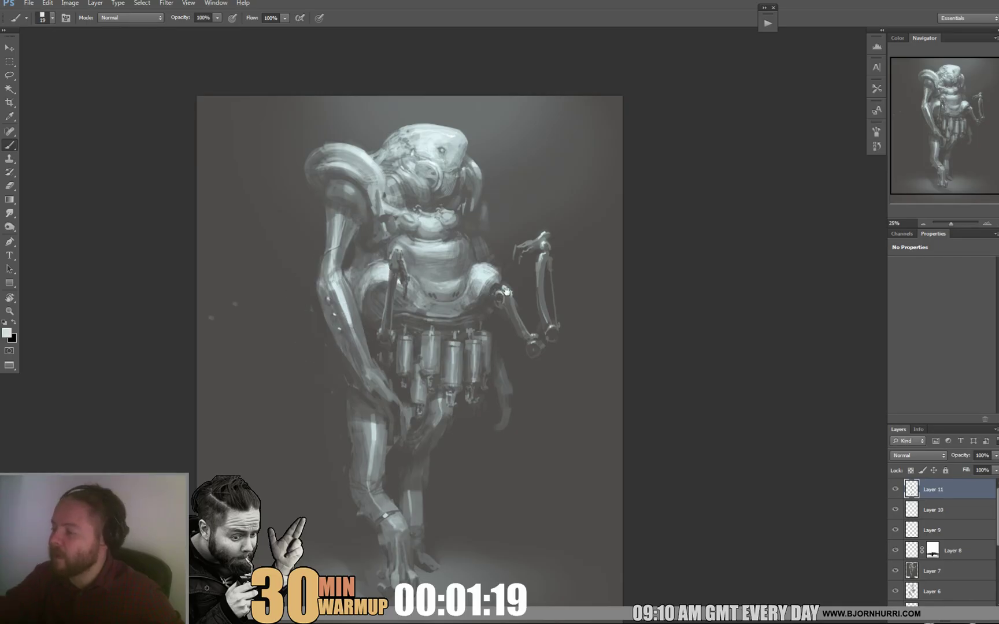
left_click_drag(443, 330, 439, 328)
Smooth the shading of the long arm's forearm with a 32 px brush, resampling light and mid greys from it
right_click(353, 313)
left_click(332, 305, "alt")
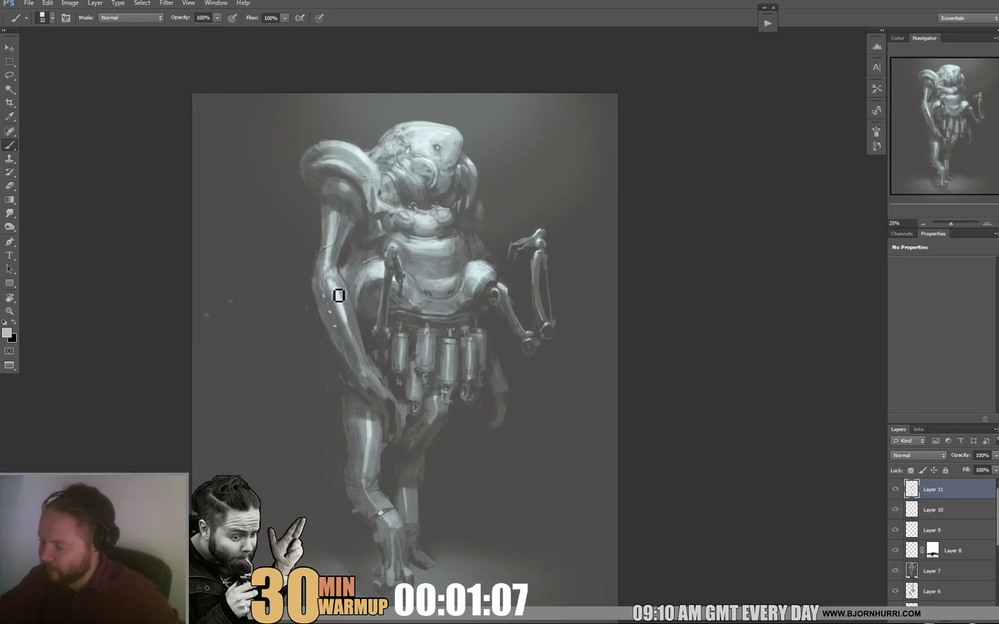
left_click(353, 327, "alt")
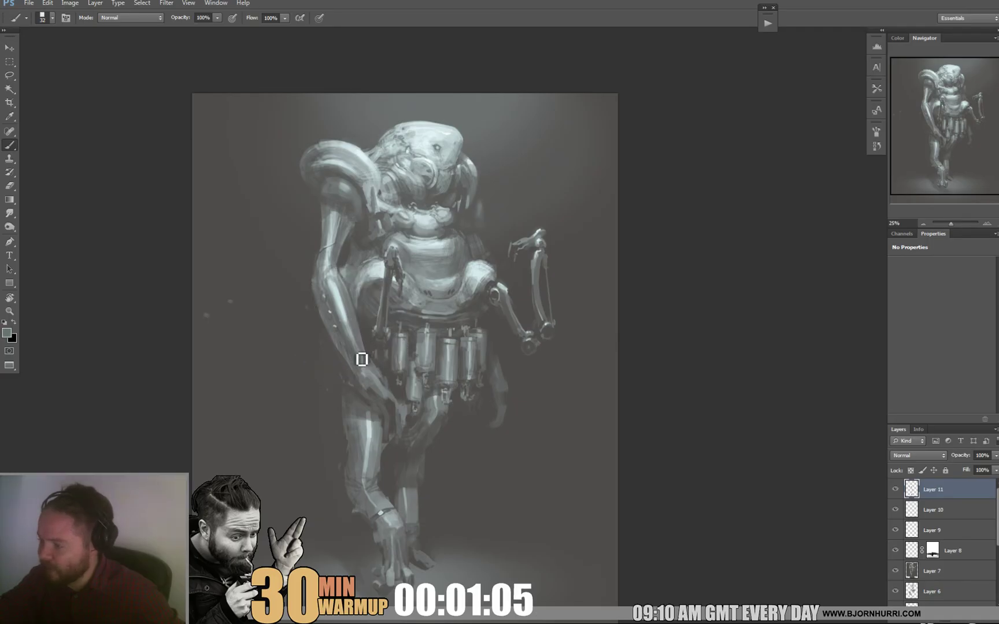
left_click_drag(360, 341, 330, 277)
left_click(315, 243, "alt")
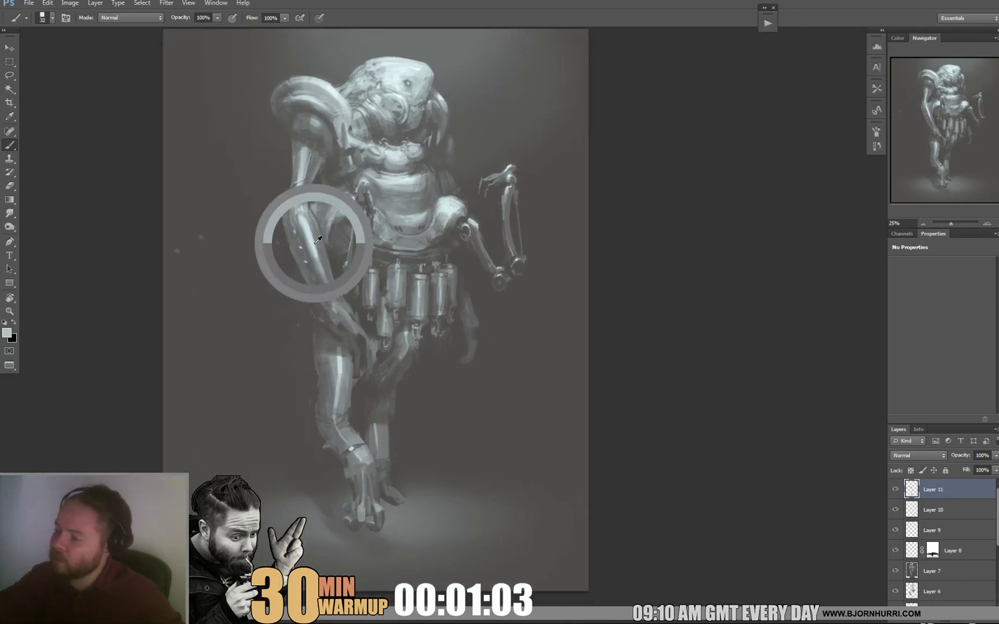
Repaint the hanging hand's fingers with the 32 px brush, resampling greys from the hand and the thigh behind it
left_click(354, 335, "alt")
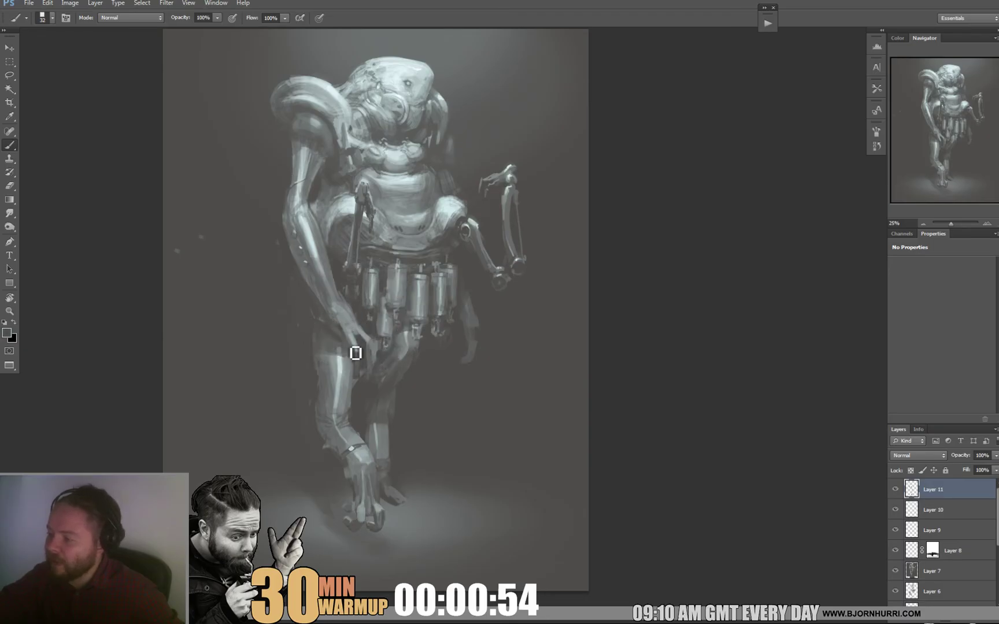
left_click(351, 339, "alt")
left_click_drag(454, 315, 448, 255)
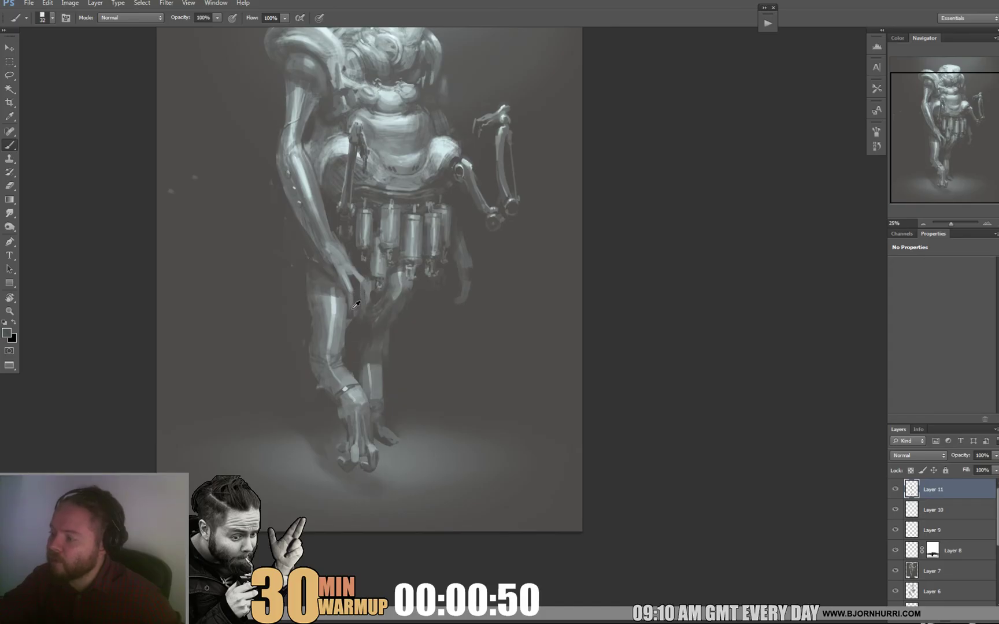
left_click(353, 311, "alt")
left_click_drag(356, 313, 366, 335)
left_click(359, 292, "alt")
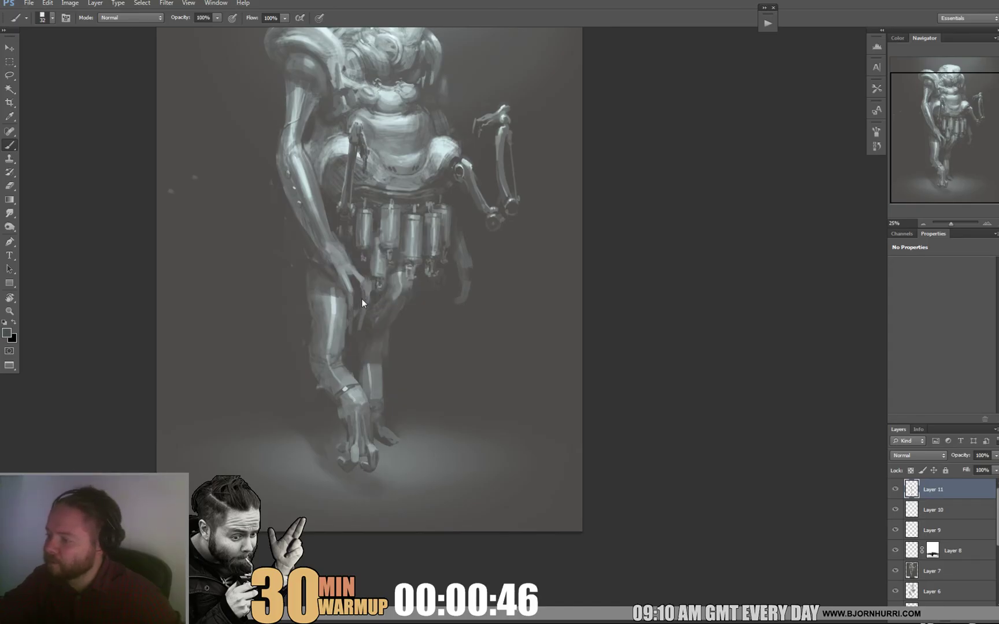
left_click(361, 278, "alt")
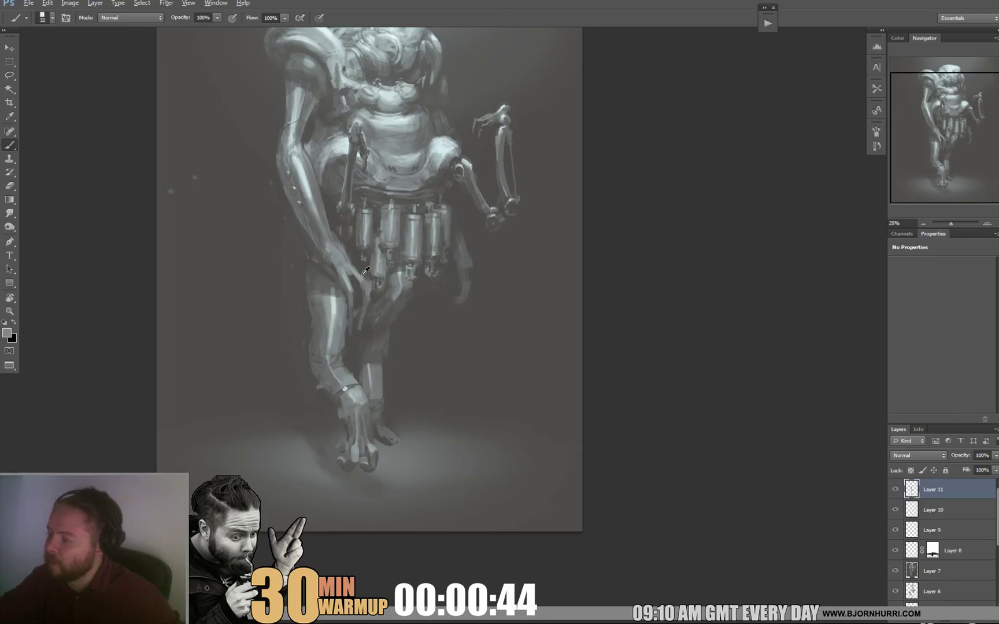
left_click(360, 282, "alt")
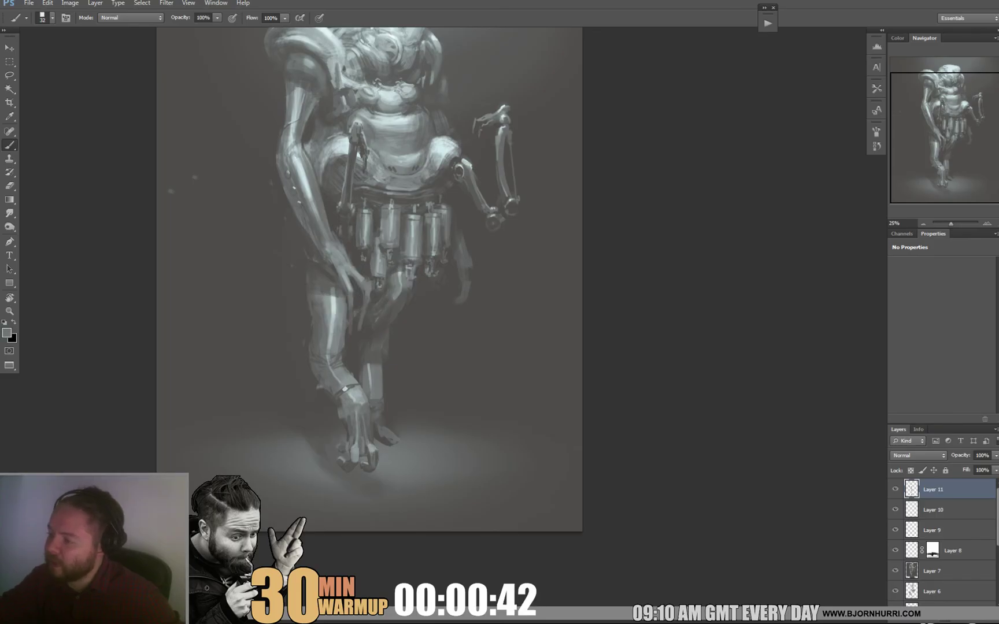
left_click(356, 279, "alt")
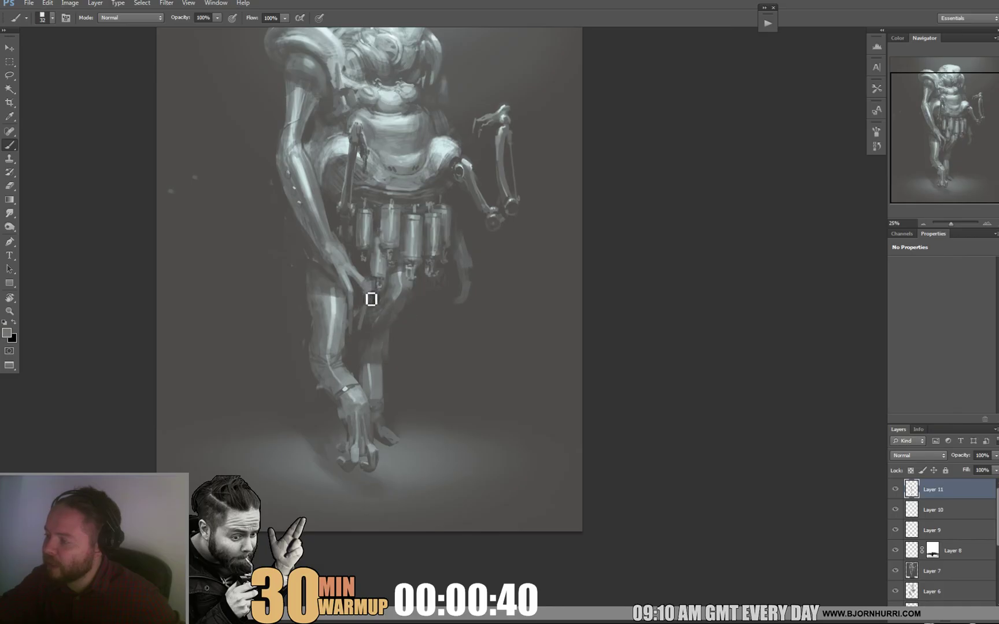
Reduce the brush to 20 px and refine the knuckles and back of the hanging hand with greys sampled from it
right_click(389, 284)
left_click(361, 277, "alt")
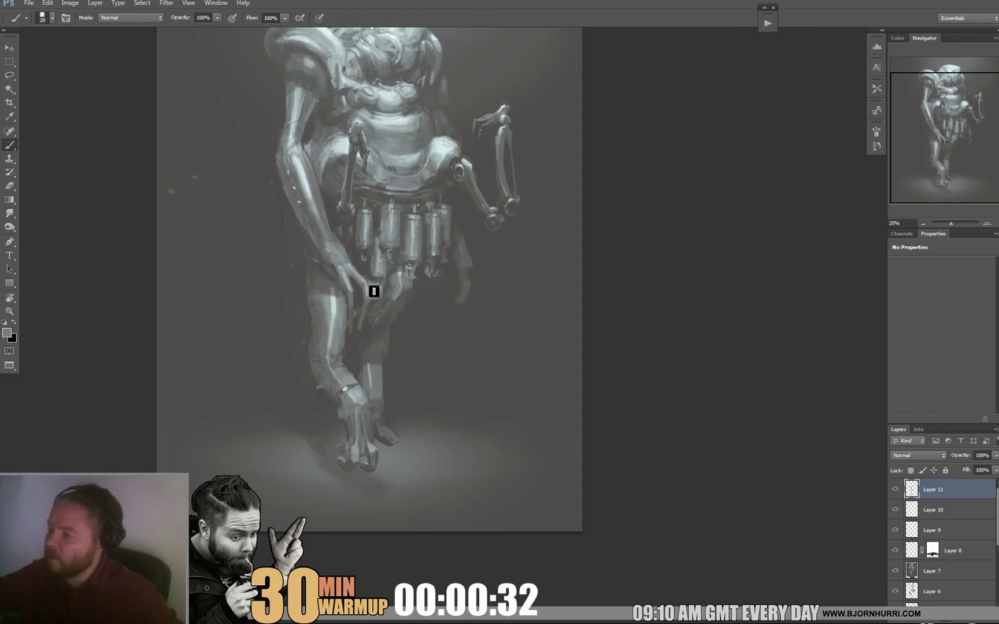
left_click(350, 263, "alt")
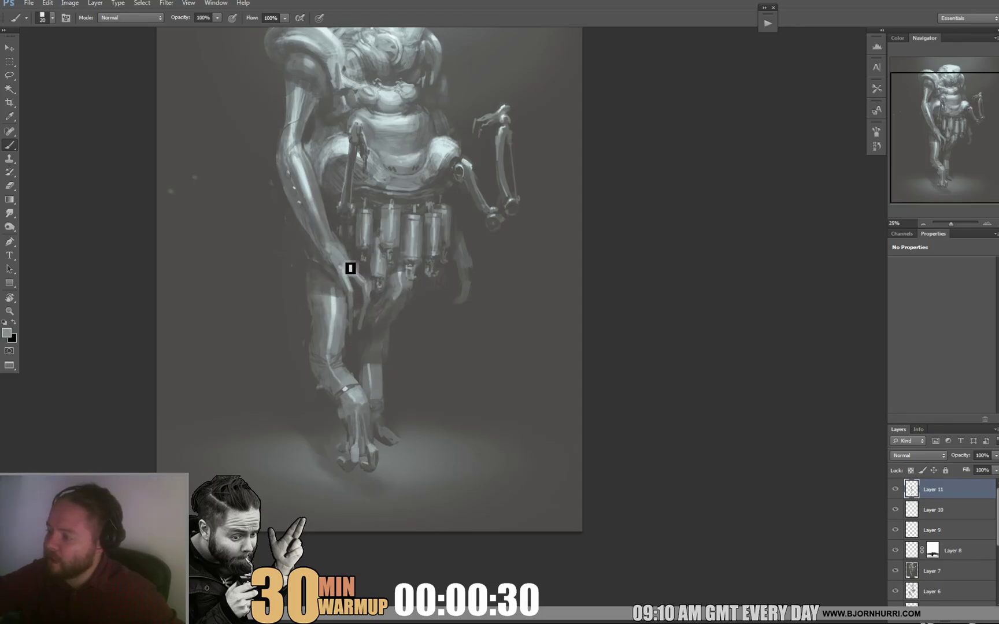
left_click(348, 269, "alt")
left_click_drag(347, 264, 356, 274)
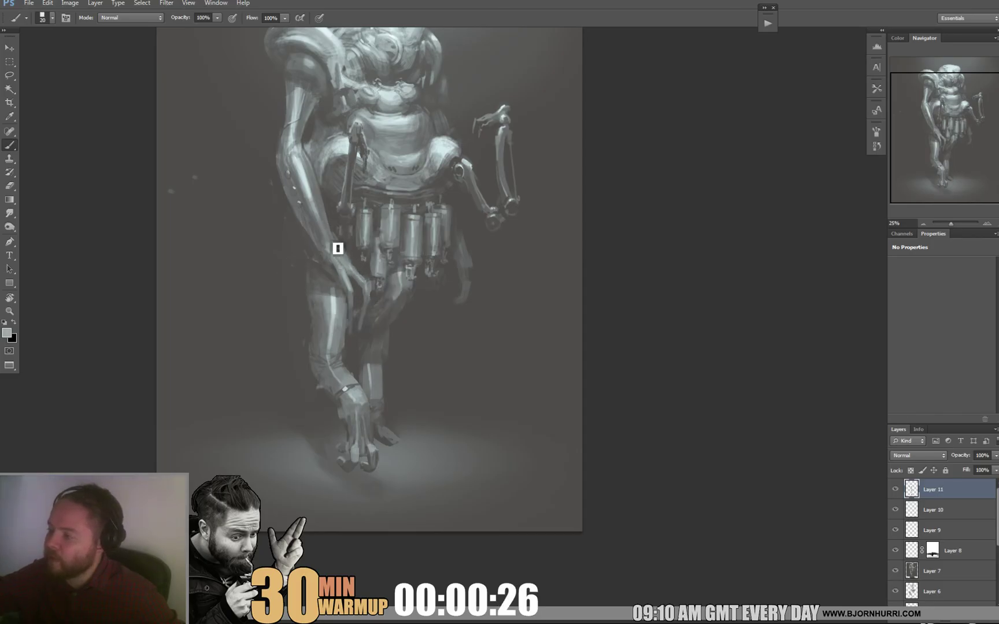
Enlarge the brush to 46 px and clean up the long arm's wrist and outer forearm edge with greys sampled around them
left_click(341, 238, "alt")
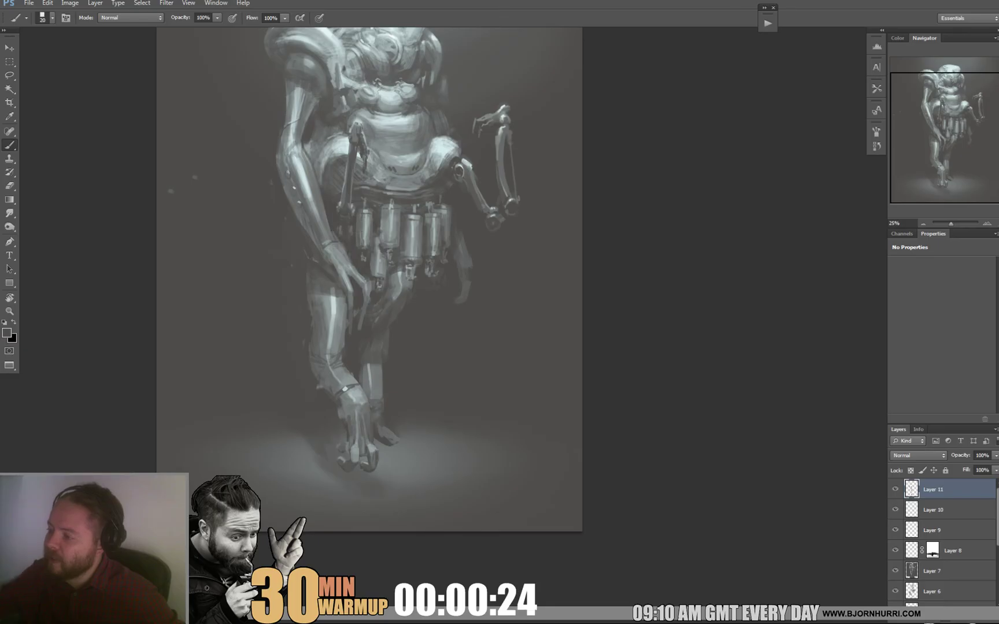
left_click_drag(562, 259, 531, 299)
right_click(296, 292)
left_click_drag(315, 318, 326, 318)
left_click(270, 288, "alt")
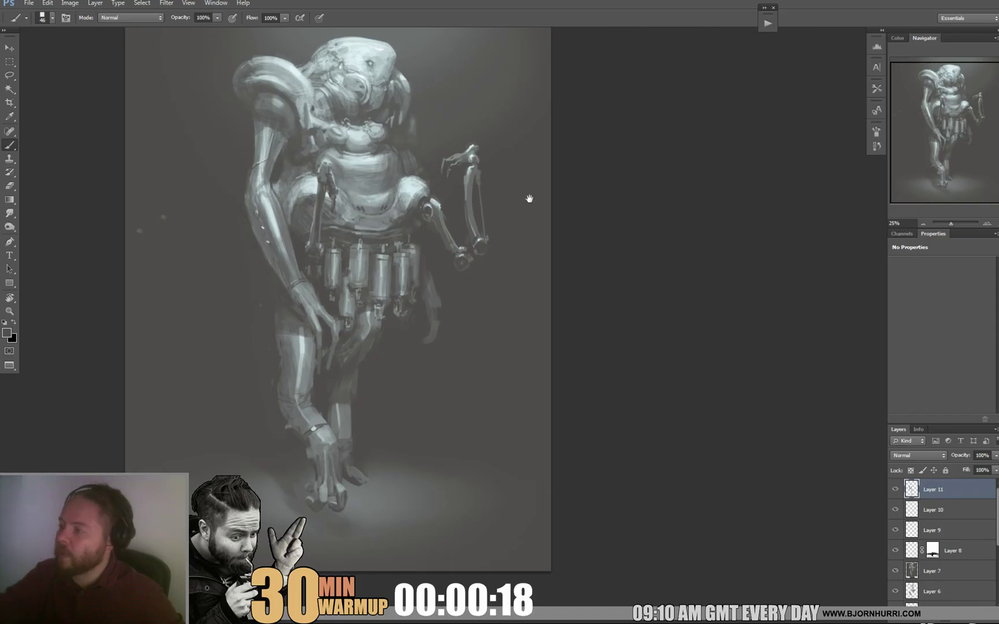
Set the brush to 101 px and soften the shading of the lower torso and hip with greys sampled from them
mouse_move(528, 201)
left_mouse_down()
mouse_move(547, 272)
mouse_move(570, 269)
mouse_move(563, 300)
left_mouse_up()
right_click(377, 259)
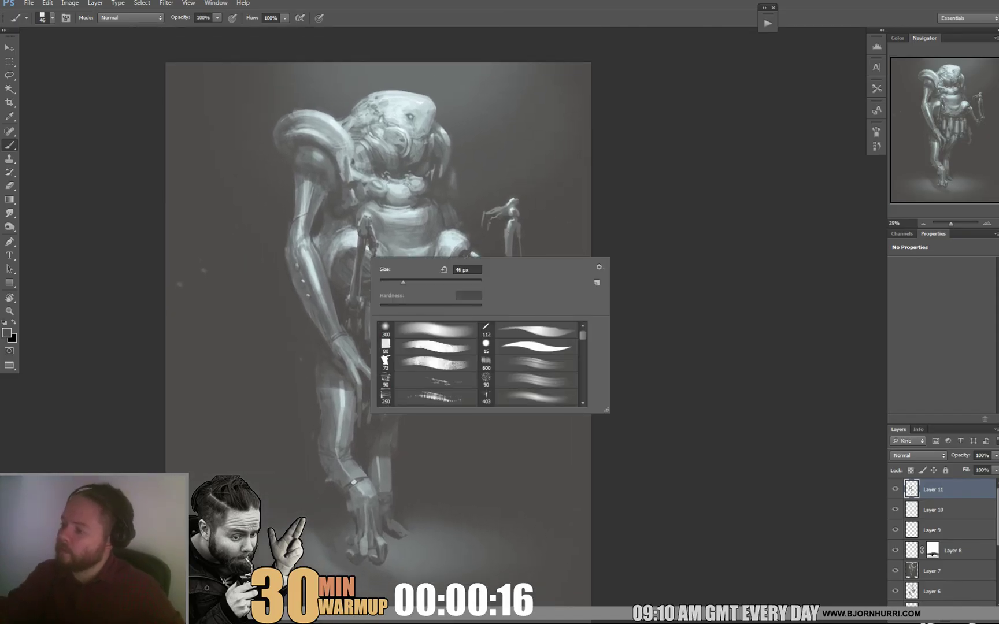
type("101")
key("Return")
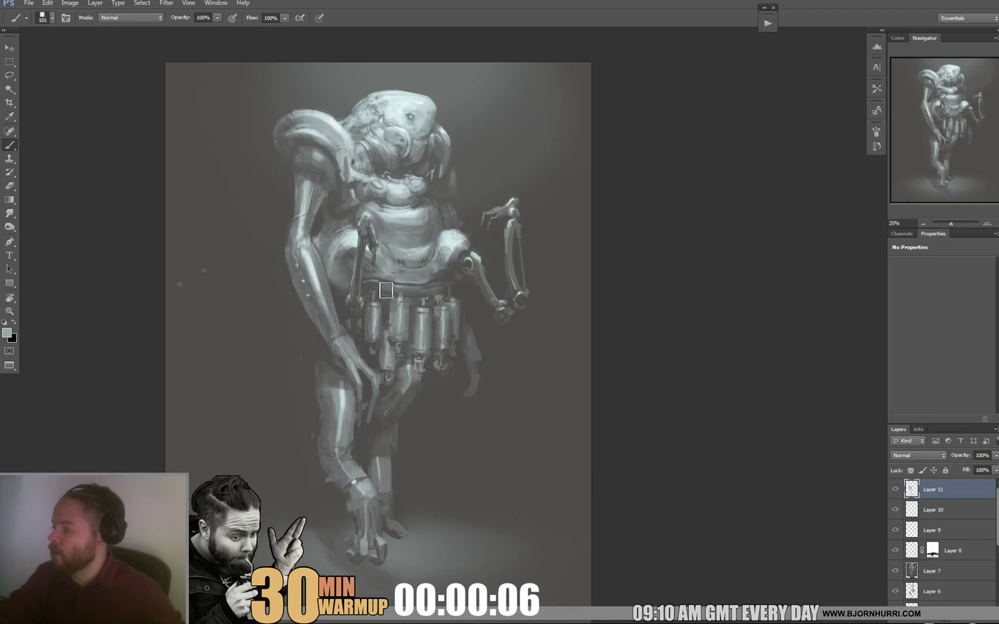
left_click(443, 286, "alt")
left_click(443, 263, "alt")
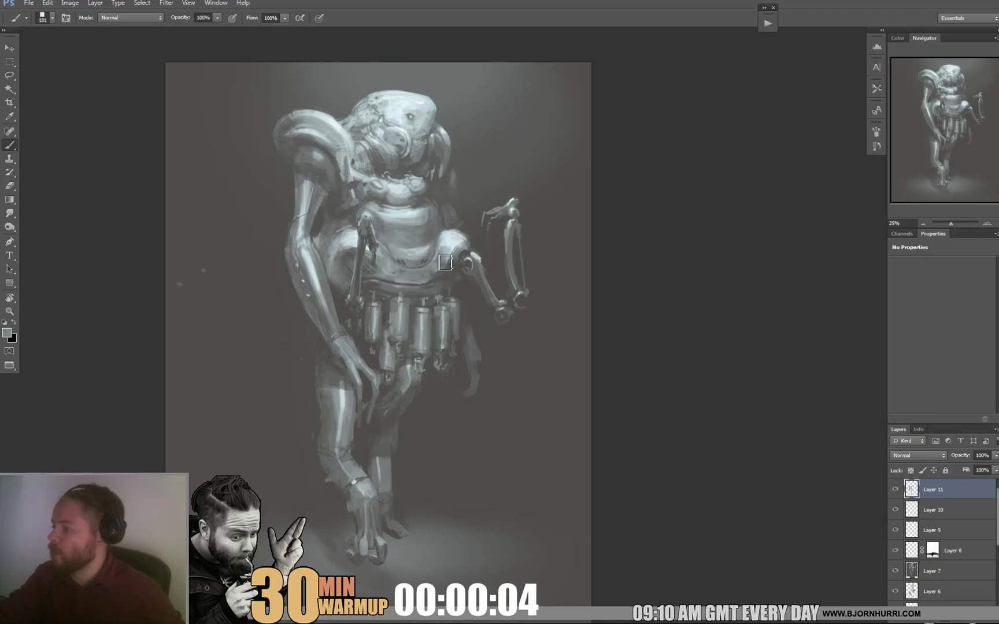
Reduce the brush to 24 px and refine the rounded hip joint with a grey sampled from it
right_click(486, 225)
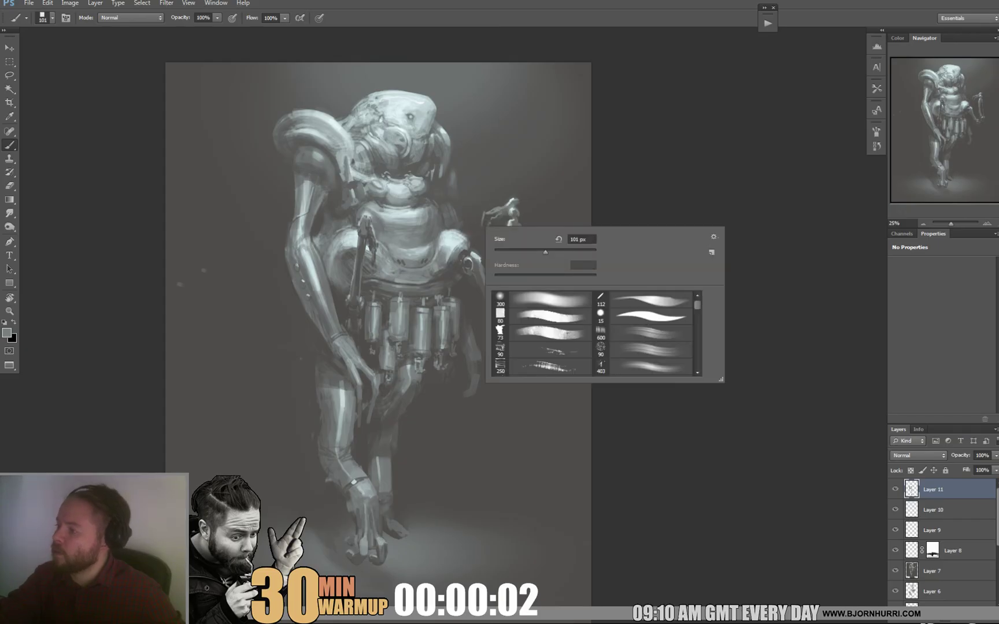
left_click(518, 252)
left_click(446, 232, "alt")
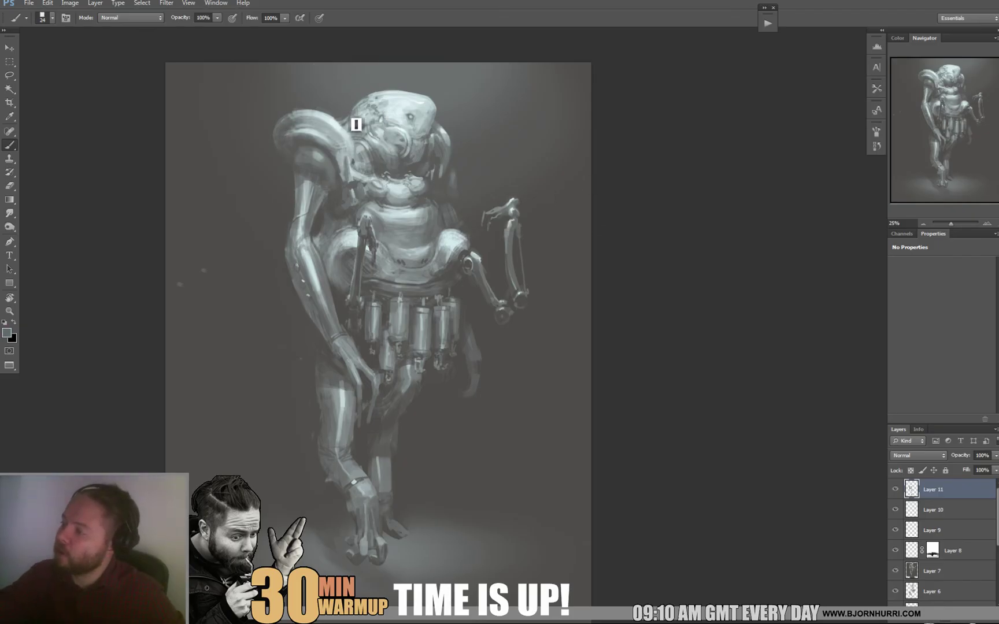
Retouch the shoulder armour and the area beside the head with the 24 px brush, resampling light and mid greys
left_click_drag(616, 165, 611, 168)
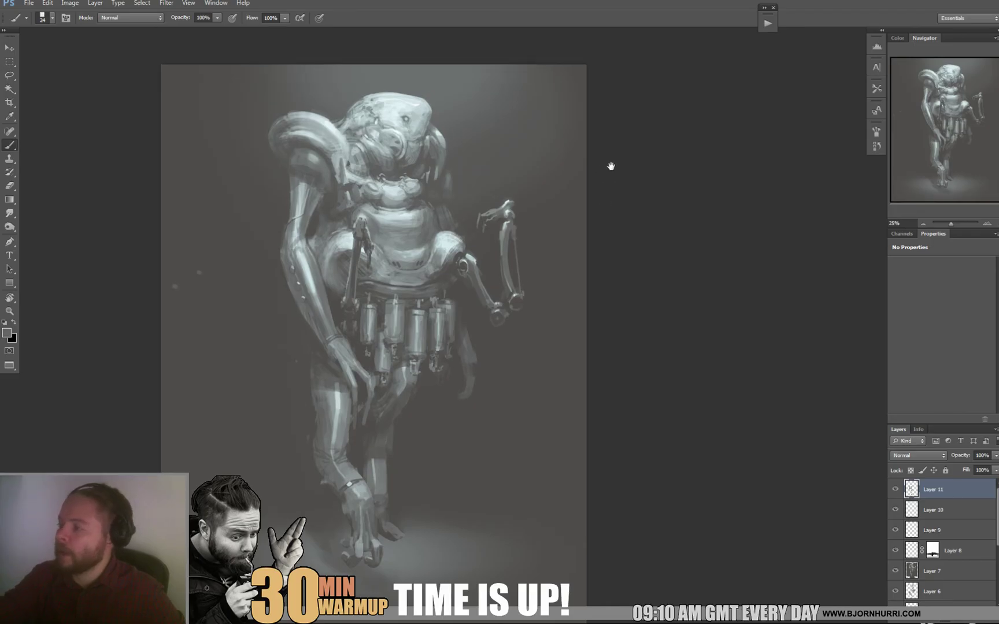
left_click(333, 132, "alt")
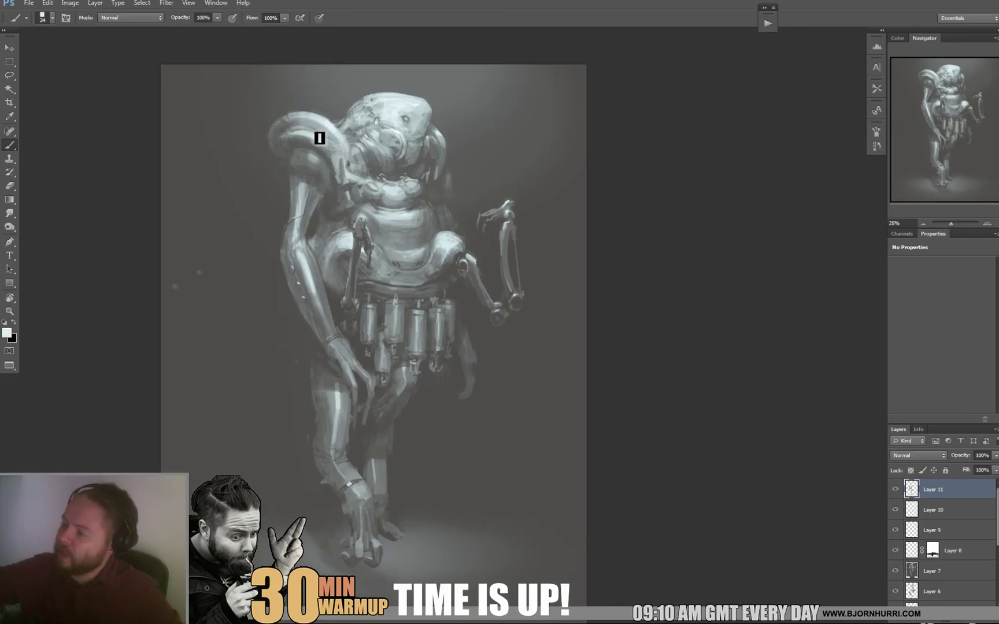
left_click(330, 141, "alt")
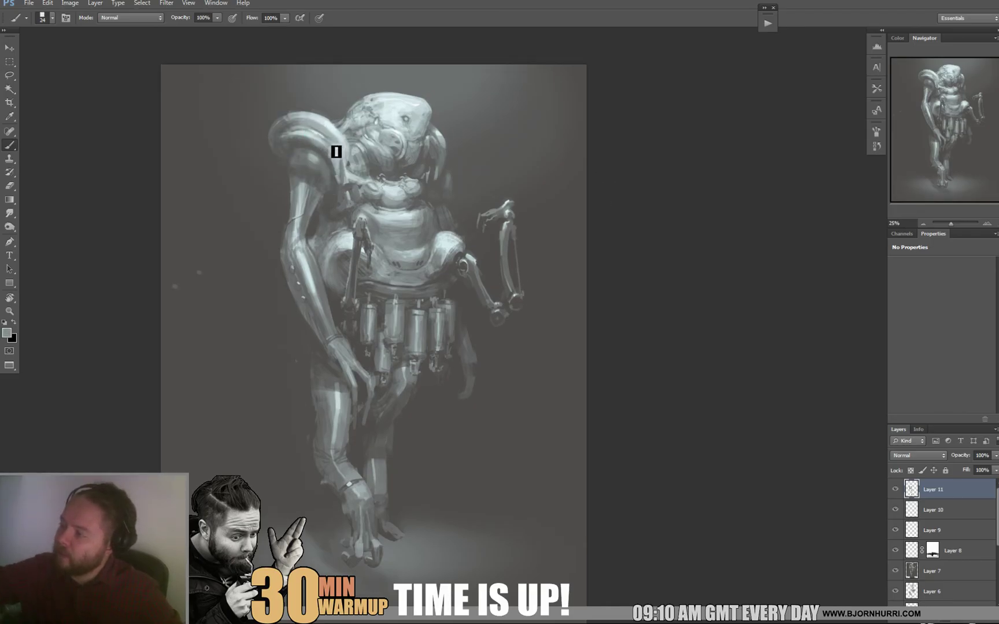
left_click_drag(569, 223, 569, 225)
left_click(446, 157, "alt")
Set the brush to 54 px, touch up the gap beside the forearm, and paint over the stray light specks in the background
left_click_drag(682, 265, 671, 258)
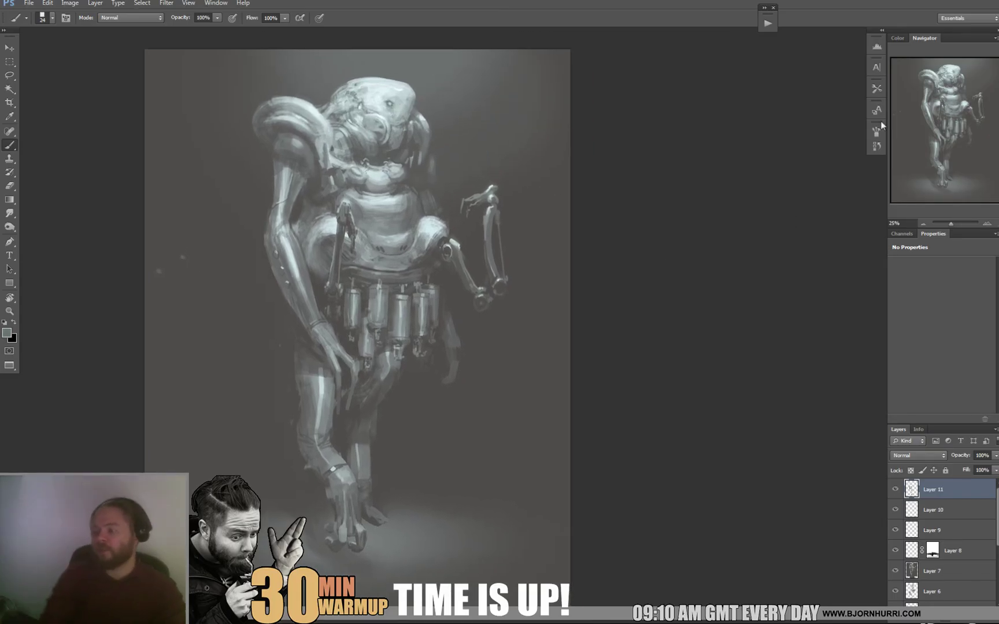
left_click_drag(831, 141, 635, 261)
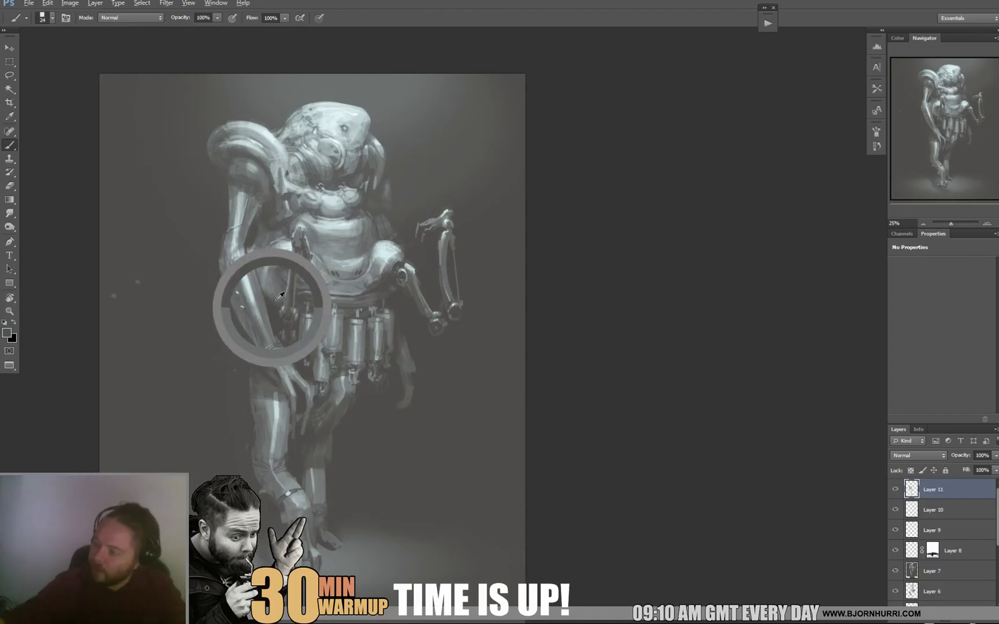
right_click(282, 297)
left_click(279, 289)
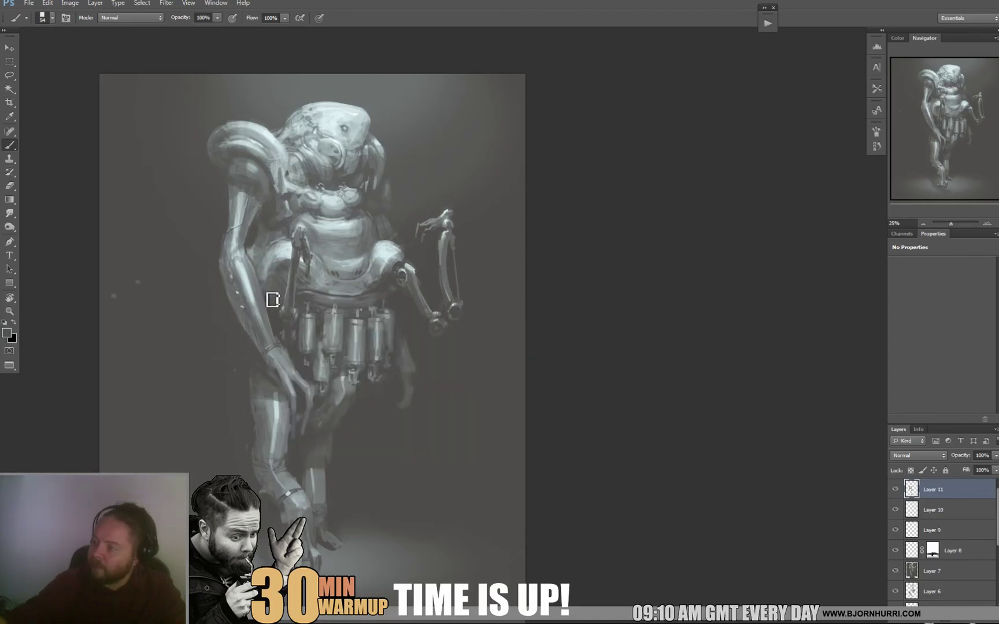
left_click_drag(483, 263, 526, 241)
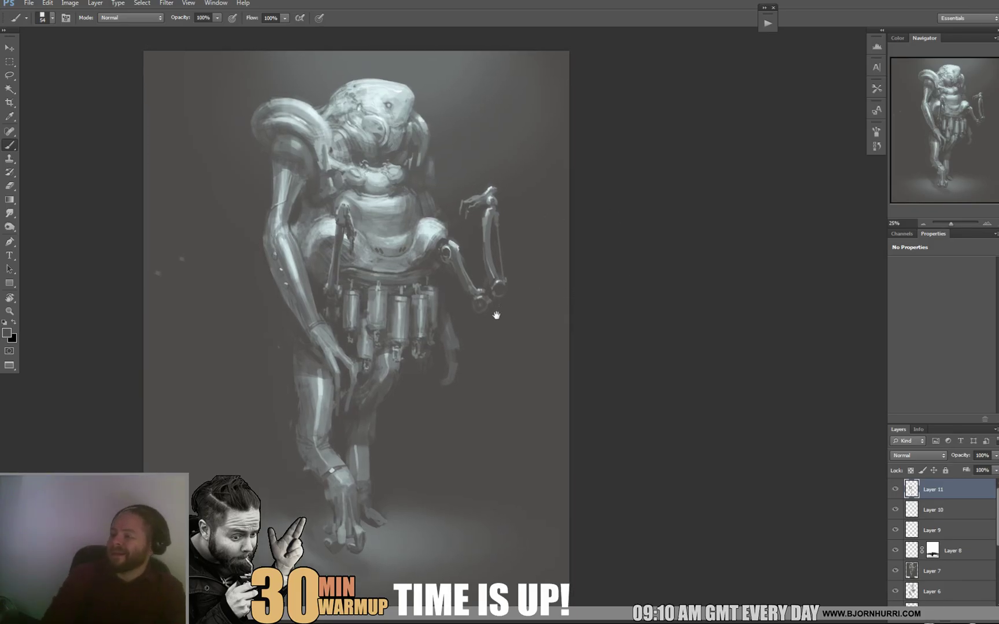
left_click_drag(496, 315, 500, 310)
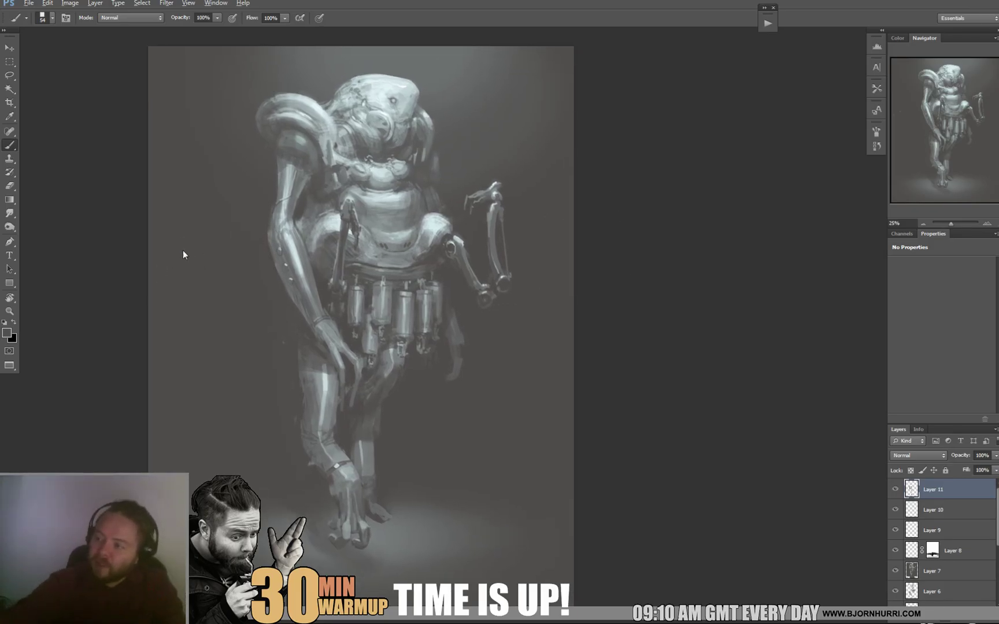